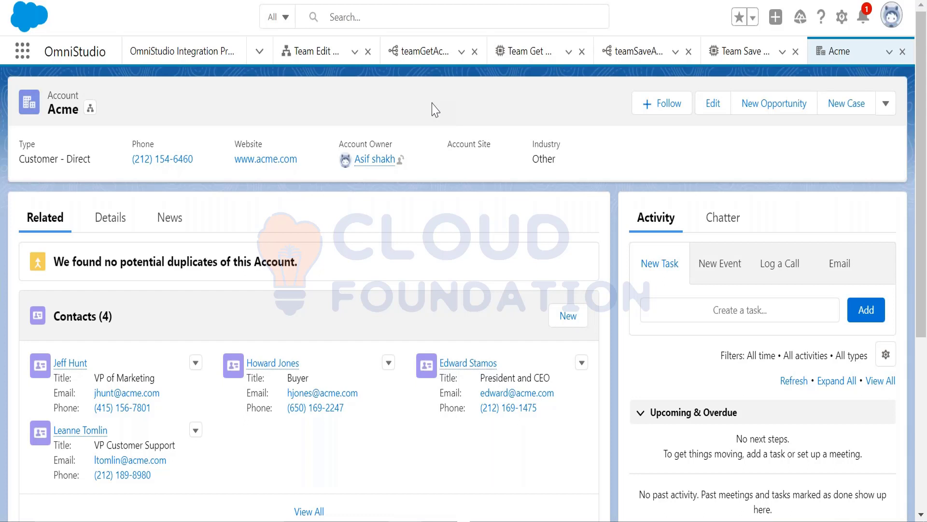
Close all the open workspace tabs, including the Team Edit Account script, the get and save account details tabs, and the Acme account.
click(322, 53)
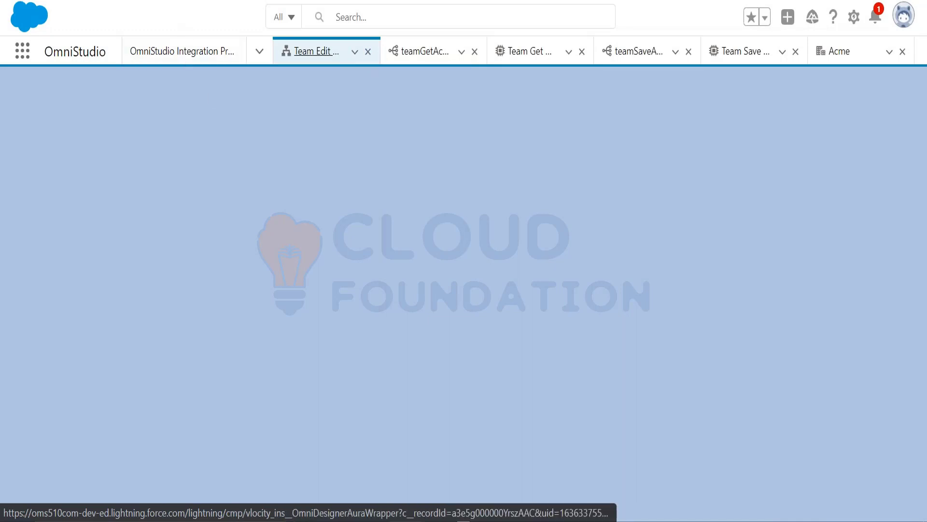
click(368, 51)
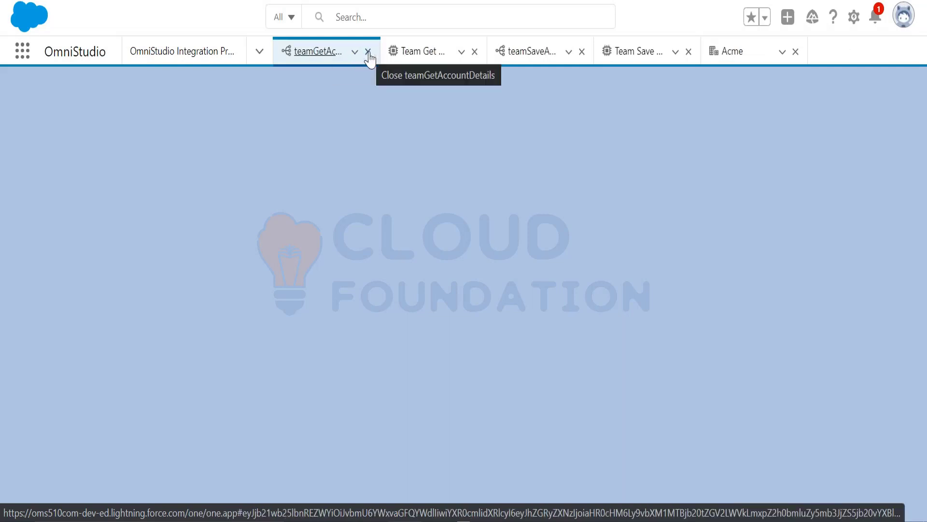
click(390, 51)
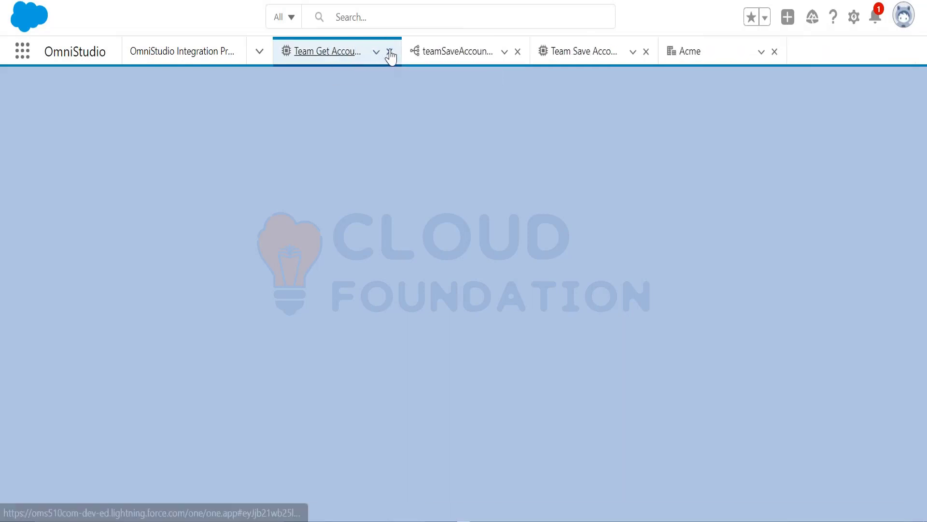
click(390, 52)
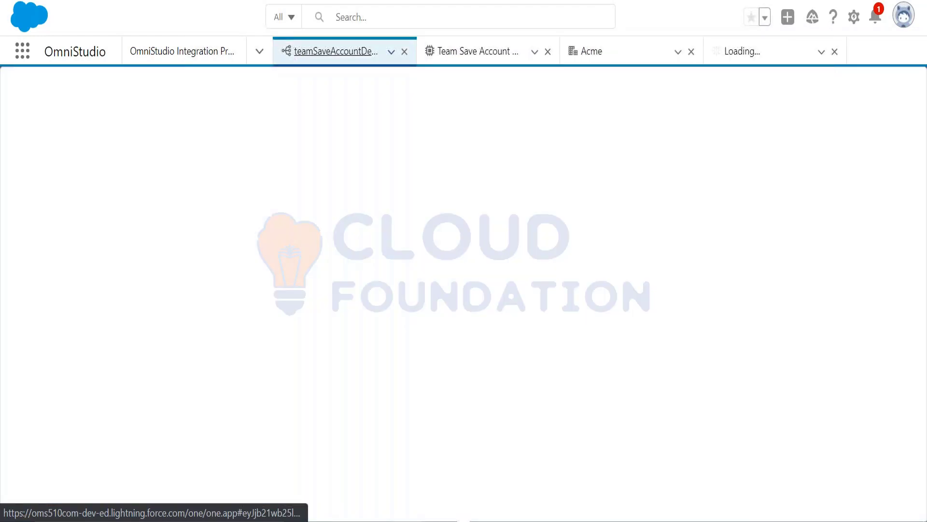
click(404, 51)
click(404, 52)
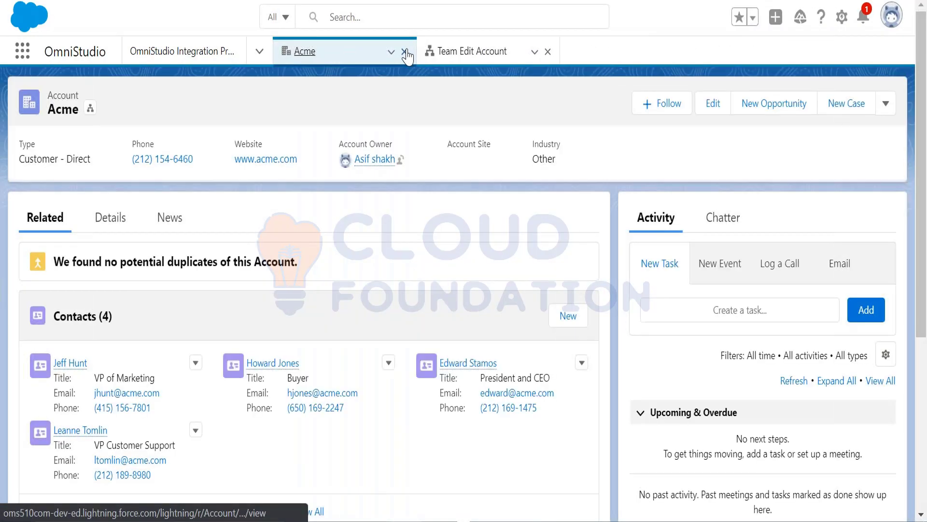
click(404, 52)
click(404, 52)
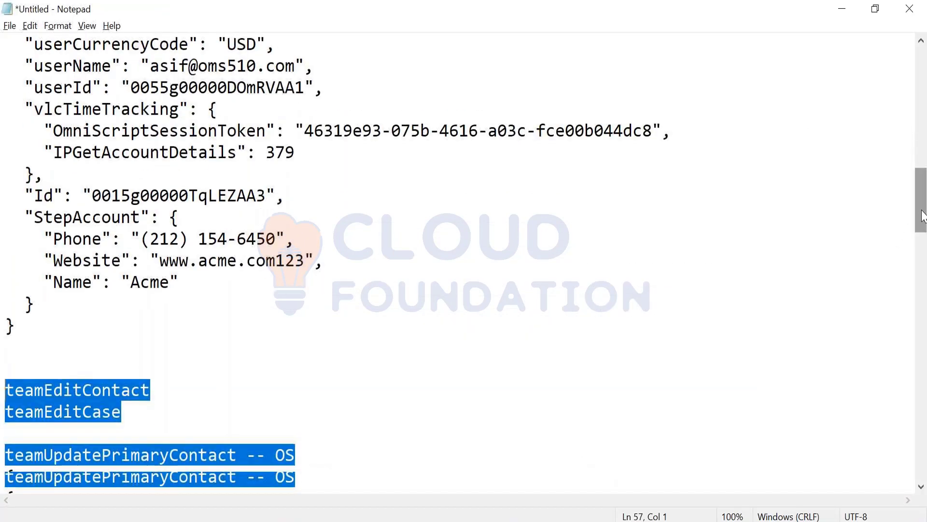
Switch to Notepad and add the heading teamUpdatePrimaryContact below the last JSON block, followed by a new line.
drag(922, 215, 923, 290)
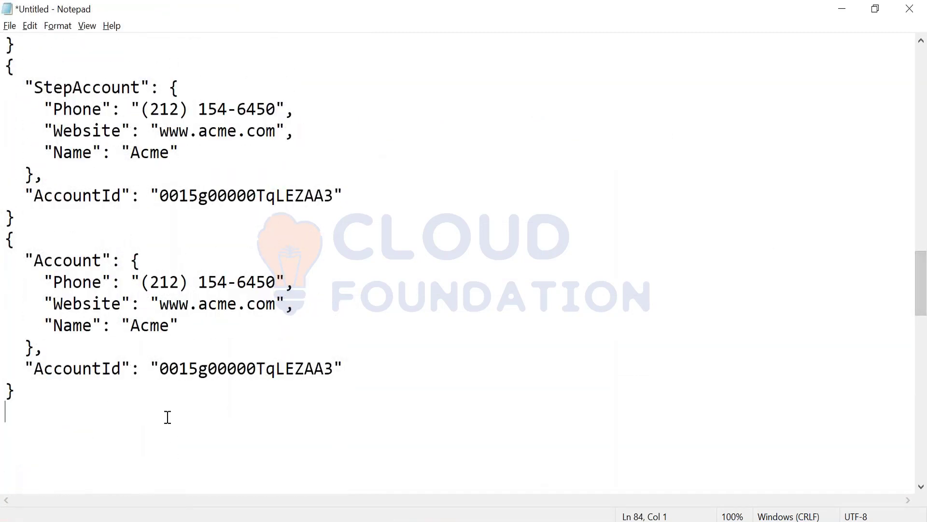
key(Return)
key(Return)
text(team)
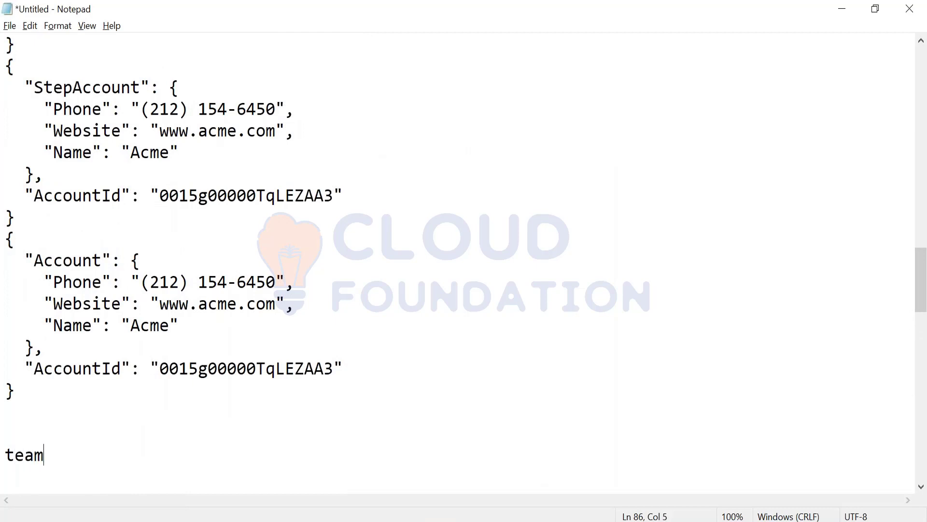
text(Update)
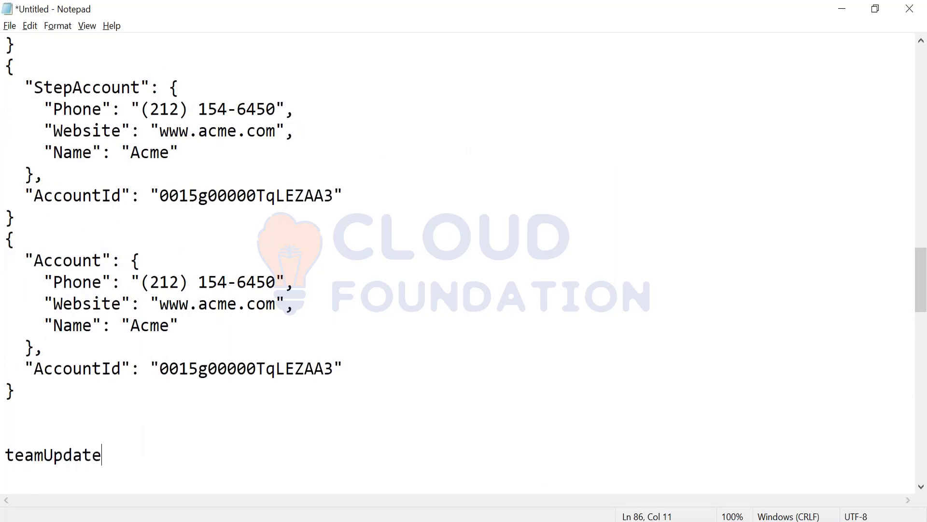
text(Primary)
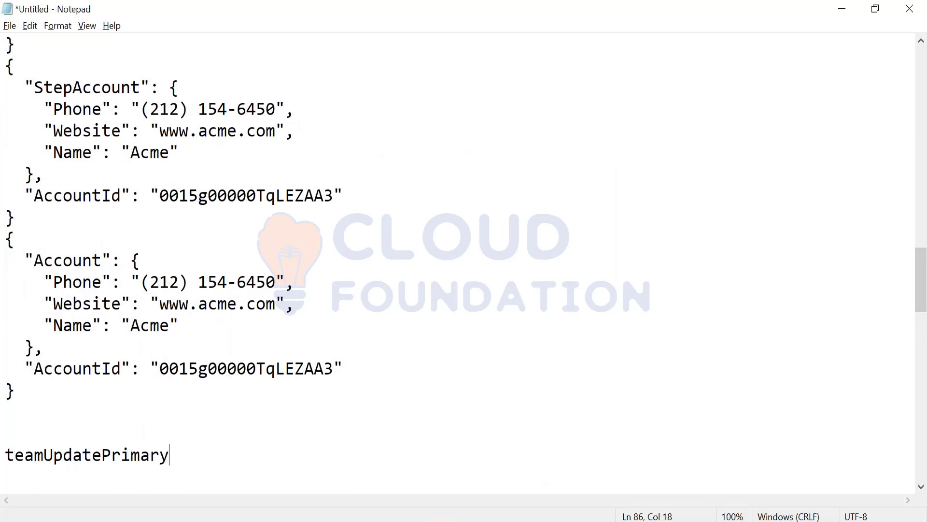
text(Contact)
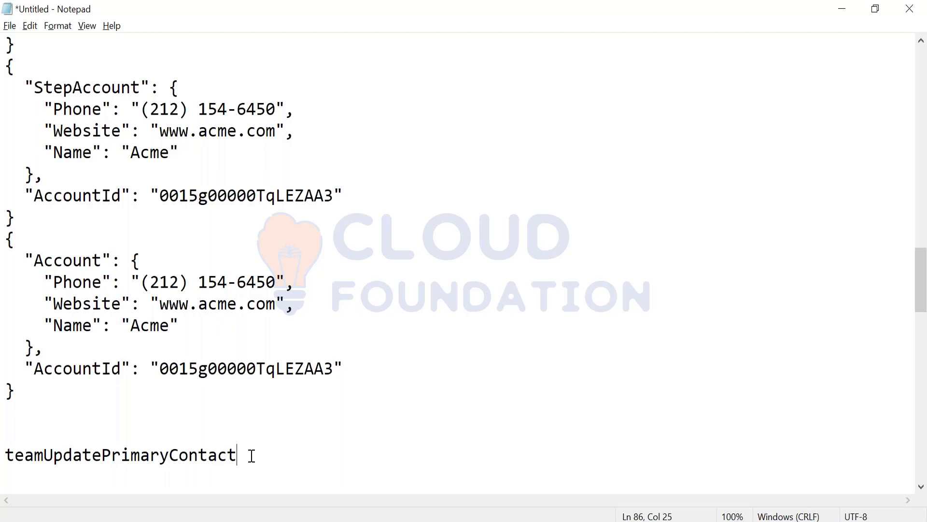
drag(252, 455, 6, 451)
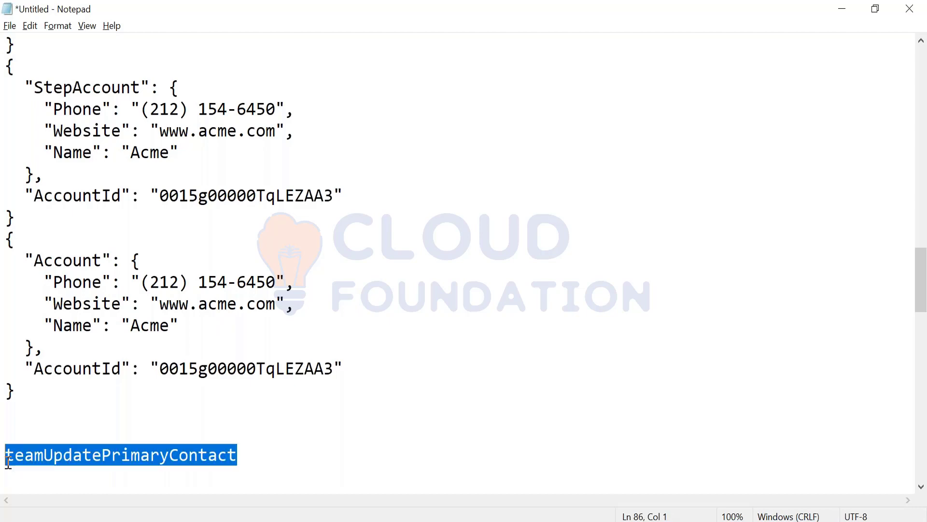
click(279, 458)
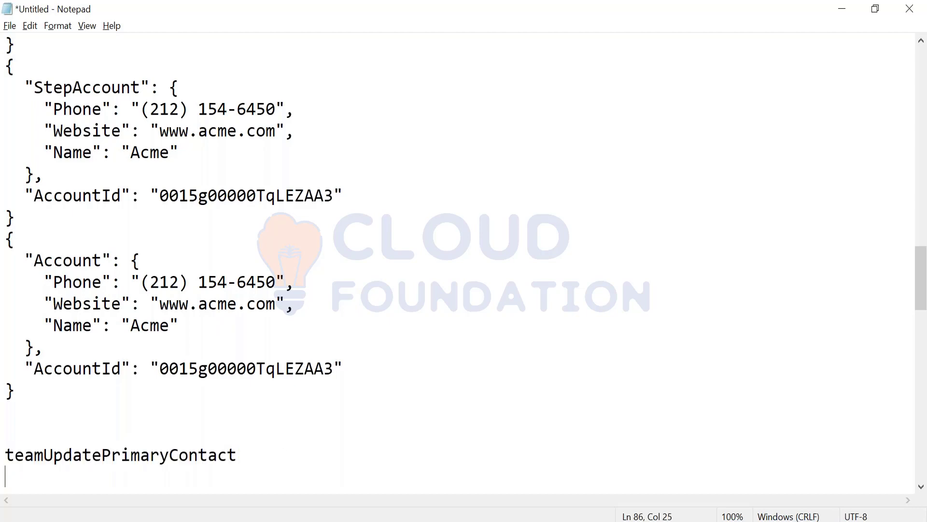
key(Return)
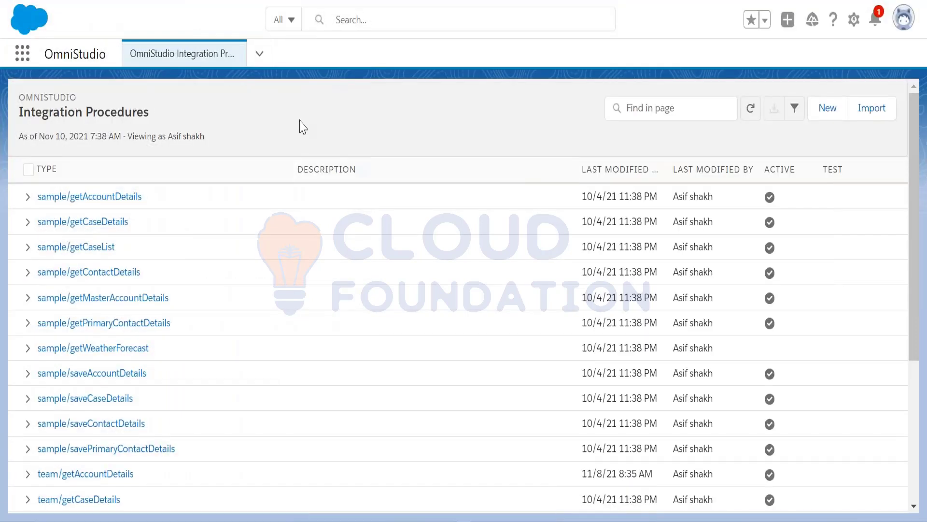
Switch to OmniStudio and filter the Integration Procedures list and the OmniScripts list by "team".
click(689, 118)
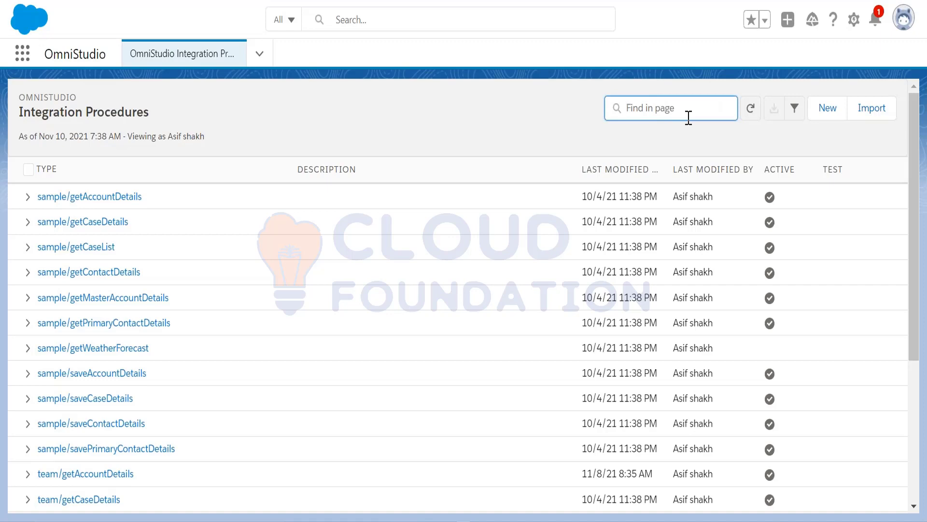
text(team)
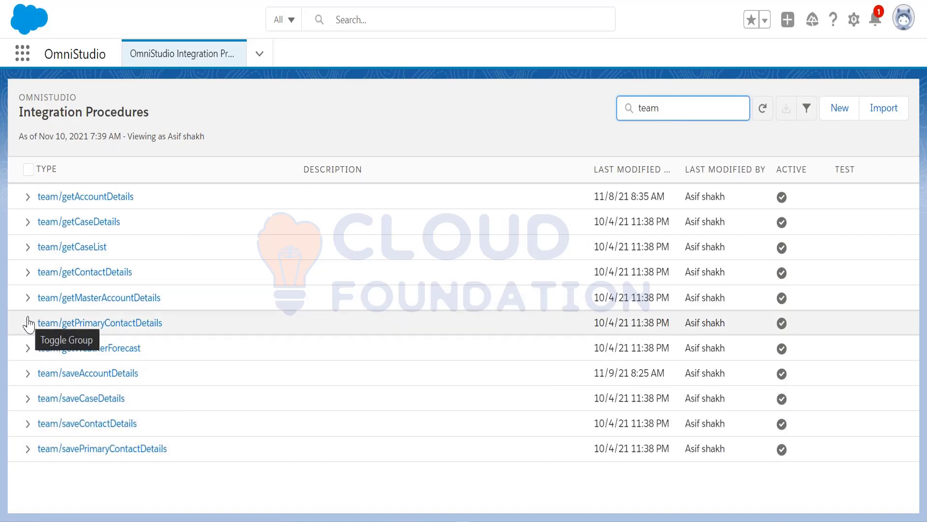
click(259, 55)
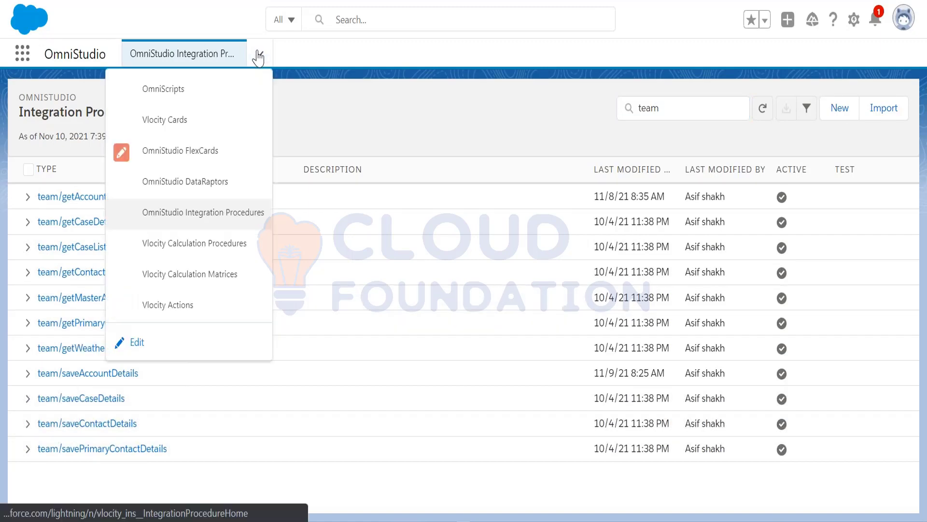
click(201, 92)
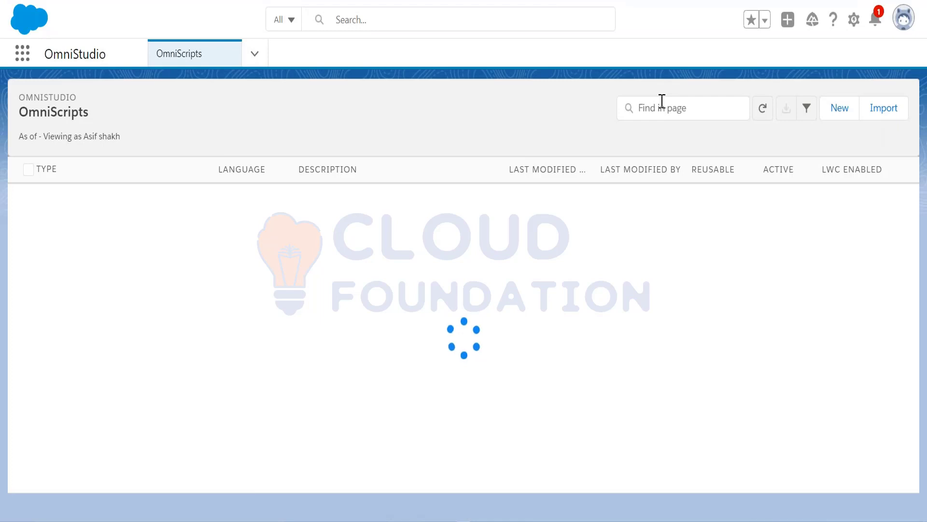
click(662, 101)
text(team)
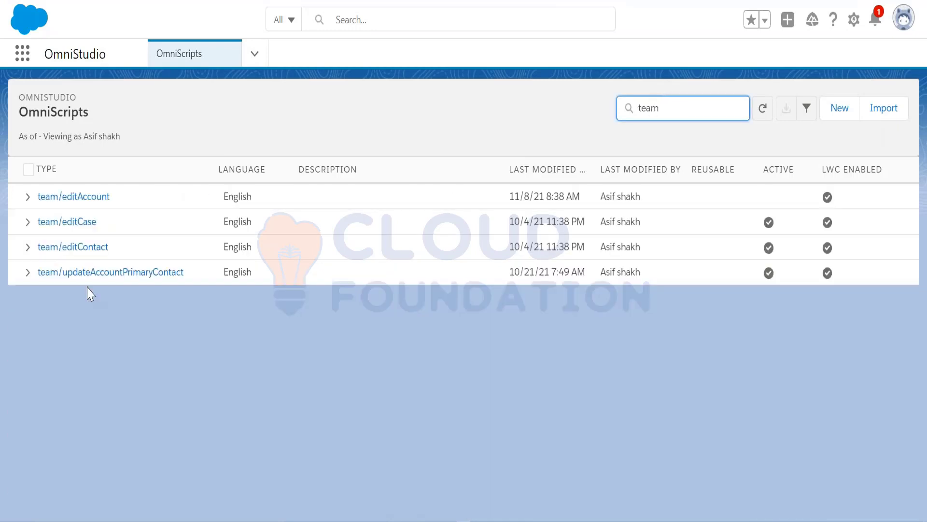
Open version 2 of the Team Update Account Primary Contact OmniScript and show its preview.
click(28, 273)
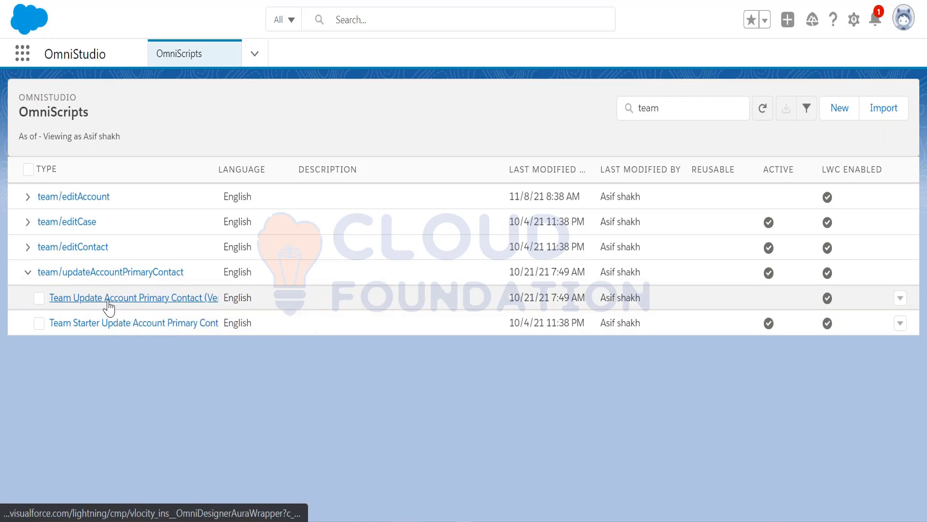
click(133, 298)
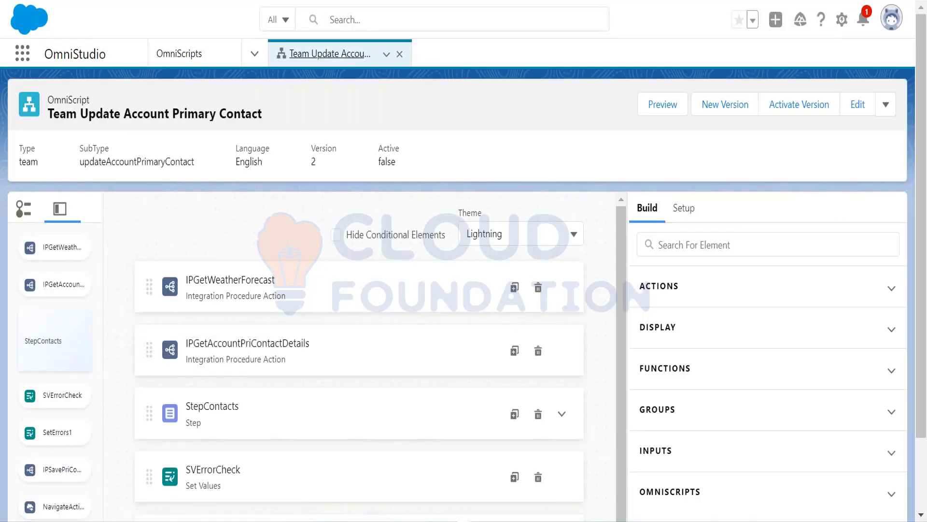
click(655, 105)
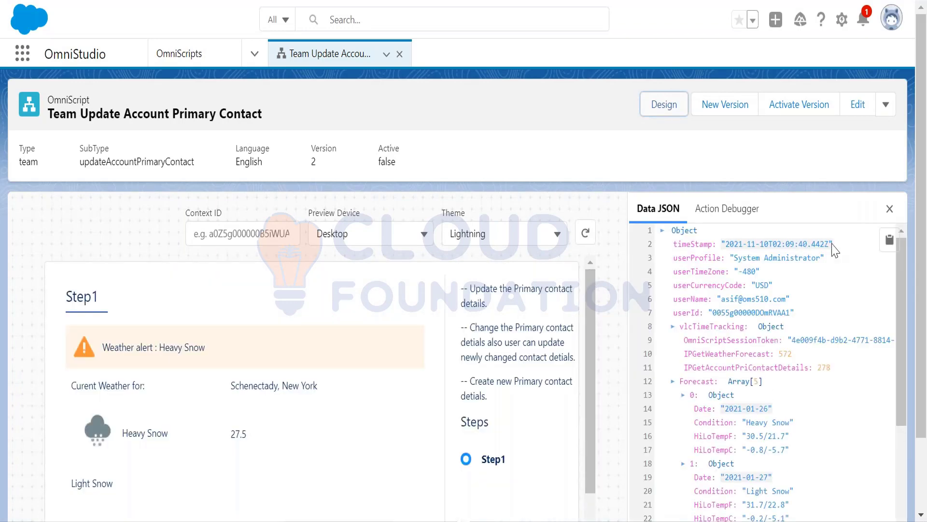
Examine the form fields for updating, changing and creating a primary contact, and review the preview's Data JSON.
scroll(919, 193, down, 2)
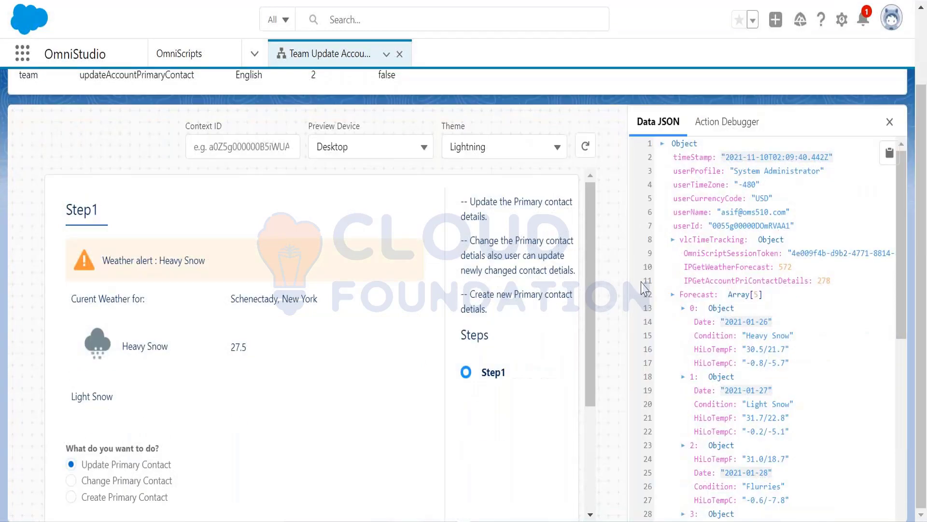
scroll(594, 248, down, 3)
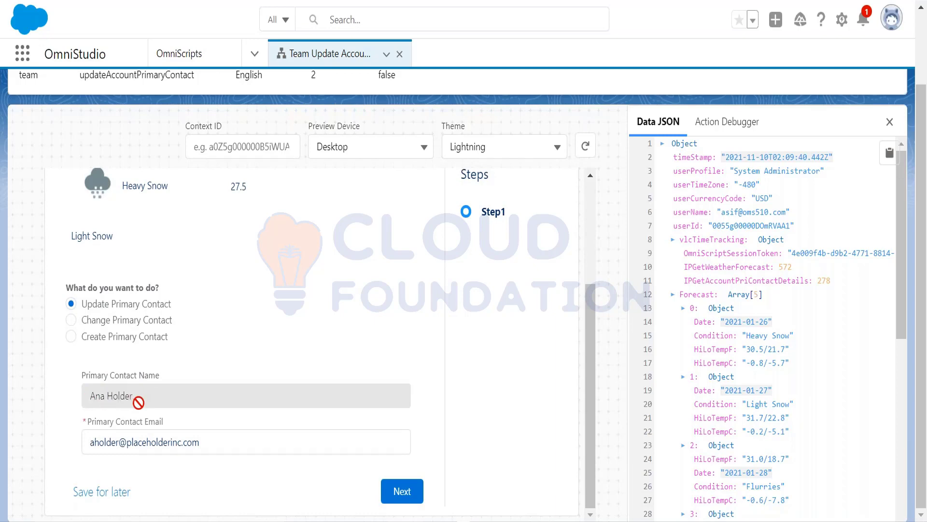
click(71, 320)
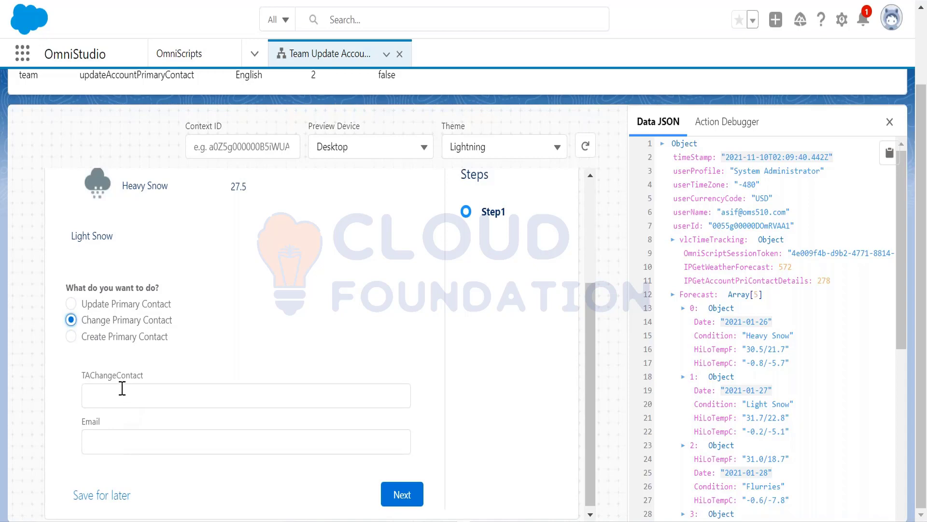
click(71, 336)
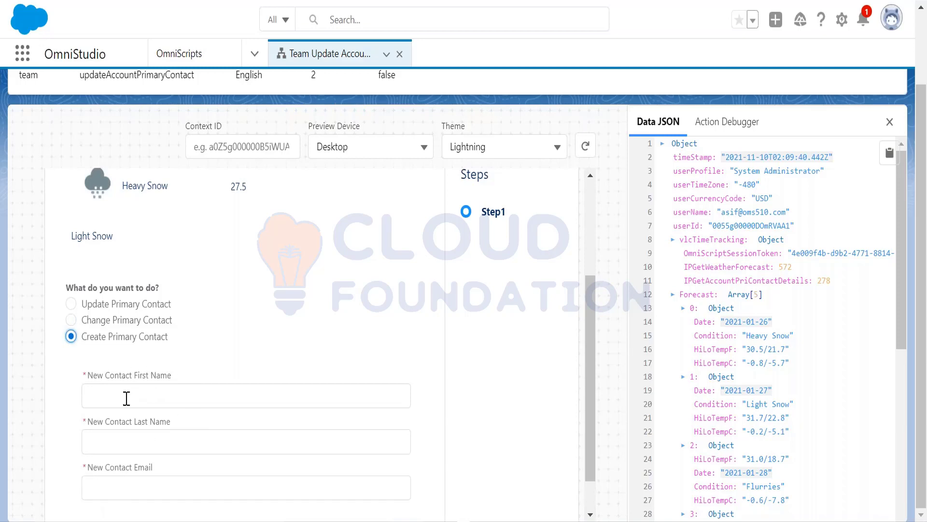
click(71, 305)
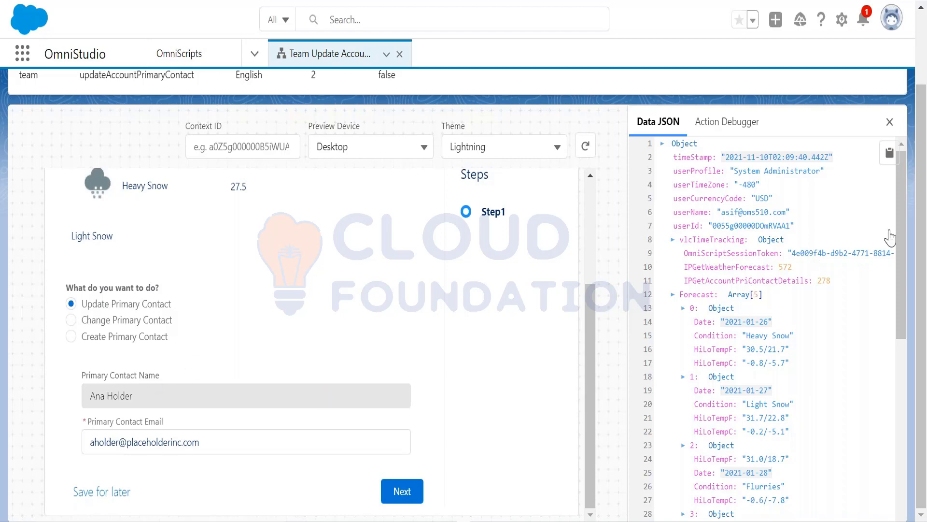
drag(903, 241, 906, 306)
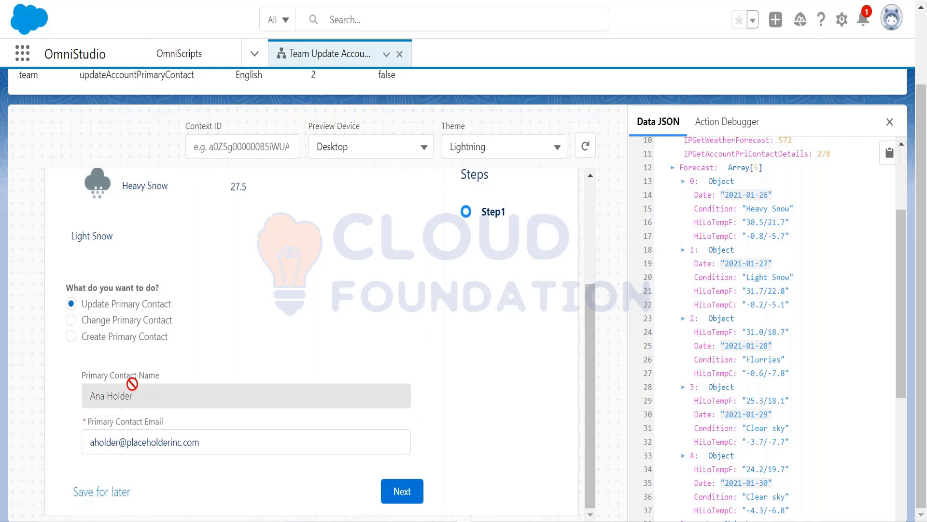
scroll(920, 264, up, 2)
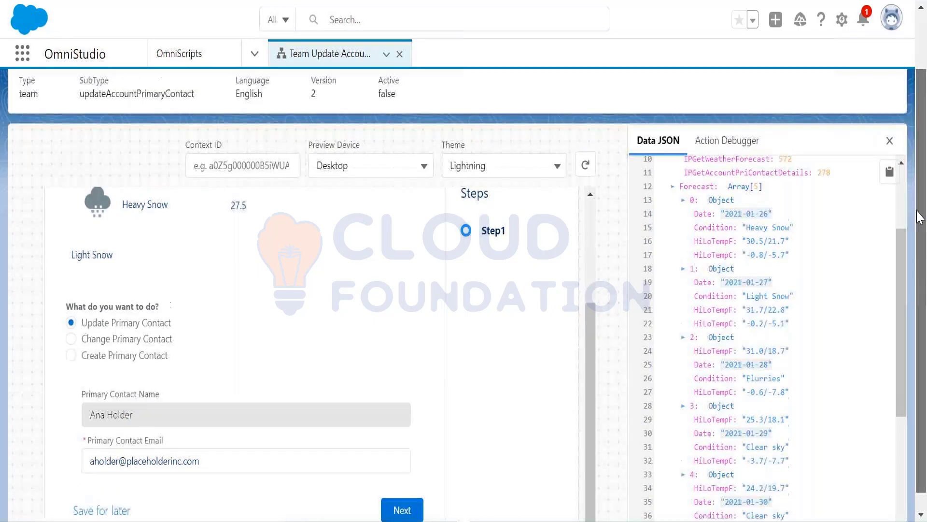
scroll(903, 301, up, 3)
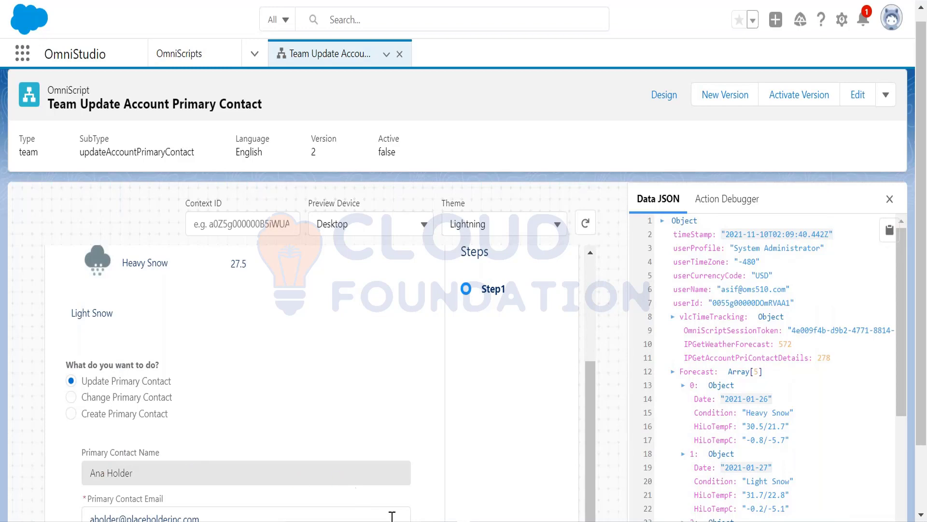
Switch to Notepad and add the line "-- Account" under the teamUpdatePrimaryContact heading, followed by an indented "--" on a new line.
mouse_move(392, 518)
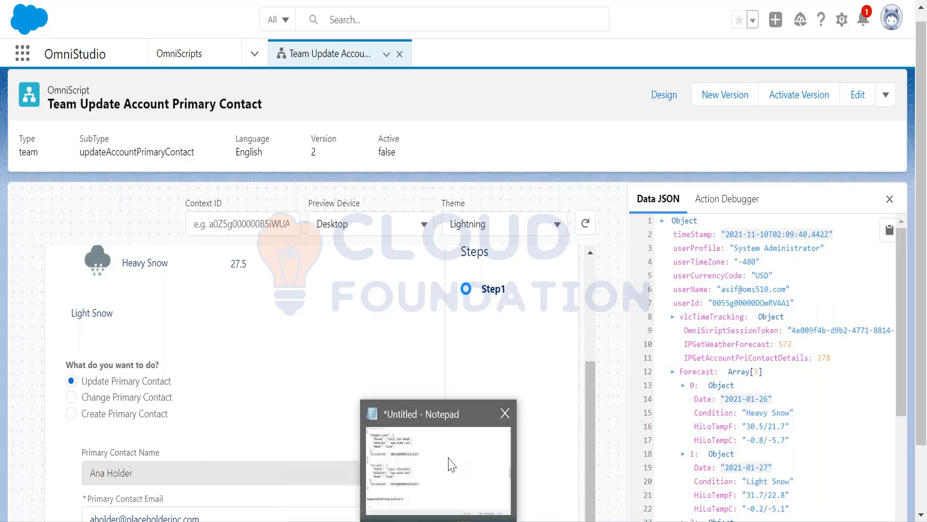
click(450, 463)
text(Account)
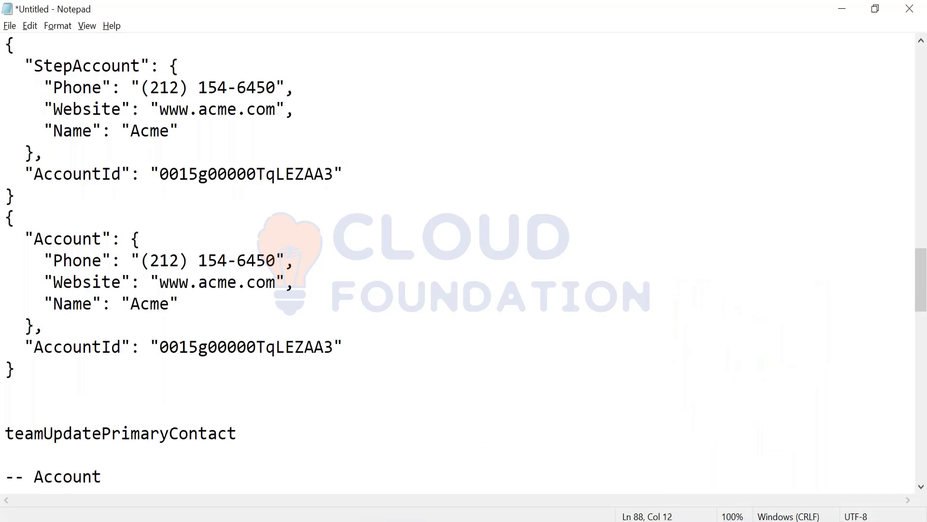
key(Return)
text(--)
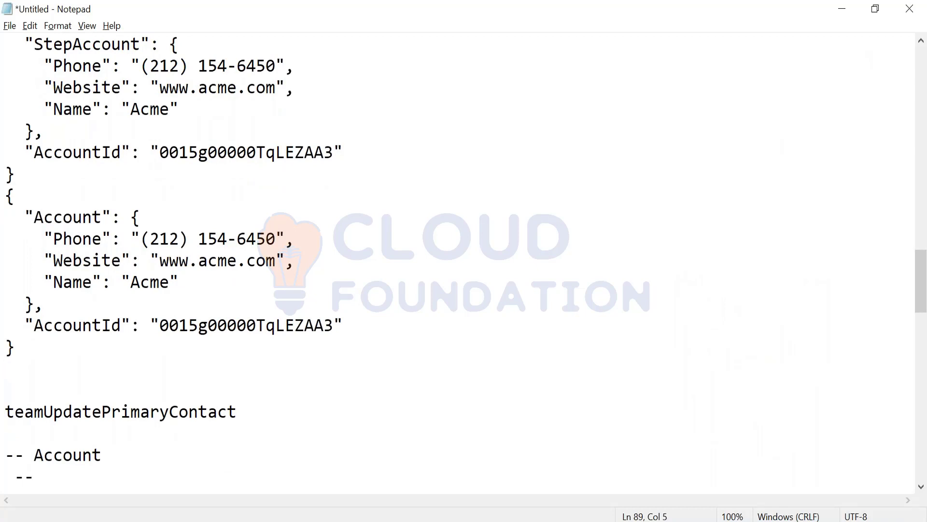
Complete the indented note line as "Primary Contact(Lookup to Contact)" and add two line breaks below it.
text(Primary Conta)
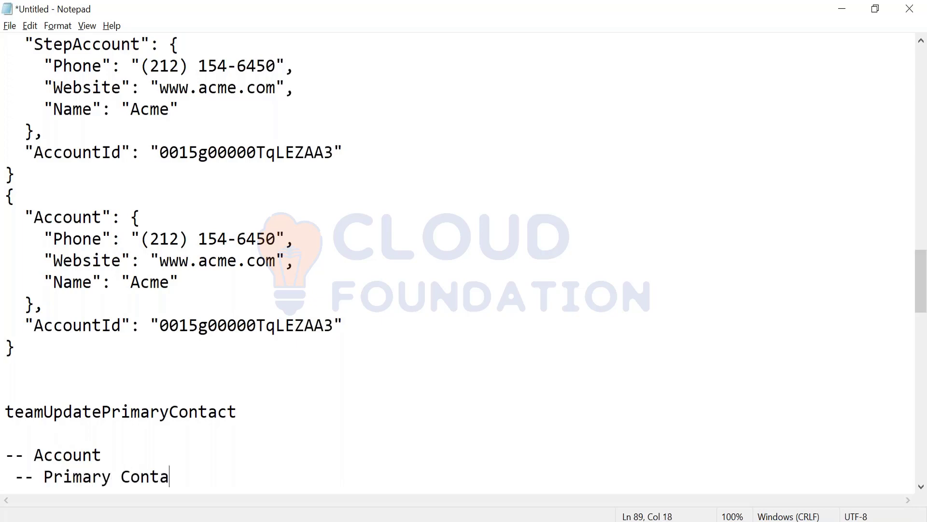
text(ct(Loo)
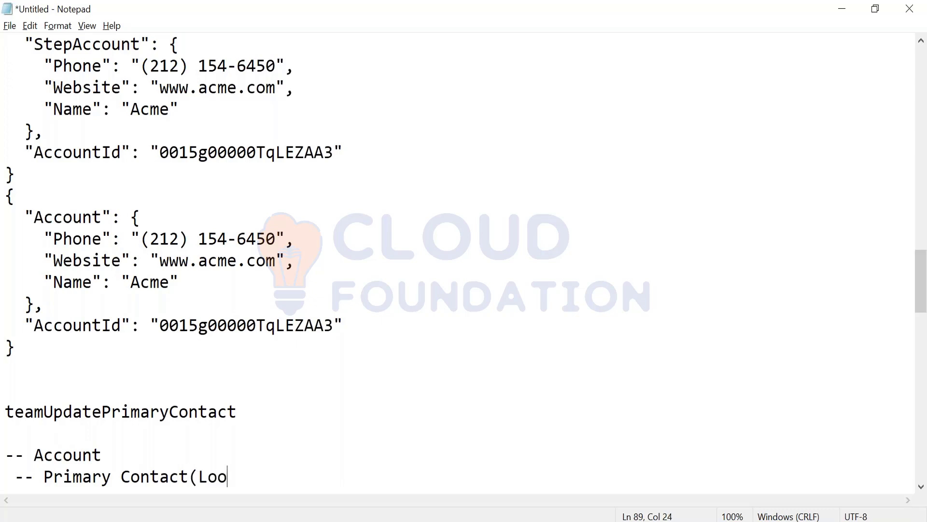
text(kup T)
key(BackSpace)
text(to )
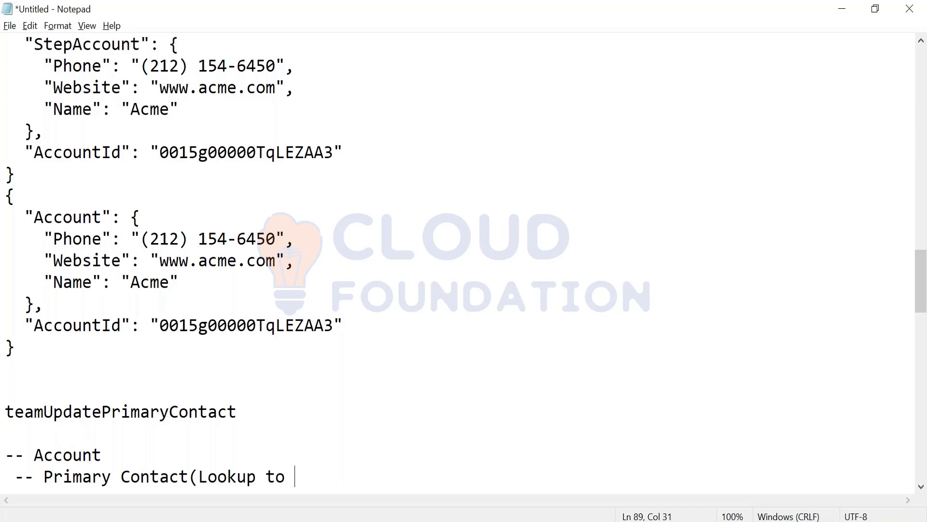
text(Contact)
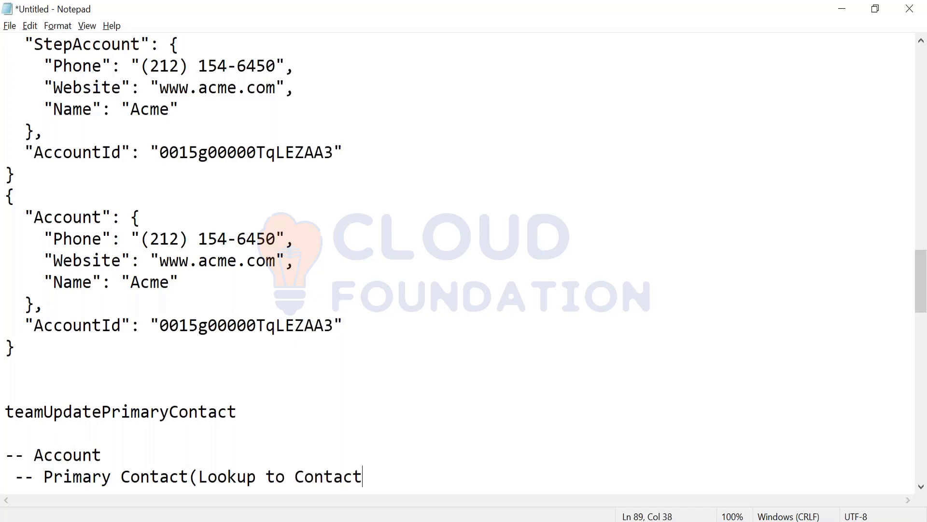
text())
key(Return)
key(Return)
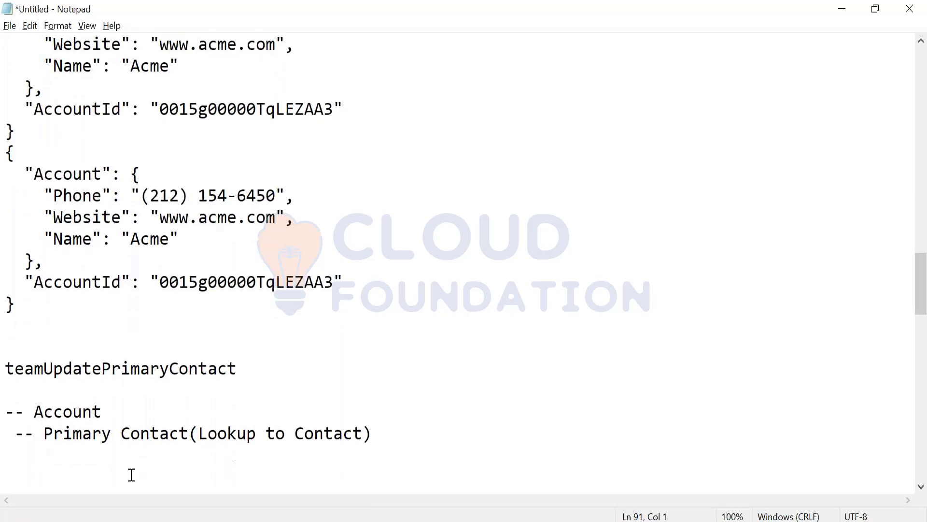
Review the Account and Primary Contact lines in the notes.
click(37, 408)
key(shift+End)
drag(43, 433, 187, 437)
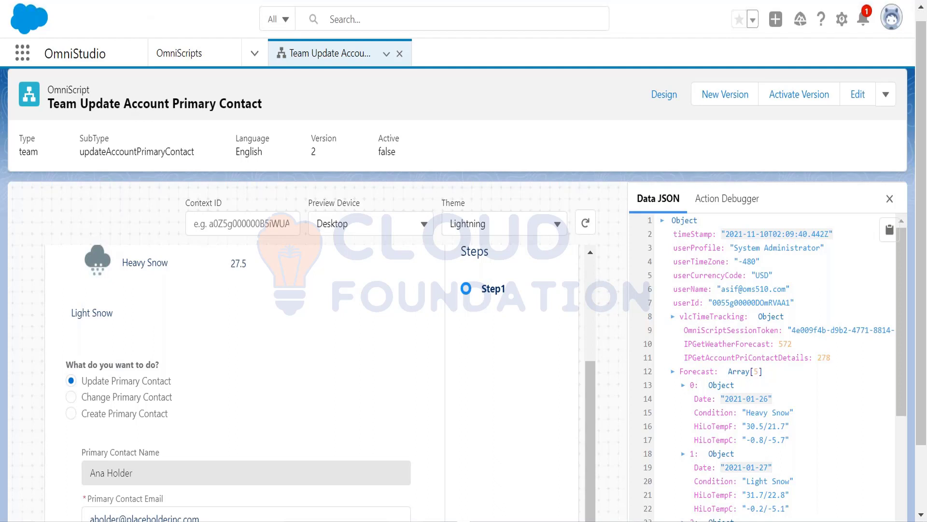
Switch back to the browser, bring up the Team Update Account Primary Contact OmniScript's design view, and open Salesforce Setup.
right_click(198, 1)
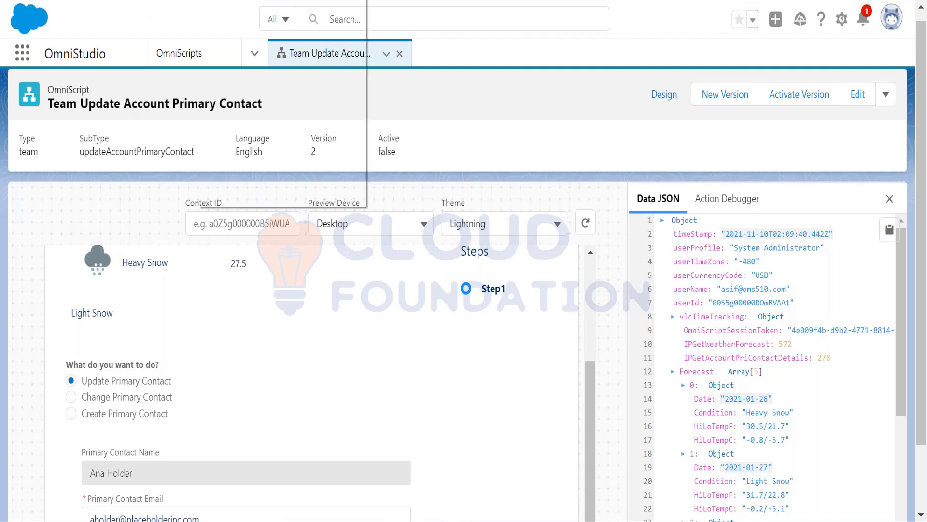
key(Escape)
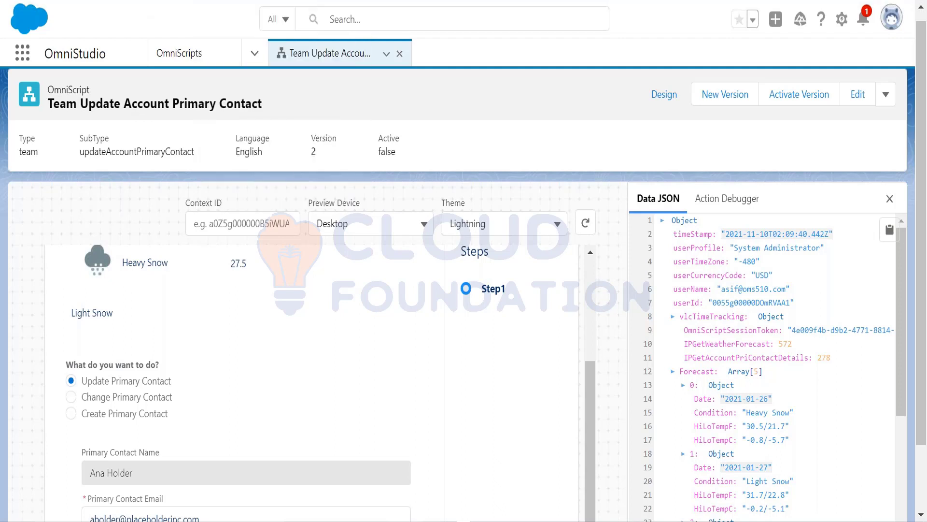
right_click(120, 1)
click(173, 64)
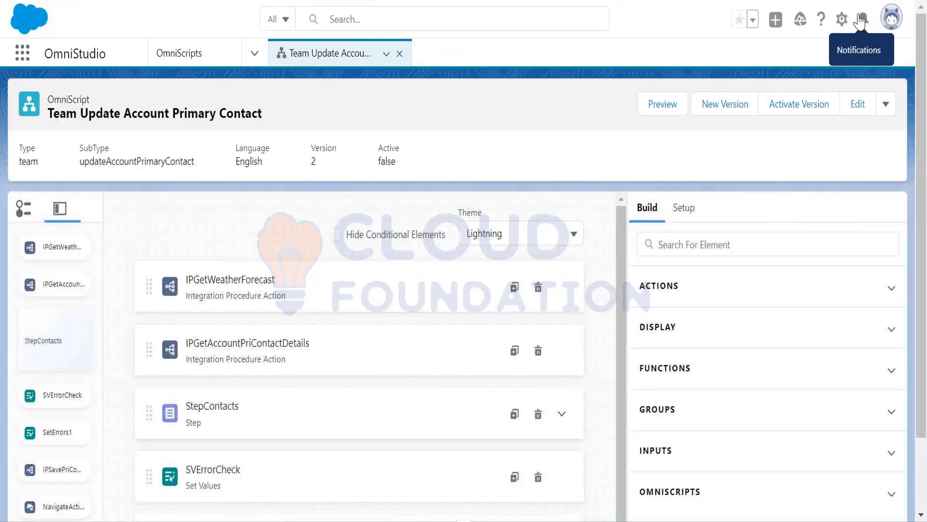
click(841, 18)
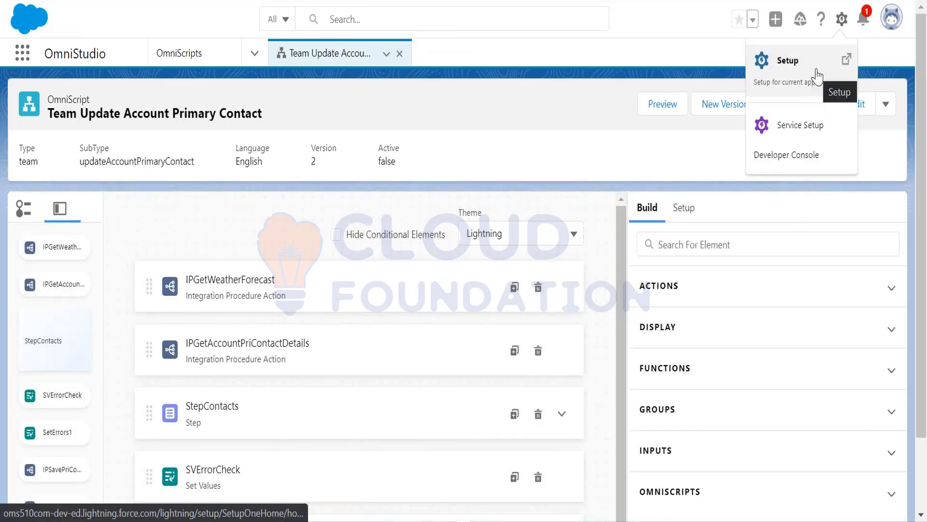
click(816, 76)
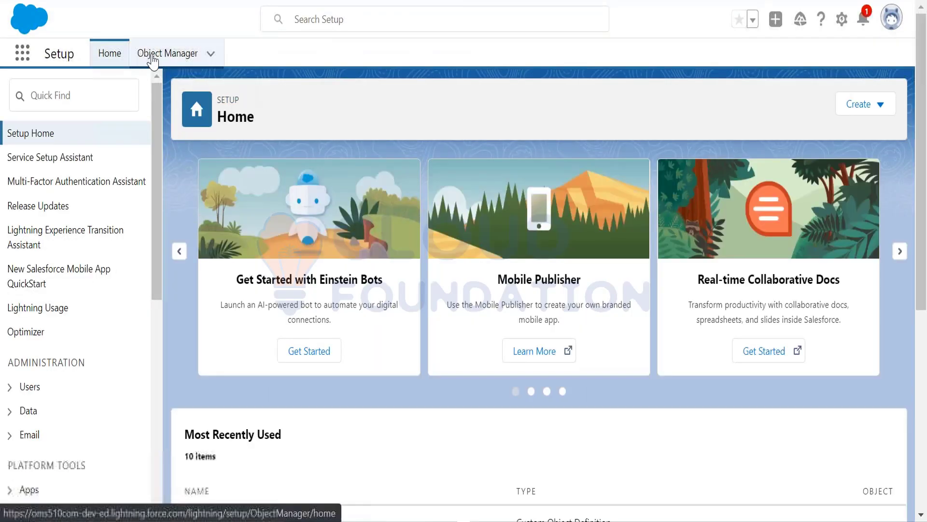
Filter the Object Manager by "acc" and open the Account object's Fields & Relationships.
click(153, 60)
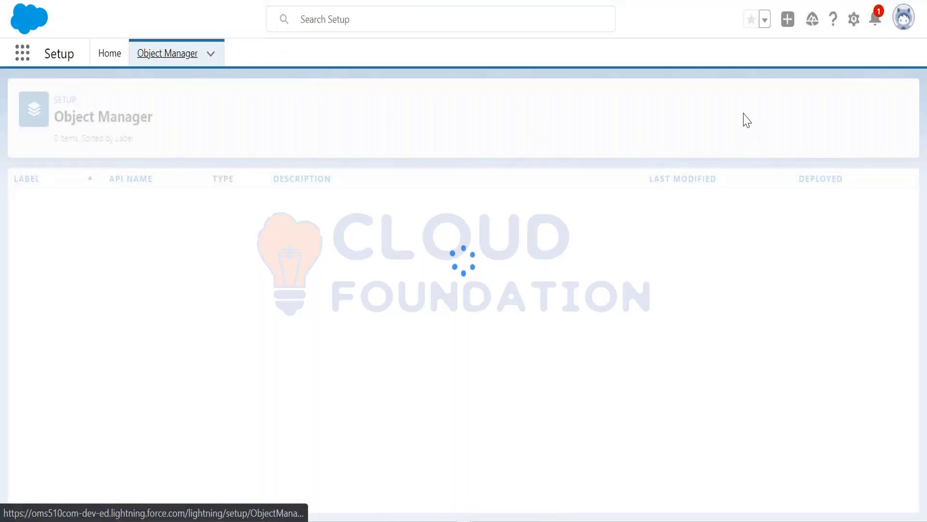
click(696, 105)
text(a)
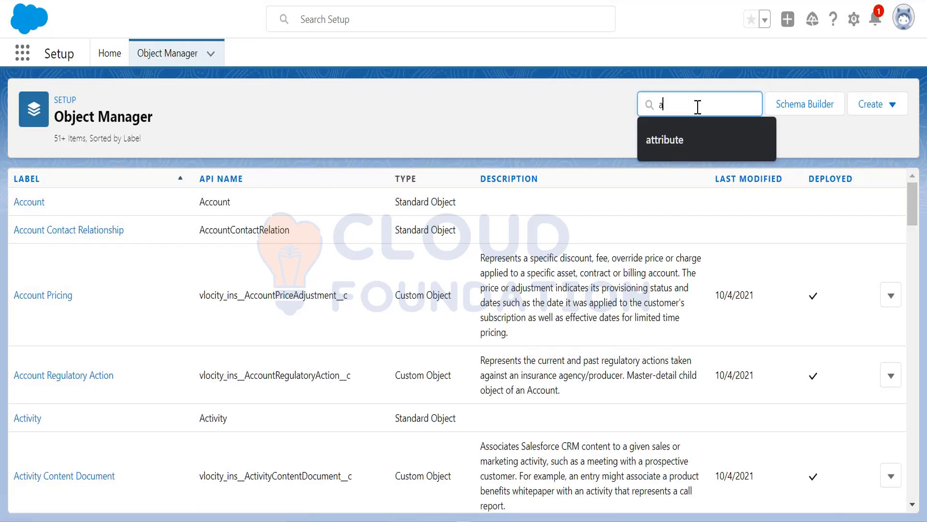
text(cc)
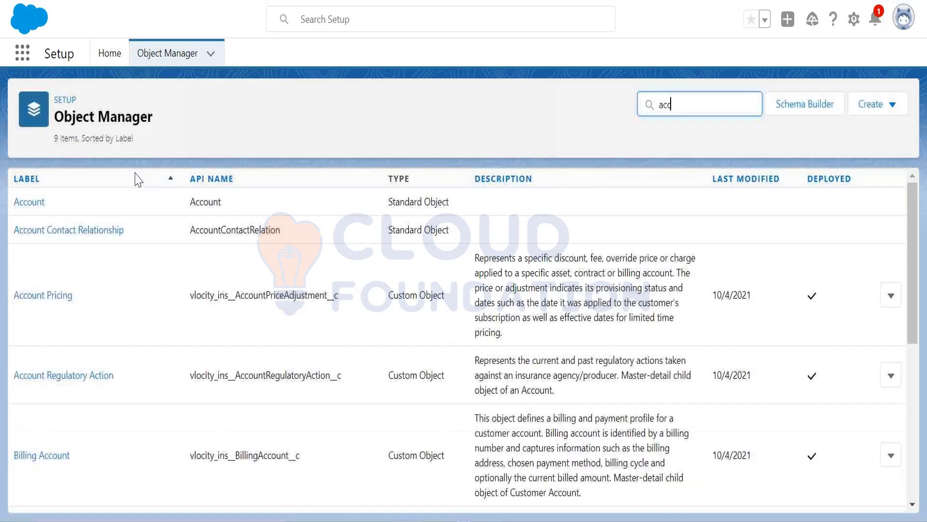
click(31, 201)
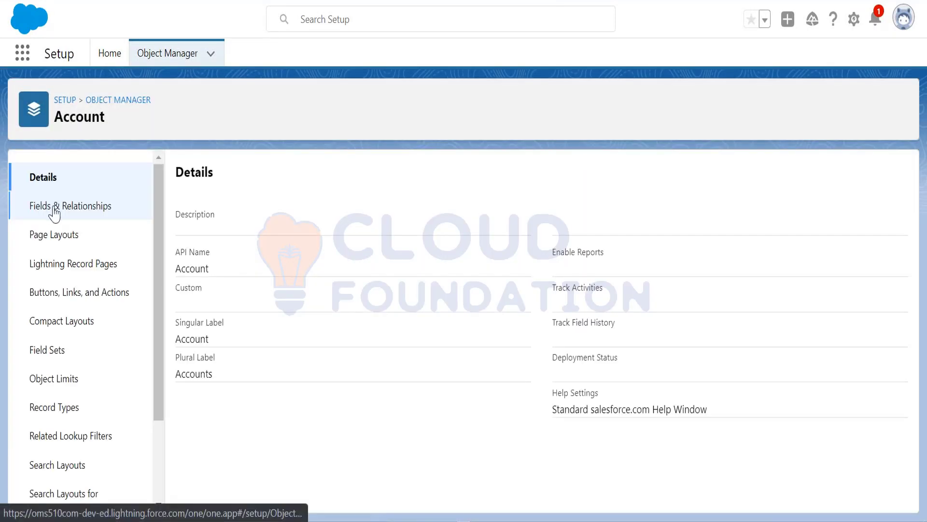
click(55, 211)
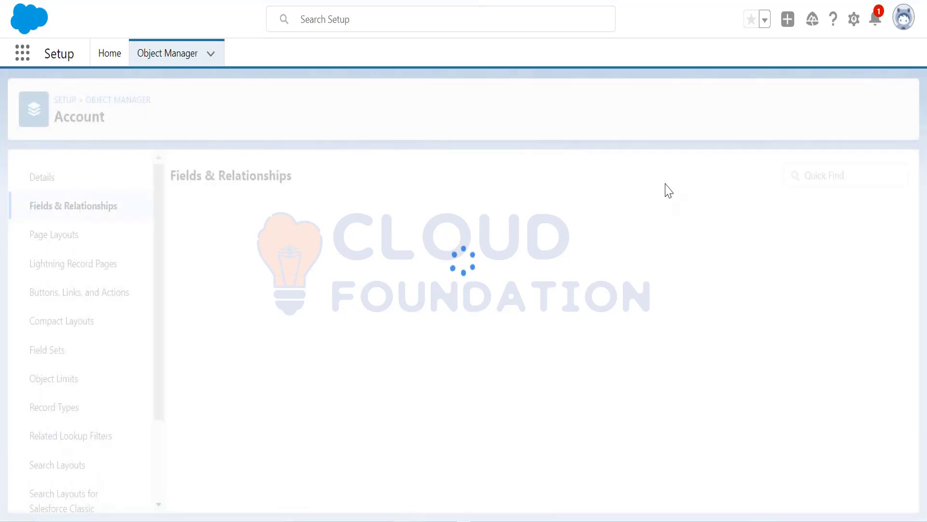
Search the Account fields for "pri", and replace the search term with "cont".
click(587, 181)
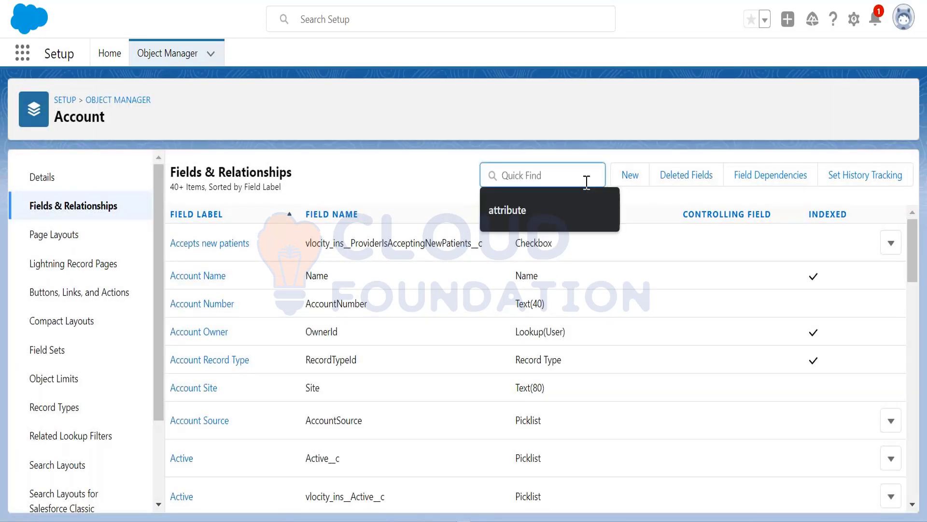
text(pri)
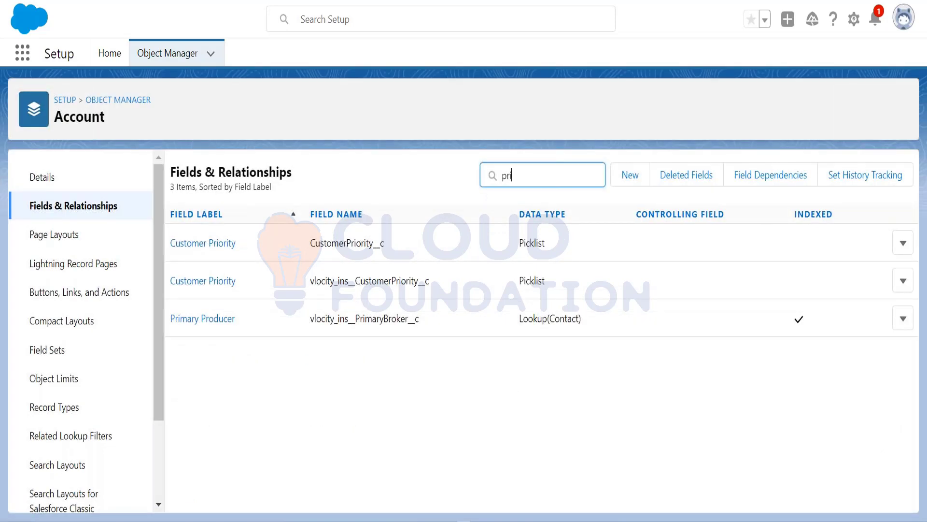
key(BackSpace)
key(BackSpace)
key(BackSpace)
text(cont)
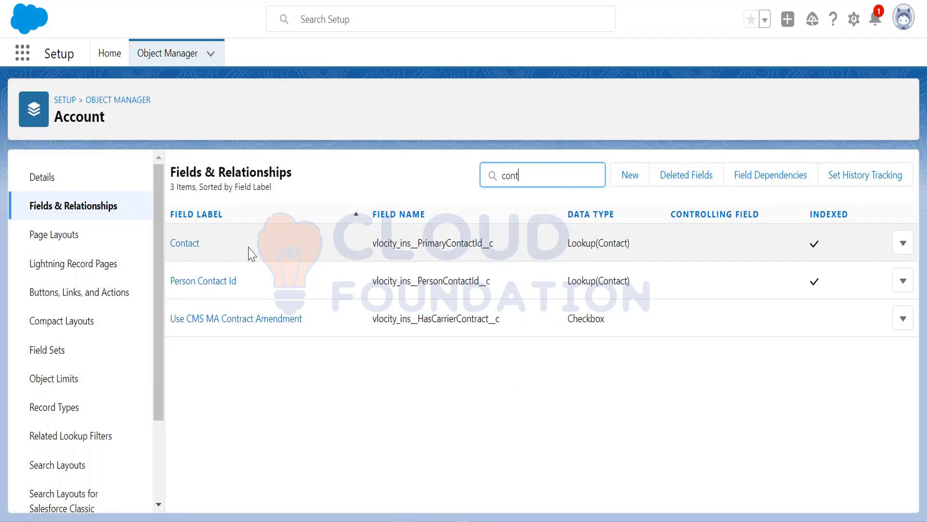
Examine the primary contact field's API name, including its namespace prefix, and its lookup data type.
click(375, 247)
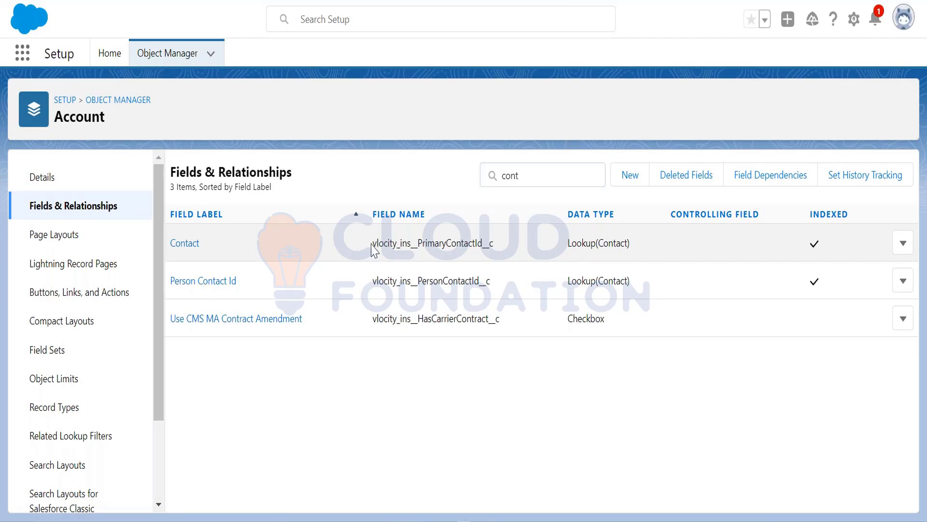
drag(402, 241, 494, 241)
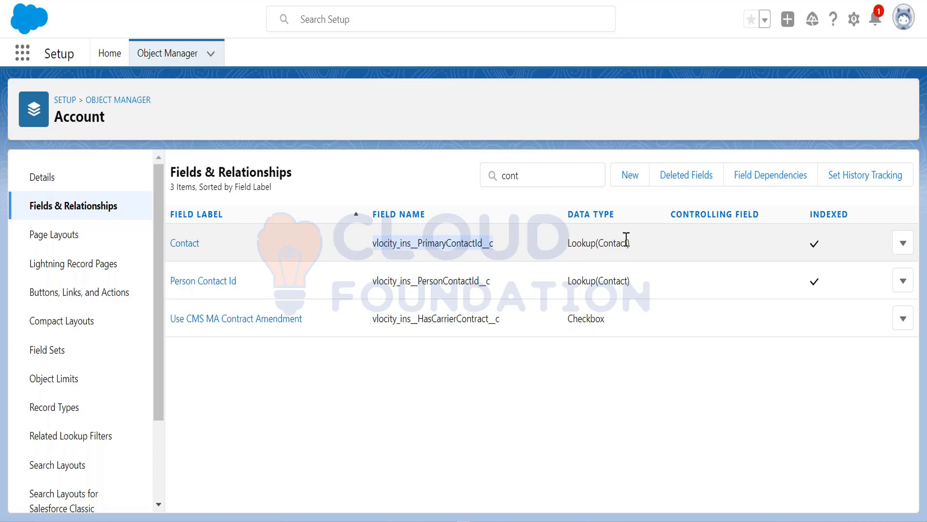
drag(629, 242, 432, 240)
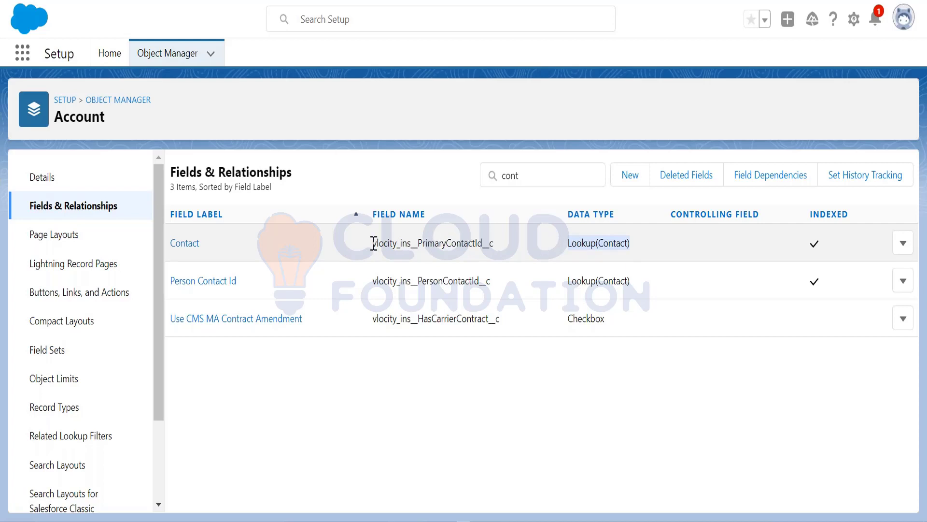
drag(374, 243, 502, 249)
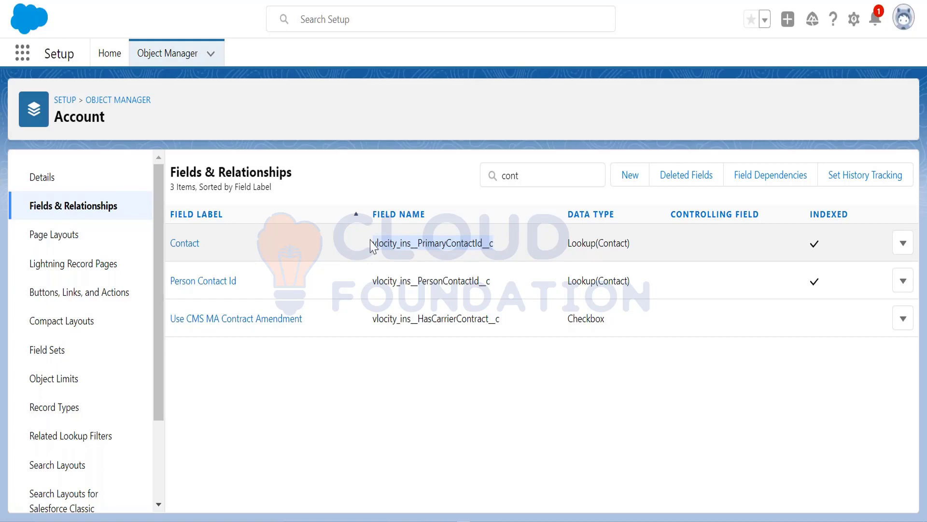
click(417, 243)
drag(411, 244, 373, 260)
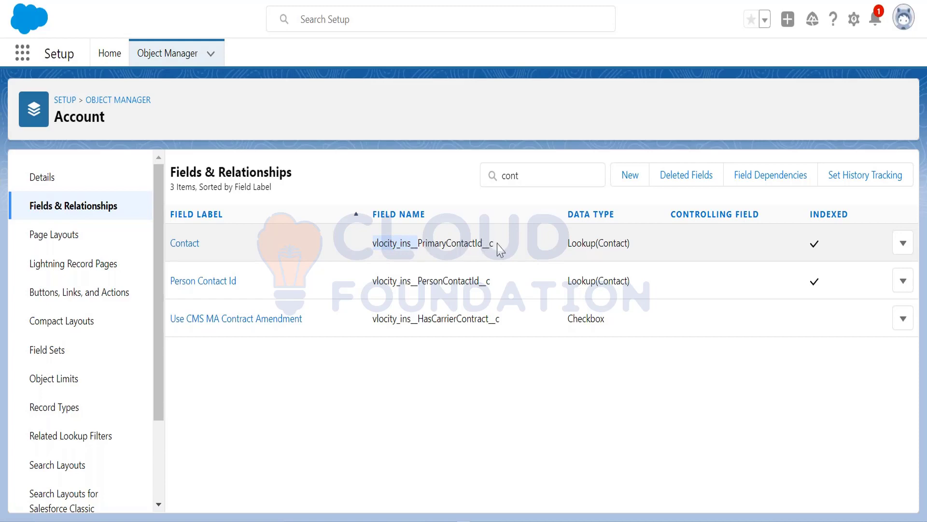
drag(500, 250, 375, 248)
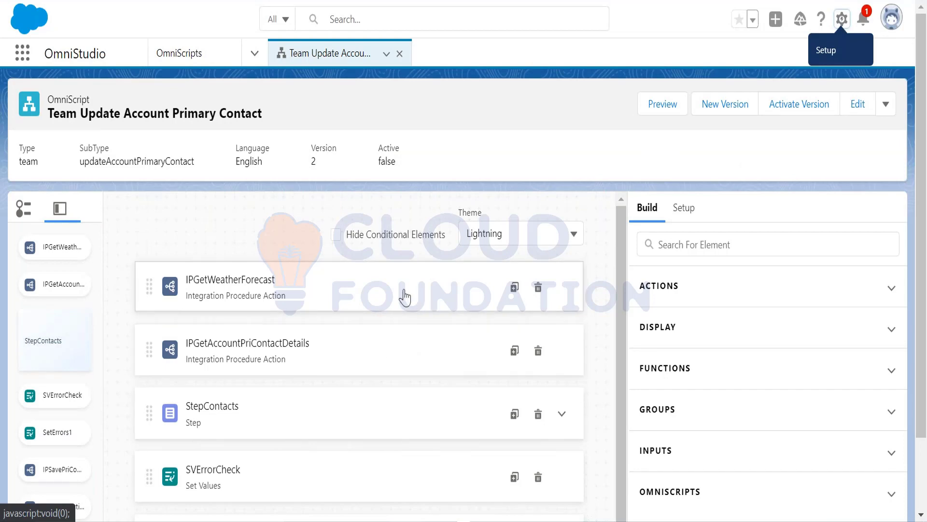
Return to the OmniScript designer and inspect the IPGetAccountPriContactDetails action's general and remote properties.
click(279, 357)
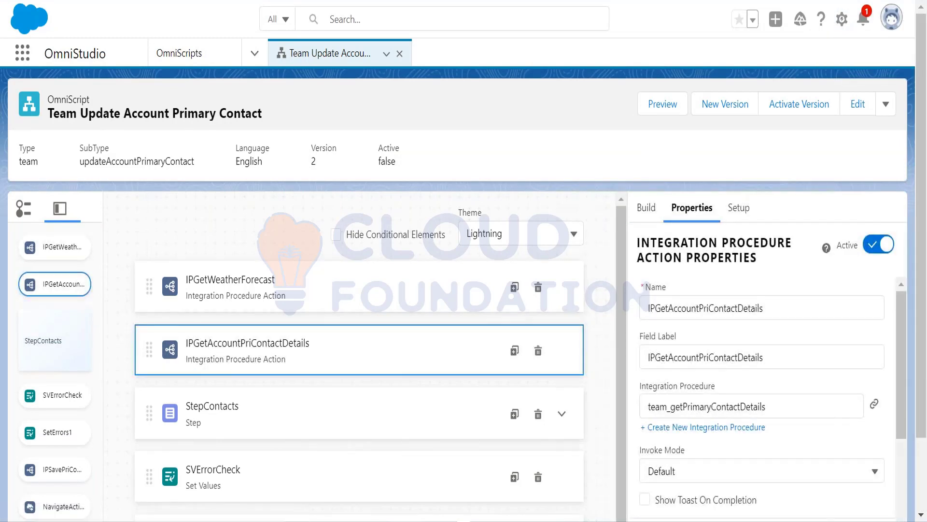
drag(899, 323, 903, 432)
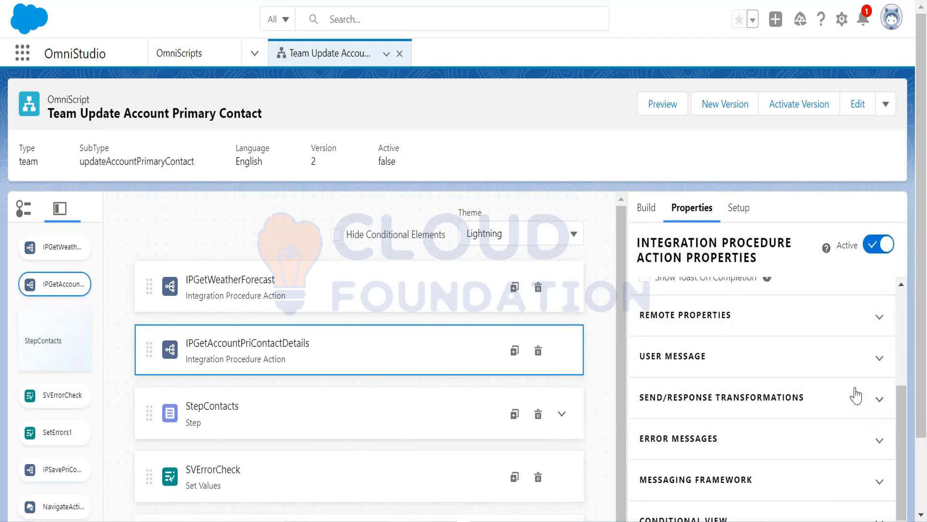
click(868, 318)
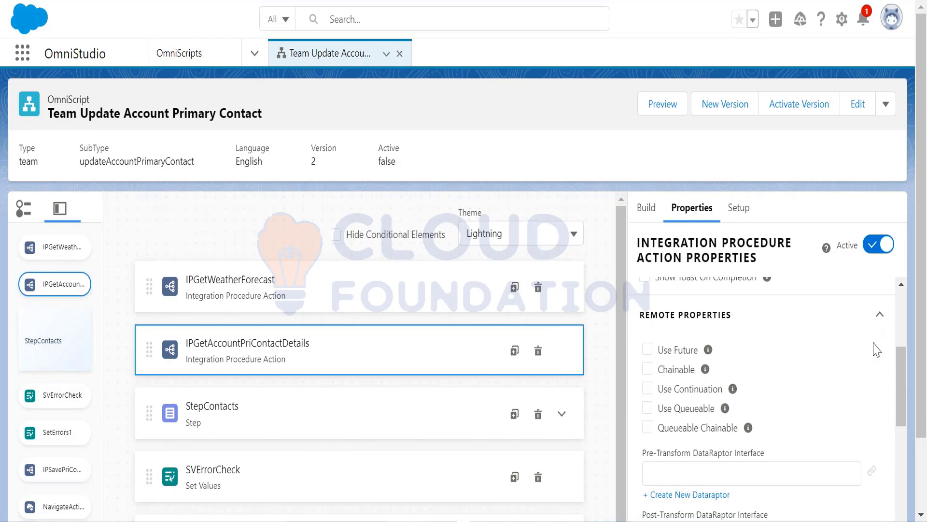
mouse_move(897, 372)
mouse_down()
mouse_move(893, 456)
mouse_move(898, 356)
mouse_up()
click(879, 386)
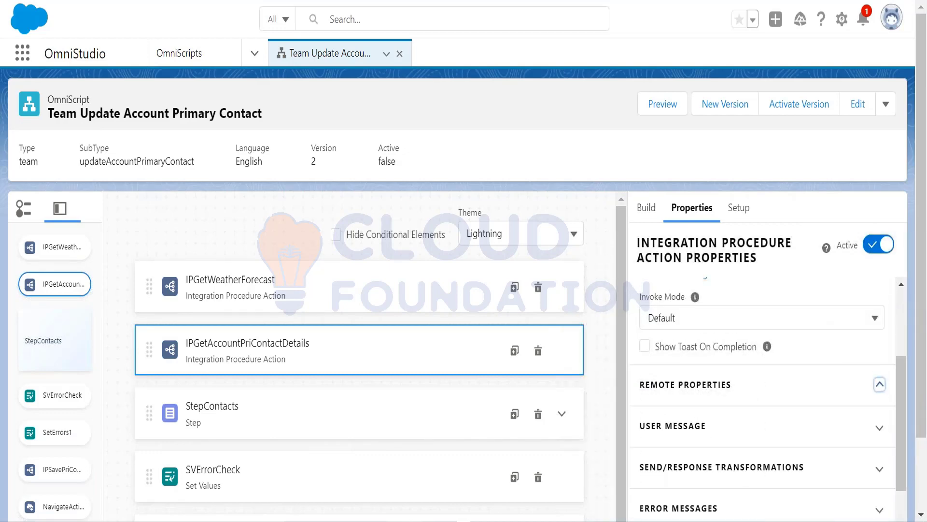
Examine the Send JSON Path and Send JSON Node in the IPGetAccountPriContactDetails action's Send/Response Transformations.
click(876, 469)
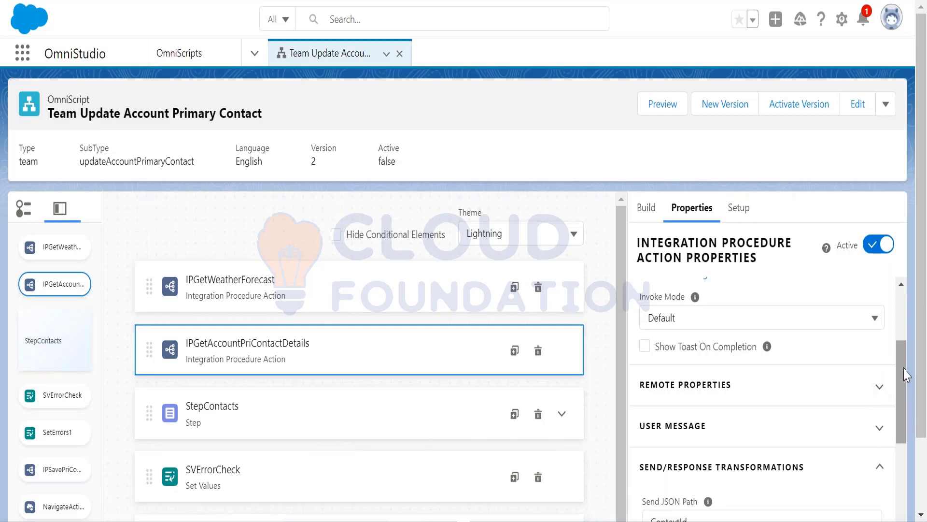
drag(903, 369, 904, 431)
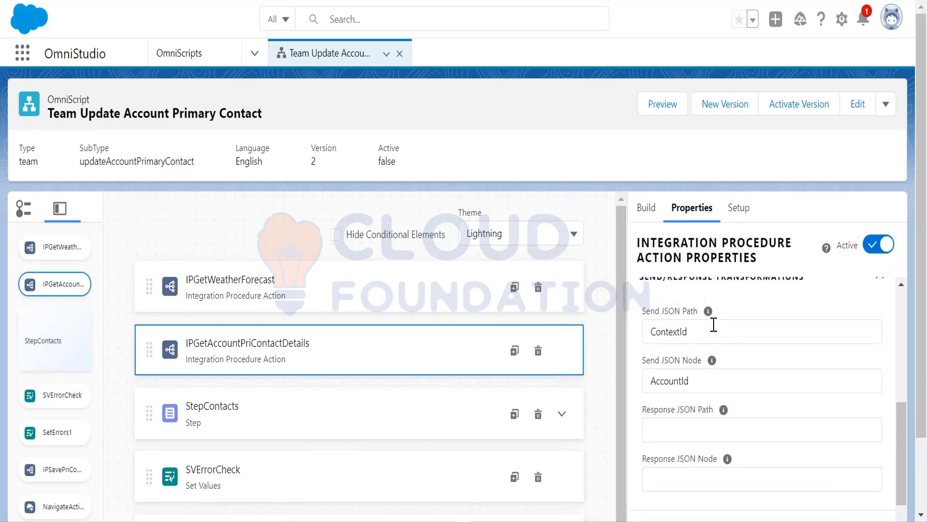
drag(691, 331, 644, 330)
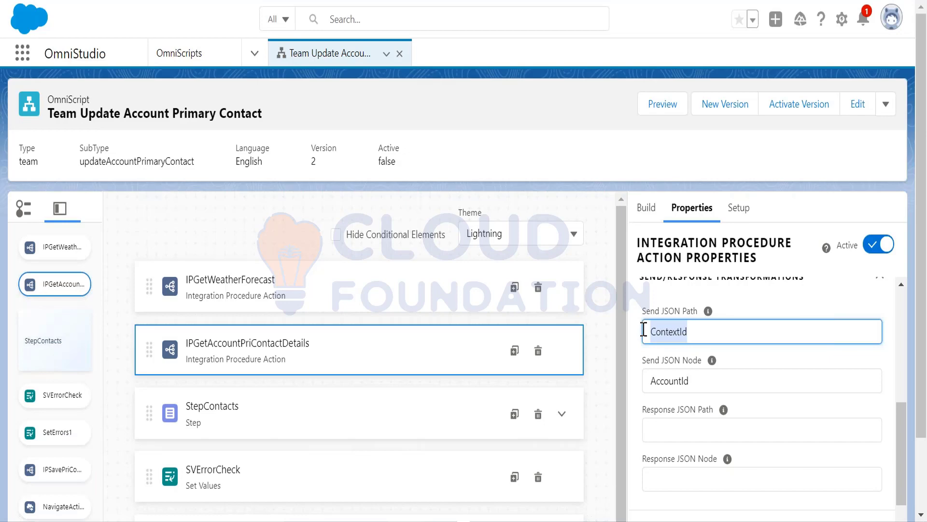
Switch to the OmniScript preview and examine IPGetAccountPriContactDetails' Request Data in the Action Debugger.
key(Tab)
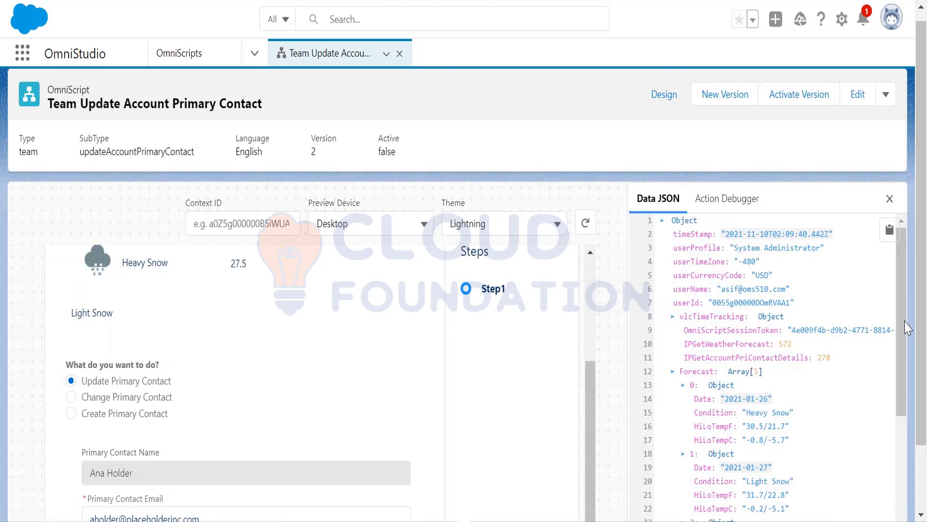
click(738, 199)
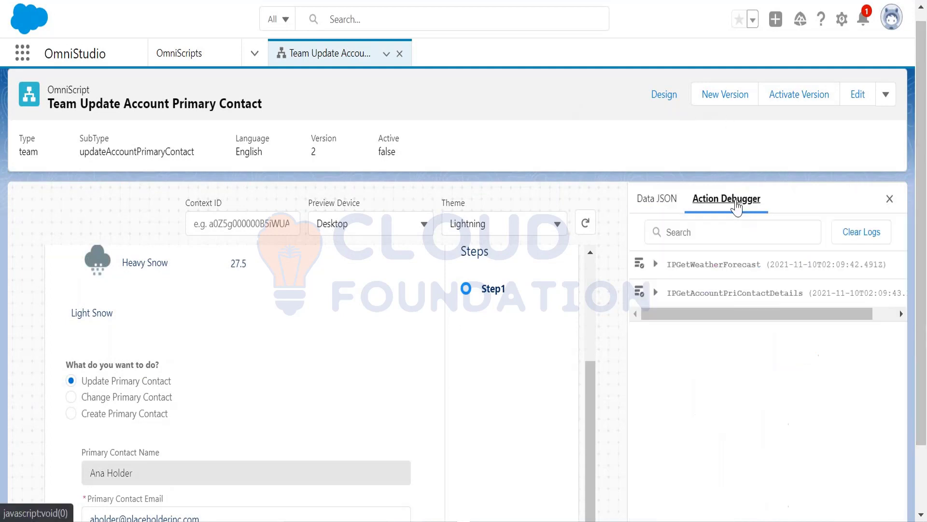
click(655, 293)
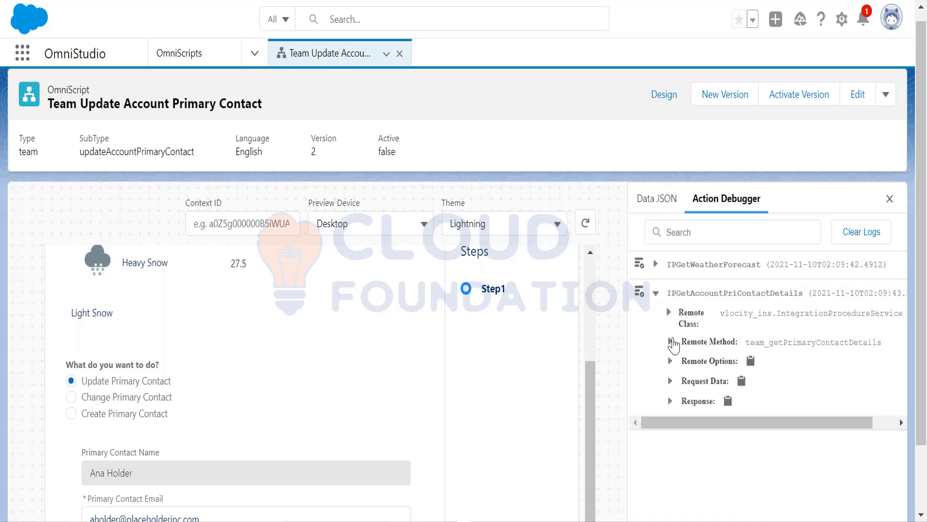
click(670, 381)
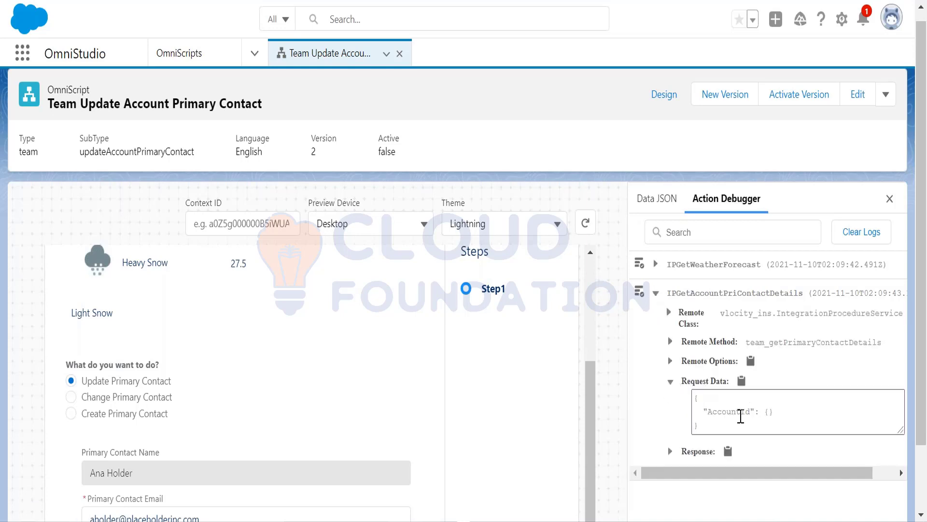
drag(702, 412, 755, 411)
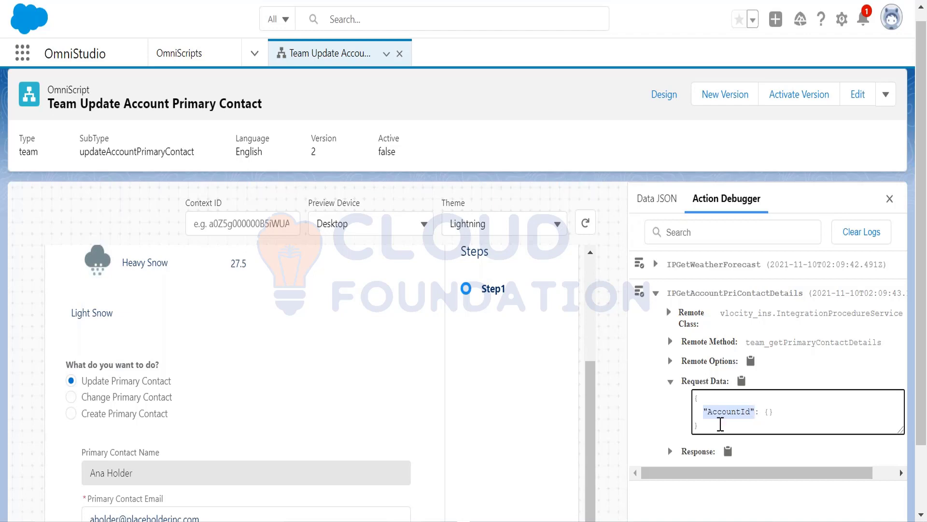
click(118, 454)
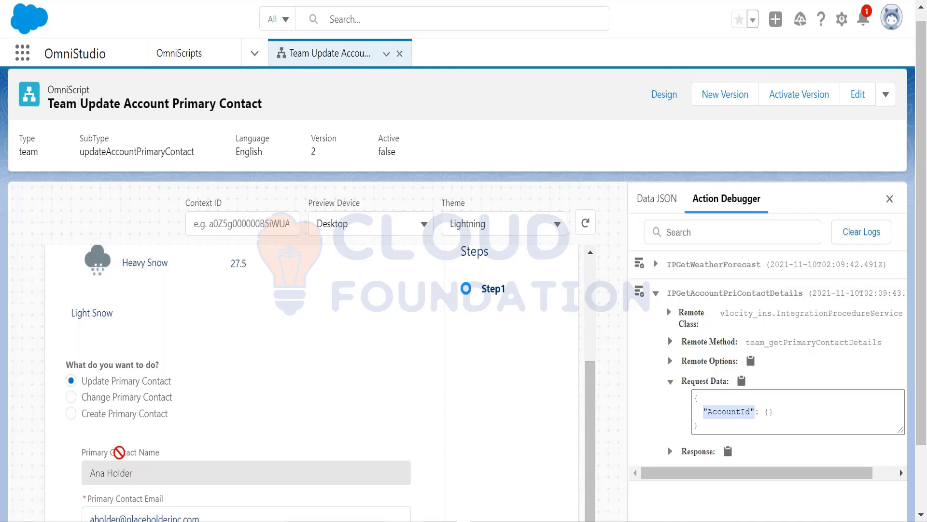
drag(115, 453, 164, 446)
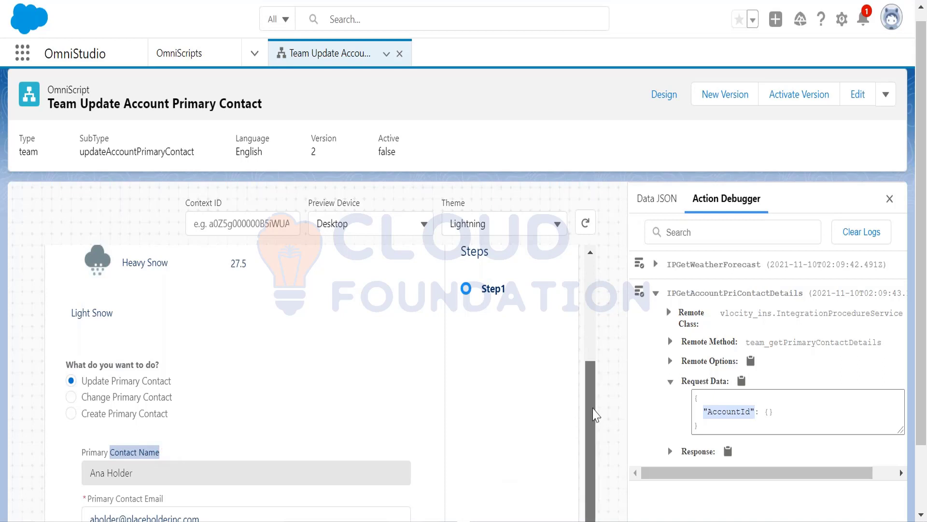
Enlarge the IPGetAccountPriContactDetails Response and compare its returned nodes with the previewed primary contact fields.
click(670, 451)
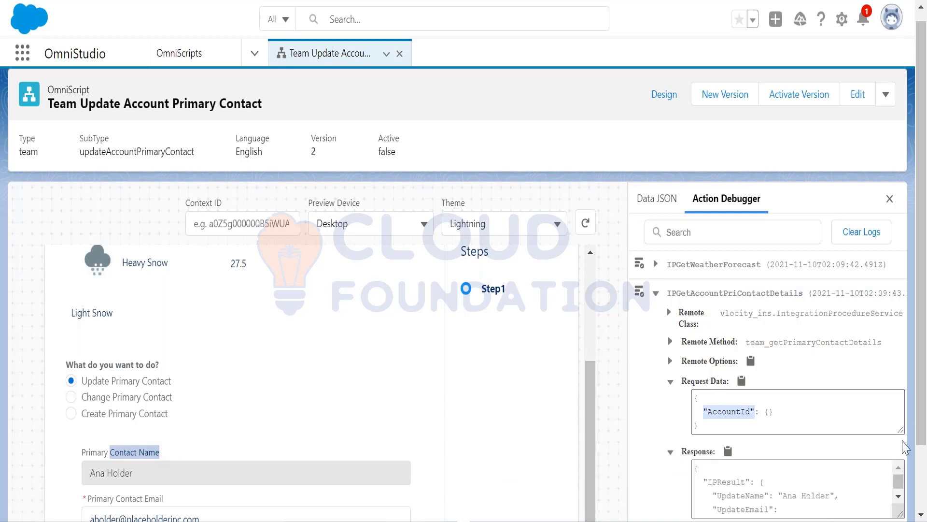
scroll(923, 427, down, 2)
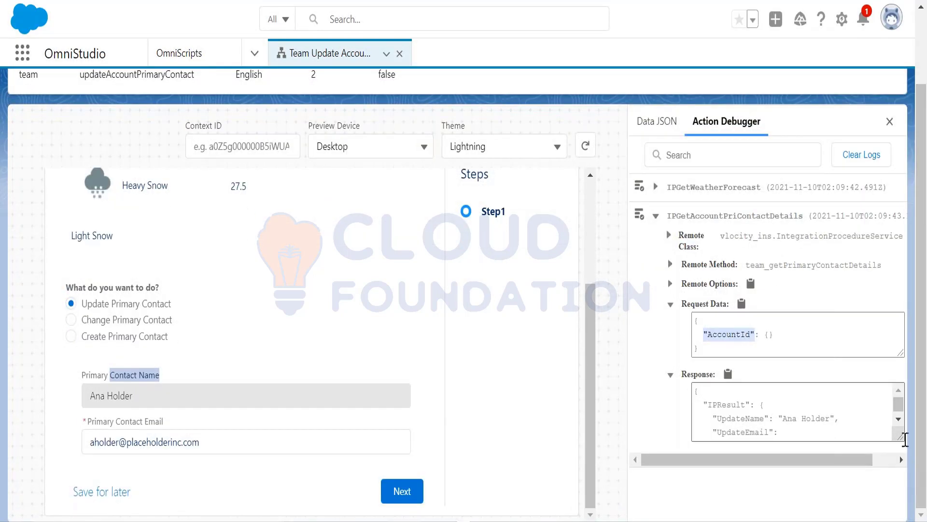
drag(902, 437, 902, 503)
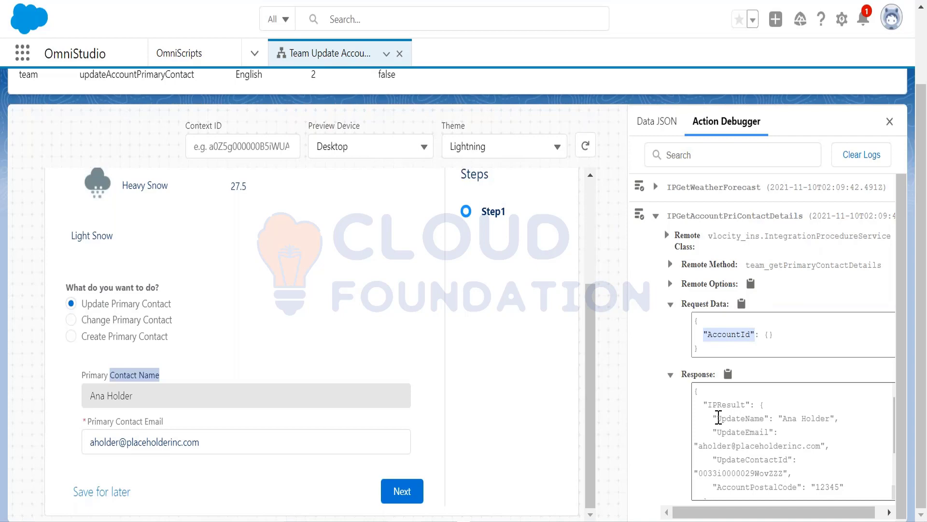
drag(716, 416, 839, 473)
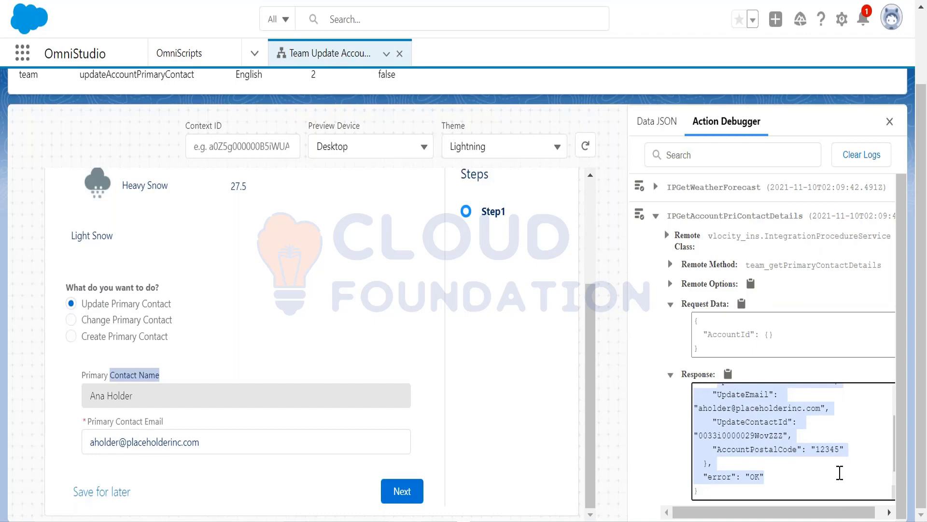
click(764, 478)
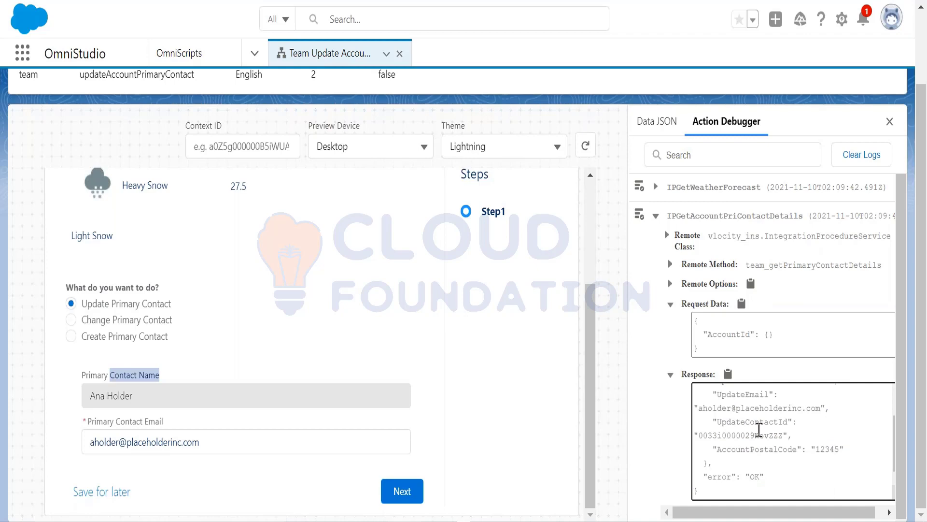
click(91, 393)
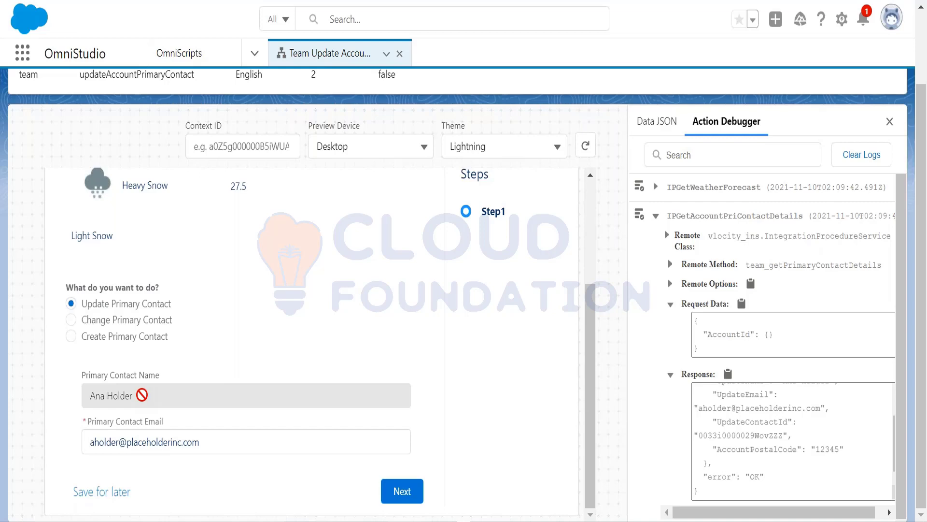
scroll(142, 395, up, 4)
scroll(142, 395, down, 4)
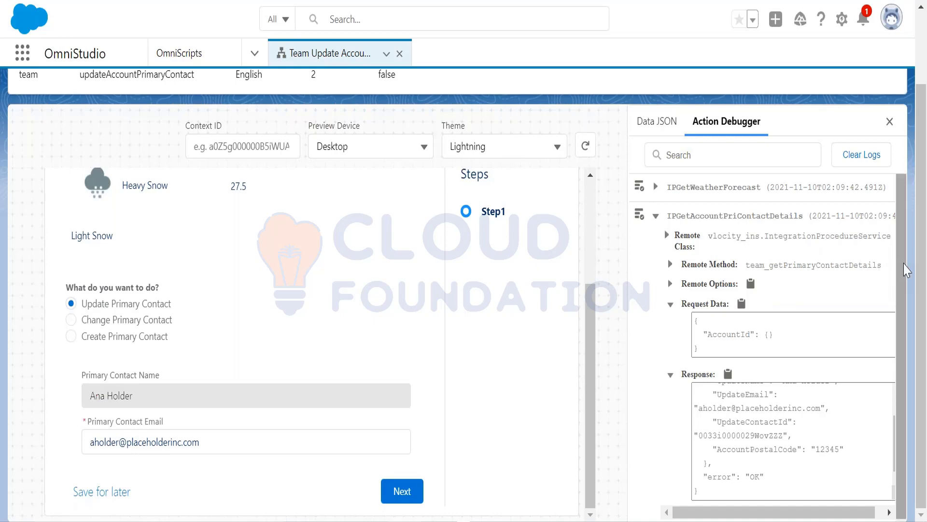
drag(918, 136, 898, 23)
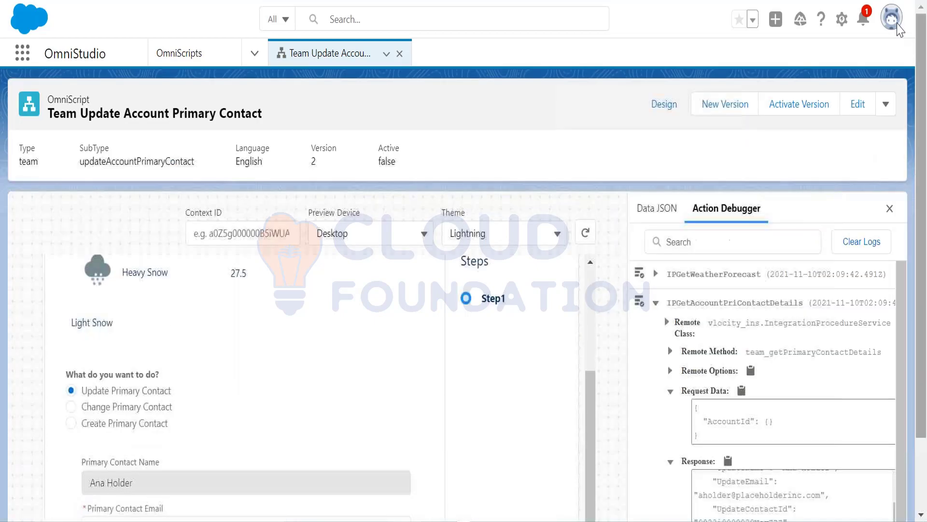
Return to the OmniScript designer, recheck the Send JSON Node, and open the Developer Console's Query Editor.
click(841, 19)
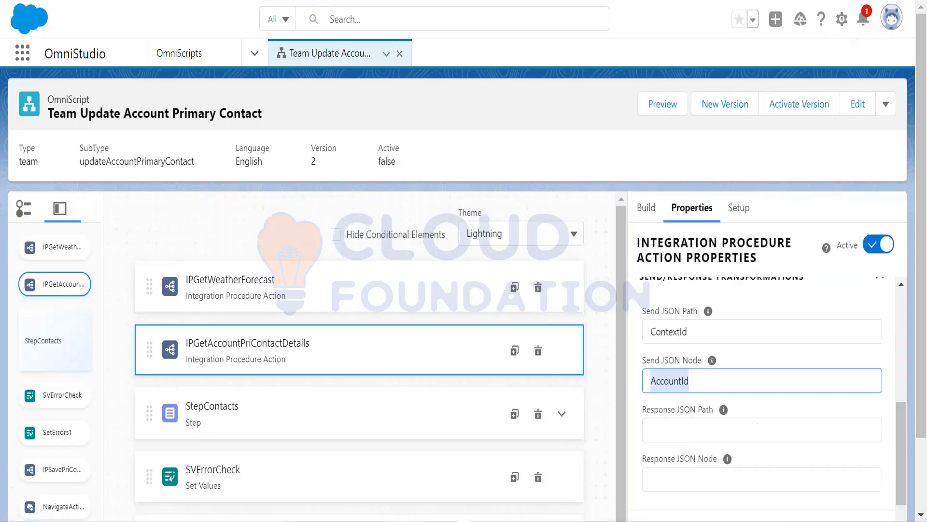
double_click(669, 381)
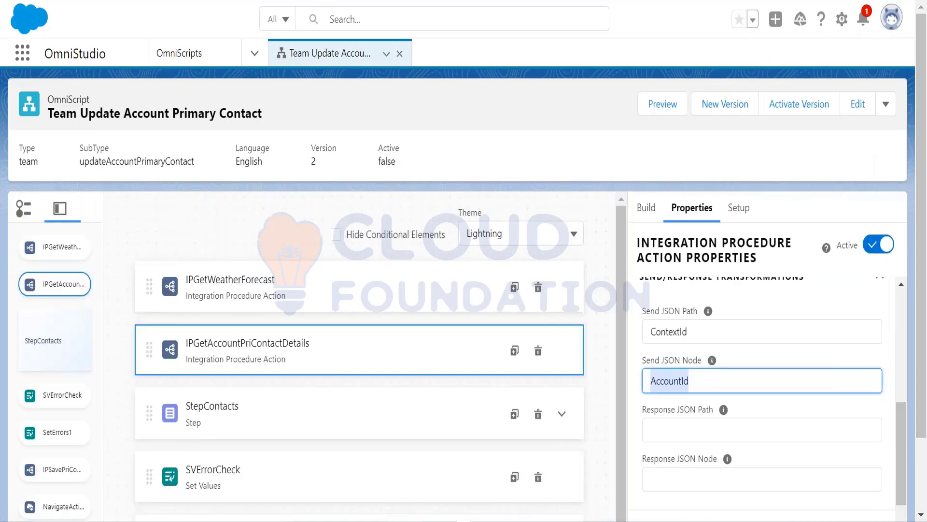
click(842, 22)
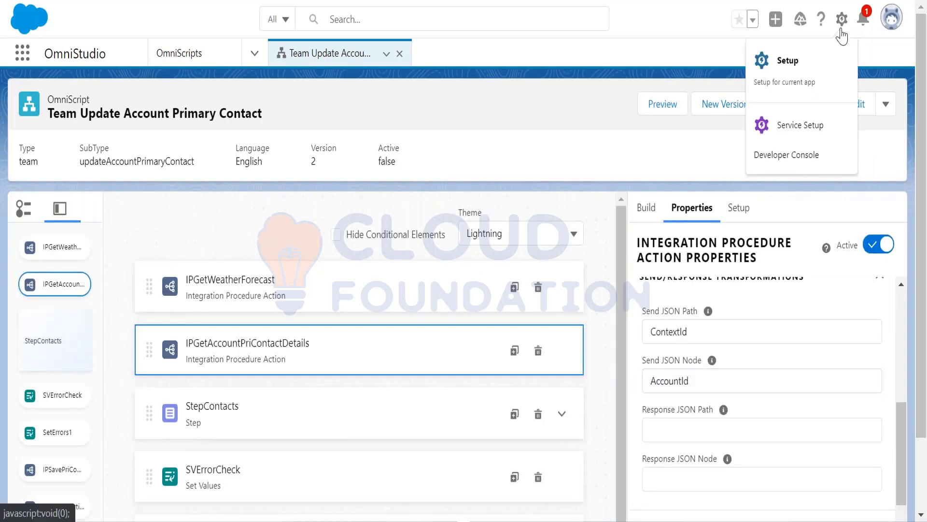
click(792, 155)
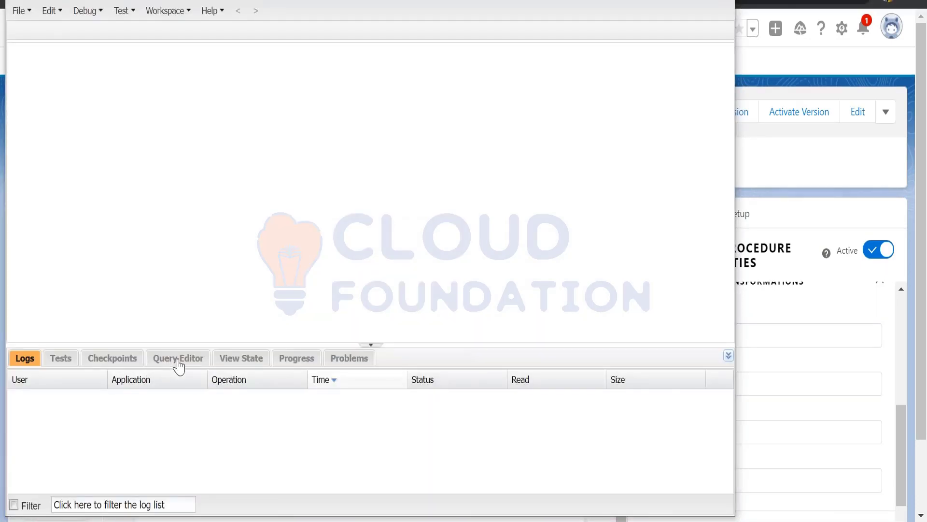
click(178, 359)
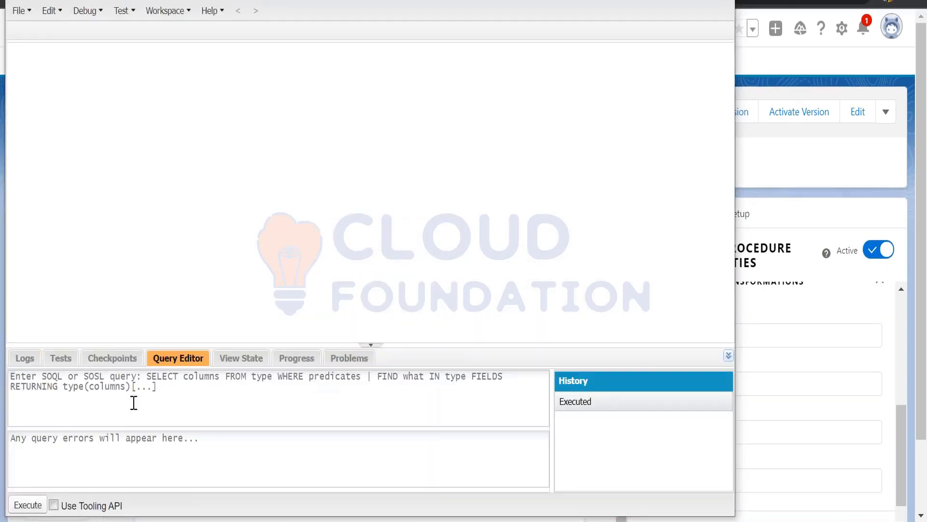
Write the query "select Name from Account where id=''" with the id value left empty.
click(134, 402)
text(select)
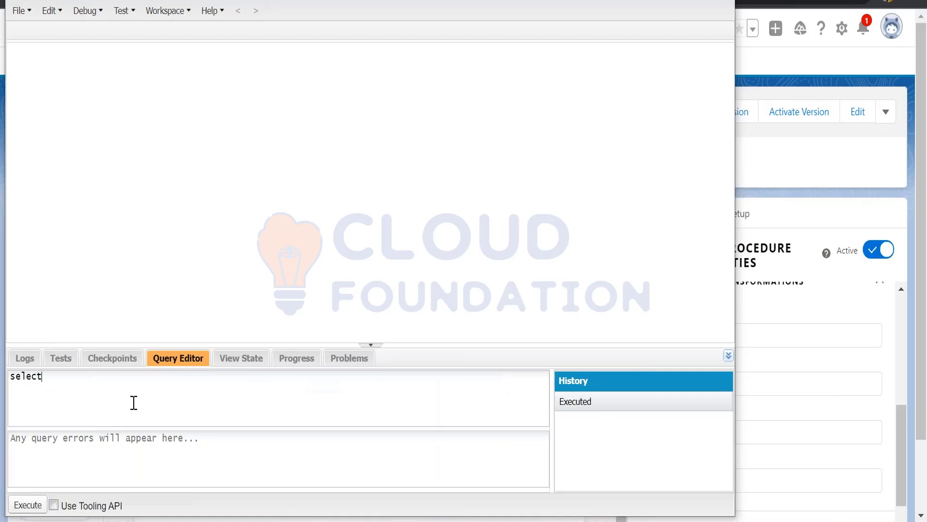
text( Name from Account)
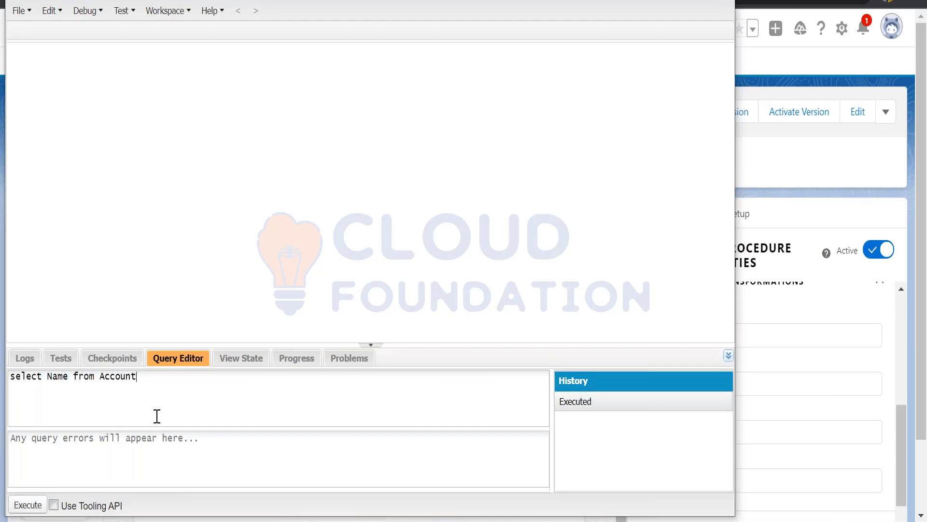
text( where id='')
Copy the StepAccount block's AccountId value from the Notepad notes into the query's id filter and execute the query.
click(435, 520)
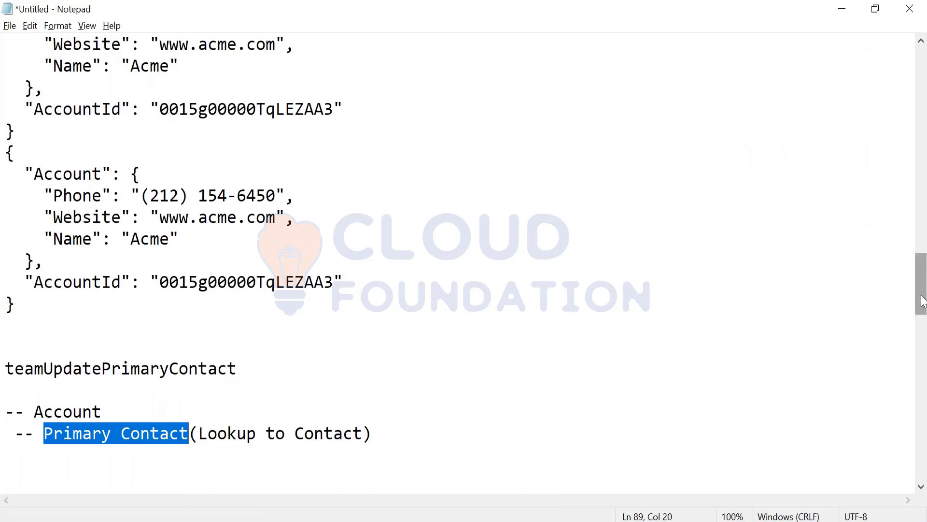
drag(920, 296, 922, 275)
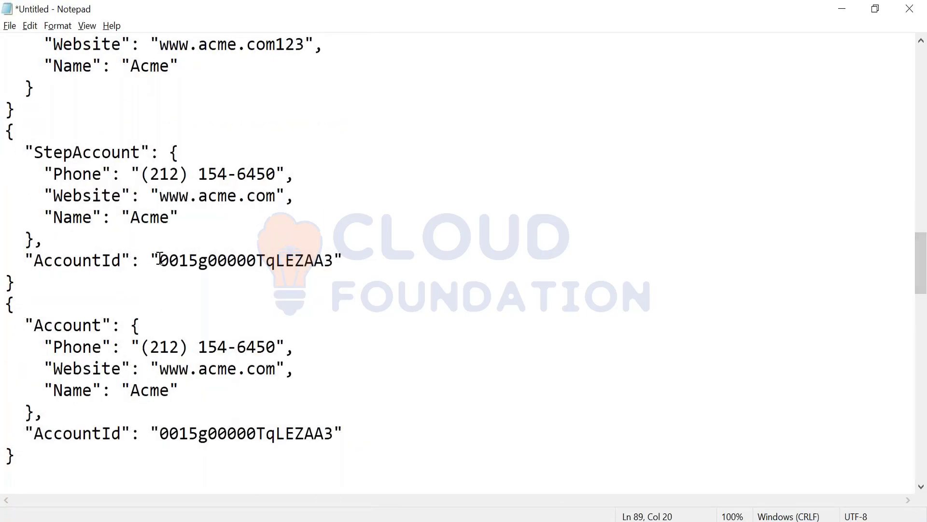
drag(160, 260, 331, 260)
key(ctrl+c)
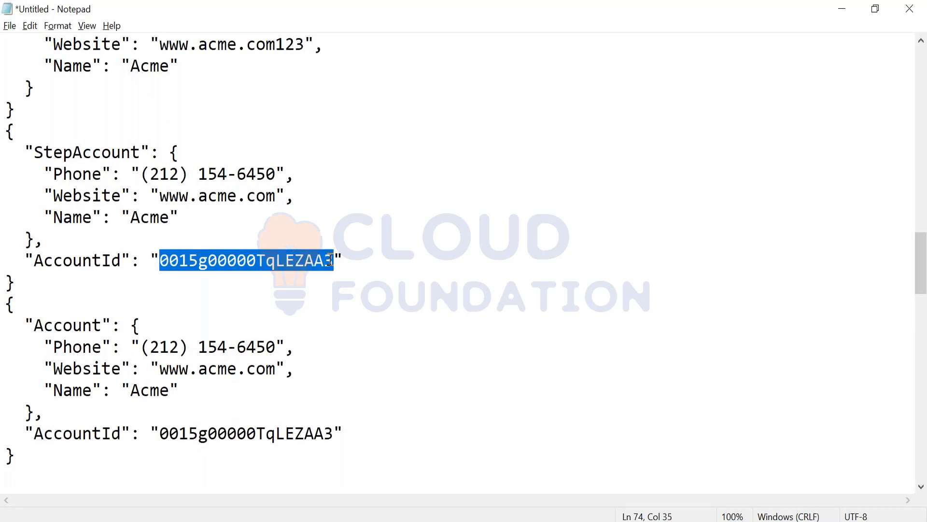
key(alt+Tab)
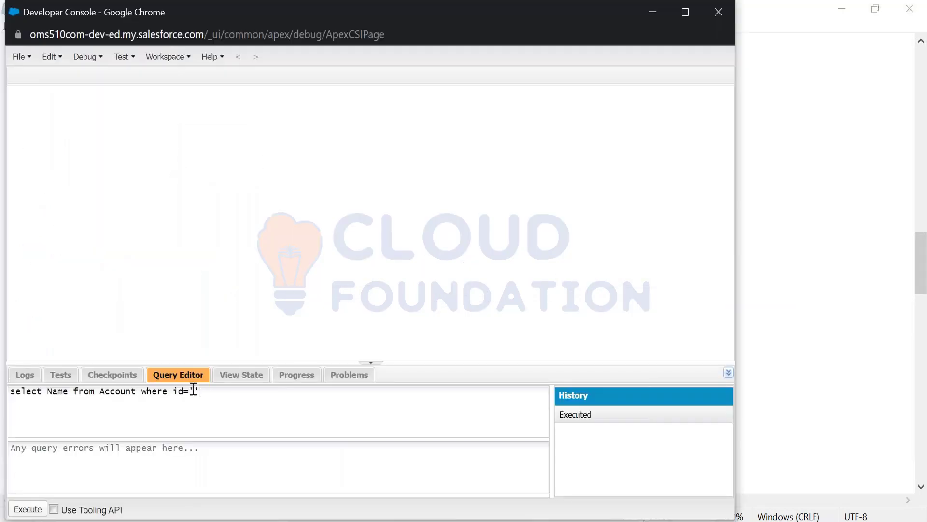
key(ctrl+v)
click(30, 510)
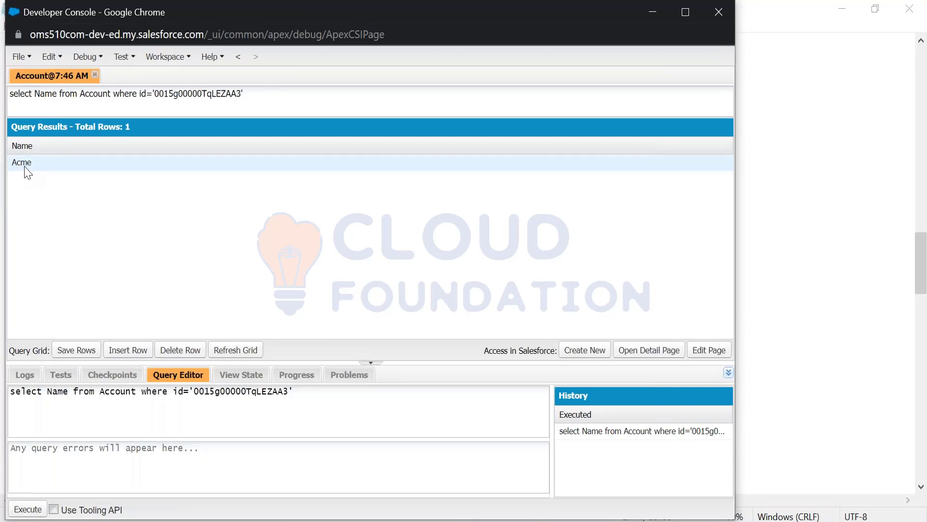
Switch to the Account object's Fields & Relationships in Setup and copy the Contact field's API name, vlocity_ins__PrimaryContactId__c.
key(alt+Tab)
key(alt+Tab)
key(Tab)
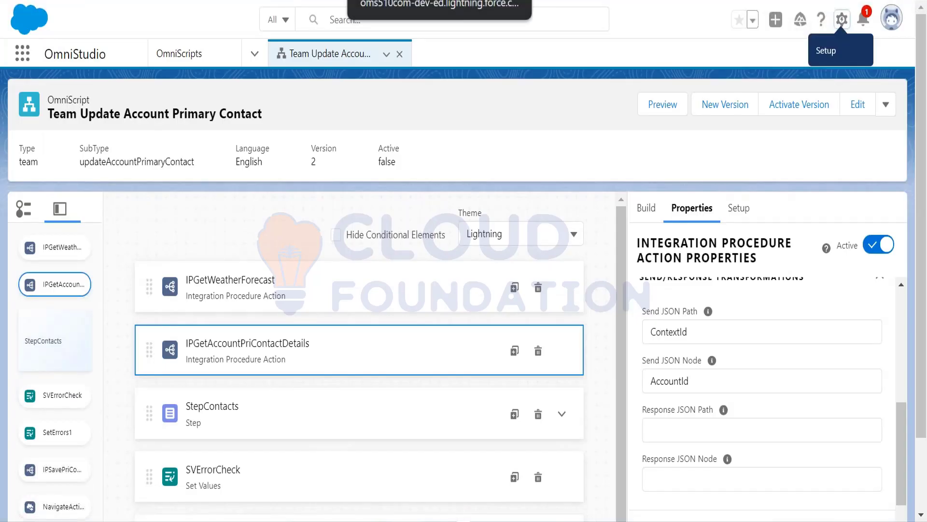
click(386, 1)
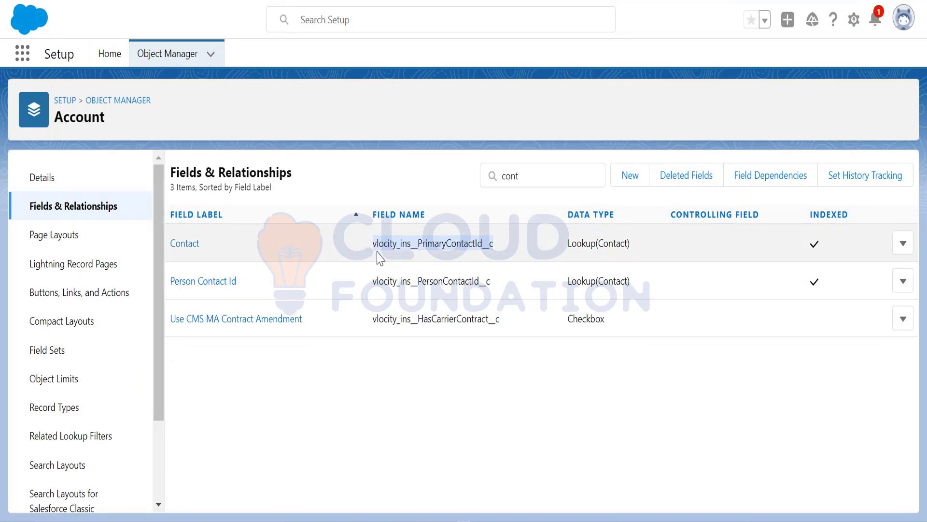
drag(378, 258, 498, 257)
key(ctrl+c)
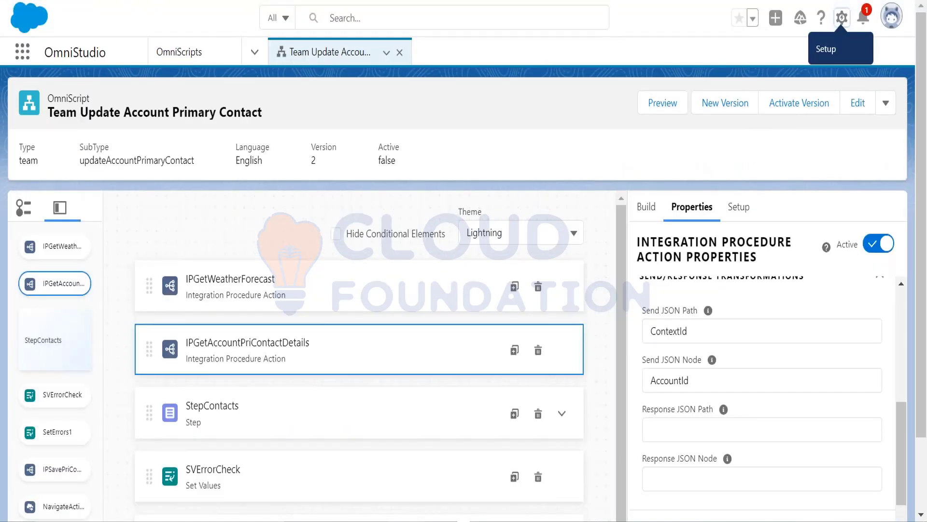
Return to the Developer Console, add vlocity_ins__PrimaryContactId__c after Name in the Account query, and execute it.
key(alt+Tab)
key(alt+Tab)
key(alt+Tab)
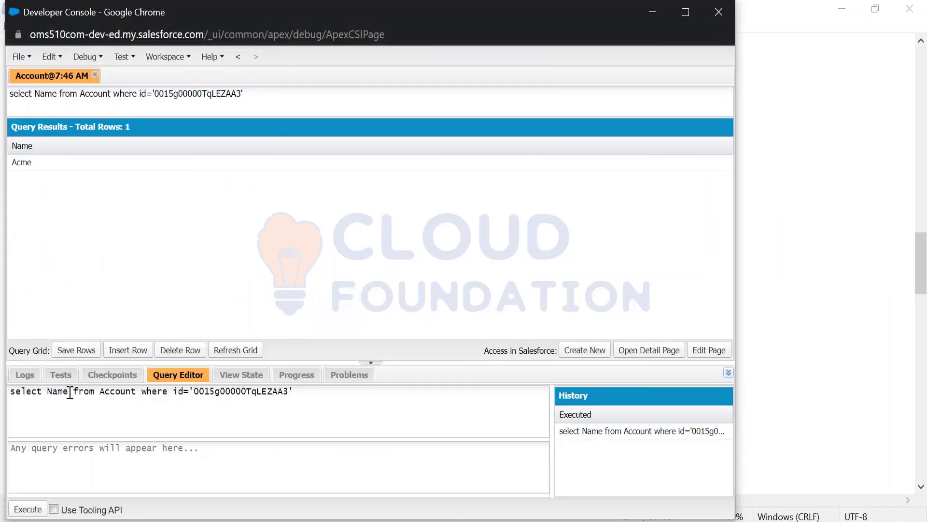
click(70, 392)
text(,)
key(ctrl+v)
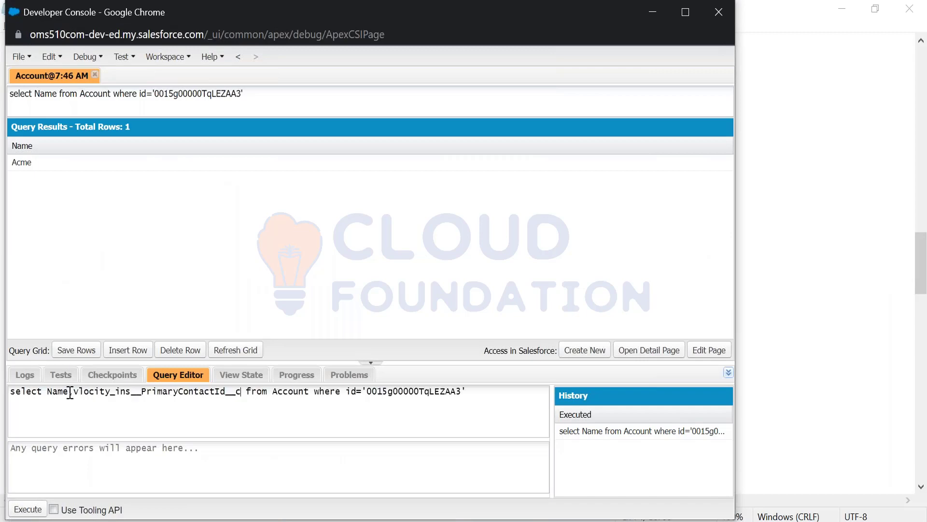
click(27, 509)
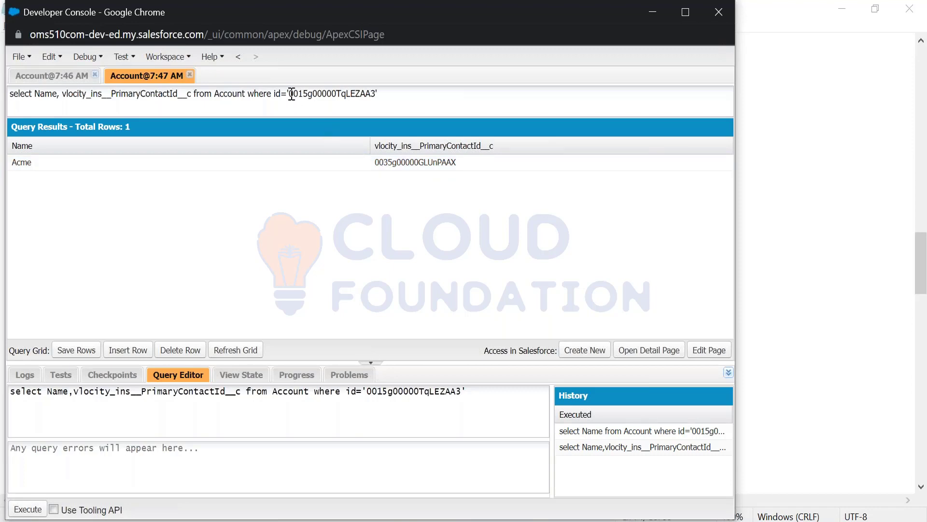
Review the executed query's id filter and copy the primary contact field name from its select list.
drag(291, 94, 304, 93)
drag(72, 392, 239, 398)
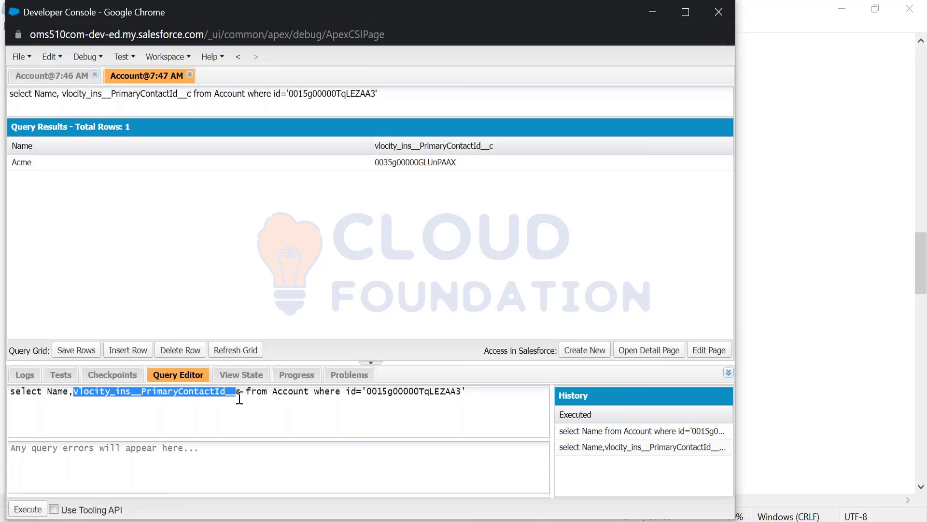
drag(240, 398, 244, 394)
key(ctrl+c)
click(244, 394)
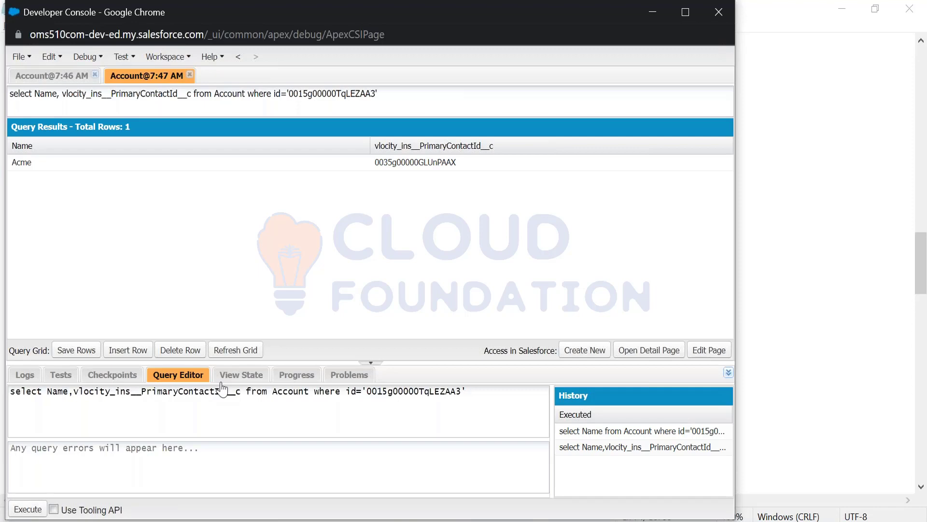
Append a second primary contact field to the query's select list, written as vlocity_ins__PrimaryContactId__c.Name.
text(,)
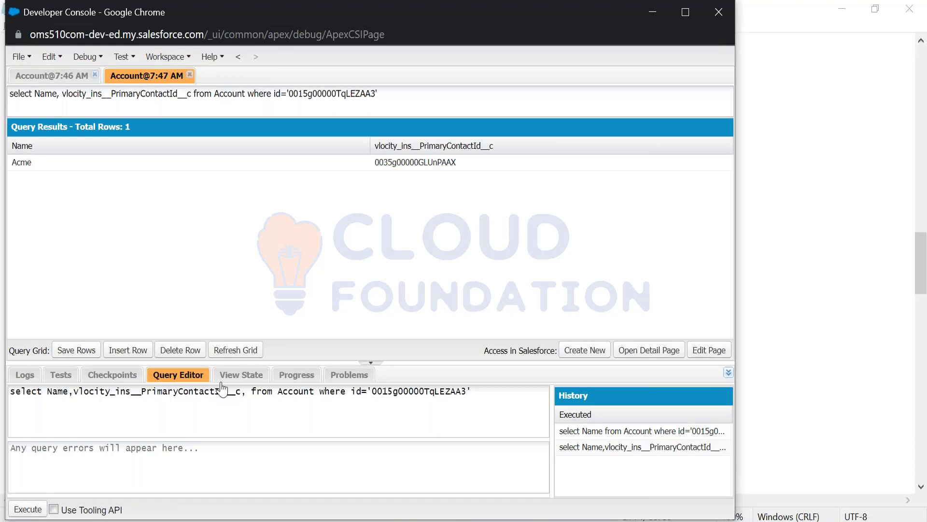
key(ctrl+v)
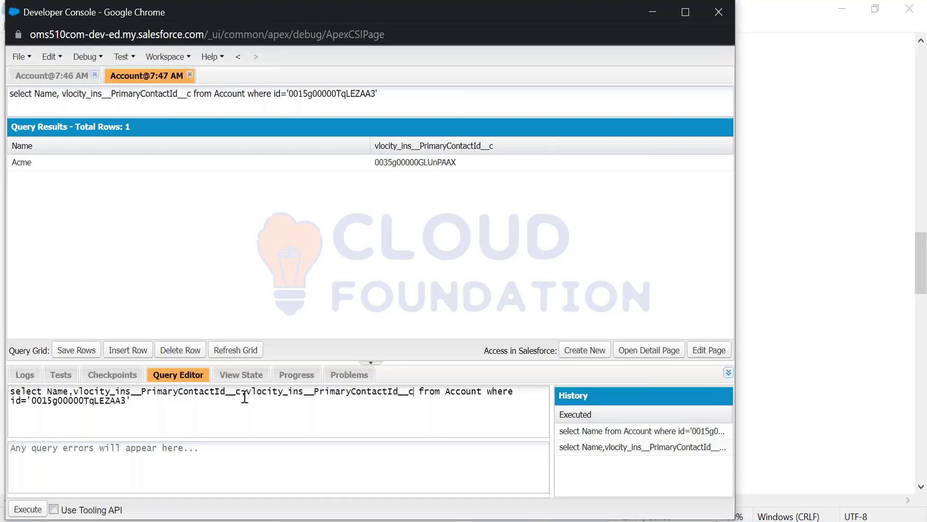
drag(247, 394, 418, 390)
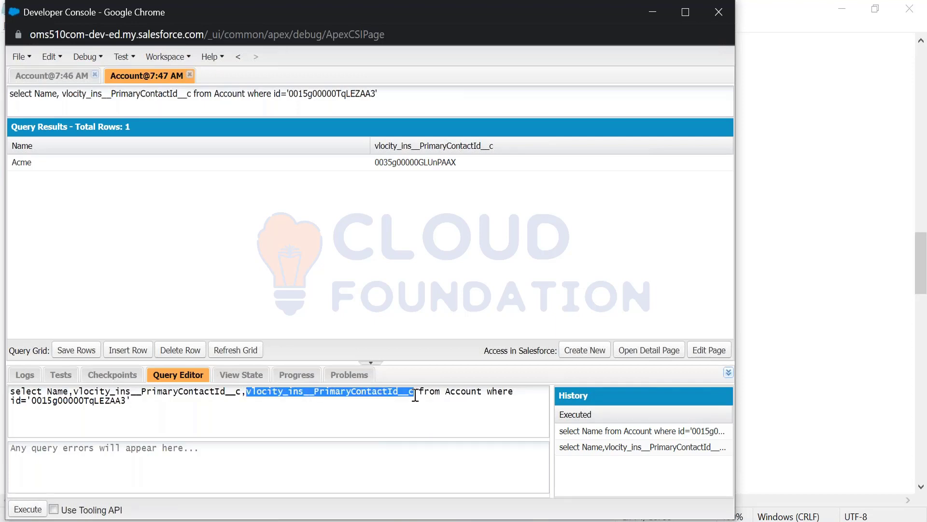
click(415, 395)
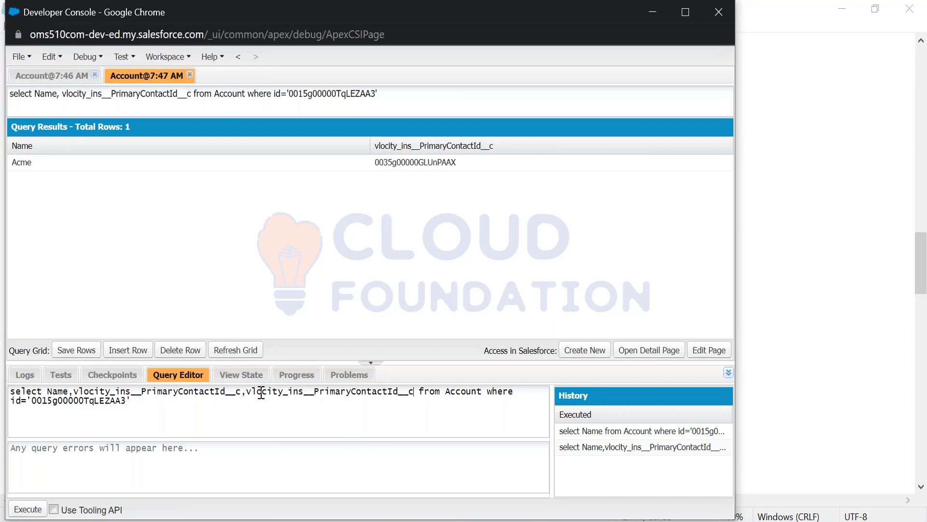
drag(247, 392, 416, 393)
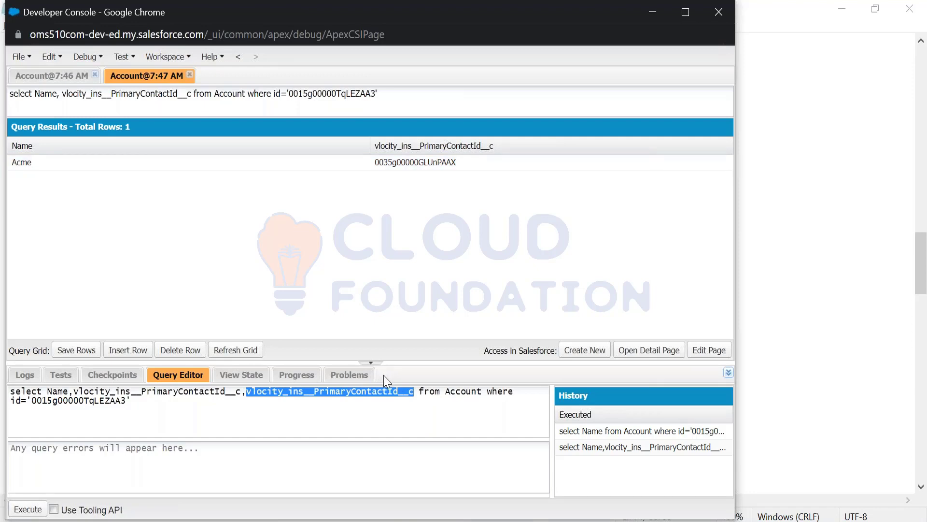
click(413, 394)
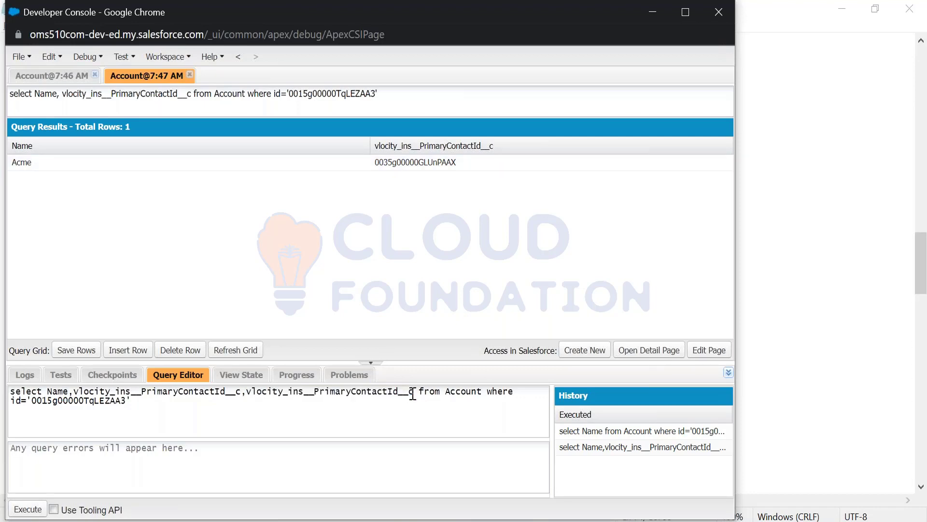
text(.)
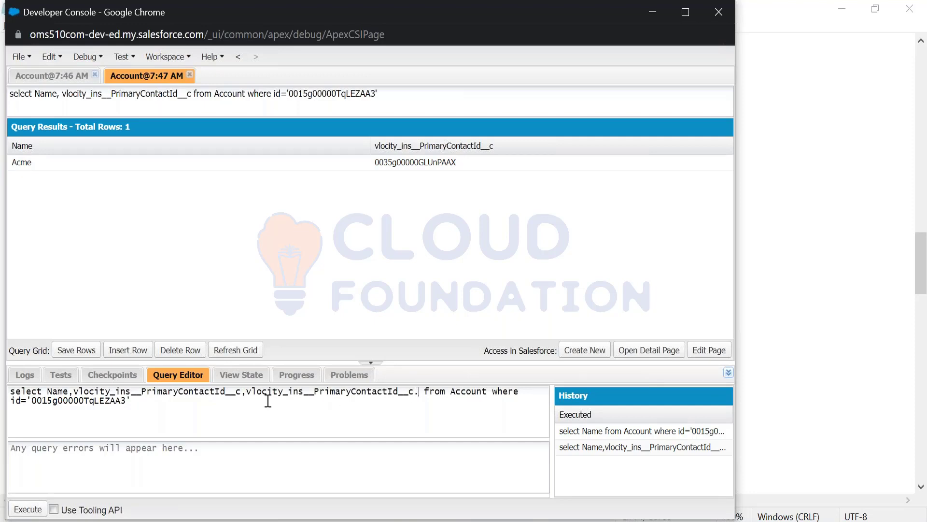
text(Name)
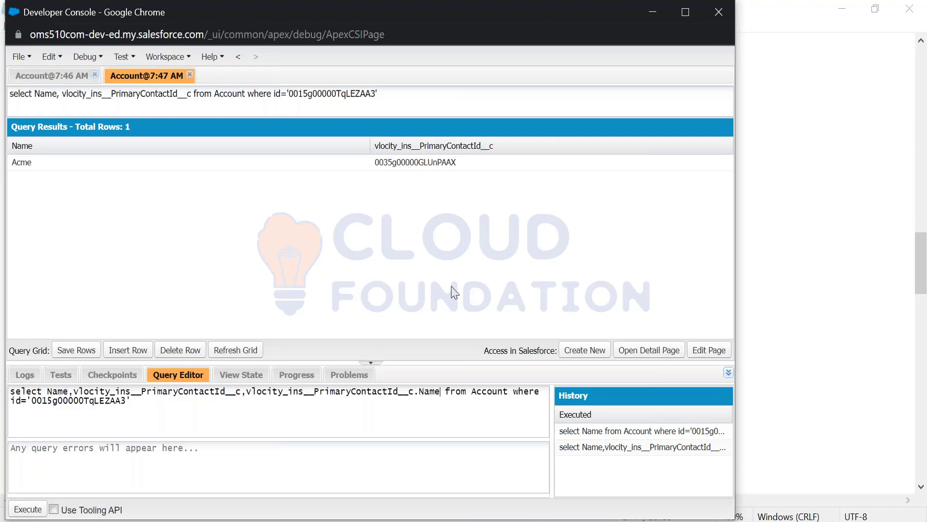
Change the appended field to the relationship form vlocity_ins__PrimaryContactId__r.Name and execute the query.
click(414, 392)
key(BackSpace)
text(r)
click(246, 392)
drag(271, 383, 445, 392)
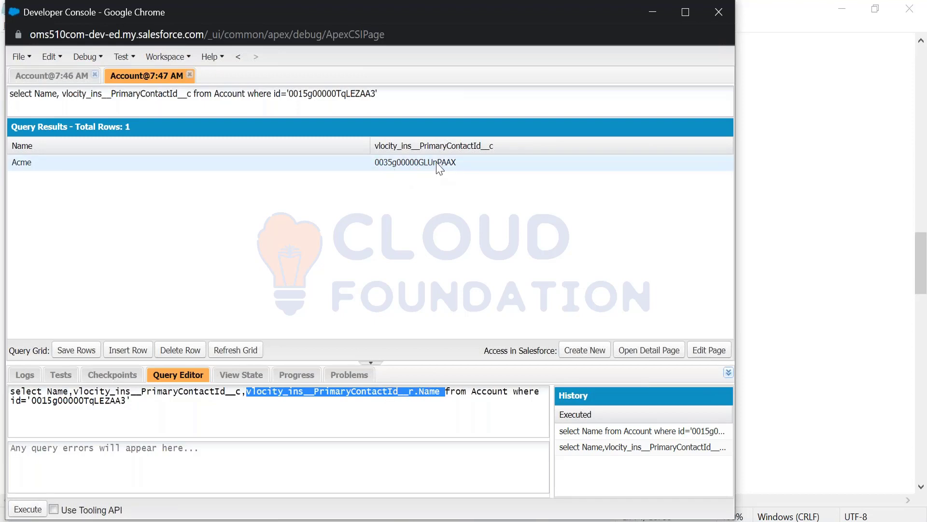
click(415, 392)
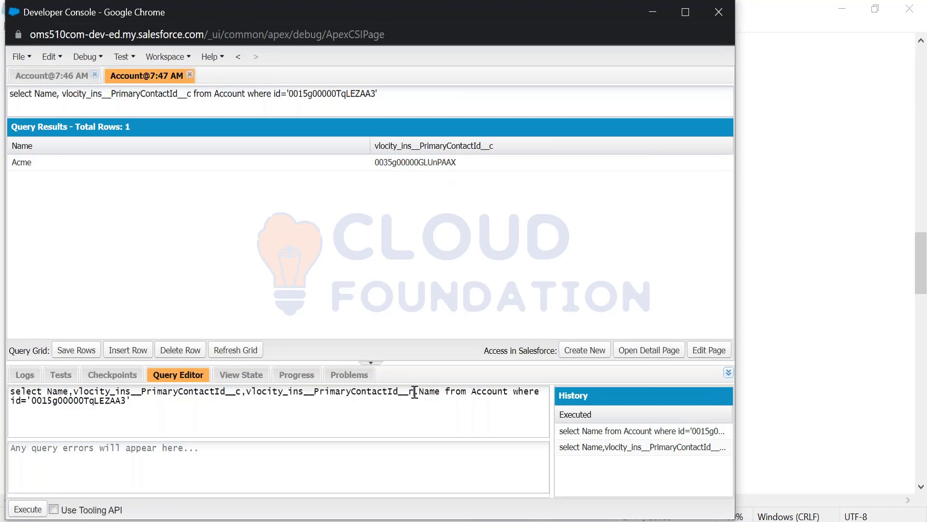
drag(415, 392, 408, 393)
drag(441, 392, 248, 397)
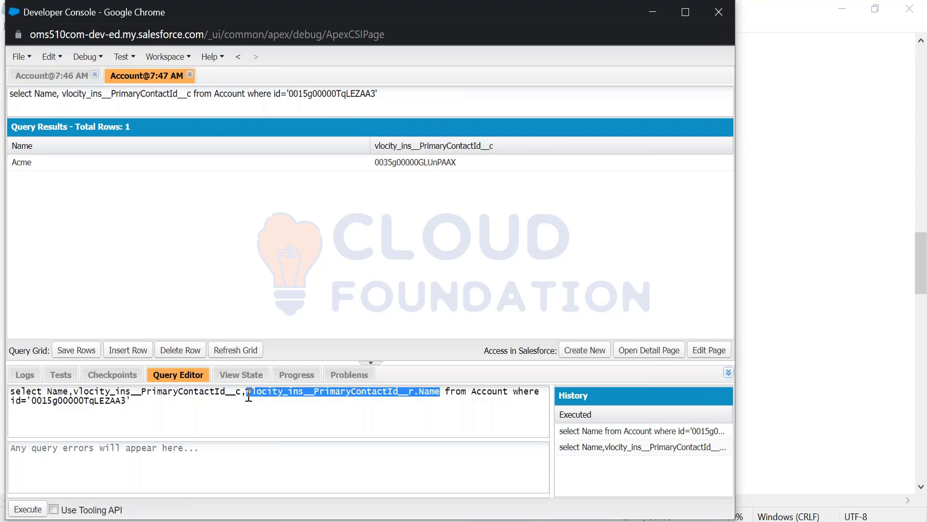
click(36, 515)
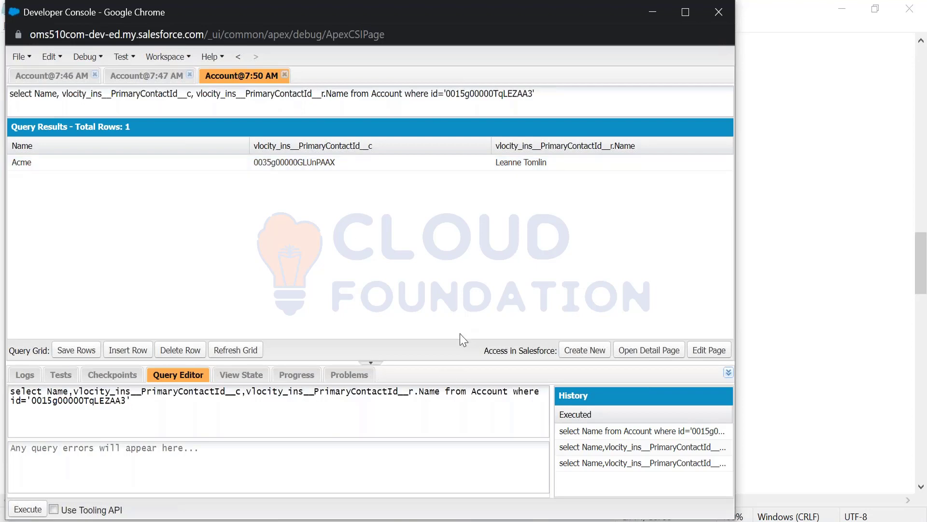
Copy the vlocity_ins__PrimaryContactId__r.Name field and add vlocity_ins__PrimaryContactId__r.Email after it in the select list.
drag(440, 392, 247, 396)
key(ctrl+c)
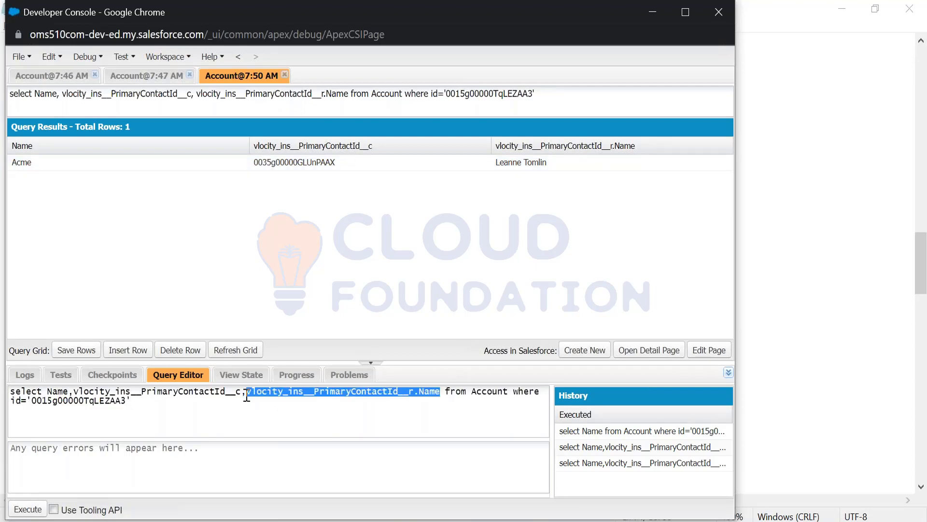
click(440, 395)
text(,)
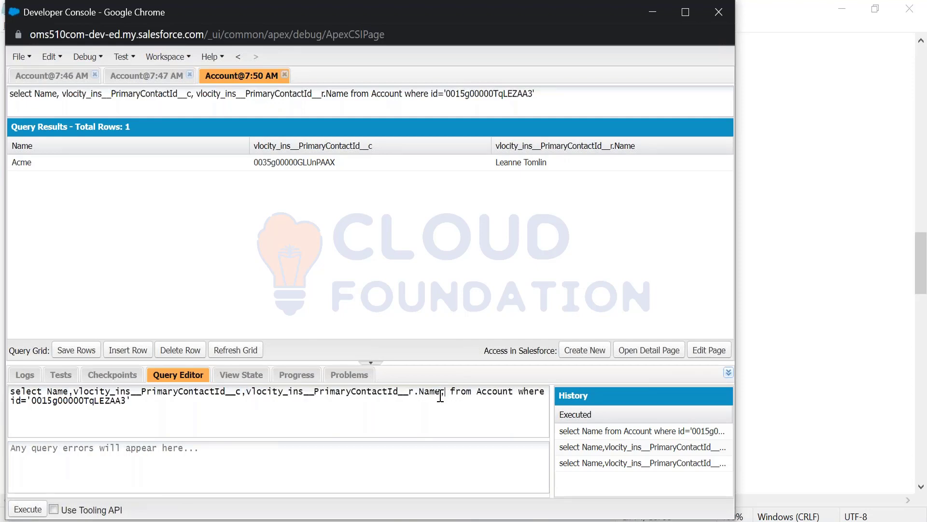
key(ctrl+v)
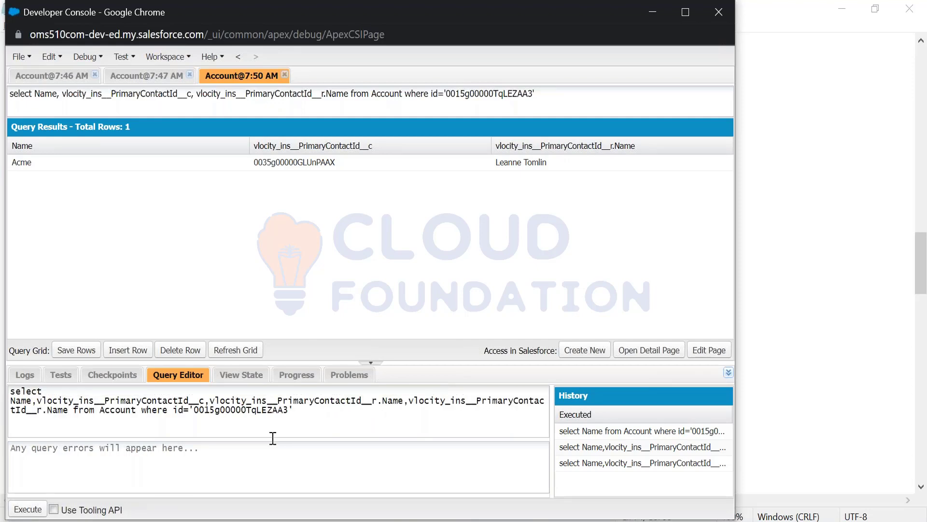
key(BackSpace)
key(BackSpace)
key(BackSpace)
key(BackSpace)
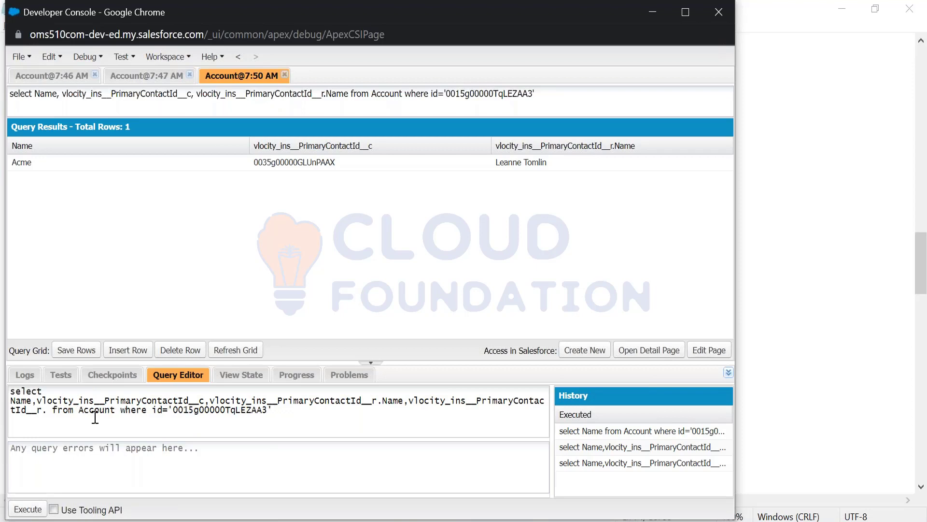
text(Email)
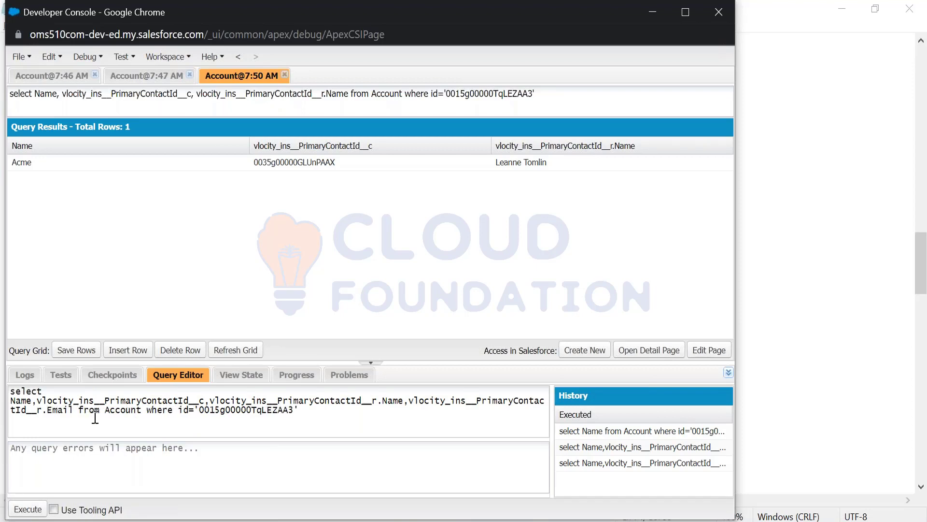
Add vlocity_ins__PrimaryContactId__r.Phone after the Email field in the Account query and execute it.
text(,)
key(ctrl+v)
key(BackSpace)
key(BackSpace)
key(BackSpace)
key(BackSpace)
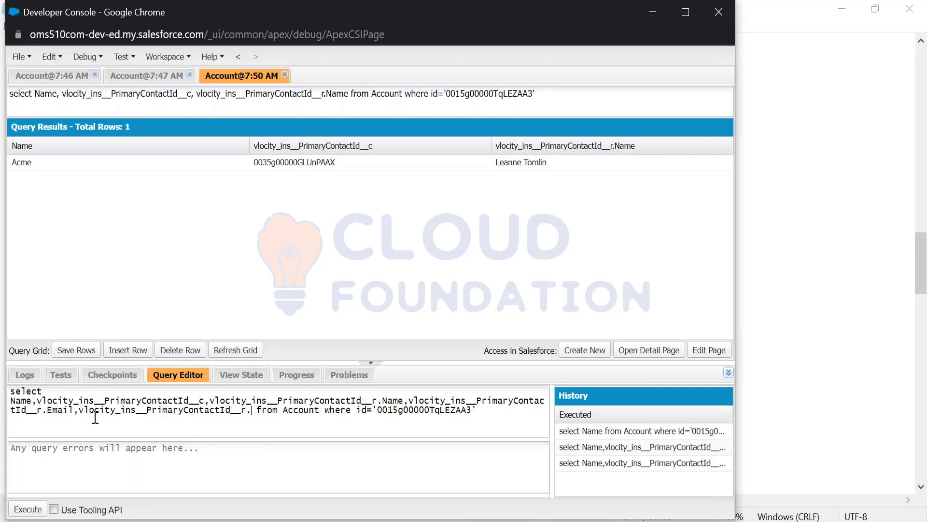
text(Phone)
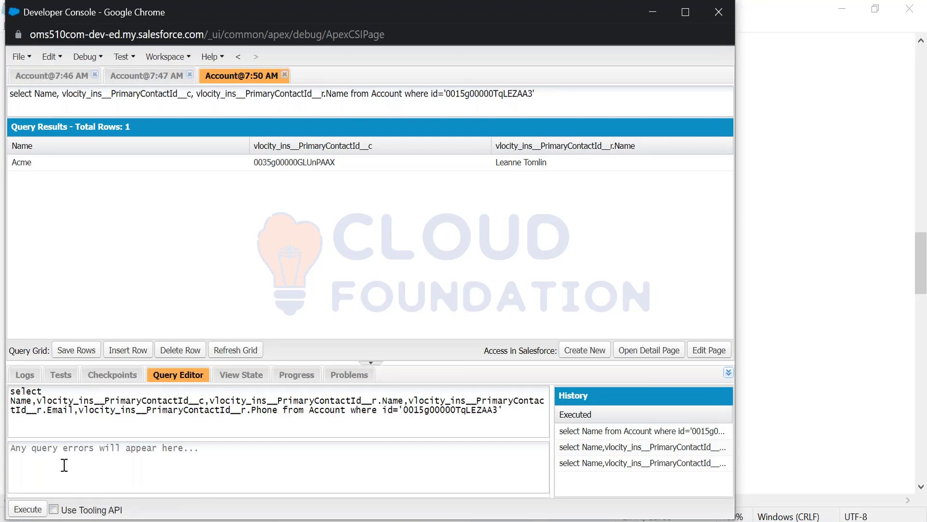
click(28, 511)
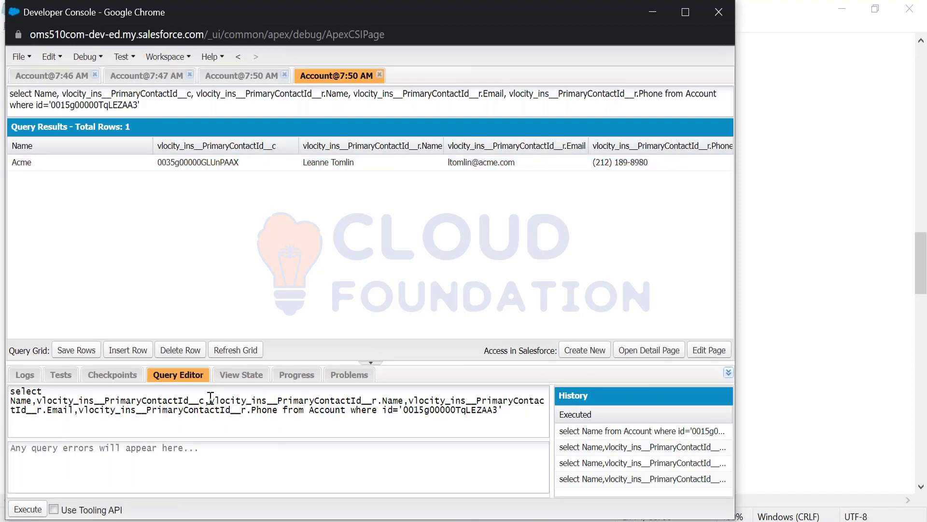
Review the query's contact name field and id filter, then compare them with IPGetAccountPriContactDetails' Send JSON Path and Node in the Team Update Account Primary Contact OmniScript.
drag(211, 400, 402, 400)
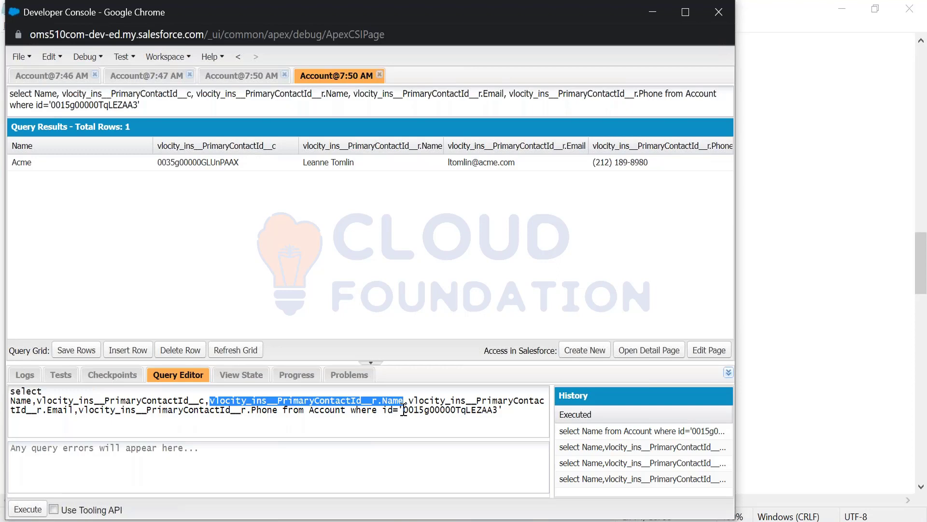
drag(404, 410, 498, 410)
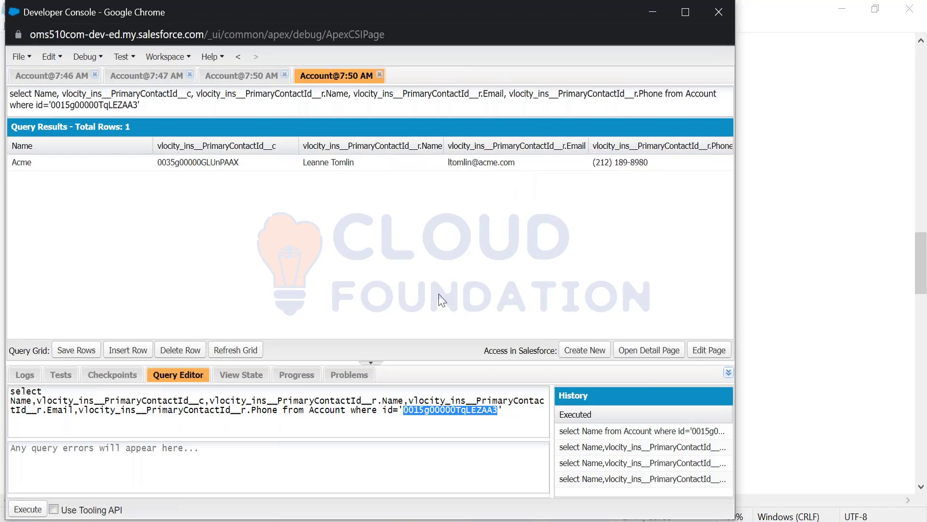
click(392, 521)
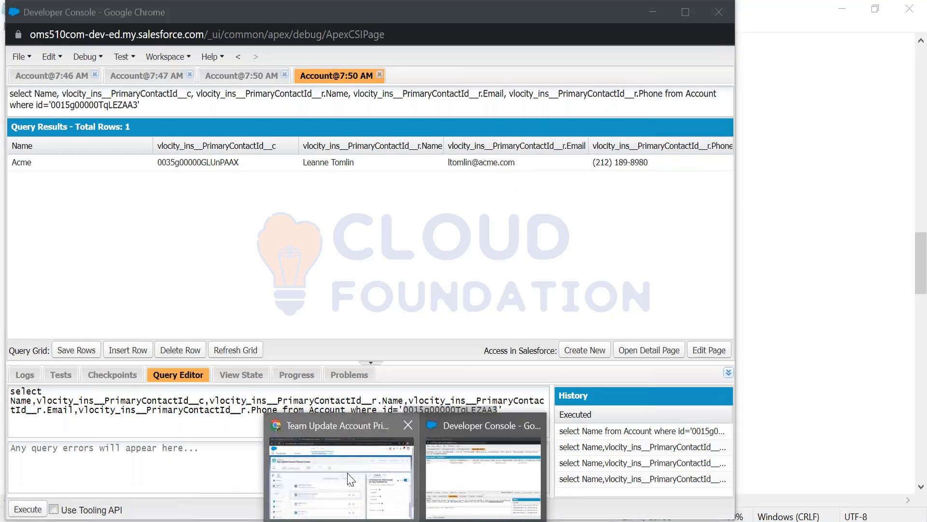
click(347, 473)
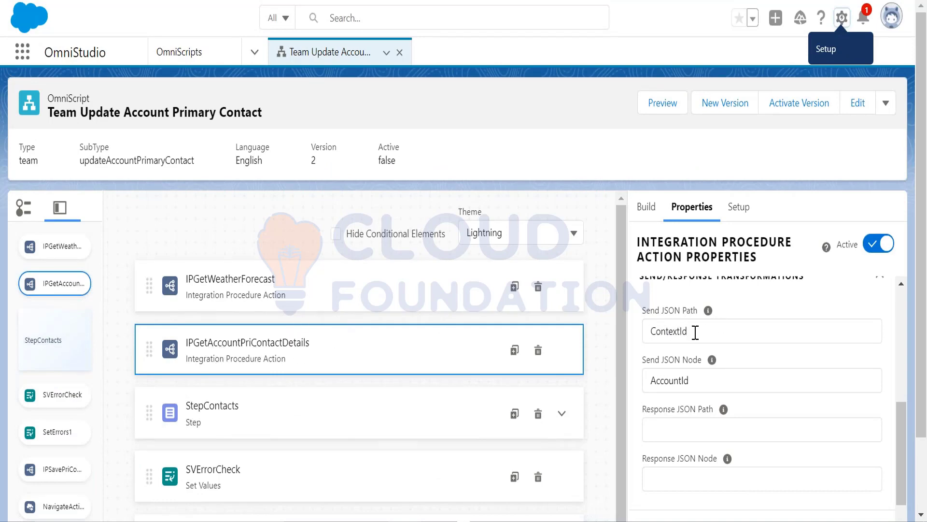
drag(694, 333, 651, 333)
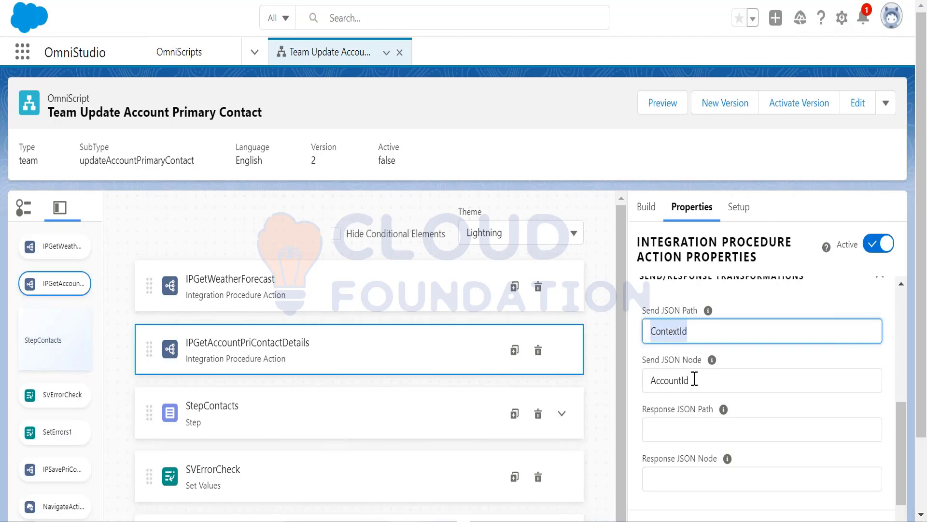
drag(696, 380, 649, 384)
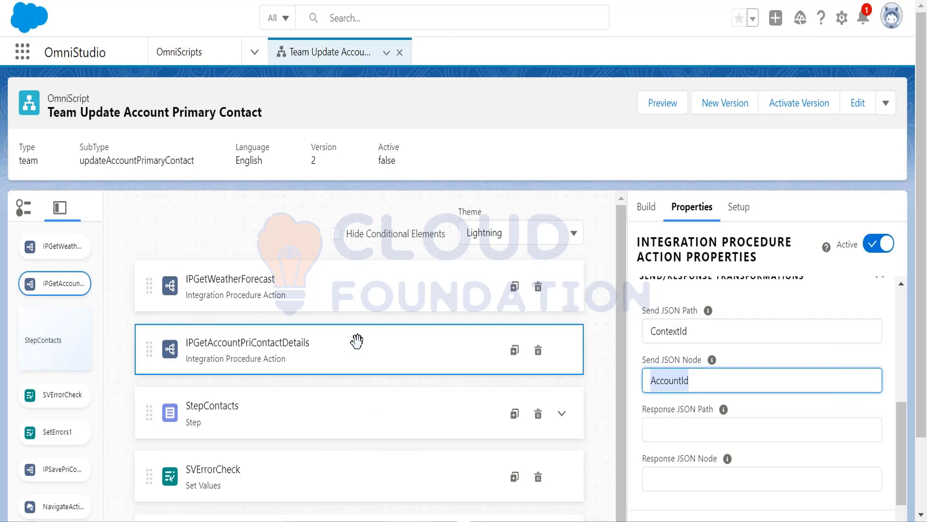
Open the OmniStudio DataRaptors list, checking back on the IPGetAccountPriContactDetails action in the OmniScript.
click(254, 53)
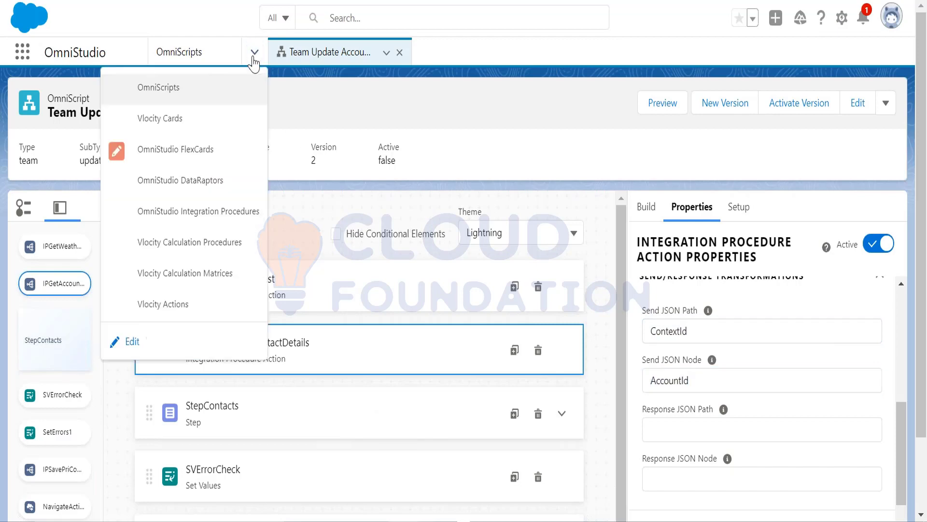
click(209, 181)
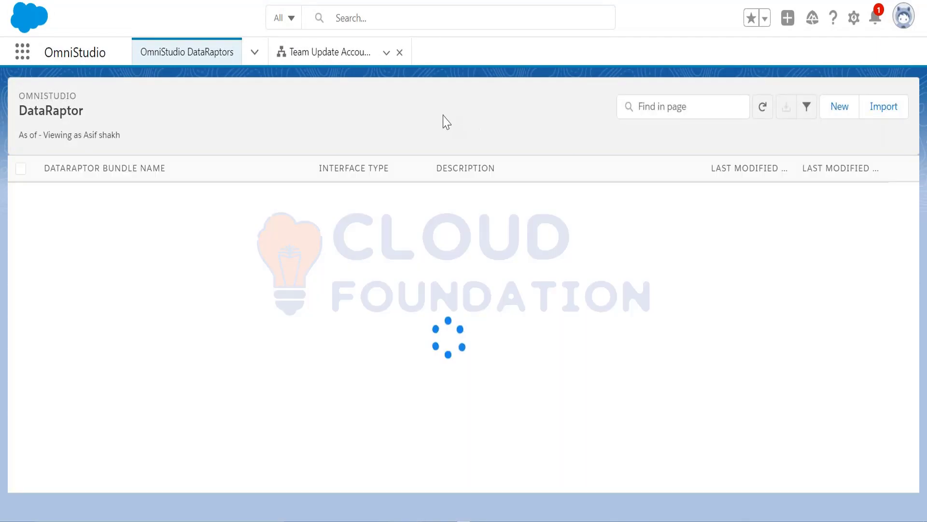
click(328, 53)
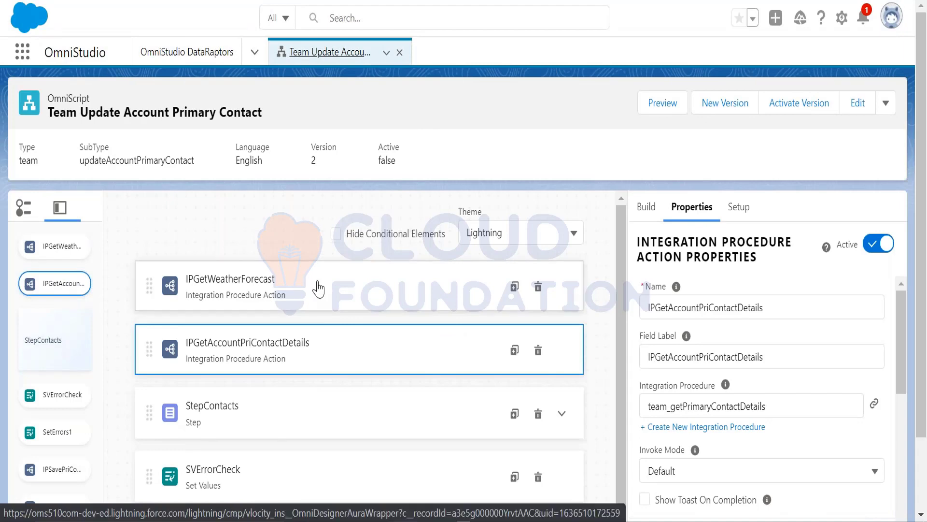
click(203, 53)
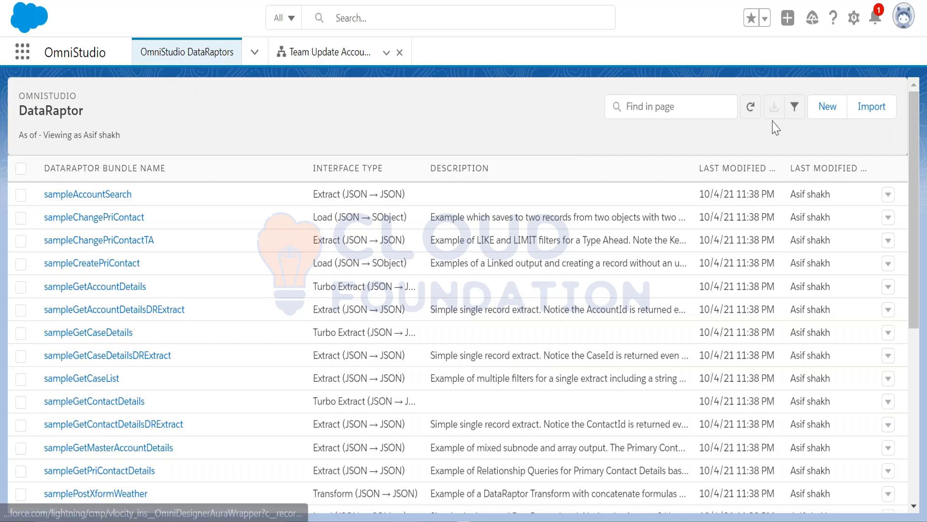
Create and save a new DataRaptor bundle named teamGetPrimaryContact with interface type Extract and JSON input and output.
click(827, 107)
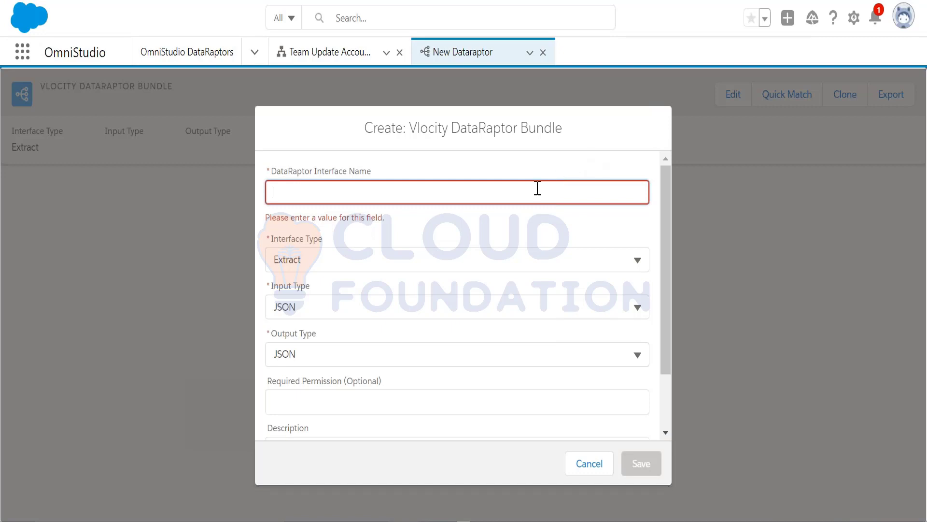
text(tea)
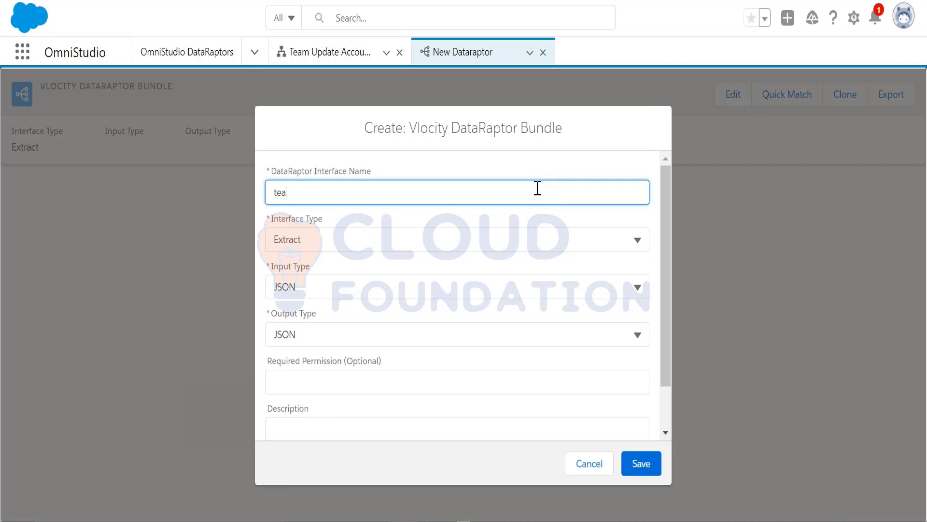
key(BackSpace)
key(BackSpace)
key(BackSpace)
text(teamGetPrimaryContact)
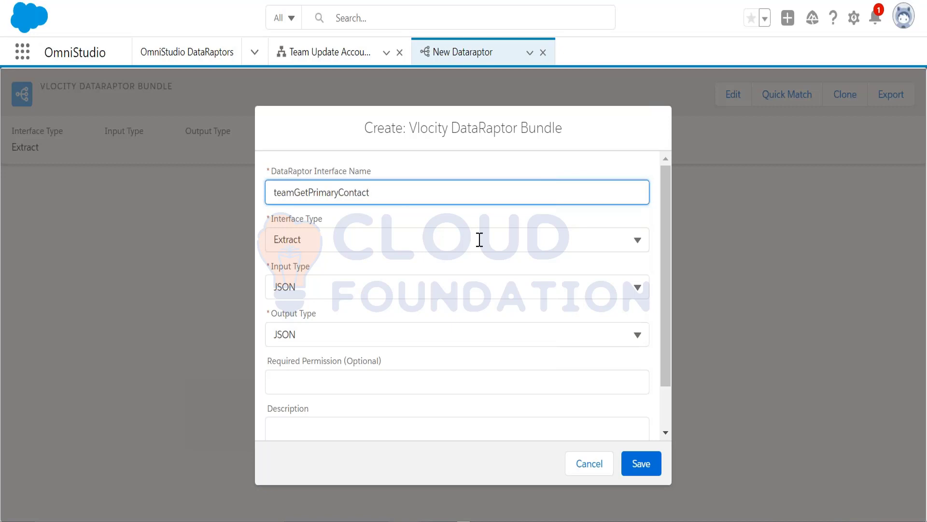
click(357, 237)
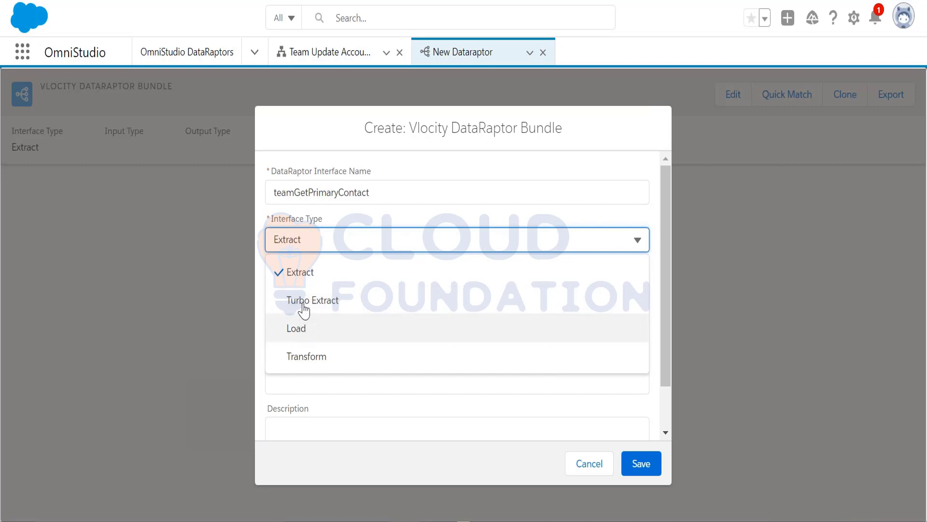
click(369, 223)
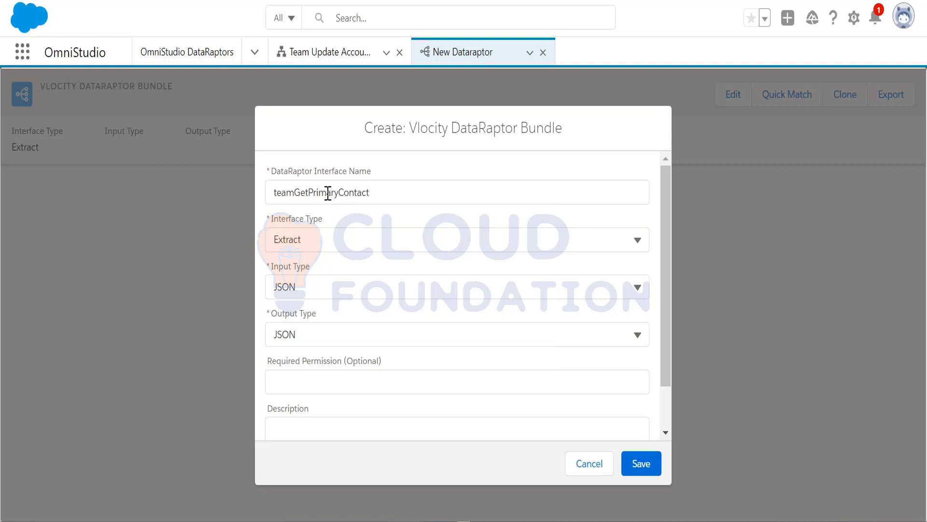
click(326, 238)
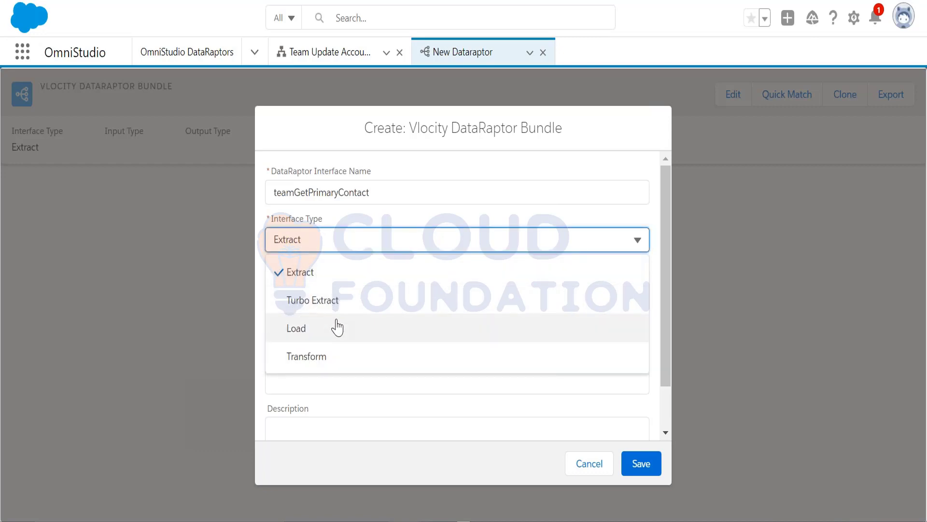
click(360, 213)
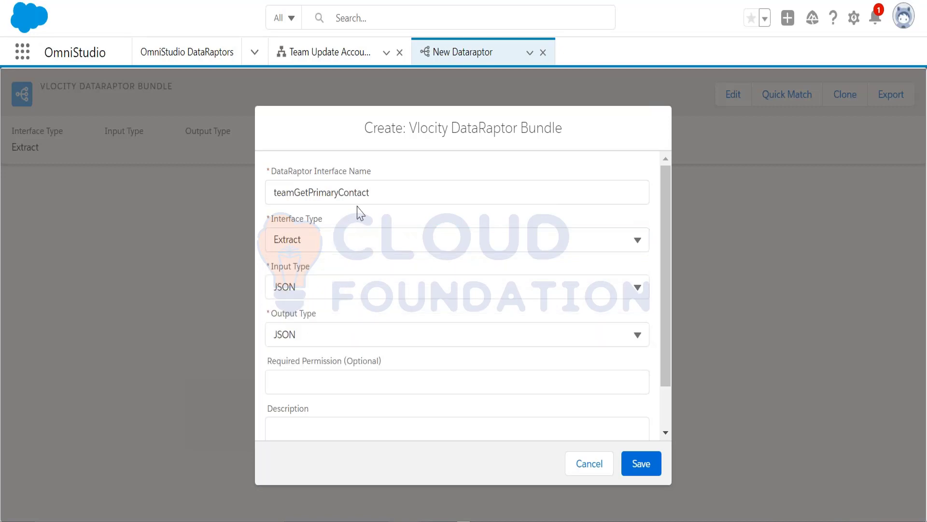
click(642, 464)
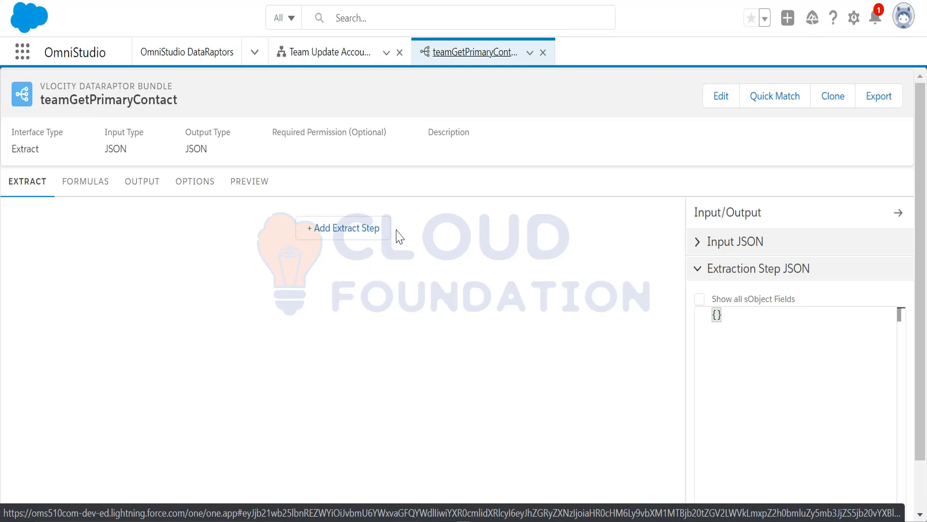
Add an extract step on the Account object with the extract output path Account.
click(368, 233)
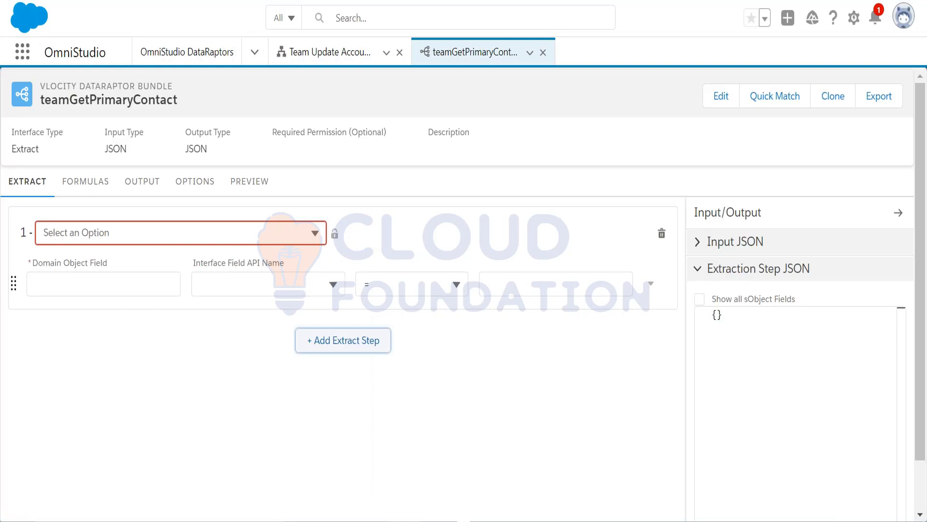
click(190, 233)
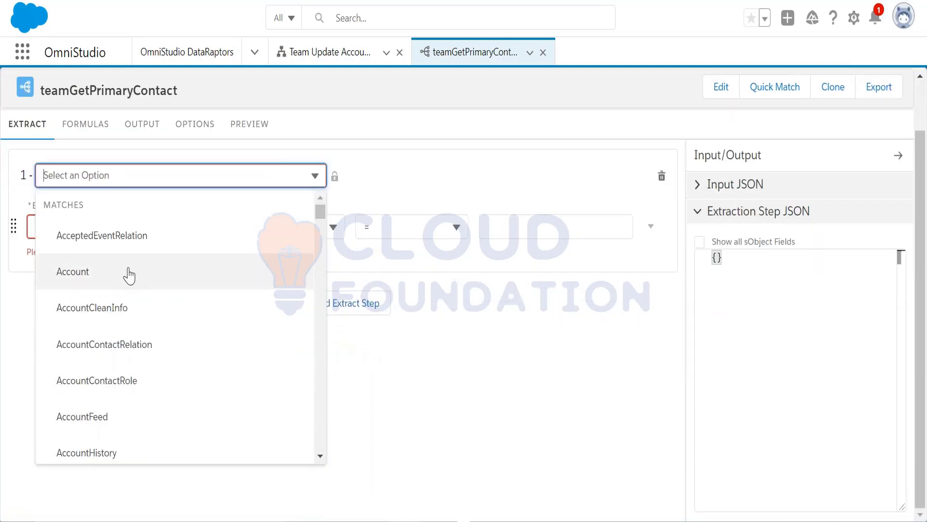
click(129, 274)
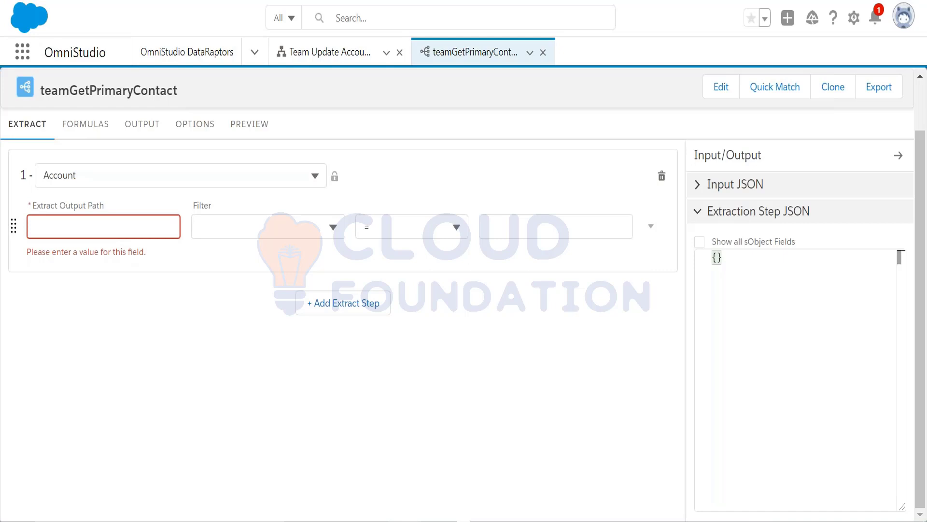
click(132, 223)
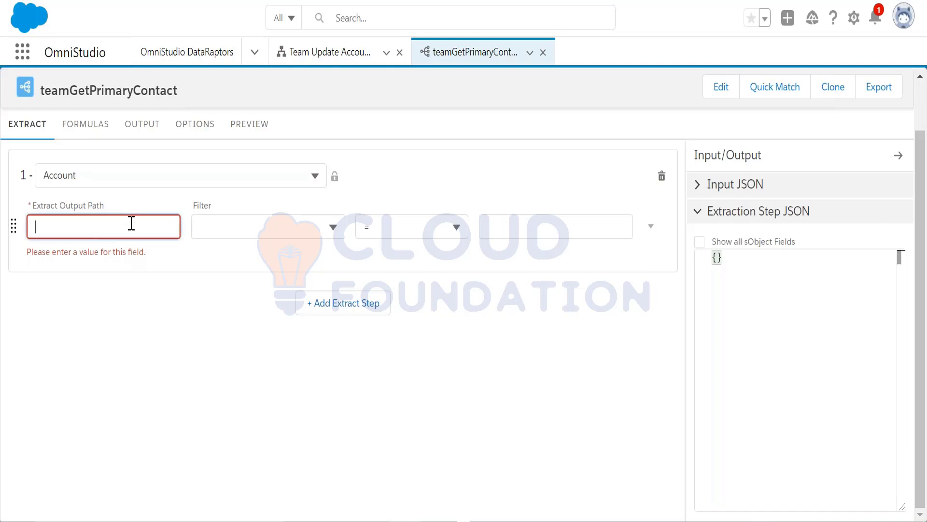
text(Account)
key(Tab)
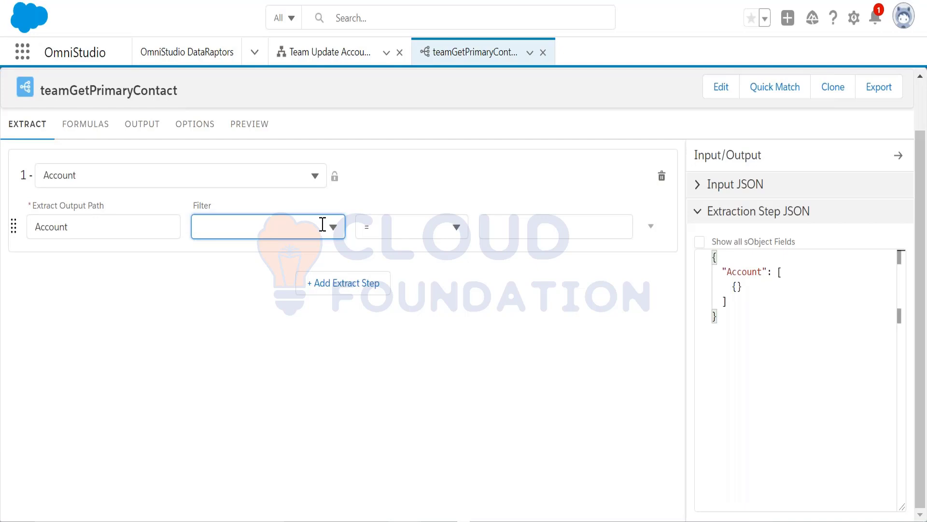
Filter the Account extract step so that Id = AccountId.
text(ID)
key(Return)
click(278, 230)
key(BackSpace)
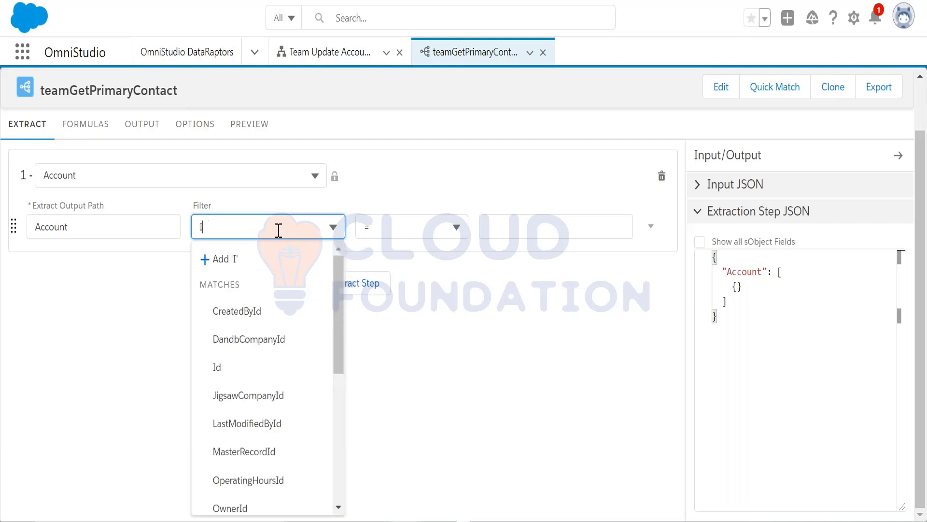
text(d)
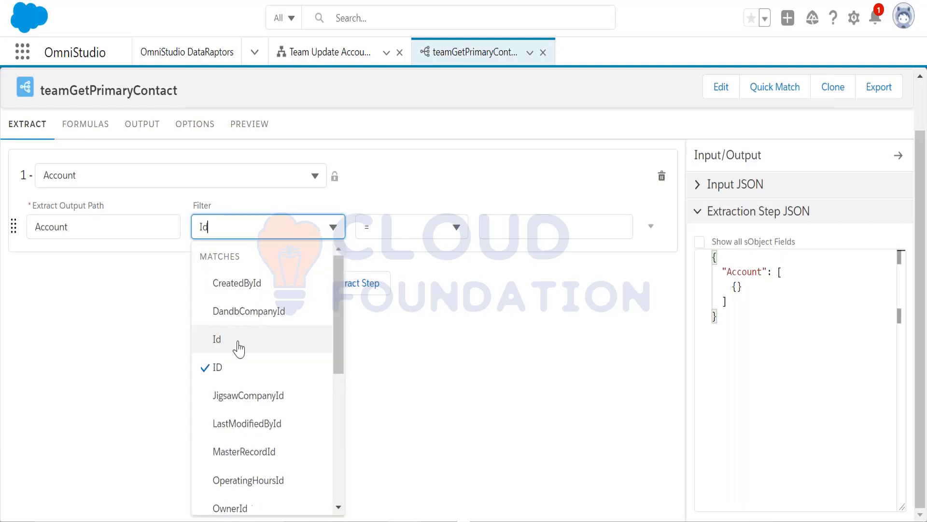
click(238, 339)
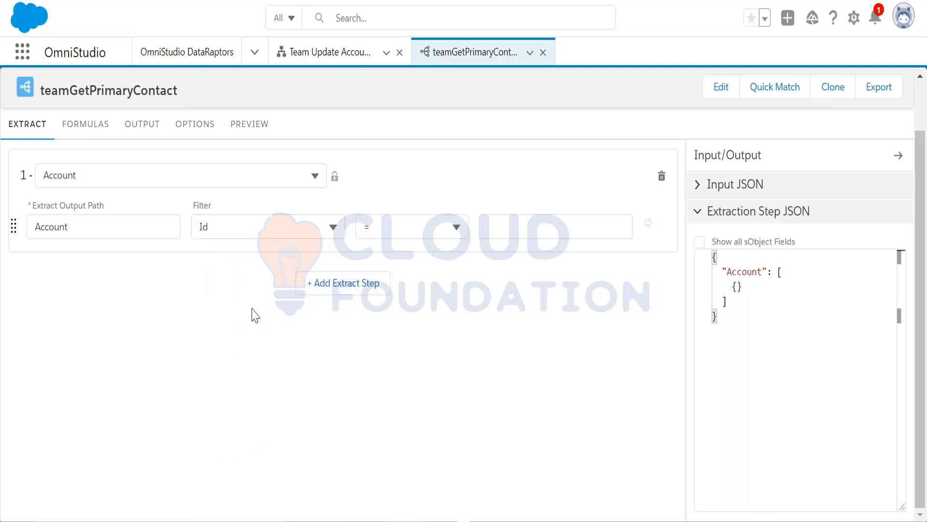
click(488, 231)
text(A)
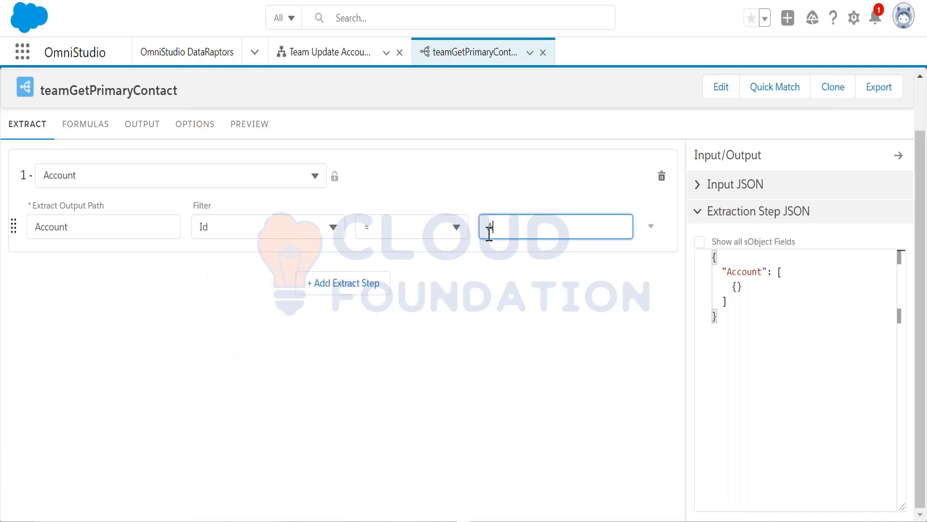
text(ccountId)
click(503, 317)
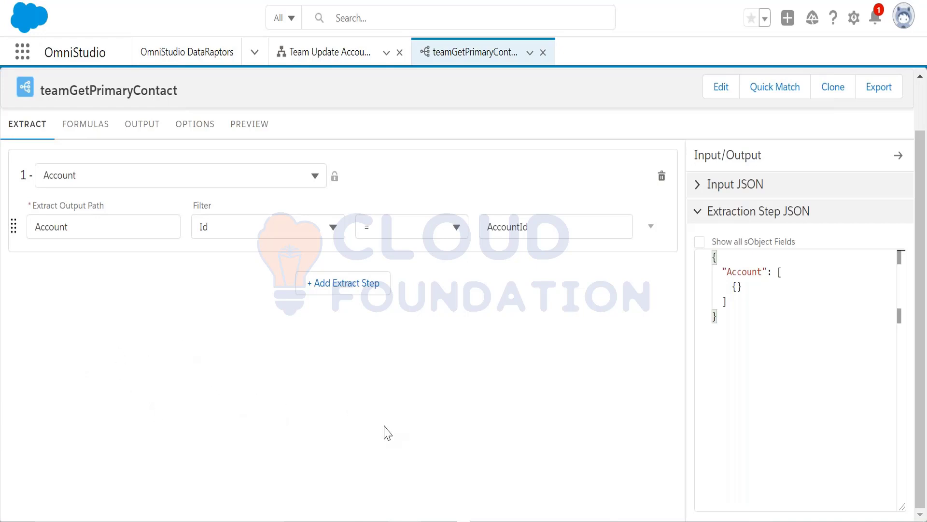
Add an output mapping whose extract JSON path is Account:vlocity_ins__PrimaryContactId__c.
click(141, 126)
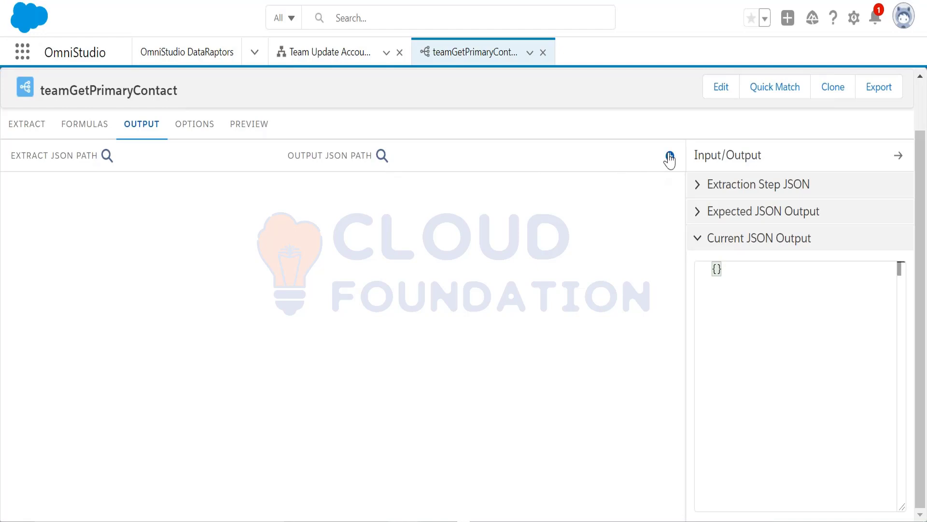
click(670, 157)
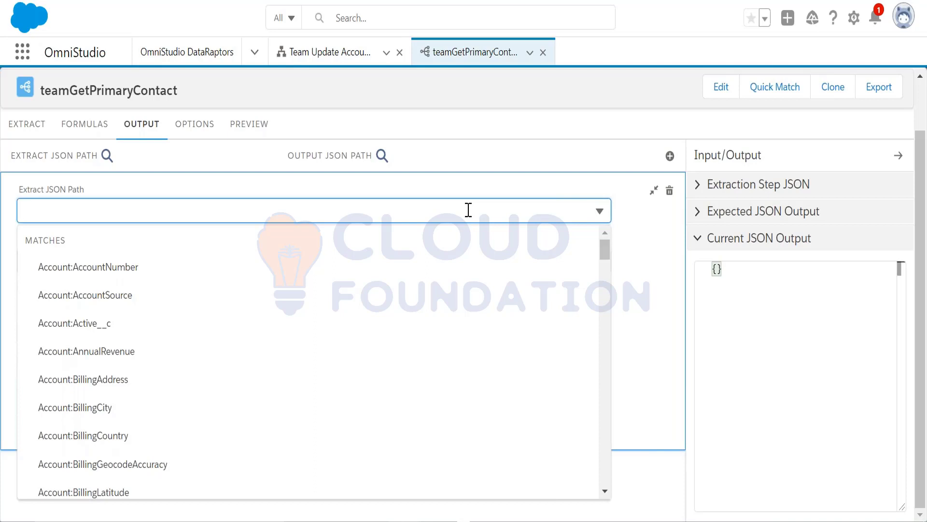
text(Contac)
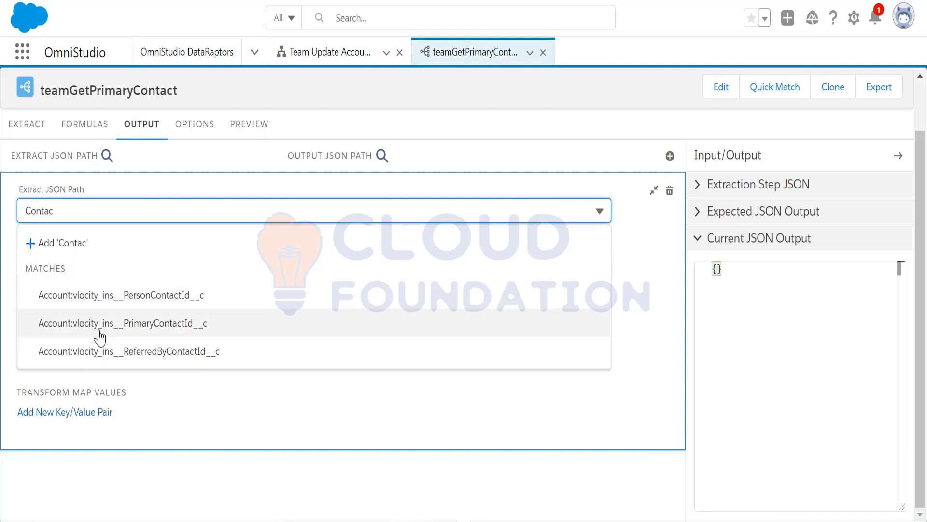
click(185, 331)
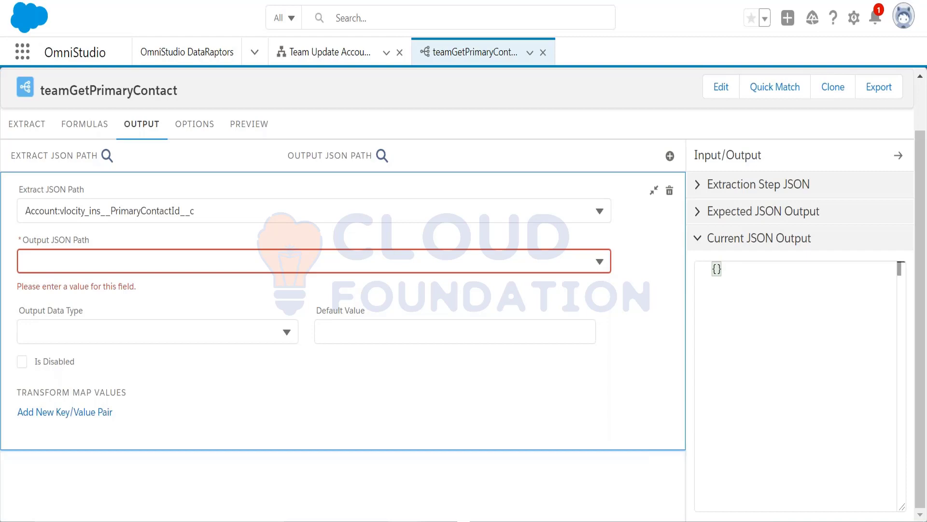
Switch to the Developer Console and examine the vlocity_ins__PrimaryContactId__c field in the Account query and its value in the results.
key(alt+Tab)
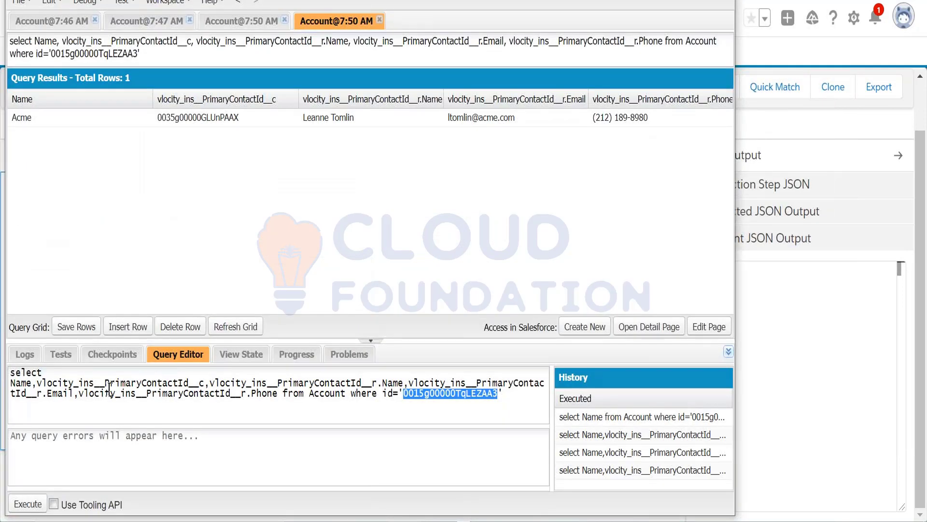
drag(37, 382, 205, 383)
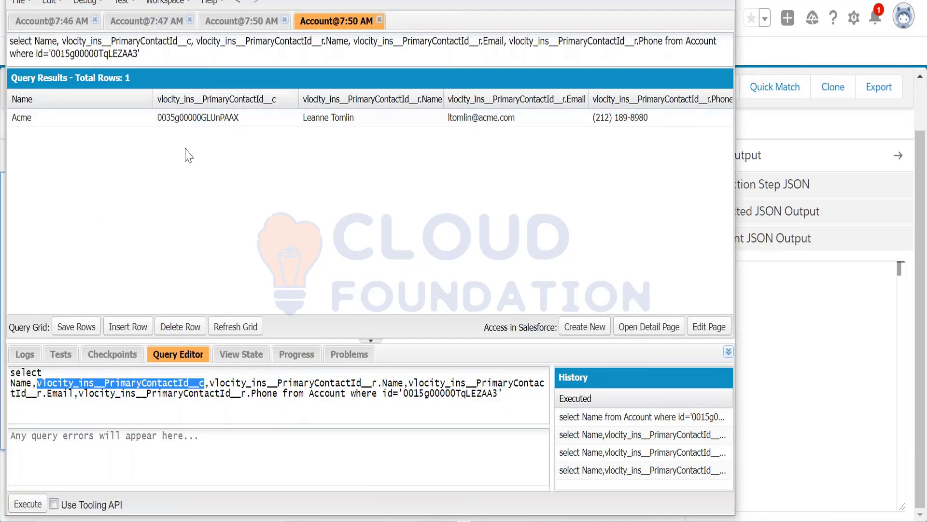
double_click(188, 120)
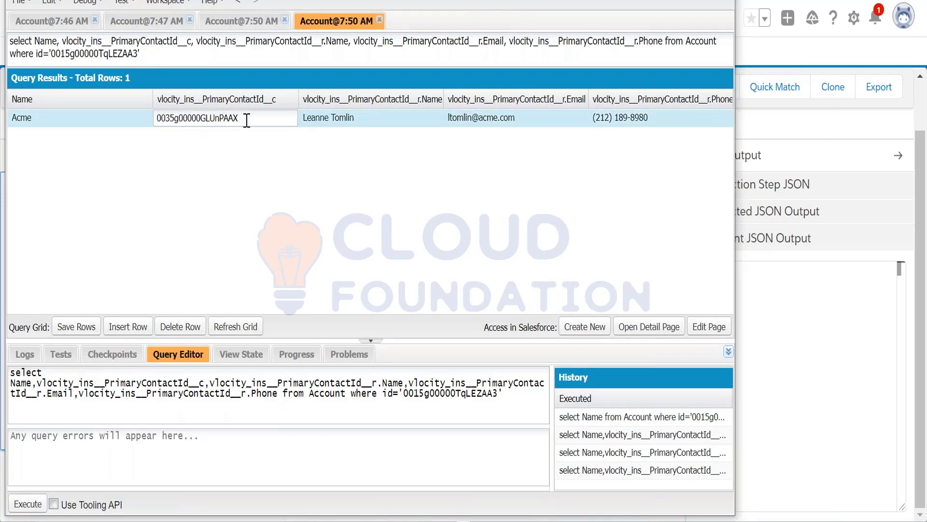
drag(246, 120, 157, 123)
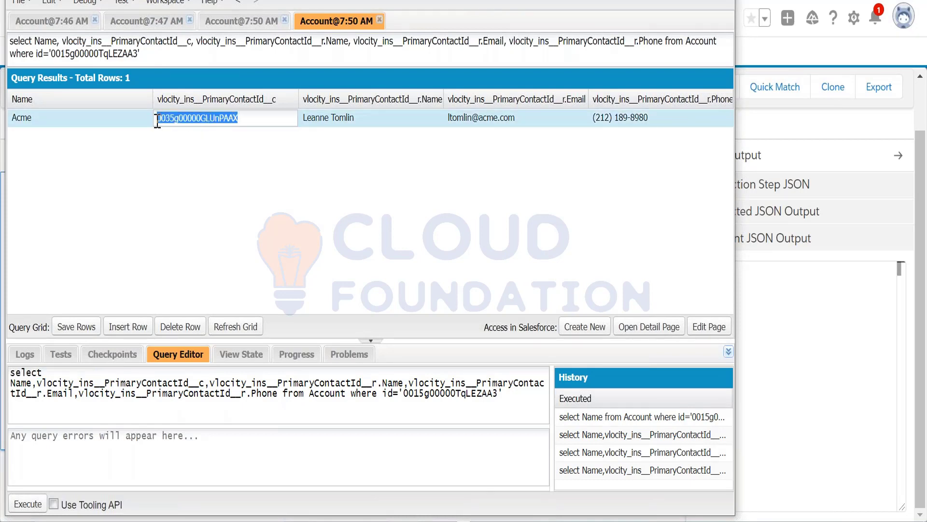
Copy the IPGetAccountPriContactDetails response from the OmniScript preview's debugger and paste it below the last JSON block in Notepad.
key(alt+Tab)
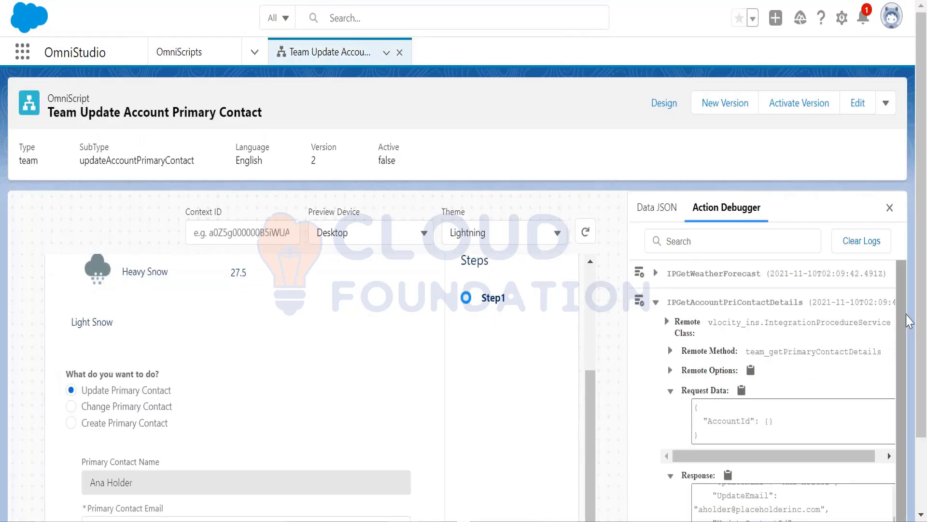
click(727, 476)
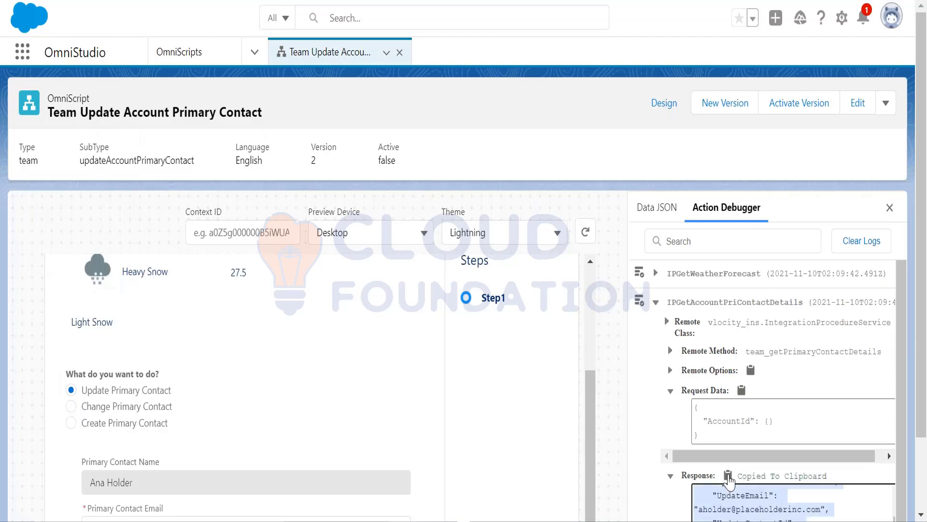
key(alt+Tab)
key(alt+Tab)
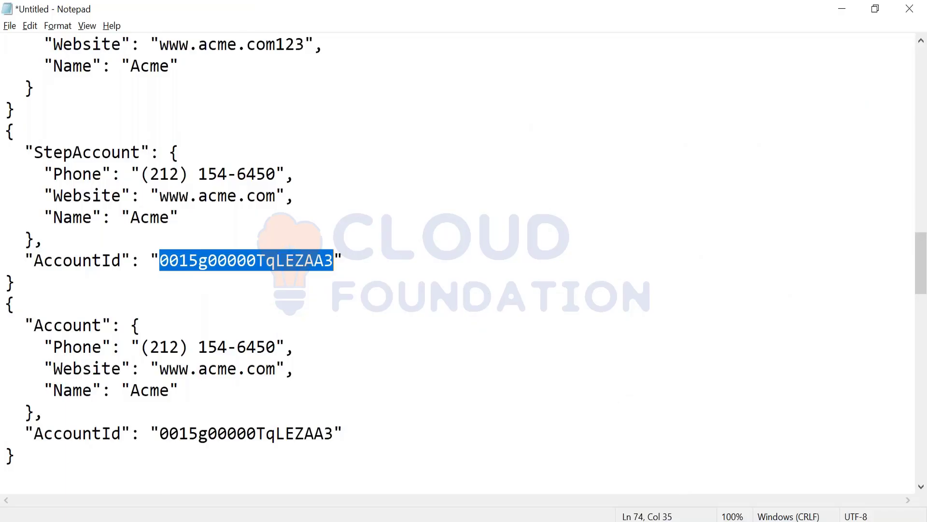
click(136, 468)
key(Return)
key(Return)
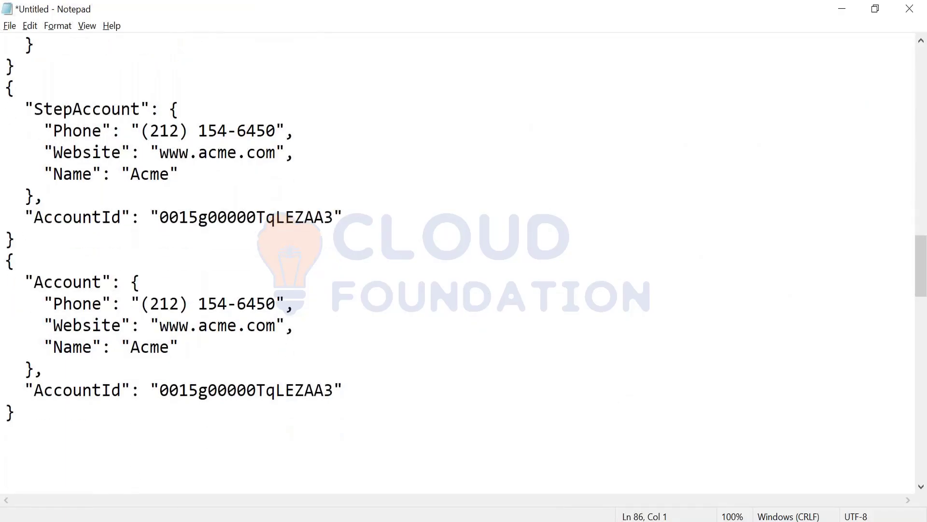
key(Up)
key(Up)
key(ctrl+v)
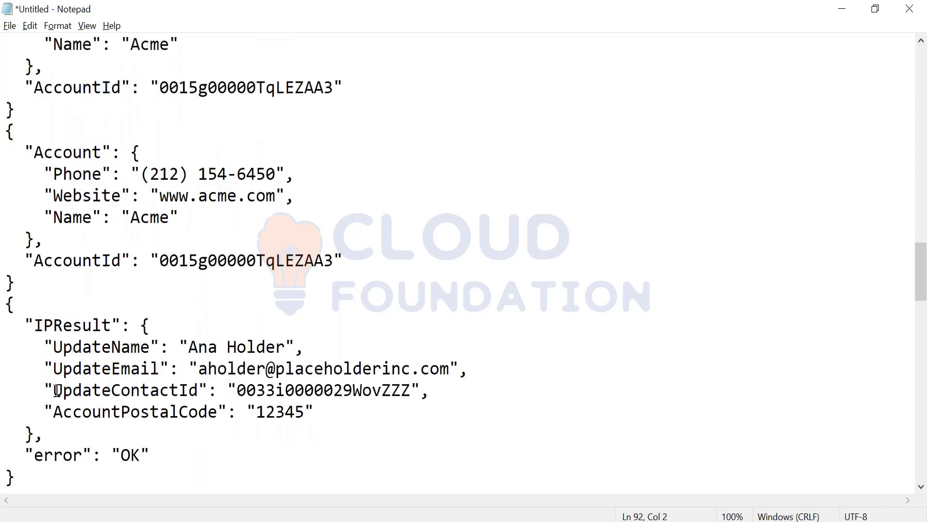
Review the UpdateContactId, UpdateName and UpdateEmail nodes inside the pasted IPResult JSON.
drag(56, 390, 103, 388)
drag(143, 385, 196, 389)
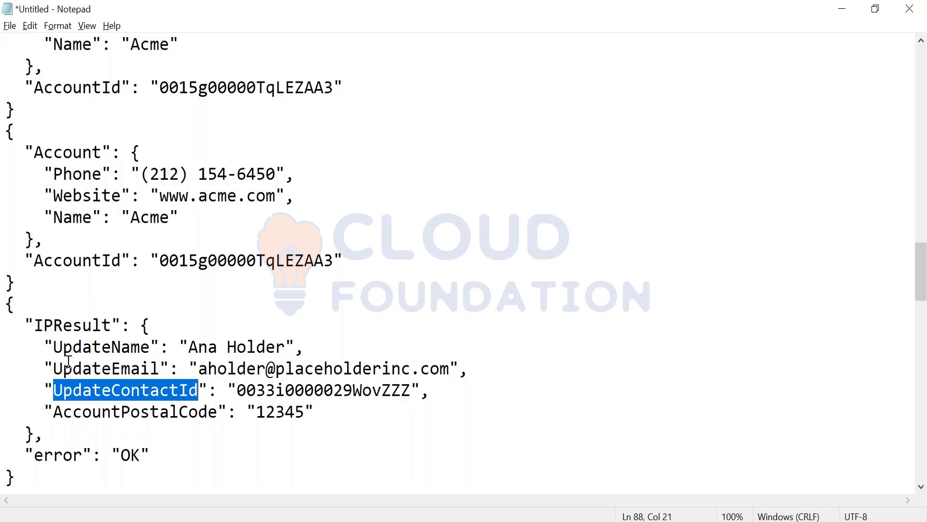
drag(52, 346, 64, 347)
drag(92, 376, 444, 391)
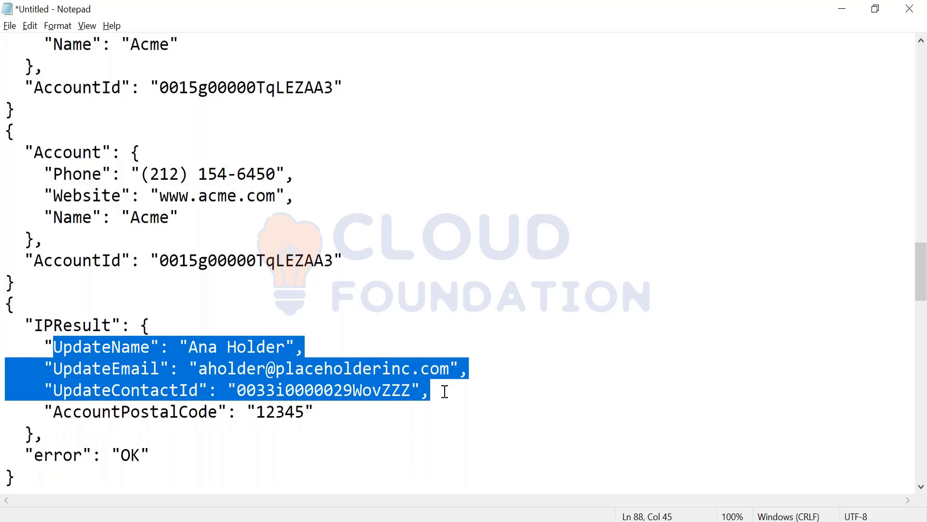
click(631, 20)
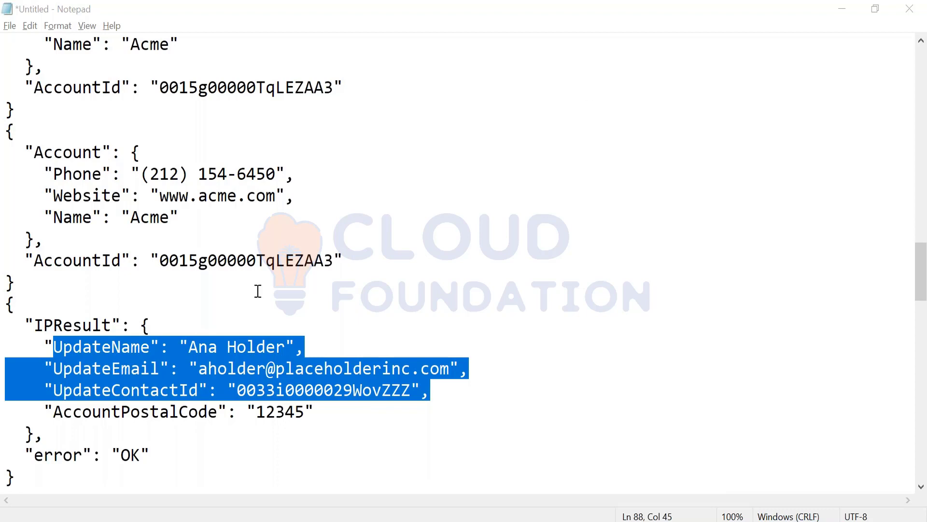
click(52, 393)
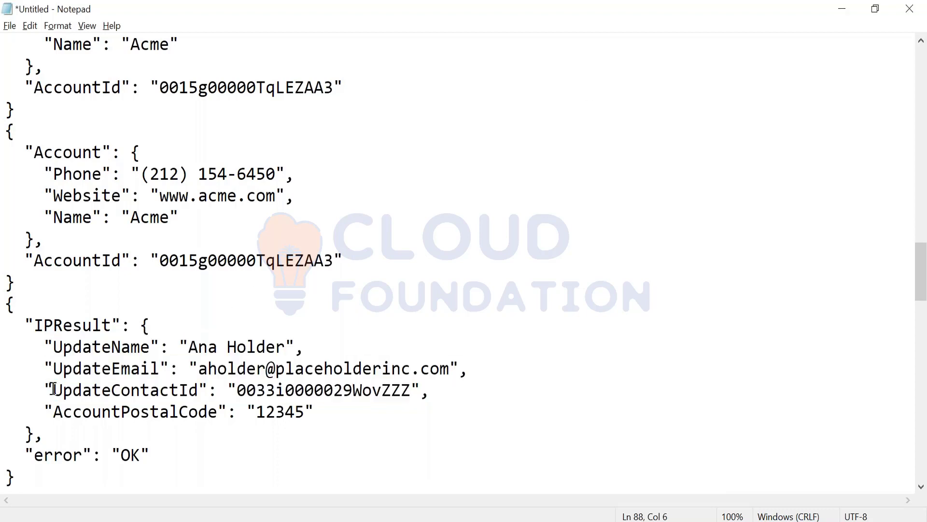
Copy the UpdateContactId node name from the Notepad JSON and set it as the PrimaryContactId__c mapping's output JSON path in the DataRaptor.
drag(52, 392, 197, 390)
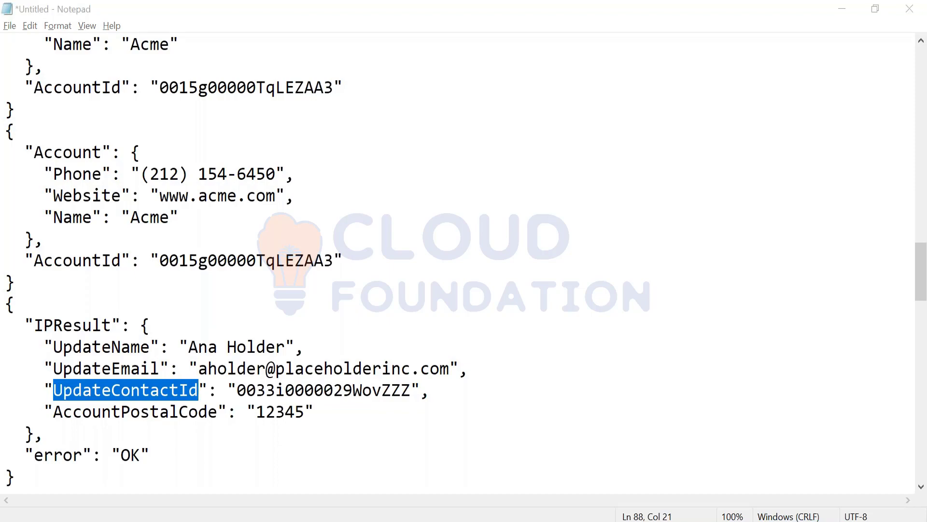
key(alt+Tab)
key(alt+Tab)
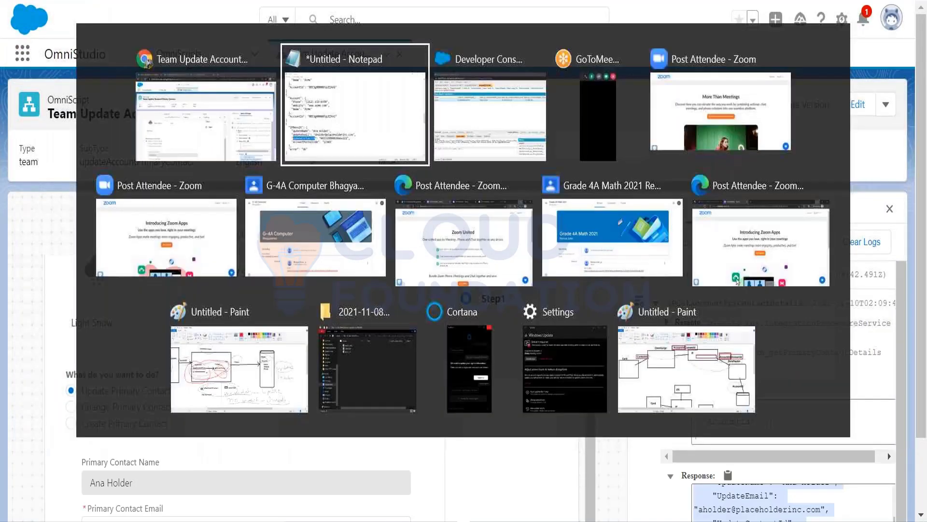
key(alt+Tab)
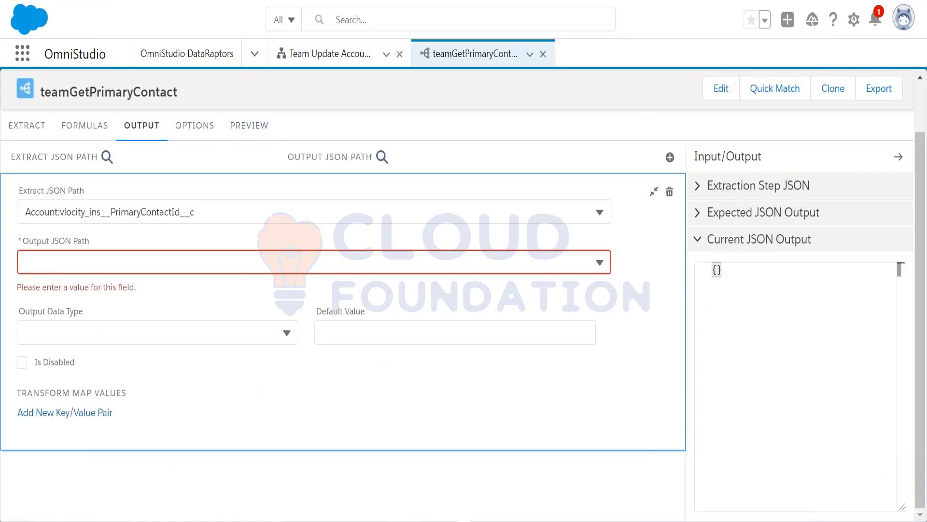
click(66, 263)
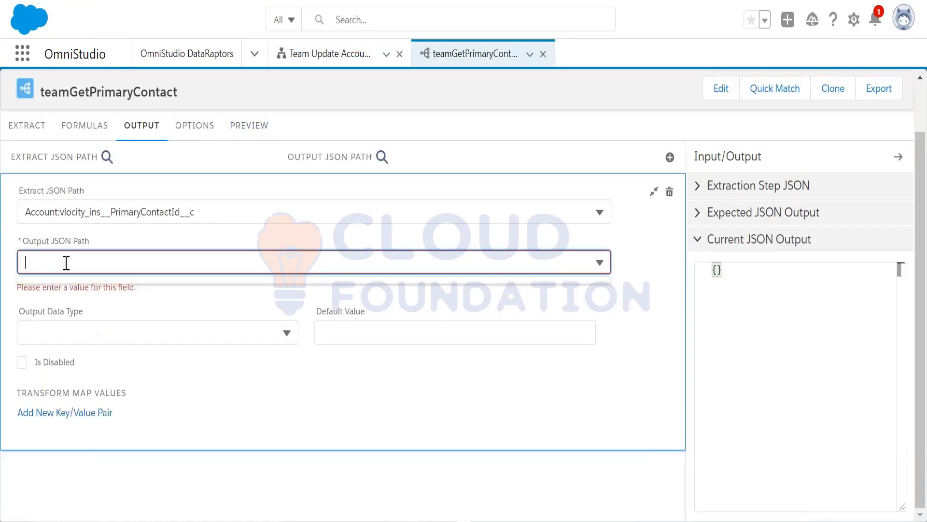
key(ctrl+v)
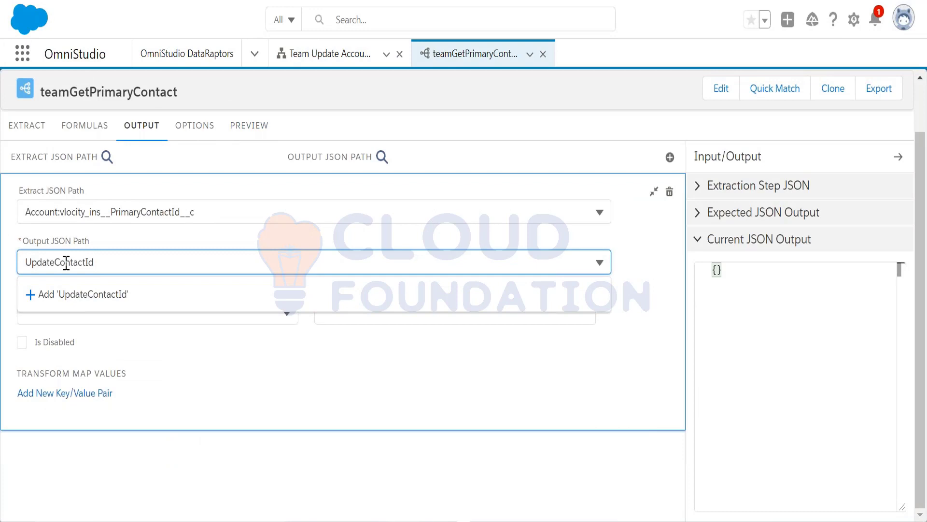
click(88, 298)
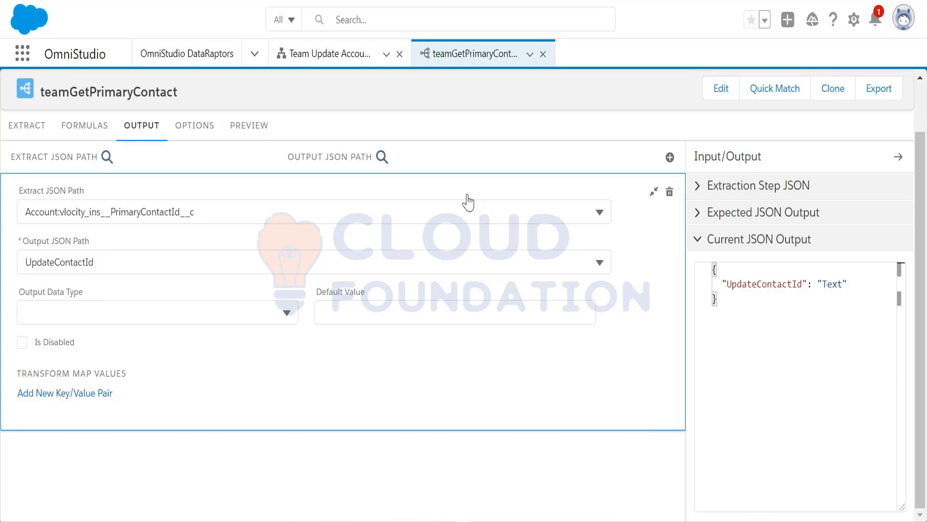
click(654, 193)
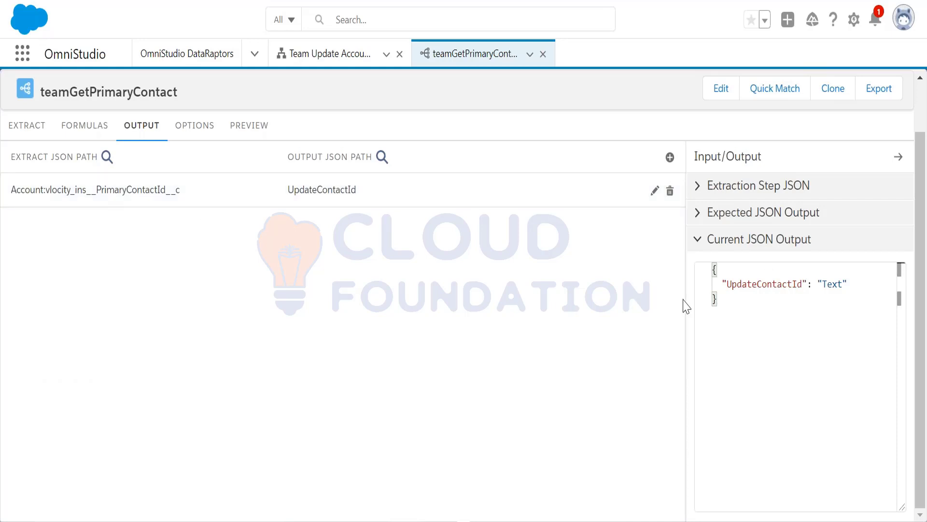
Add a second output mapping with the extract JSON path Account:vlocity_ins__PrimaryContactId__r.Name.
key(alt+Tab)
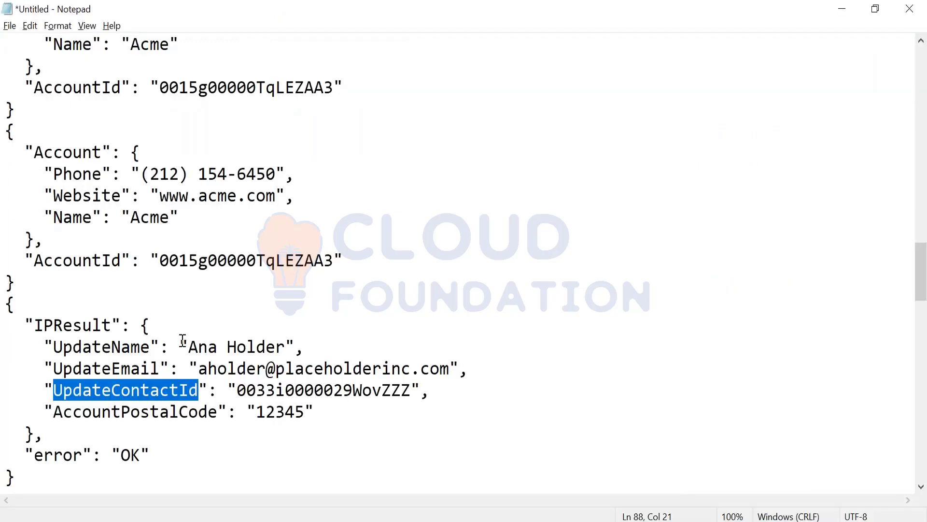
key(alt+Tab)
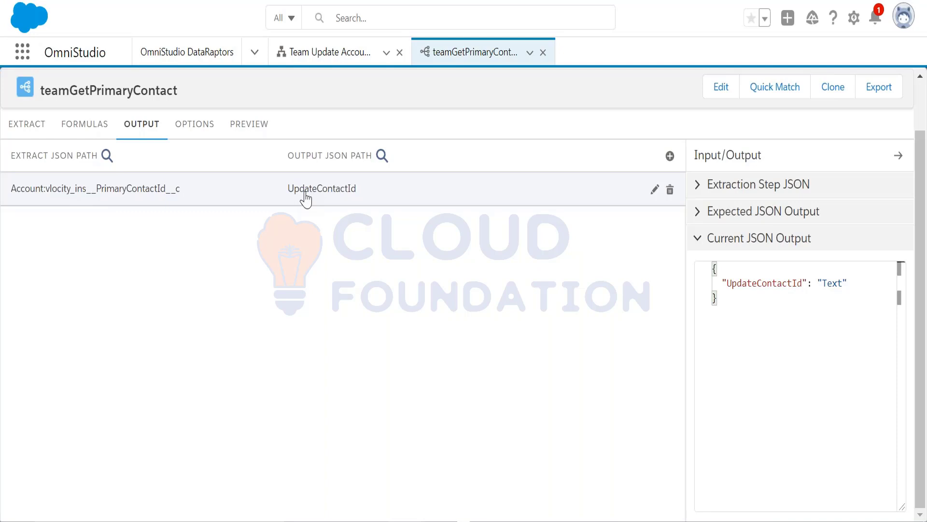
click(669, 156)
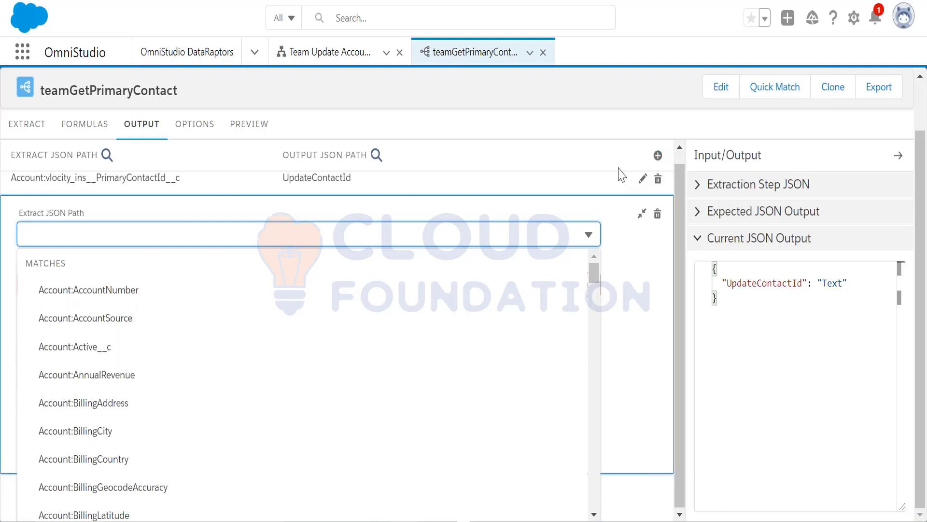
text(contact)
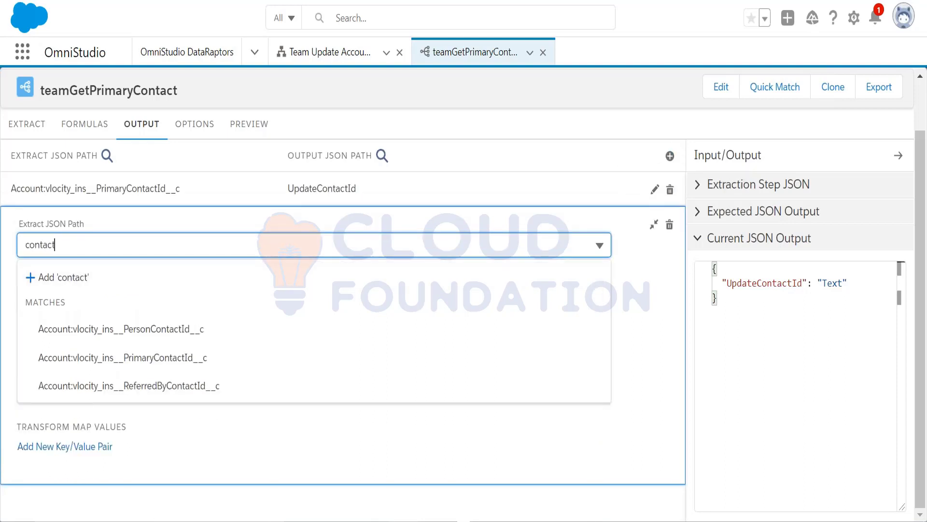
click(211, 362)
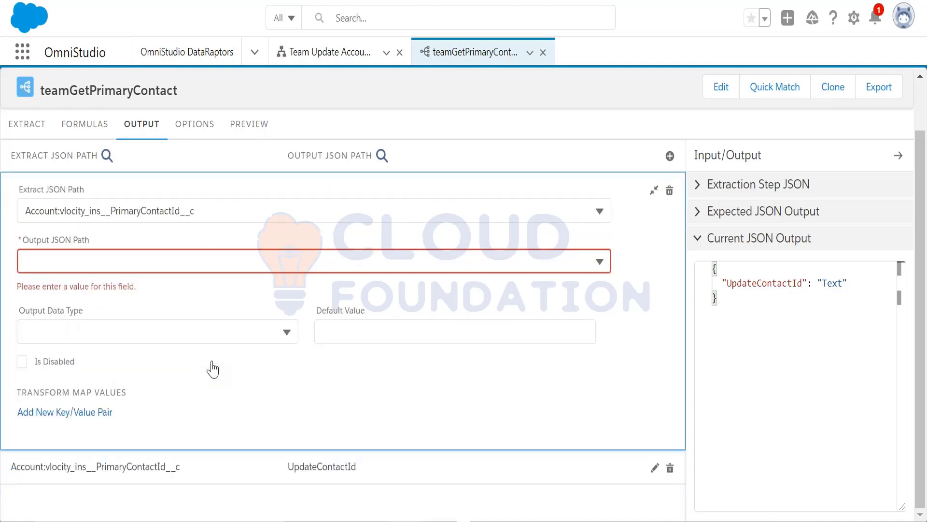
click(231, 202)
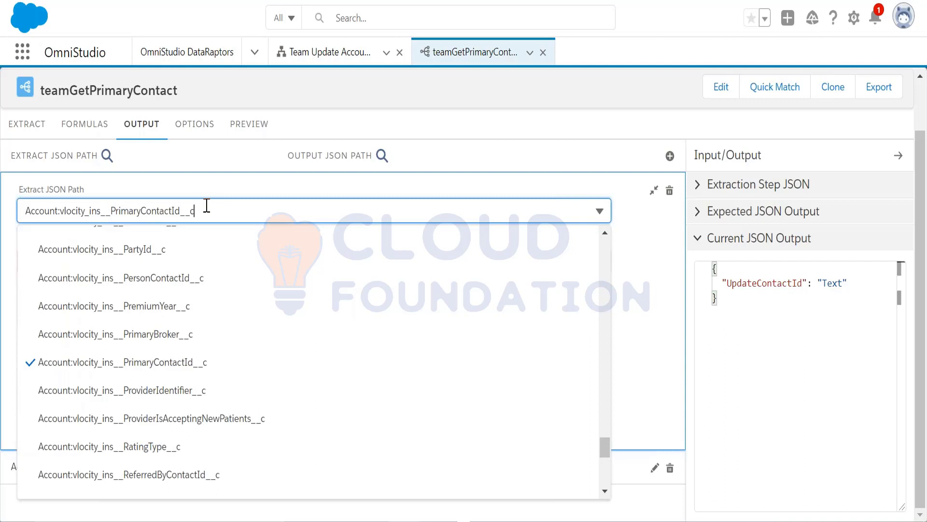
key(BackSpace)
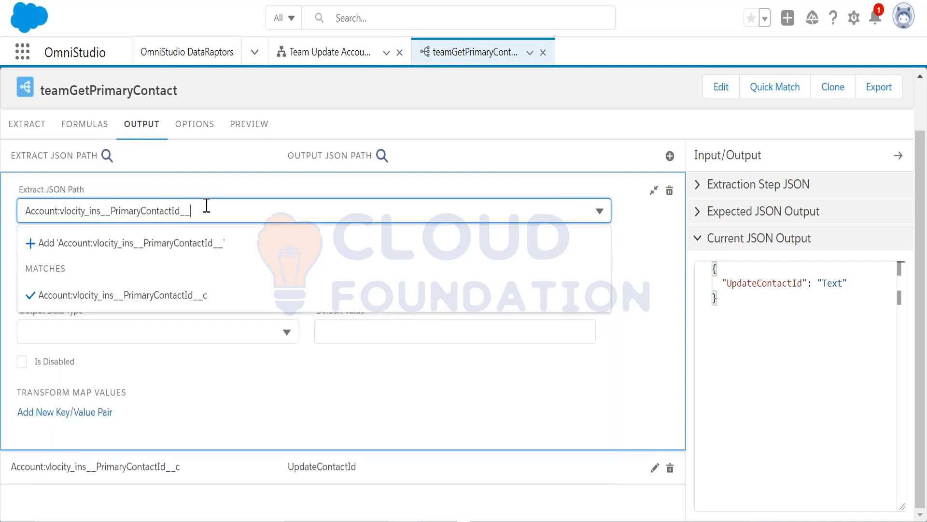
text(r)
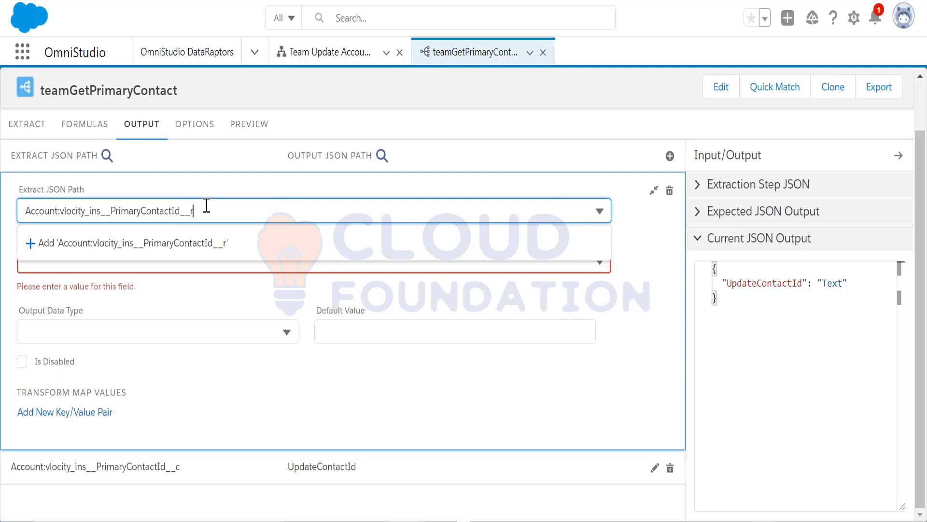
text(.Name)
click(262, 248)
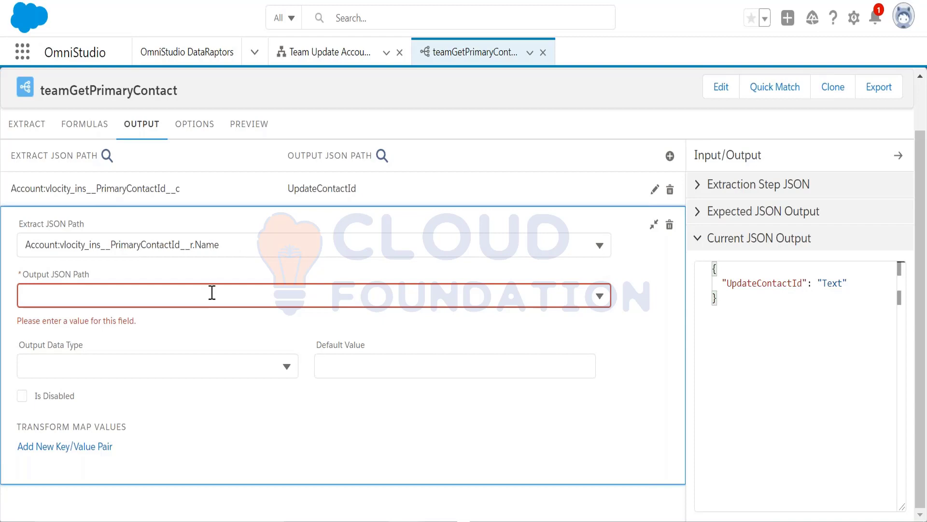
Copy the UpdateName node name from the Notepad JSON and set it as the output JSON path of the PrimaryContactId__r.Name mapping.
key(alt+Tab)
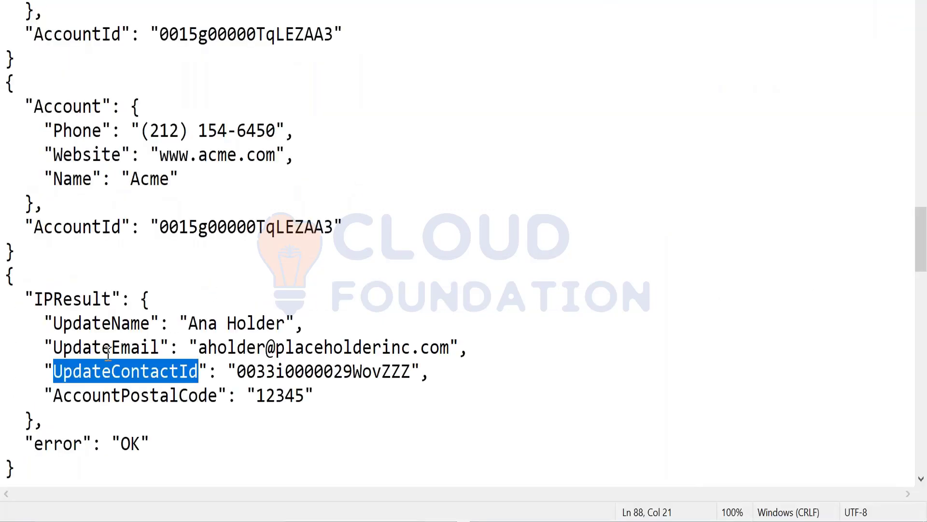
drag(53, 323, 146, 319)
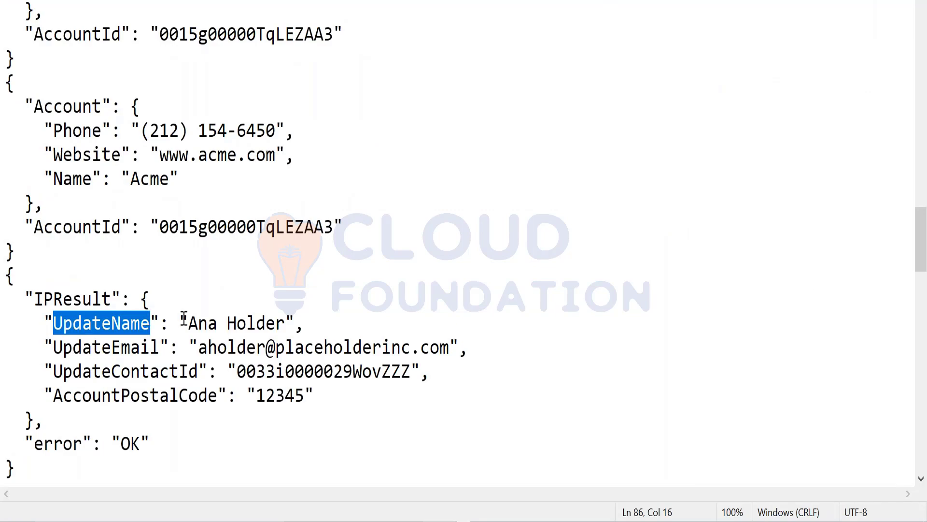
key(alt+Tab)
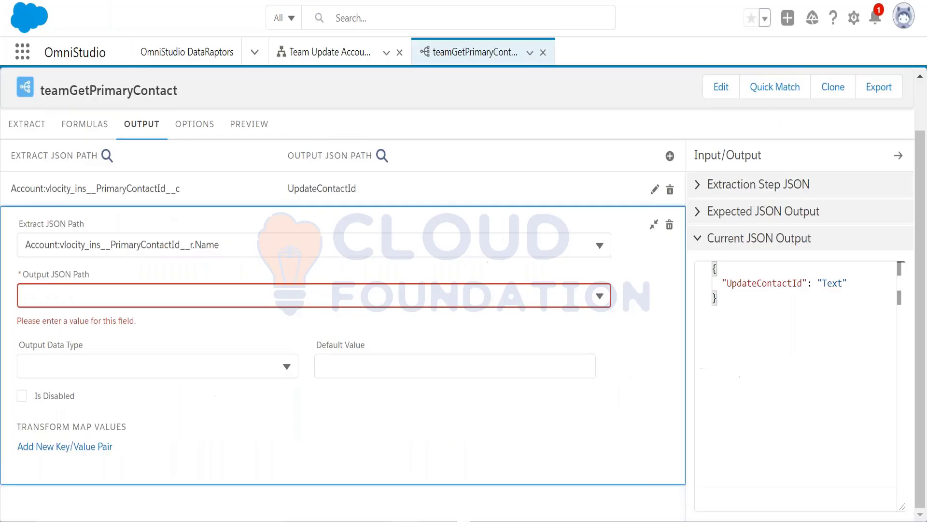
click(176, 293)
text(UpdateName)
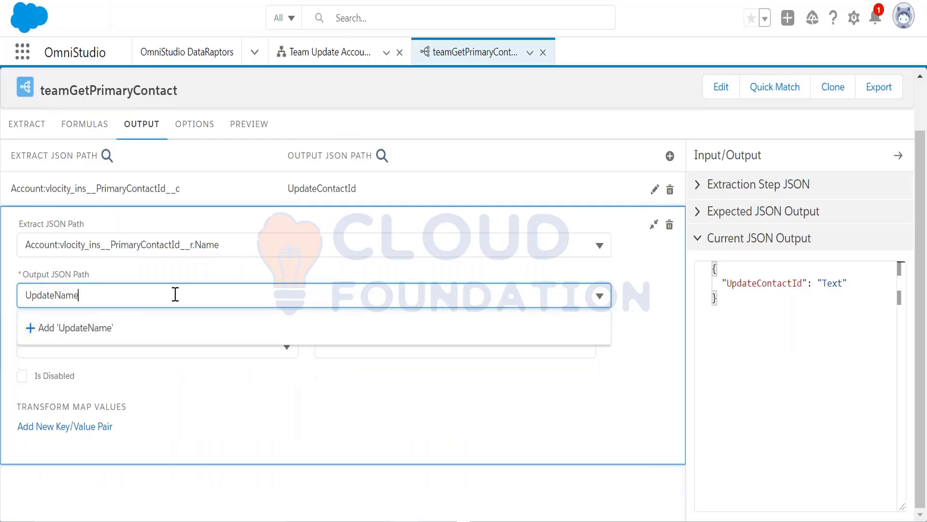
click(131, 328)
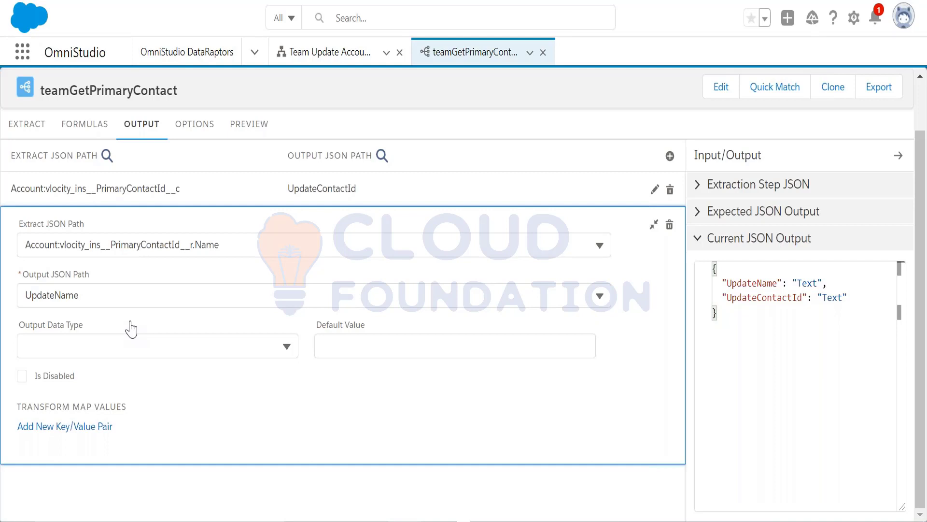
click(654, 224)
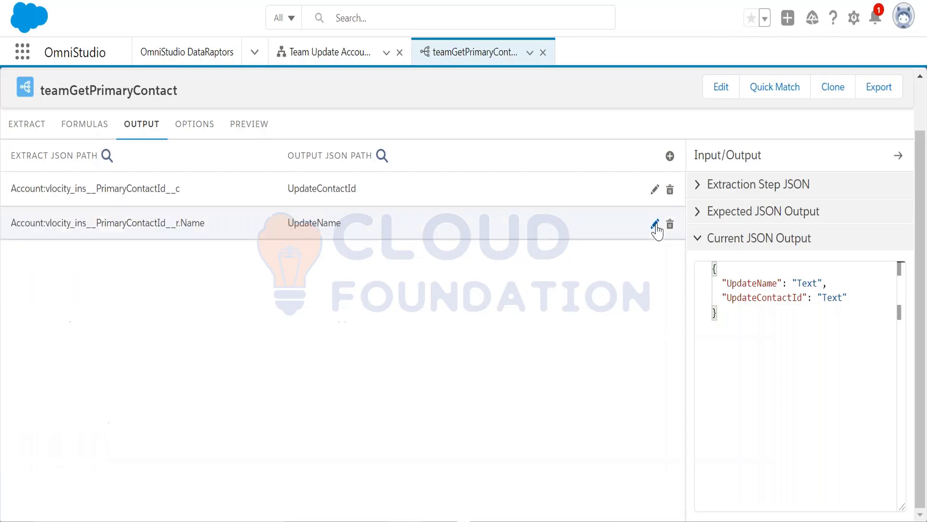
Add a third output mapping with the extract JSON path Account:vlocity_ins__PrimaryContactId__r.Email.
click(670, 155)
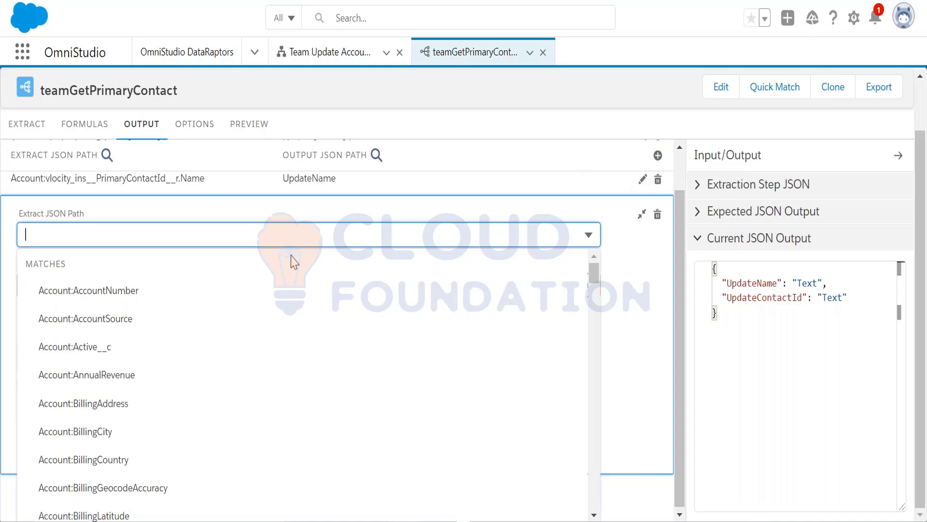
text(contact)
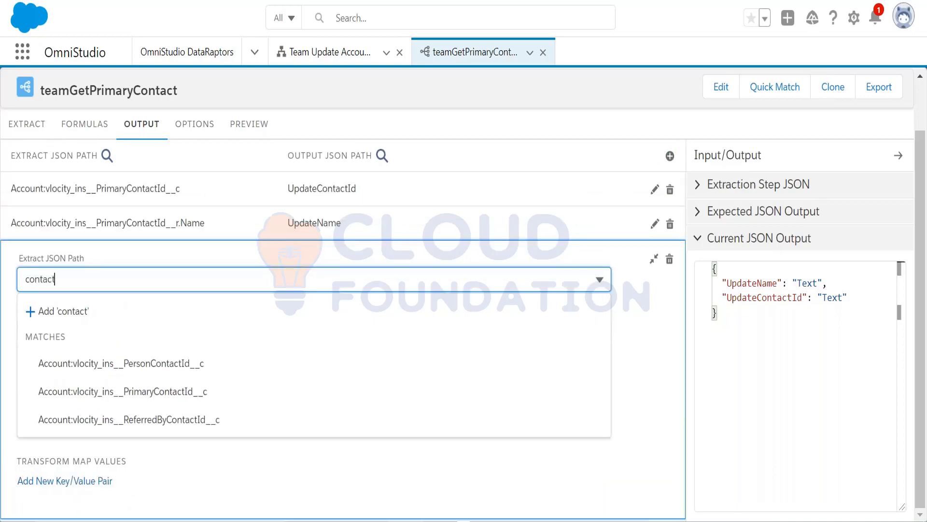
click(207, 392)
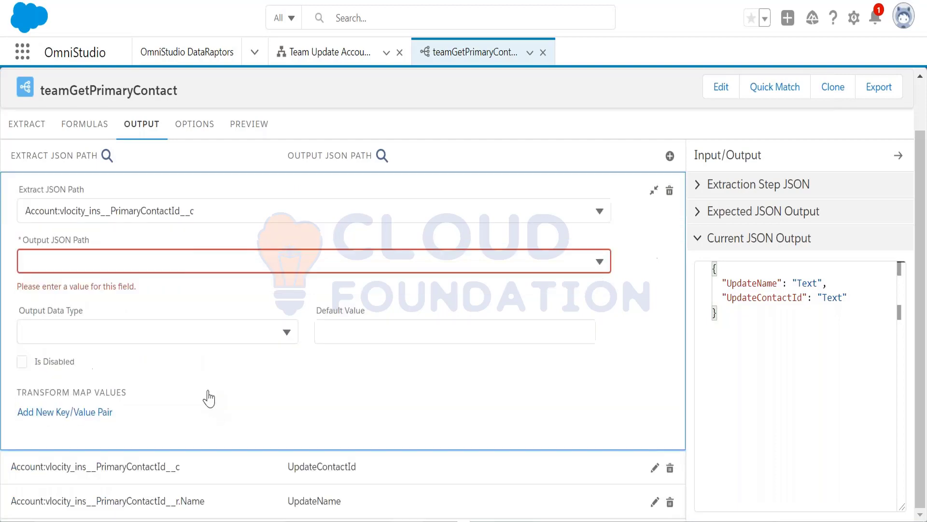
click(201, 211)
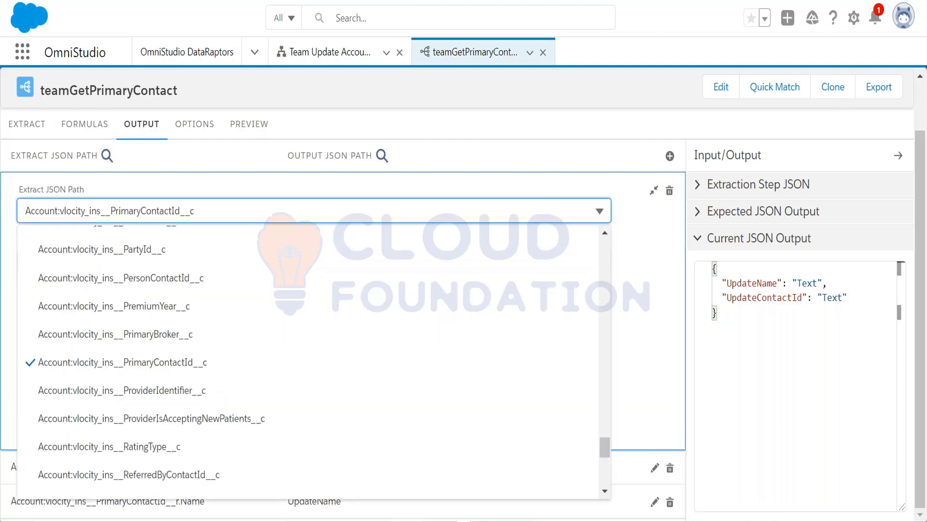
key(BackSpace)
text(r)
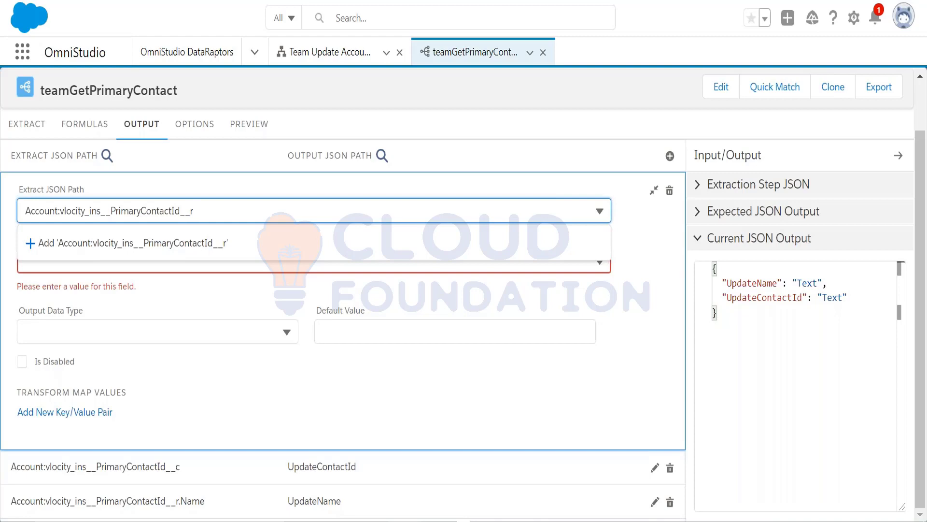
key(BackSpace)
text(c)
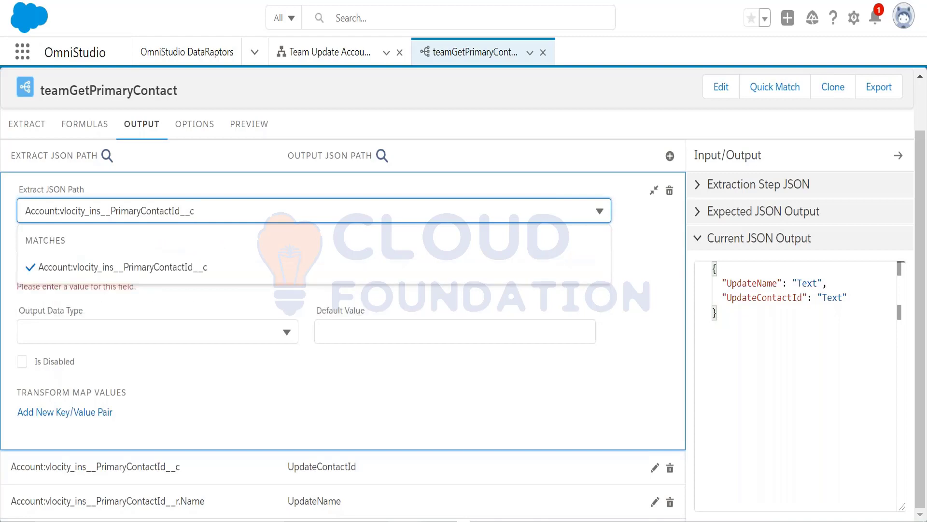
key(BackSpace)
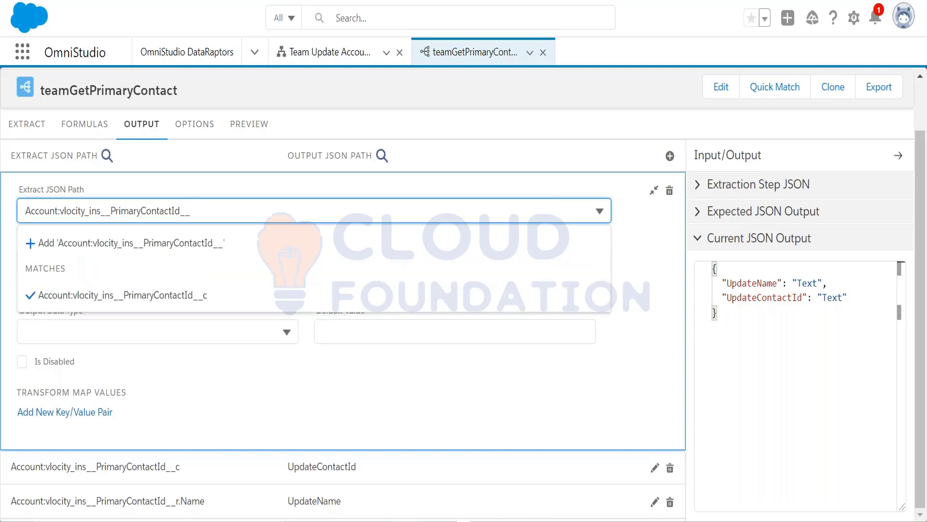
text(r)
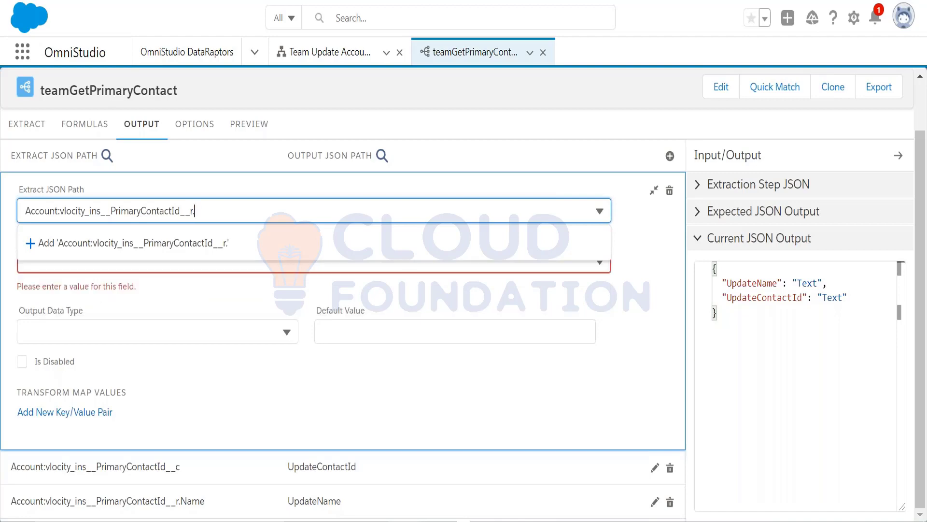
text(.Email)
click(213, 240)
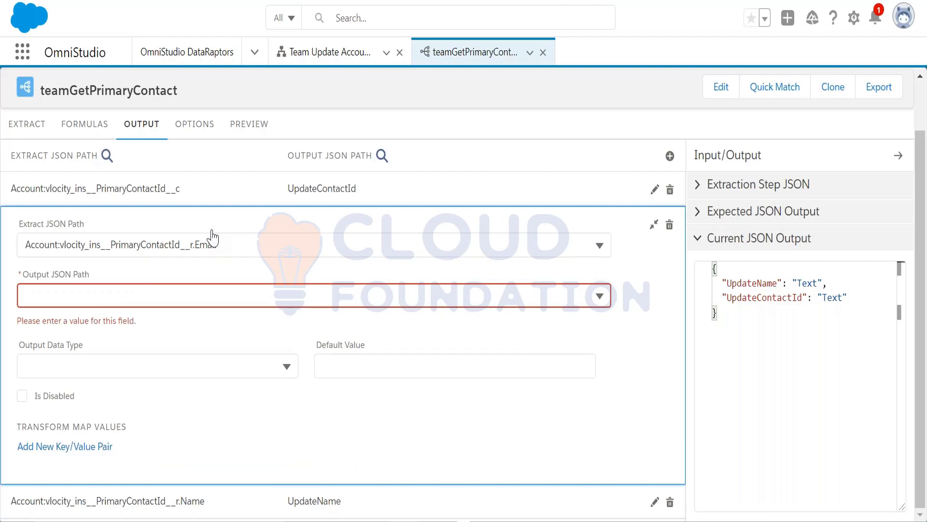
Copy the UpdateEmail node name from the Notepad JSON and set it as the output JSON path of the PrimaryContactId__r.Email mapping.
key(alt+Tab)
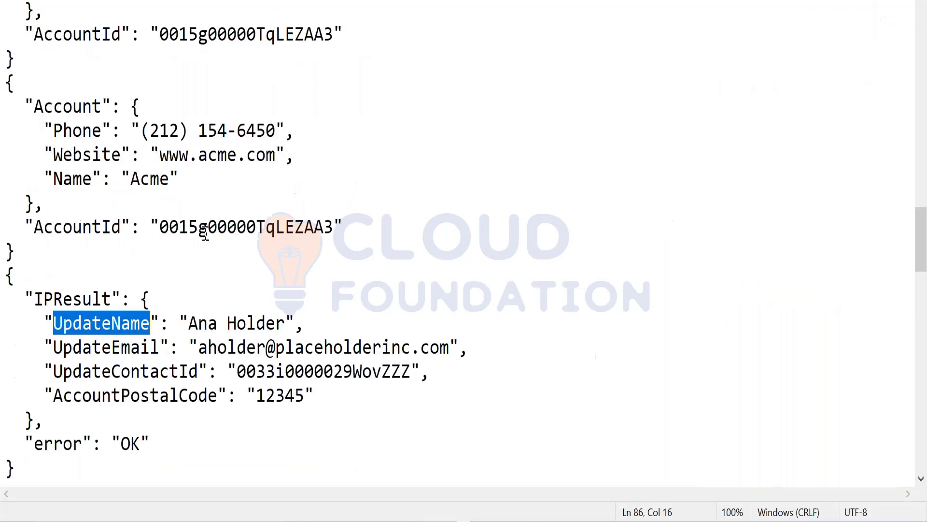
click(53, 347)
drag(54, 347, 159, 345)
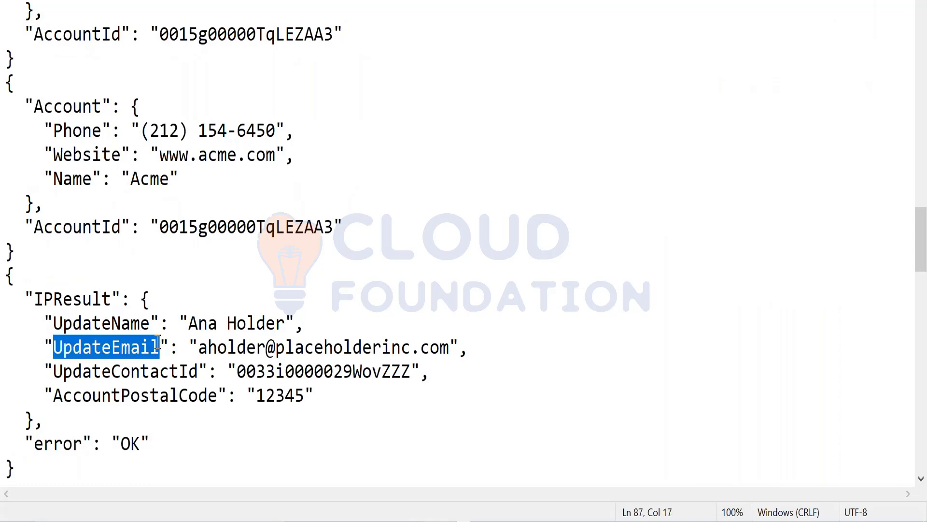
key(ctrl+c)
key(alt+Tab)
click(147, 295)
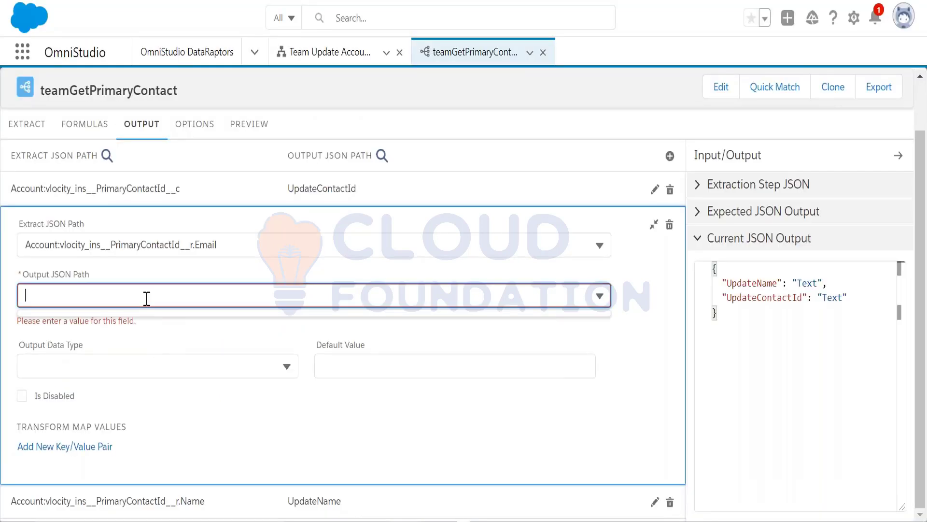
key(ctrl+v)
click(124, 334)
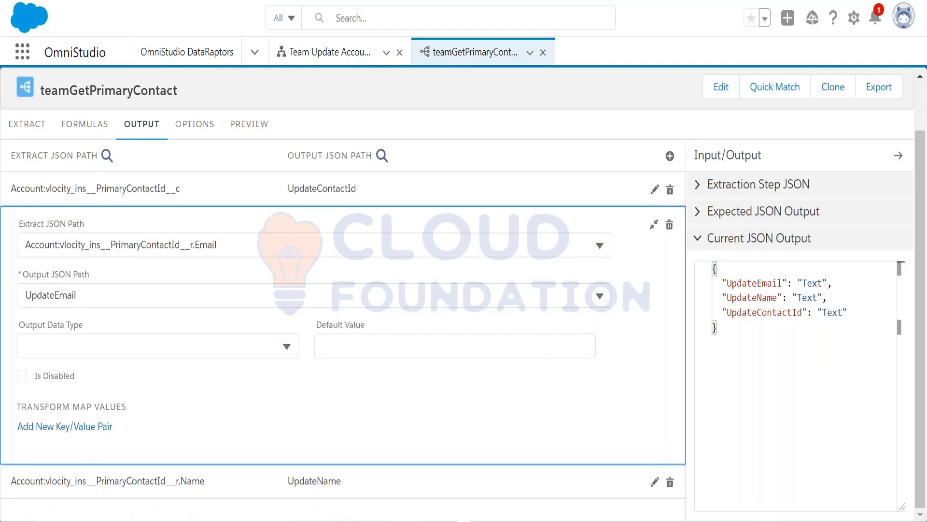
Add a fourth output mapping with the extract JSON path Account:vlocity_ins__PrimaryContactId__c.
click(654, 225)
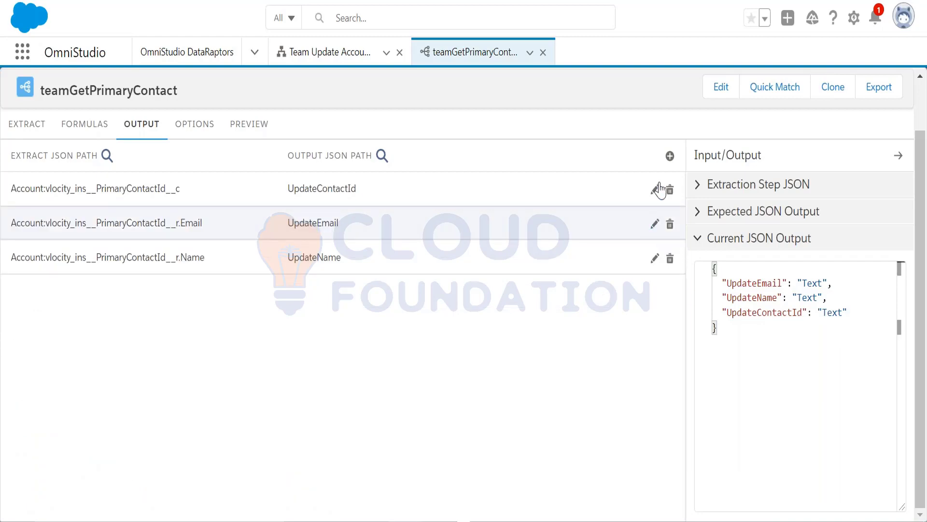
click(670, 156)
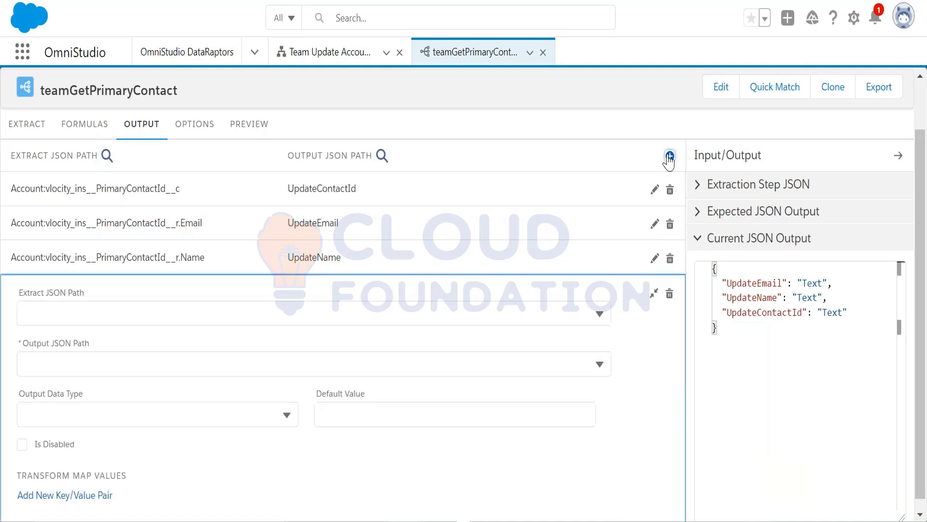
text(c)
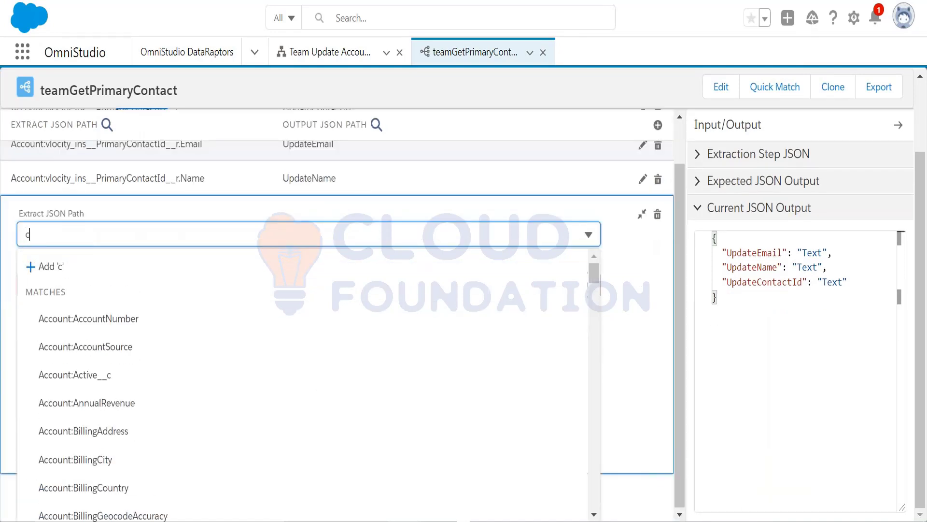
text(ontact)
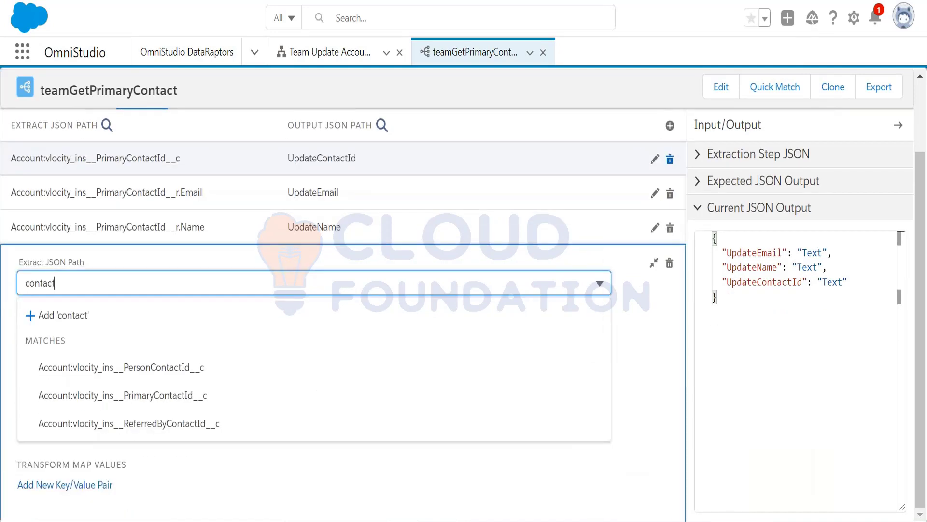
click(261, 404)
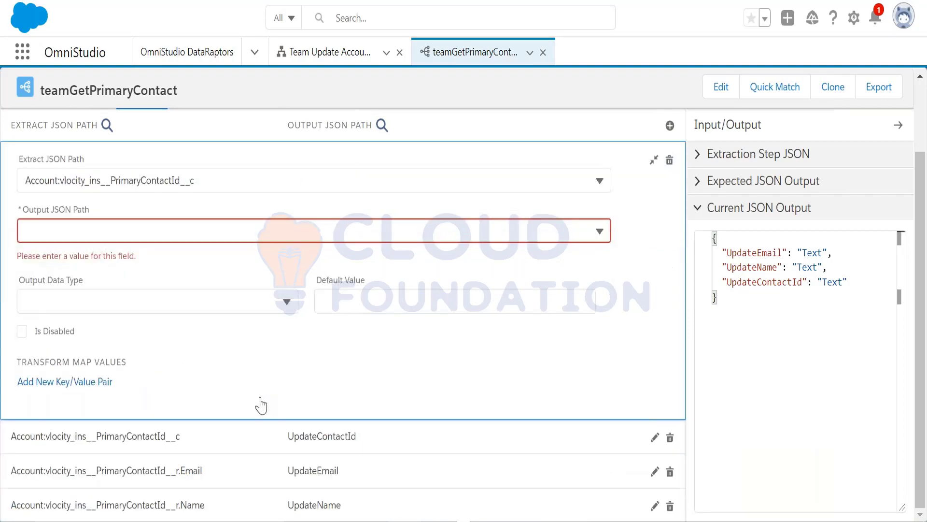
Set the new mapping's output JSON path to UpdatePhone and collapse the mapping.
click(212, 227)
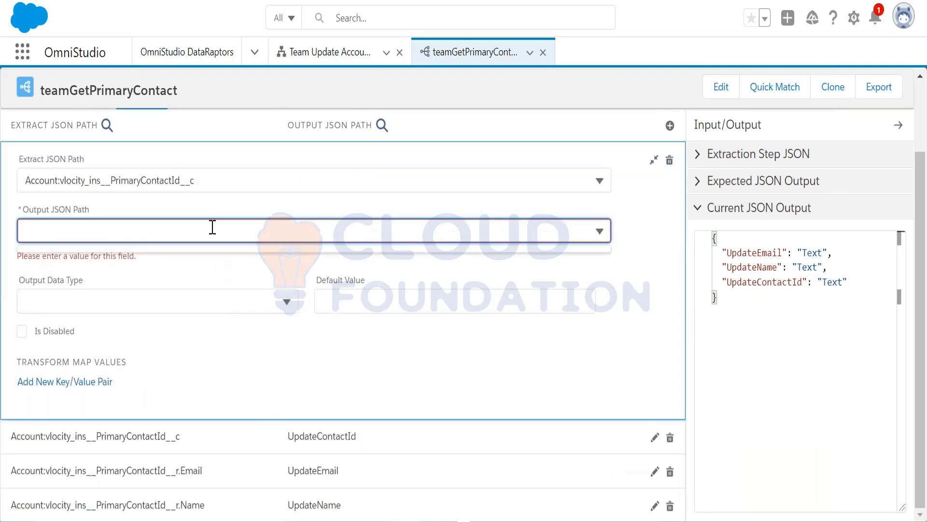
text(Update)
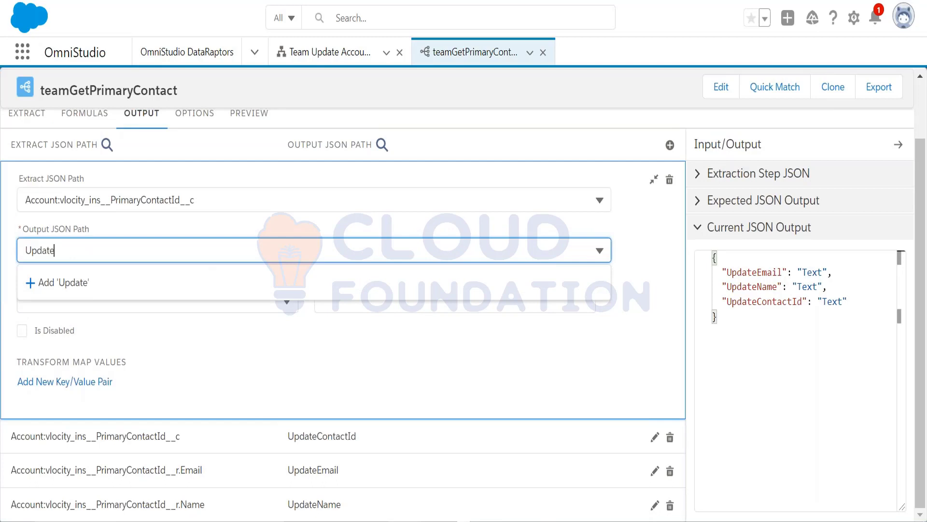
text(Phone)
click(129, 286)
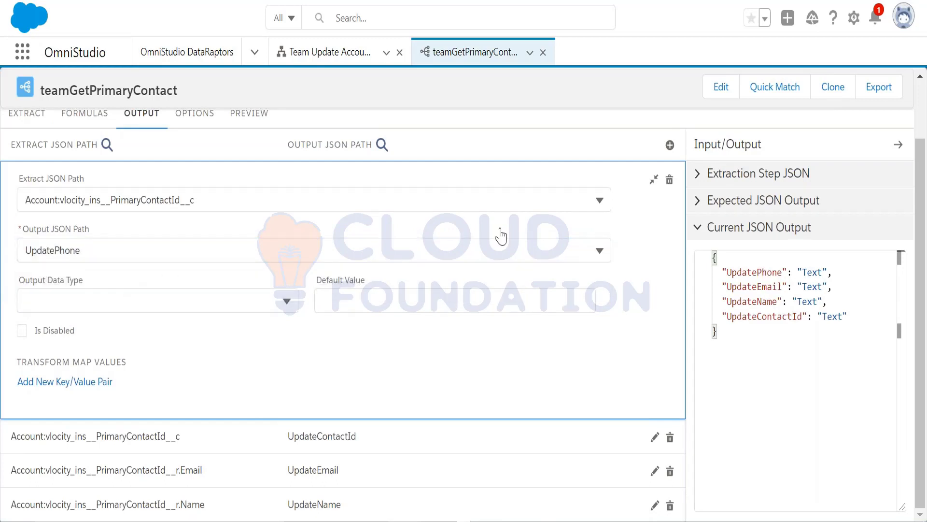
click(654, 180)
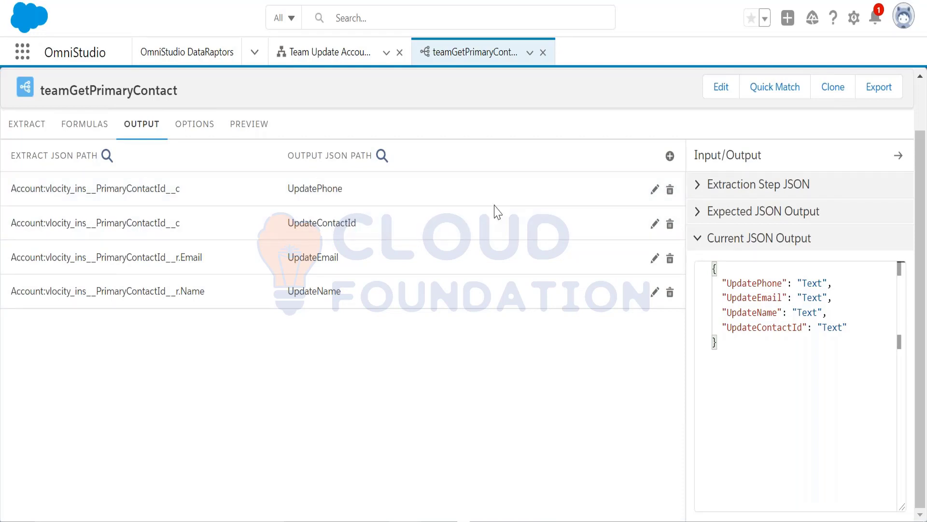
Switch the DataRaptor preview's input parameters to key/value editing and add a parameter with the key AccountId.
click(248, 131)
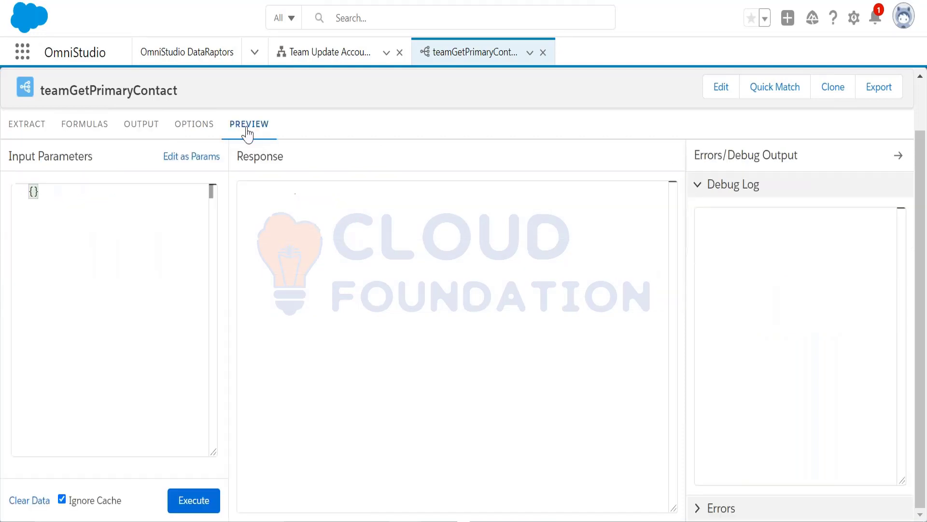
click(178, 165)
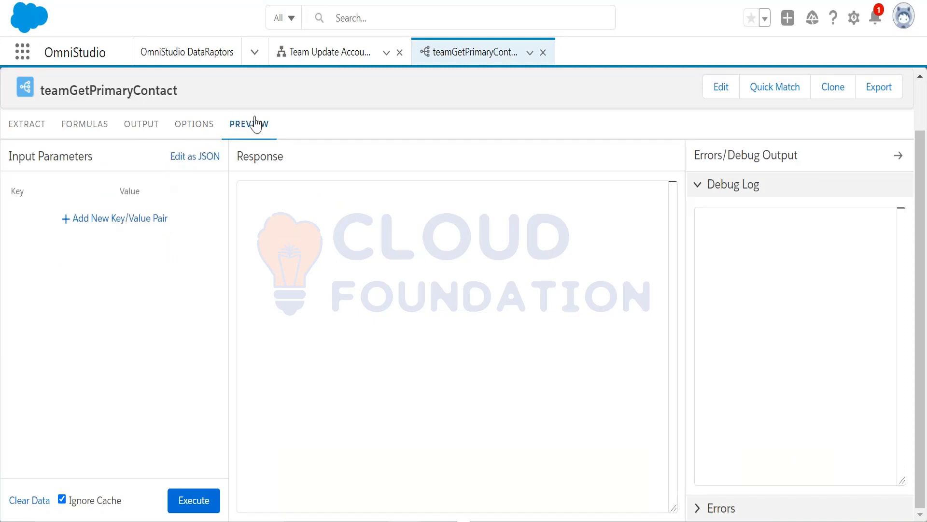
click(139, 222)
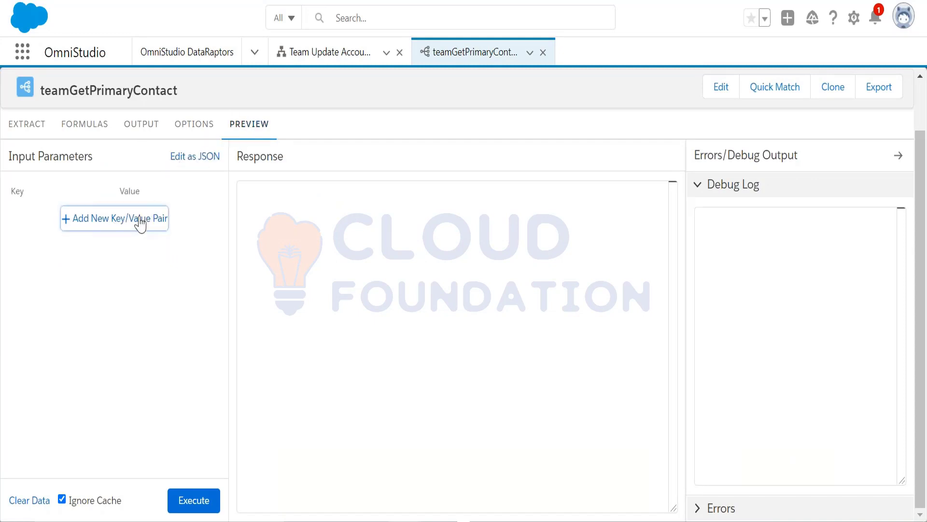
click(85, 218)
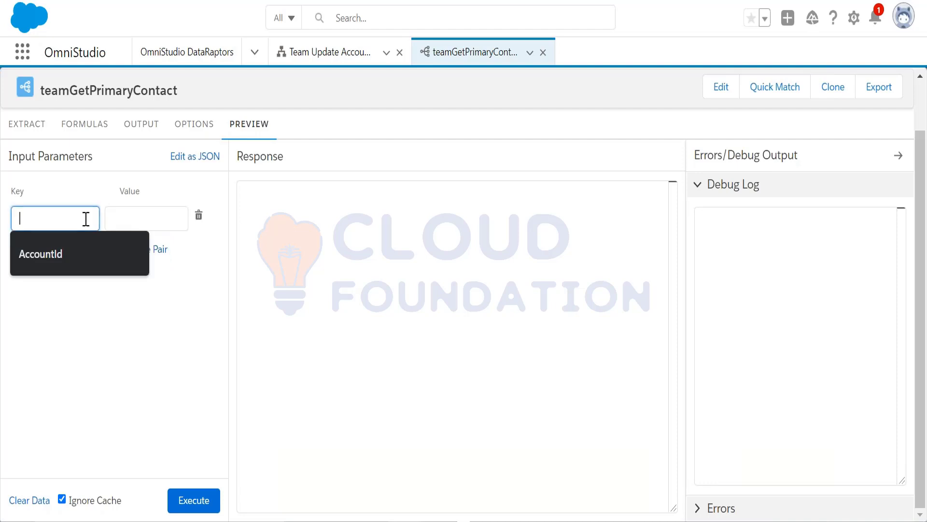
click(56, 264)
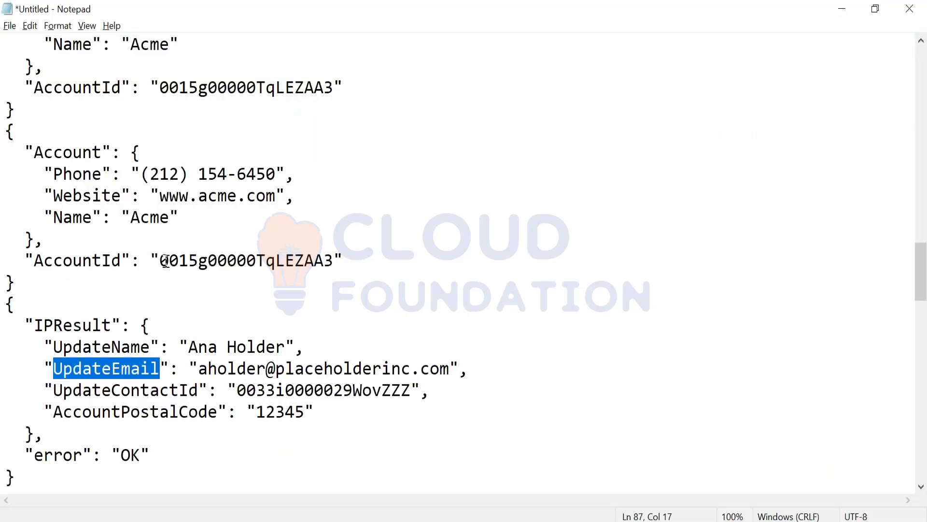
Copy the account ID from the Notepad JSON into the AccountId parameter's value and execute the preview.
drag(160, 261, 333, 254)
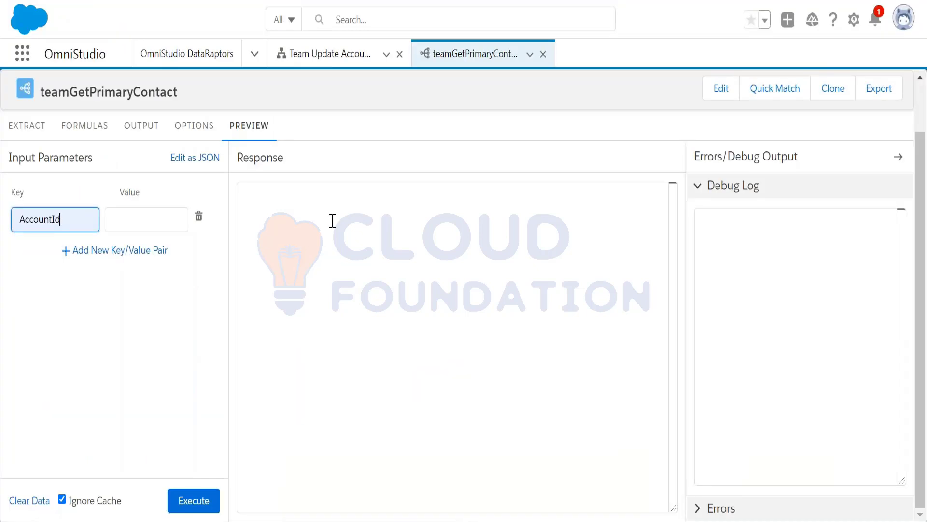
key(alt+Tab)
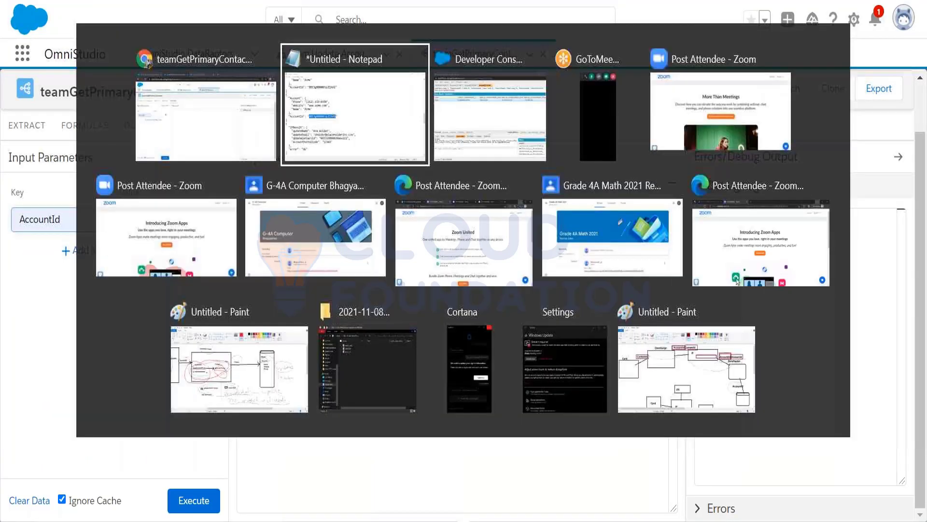
key(alt+Tab)
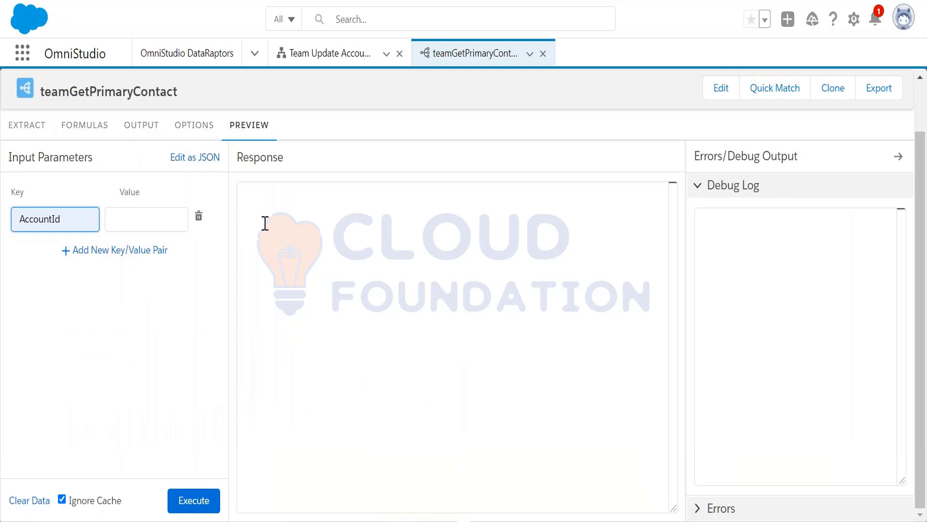
click(155, 216)
text(0015g00000TqLEZAA3)
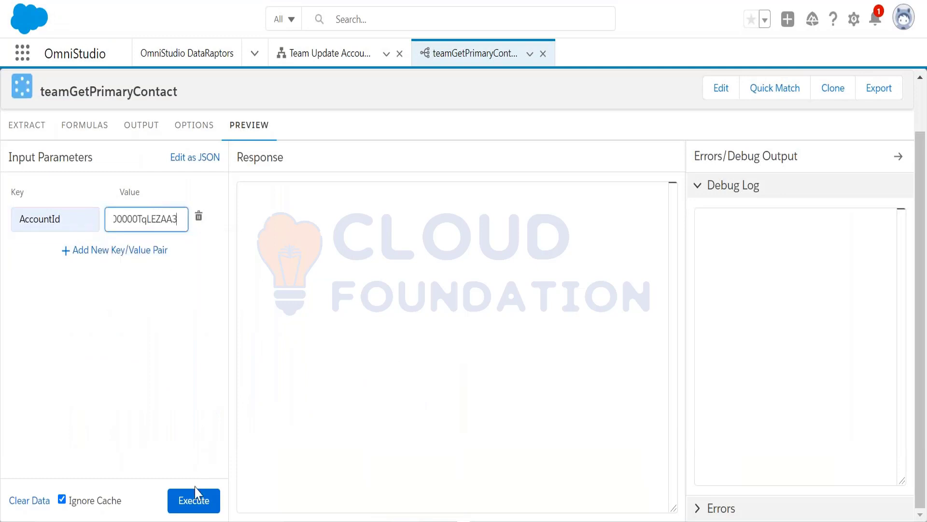
click(194, 500)
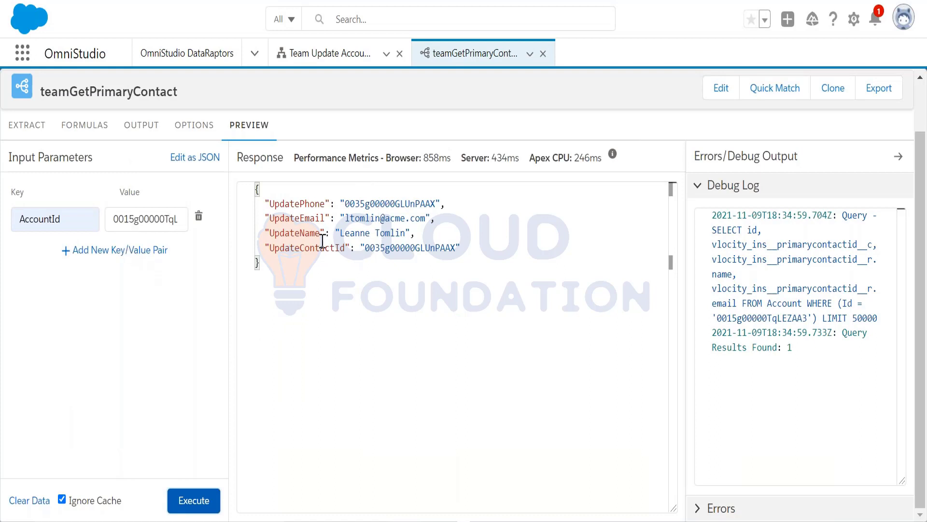
drag(341, 234, 401, 228)
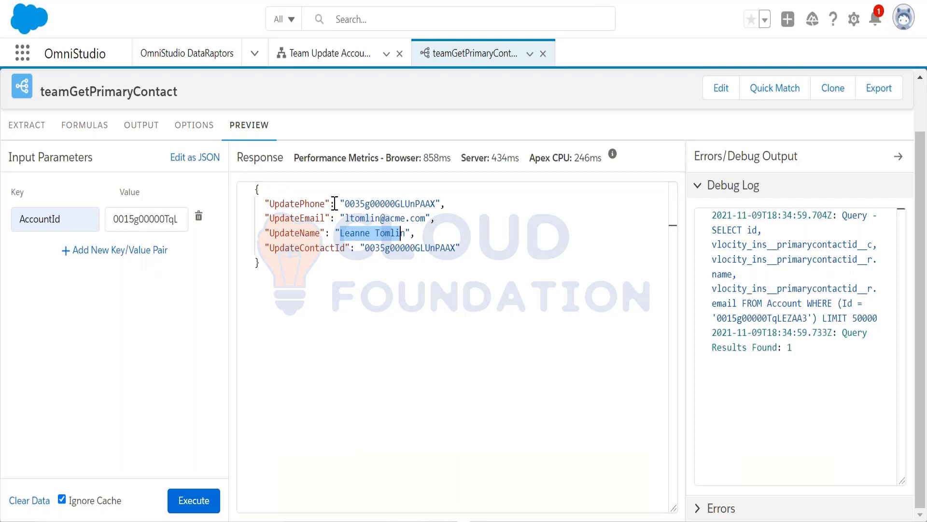
Change the extract JSON path of the UpdatePhone output mapping to Account:vlocity_ins__PrimaryContactId__r.Phone.
click(39, 128)
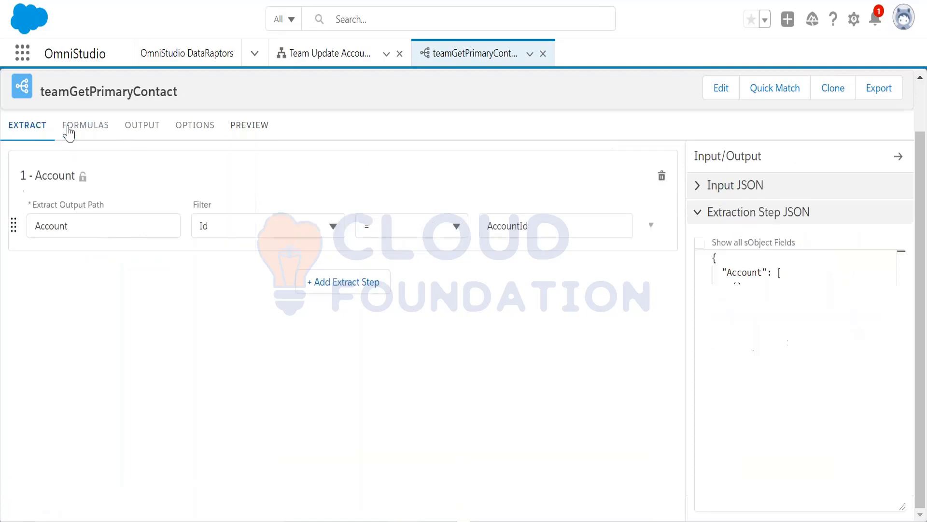
click(145, 134)
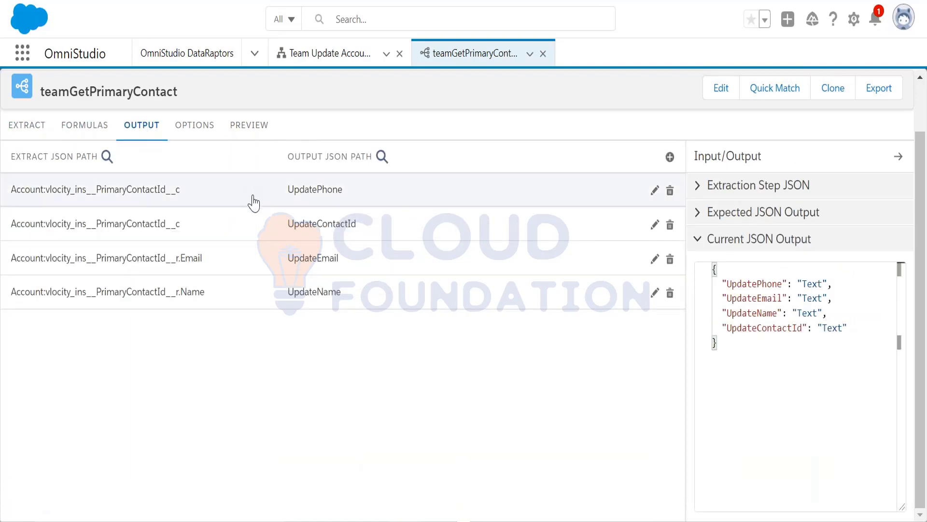
click(209, 193)
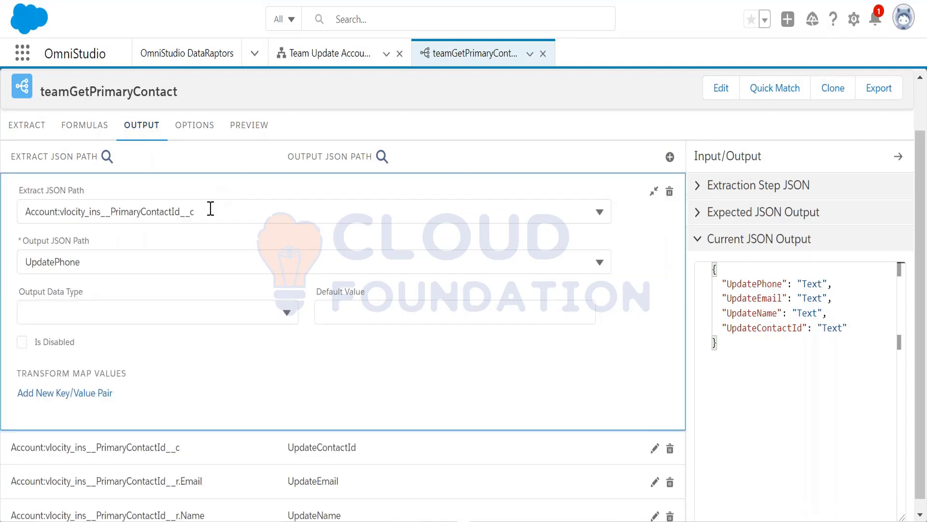
click(211, 209)
key(BackSpace)
text(r.)
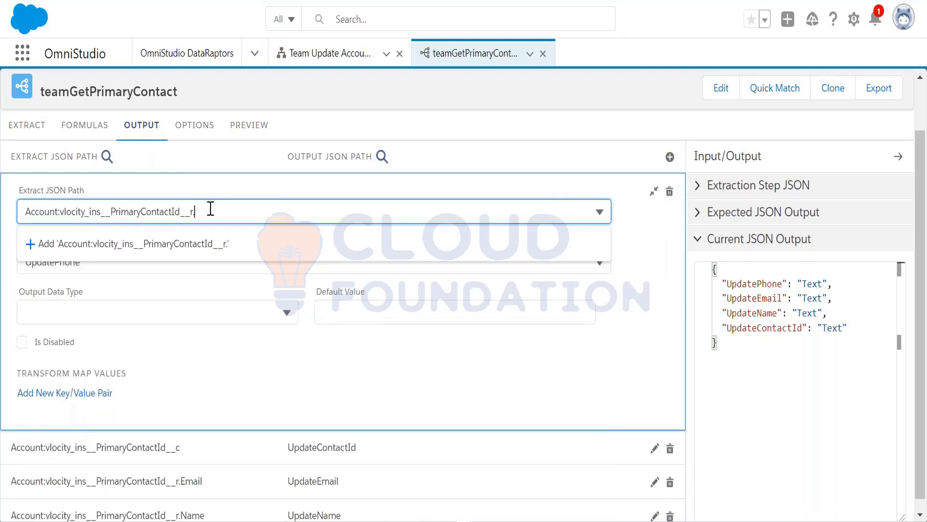
text(Phone)
click(223, 243)
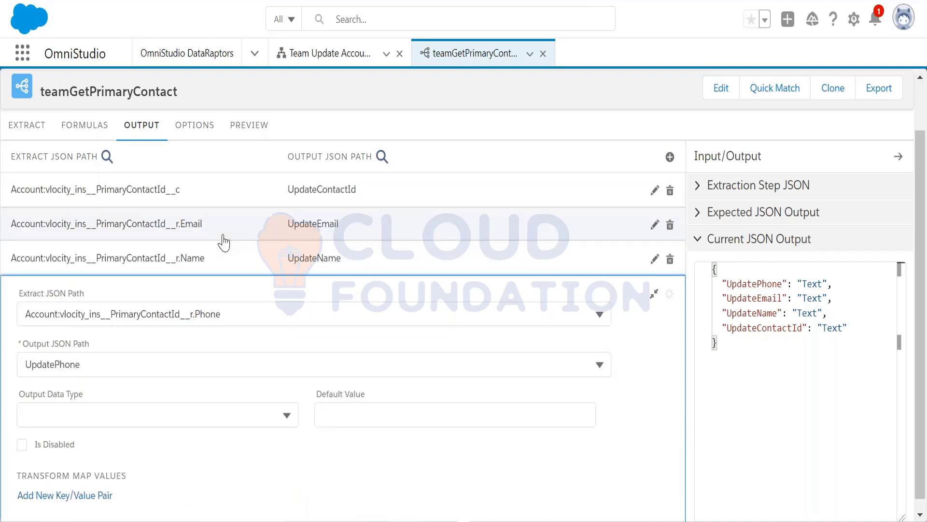
Execute the DataRaptor preview again and compare its response with the IPResult block in the Notepad JSON.
click(248, 125)
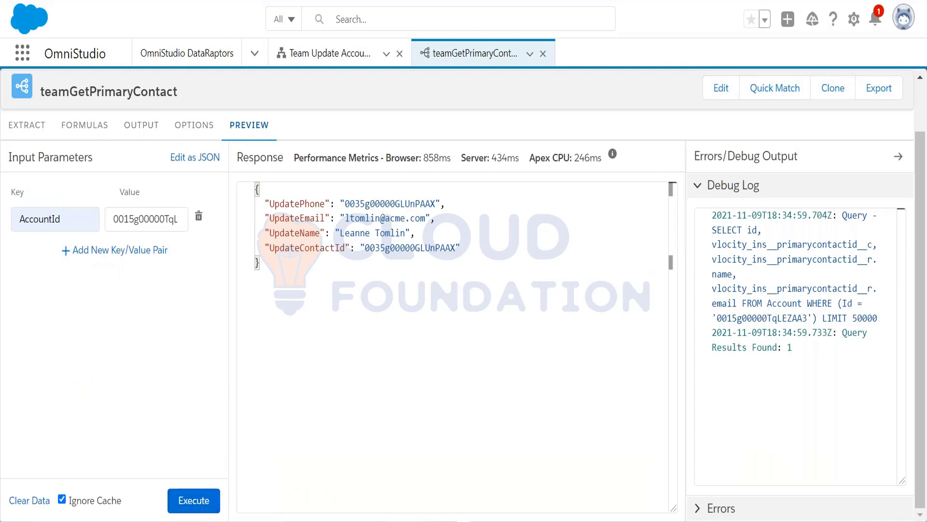
click(195, 501)
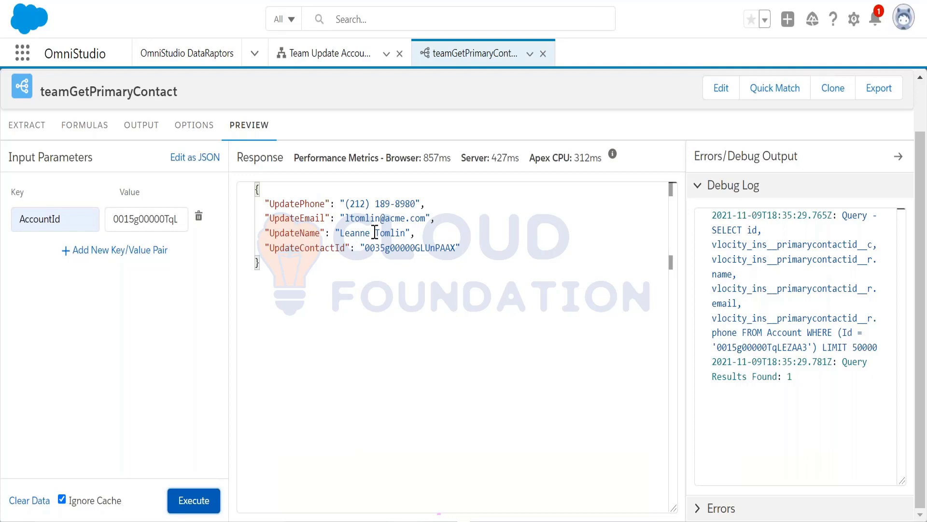
click(442, 521)
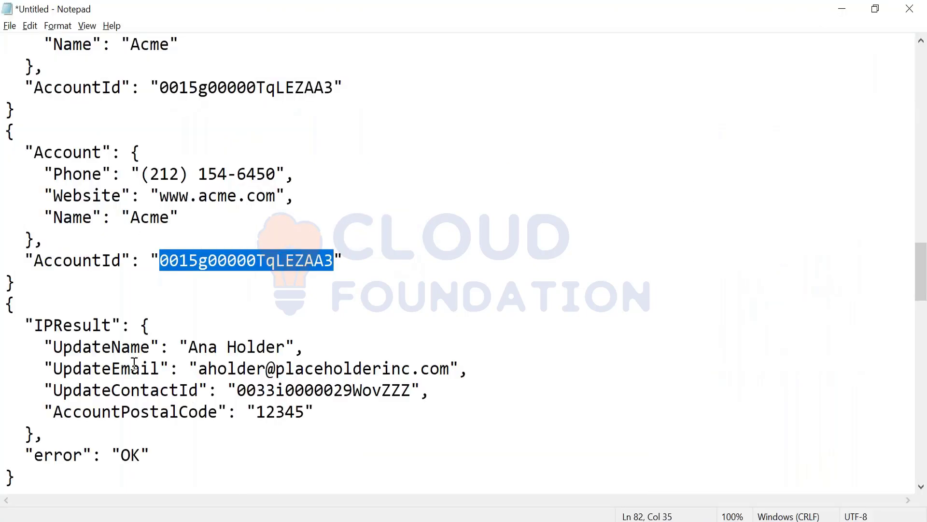
drag(131, 325, 164, 428)
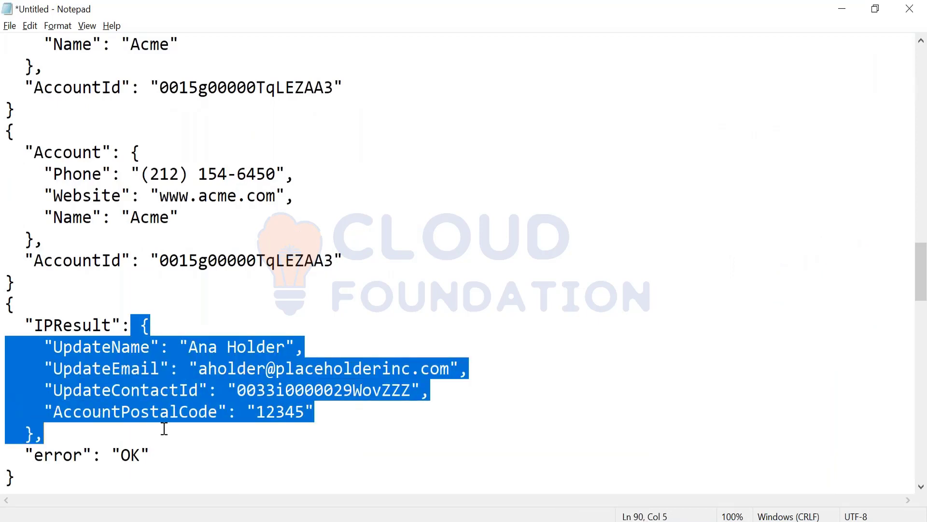
key(alt+Tab)
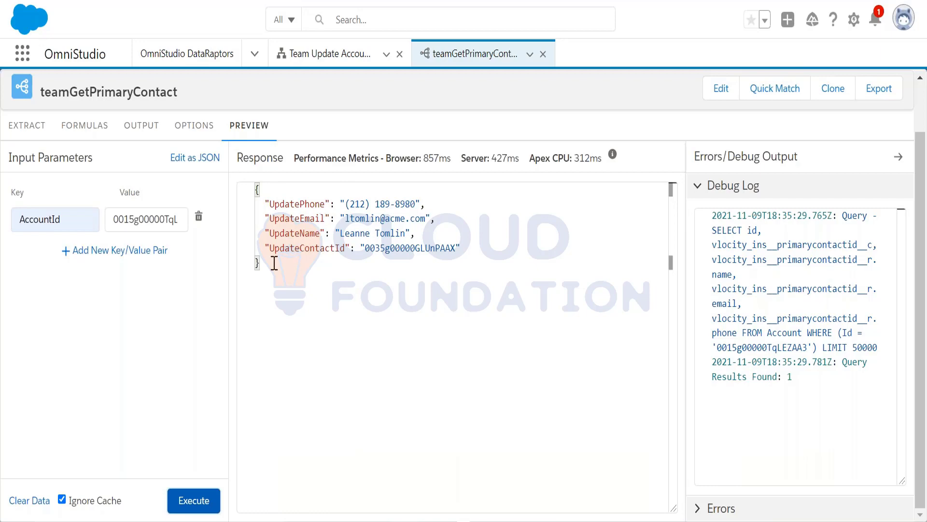
drag(274, 264, 251, 192)
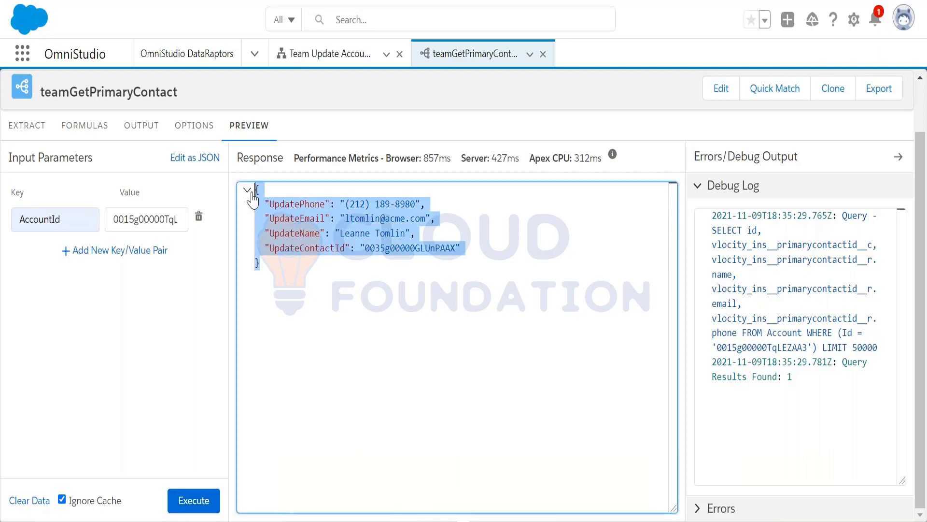
click(272, 285)
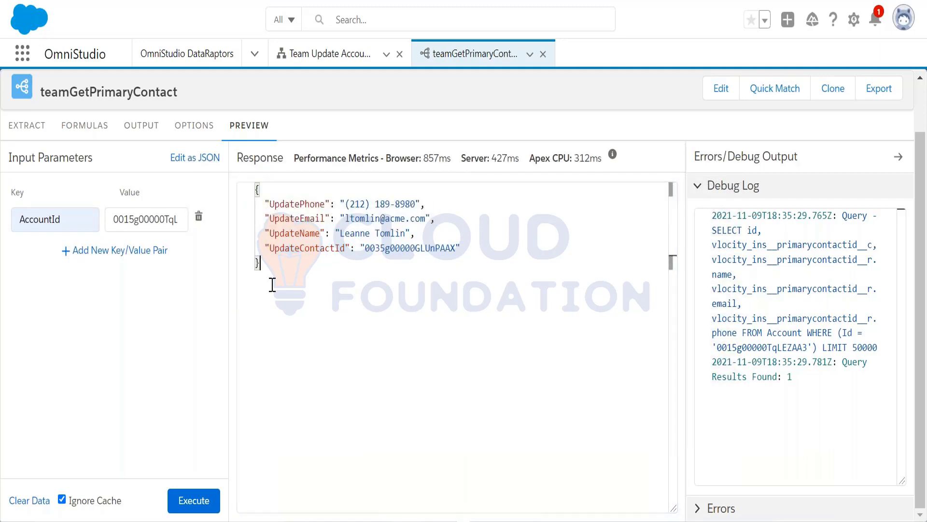
key(ctrl+a)
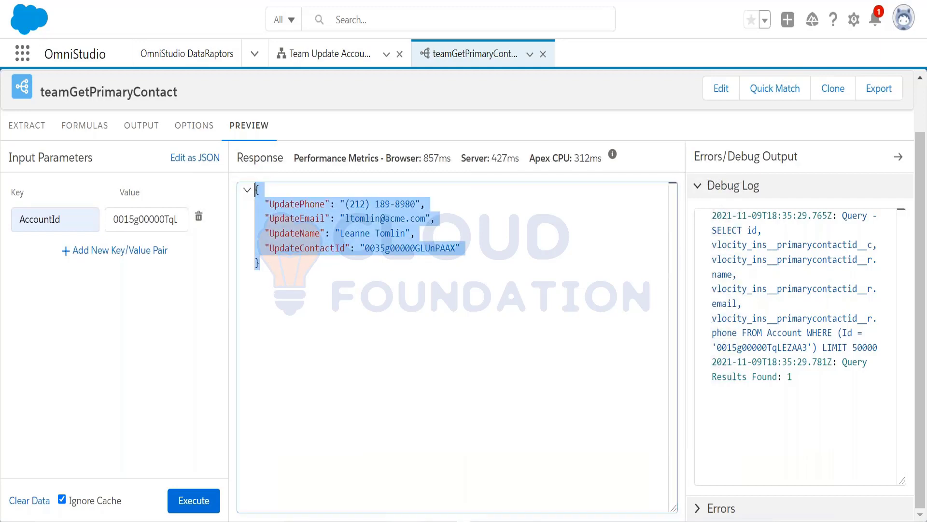
click(288, 284)
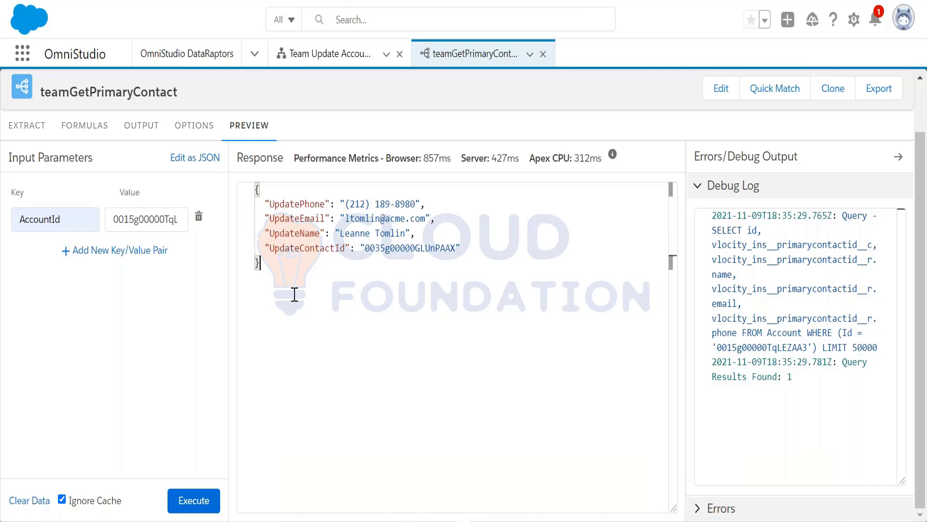
Open the OmniStudio Integration Procedures page, and check which integration procedure IPGetAccountPriContactDetails calls in the Team Update Account Primary Contact OmniScript.
click(255, 54)
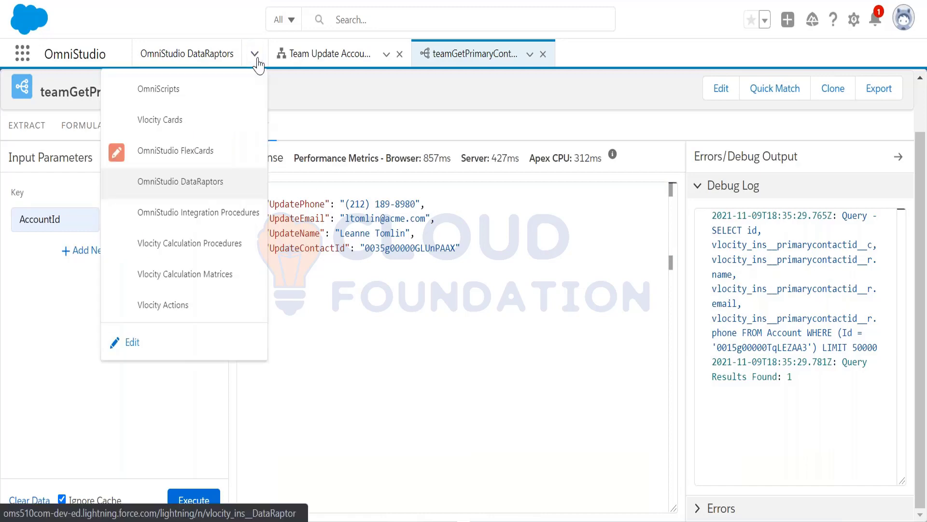
click(215, 215)
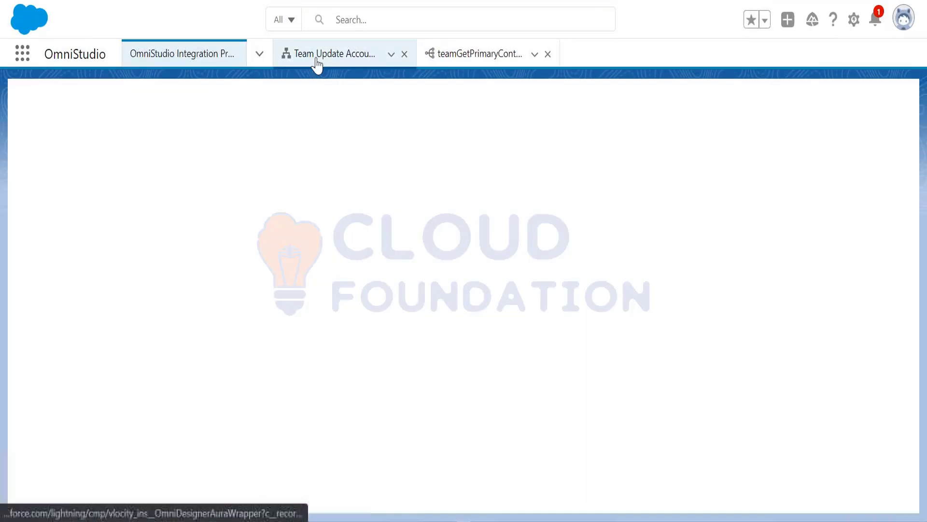
click(317, 60)
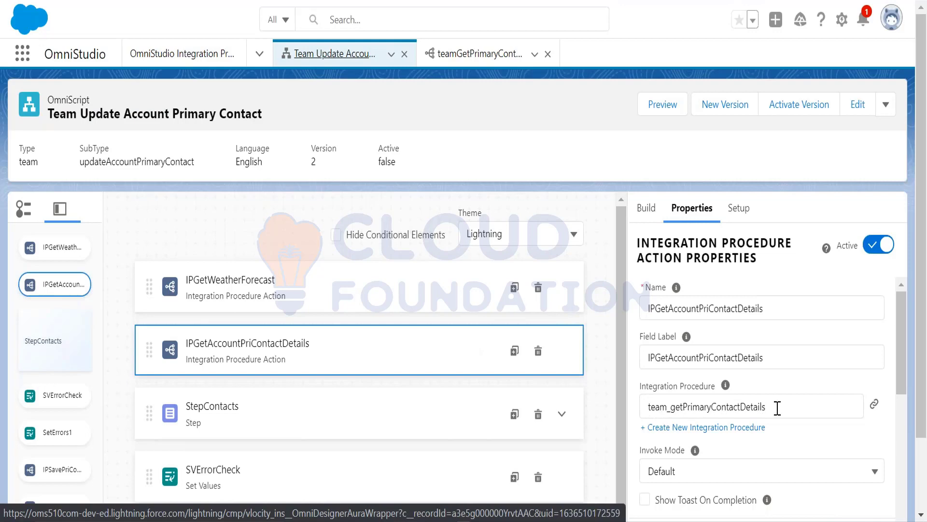
drag(777, 408, 644, 408)
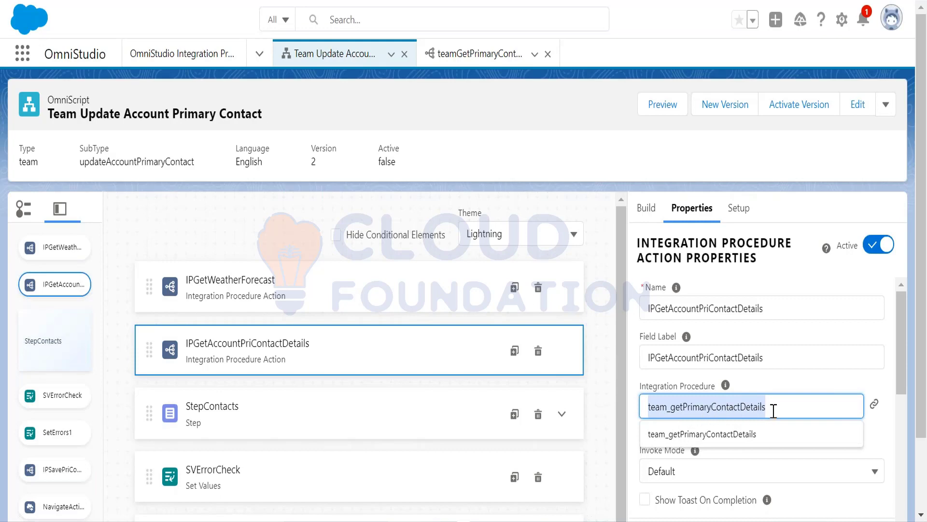
click(786, 389)
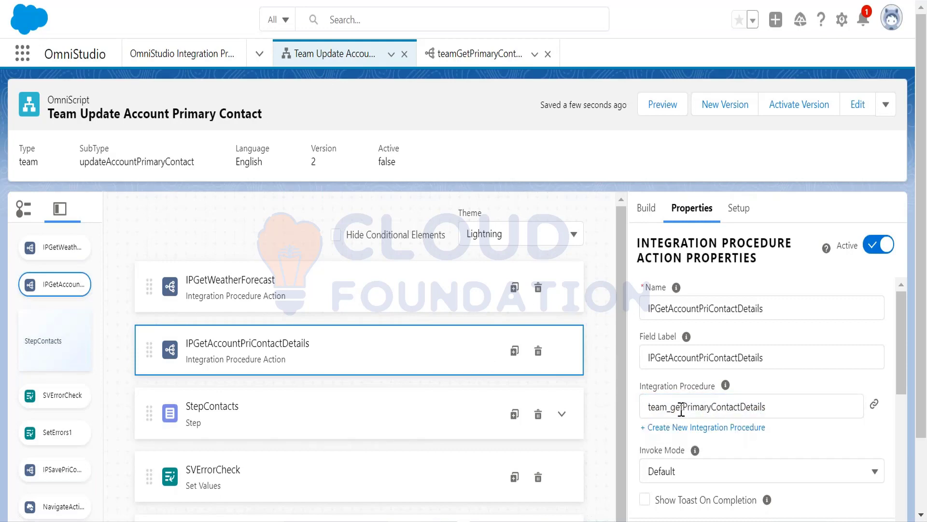
Search the integration procedures for "team" and open Team Starter Get Primary Contact Details (Version 1) under team/getPrimaryContactDetails.
click(189, 57)
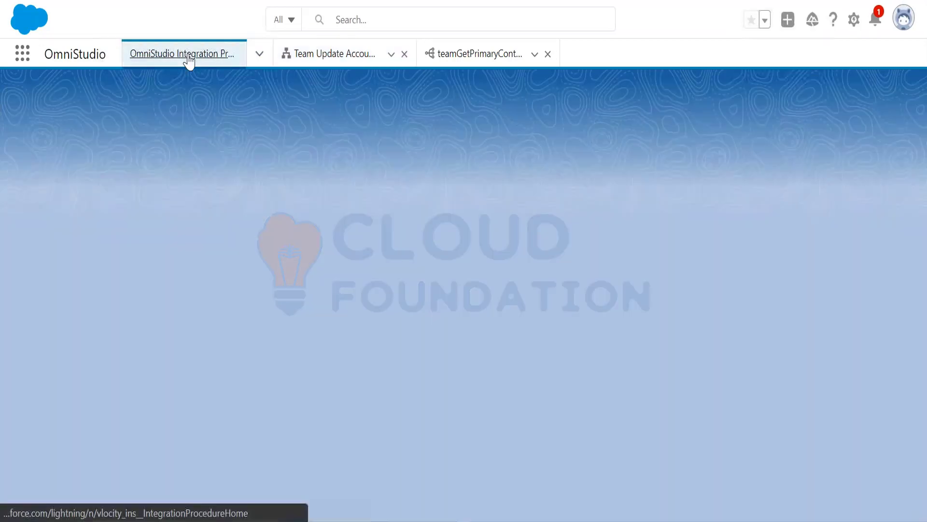
click(626, 114)
text(team)
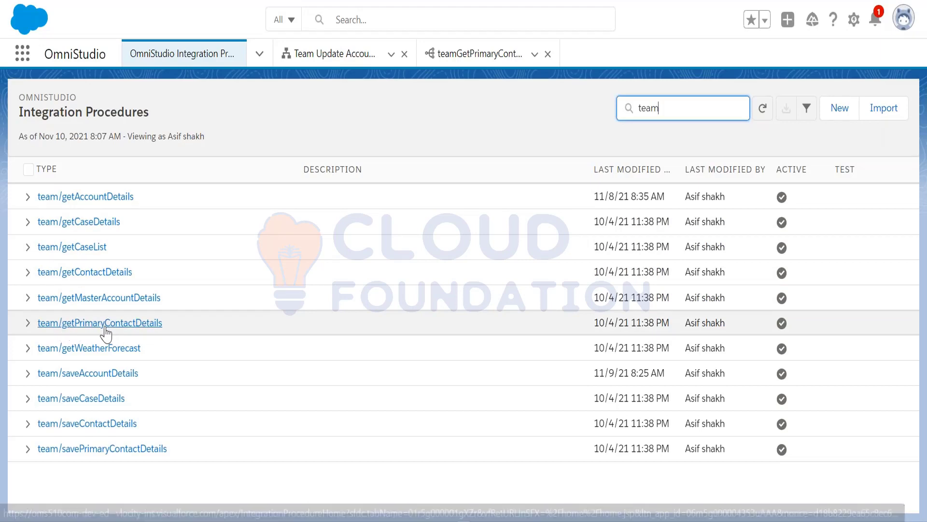
click(313, 55)
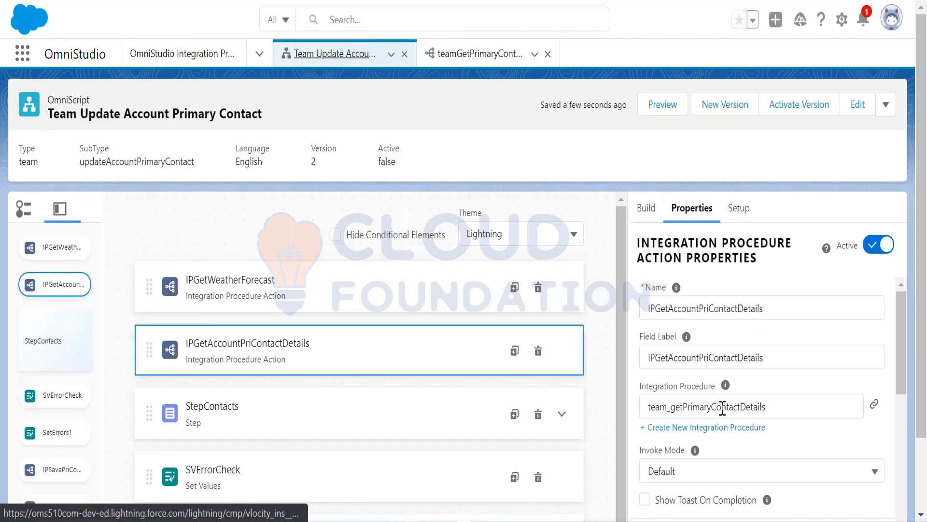
click(200, 45)
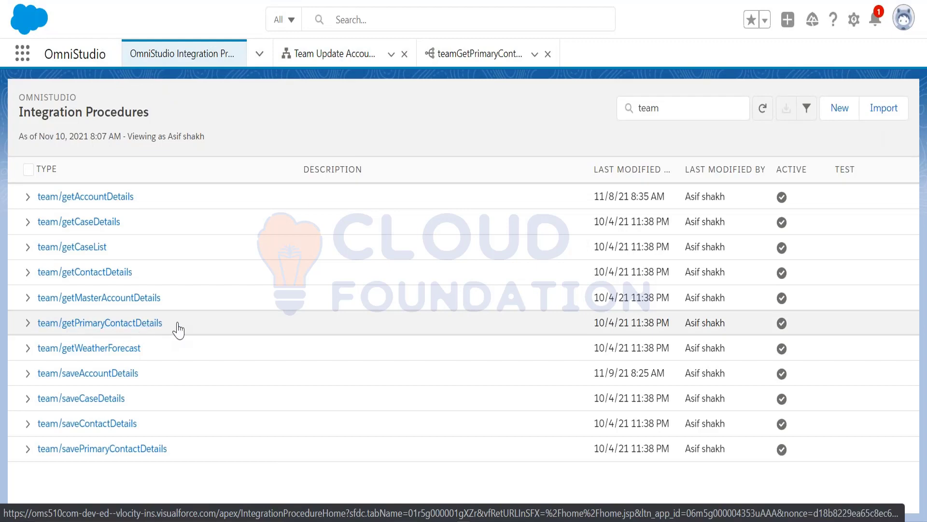
click(28, 323)
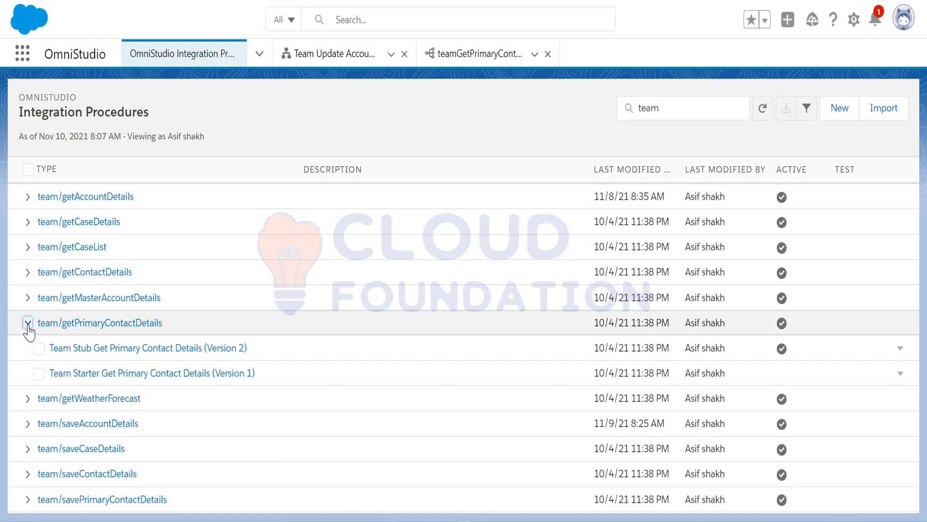
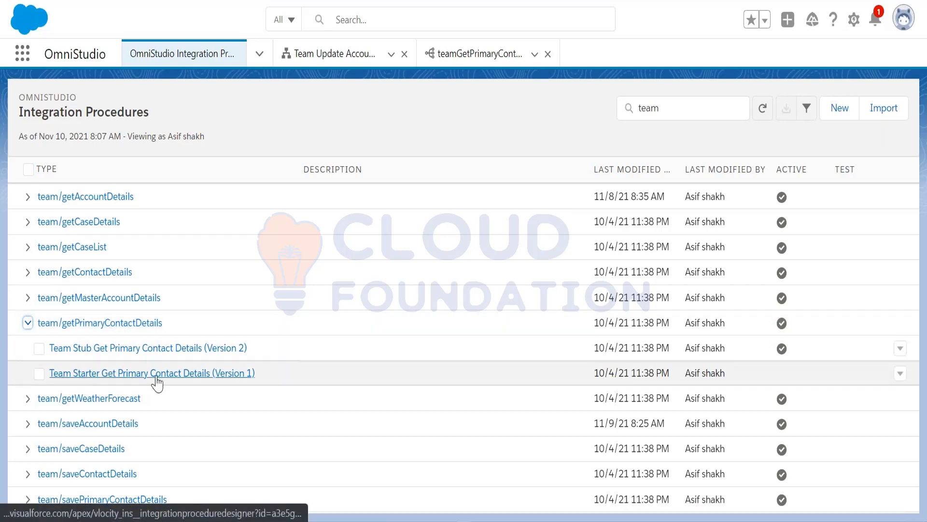
click(176, 375)
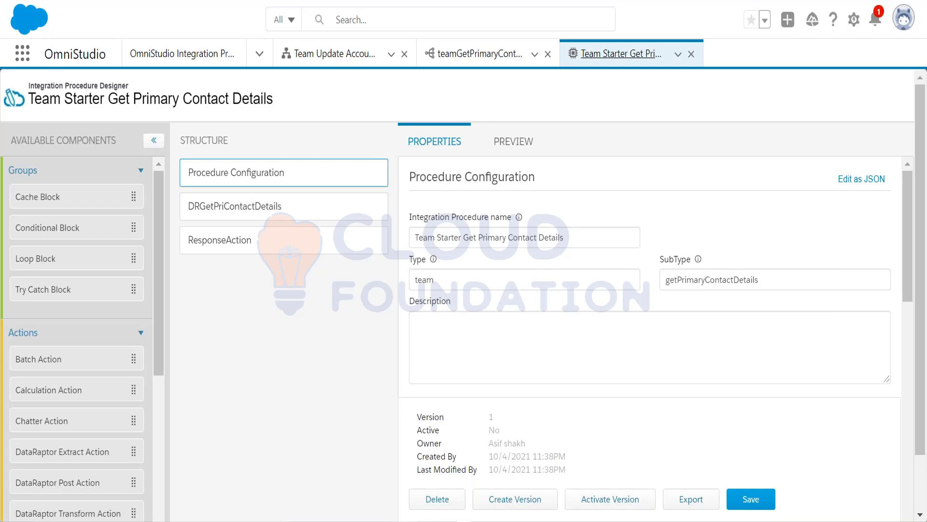
Set the DataRaptor Interface of the DRGetPriContactDetails action to teamGetPrimaryContact.
mouse_move(231, 215)
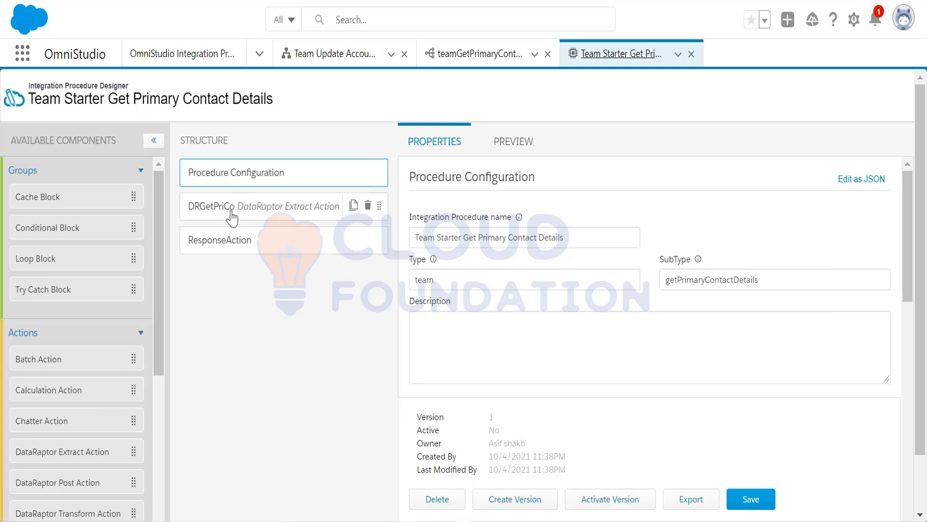
click(232, 213)
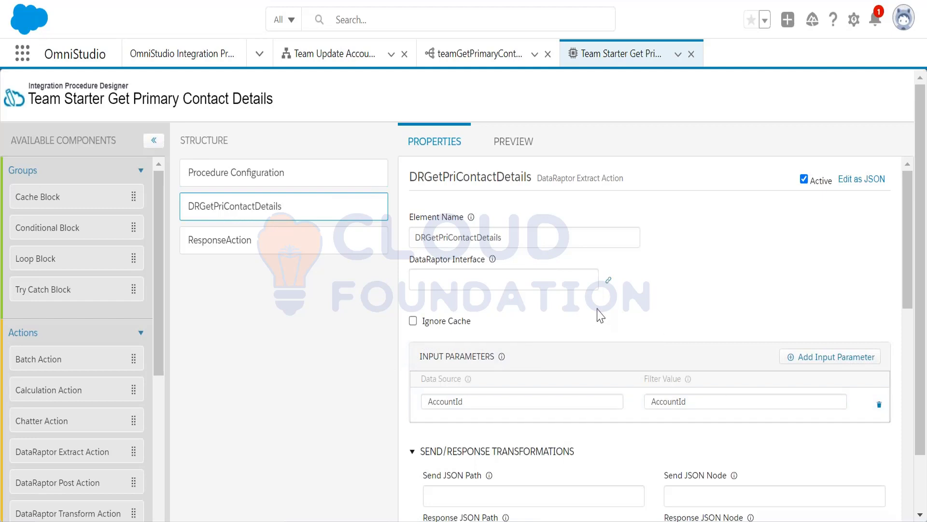
mouse_move(492, 260)
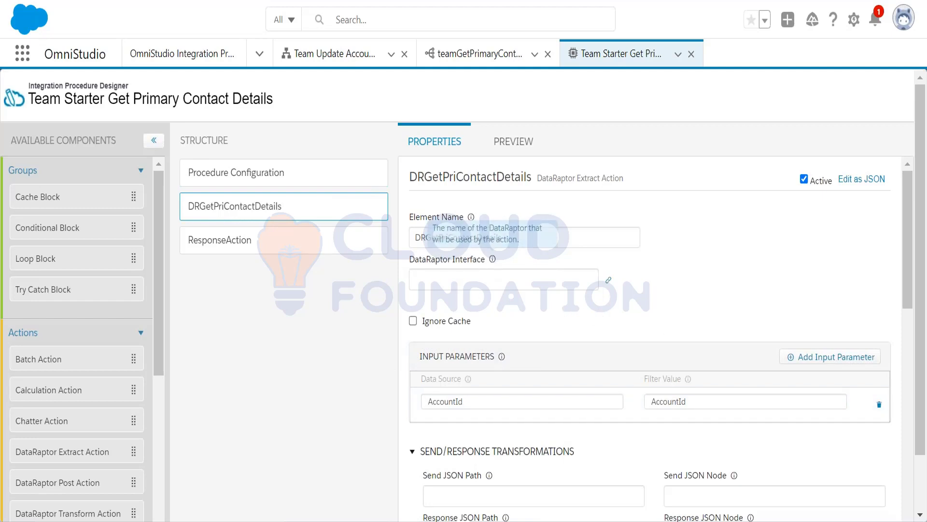
click(459, 274)
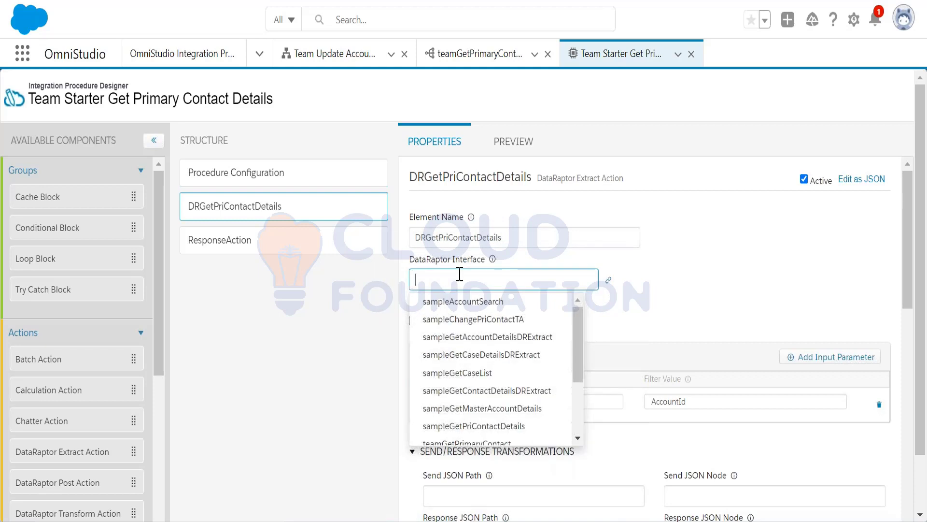
text(team)
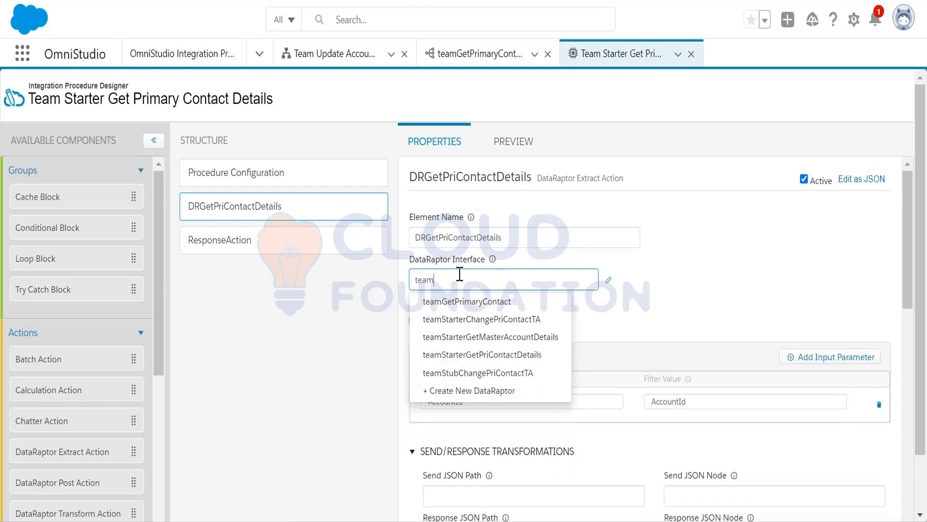
click(465, 302)
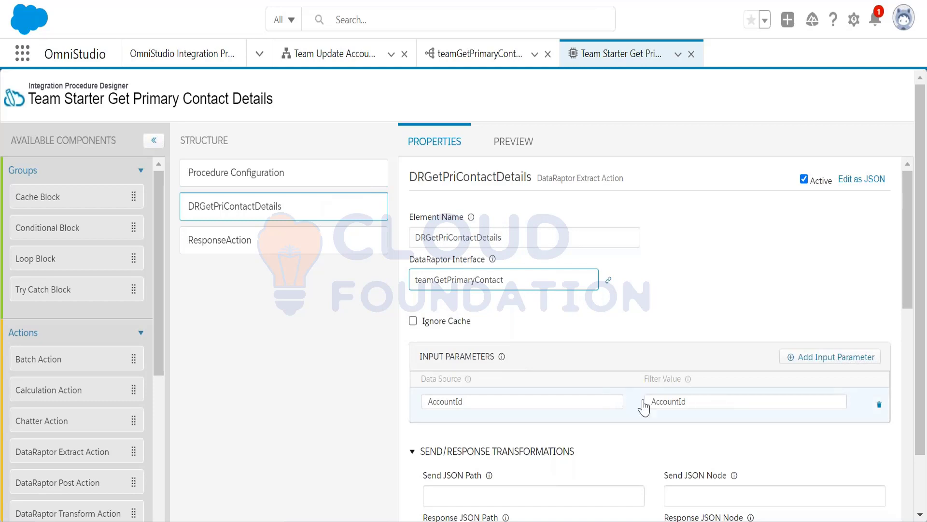
Compare the action's AccountId filter value with the input parameter in the teamGetPrimaryContact DataRaptor preview.
double_click(678, 399)
key(ctrl+c)
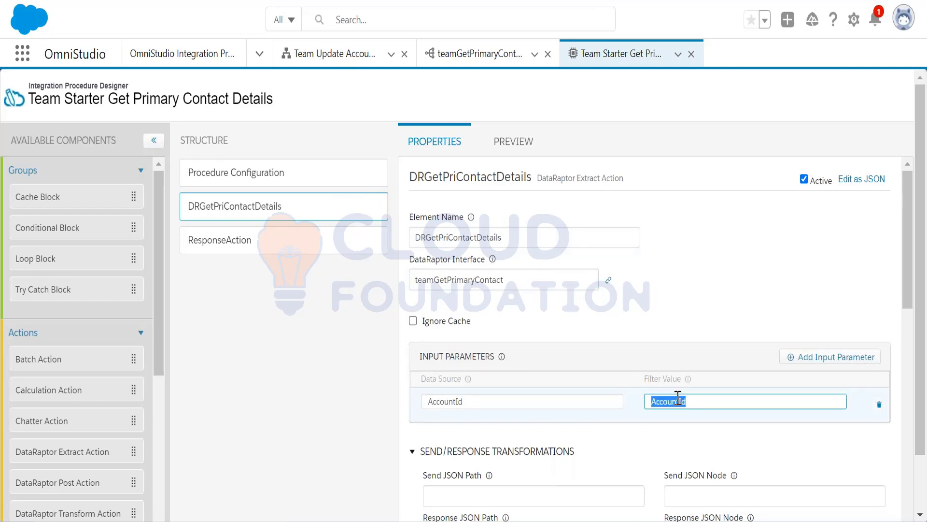
click(681, 314)
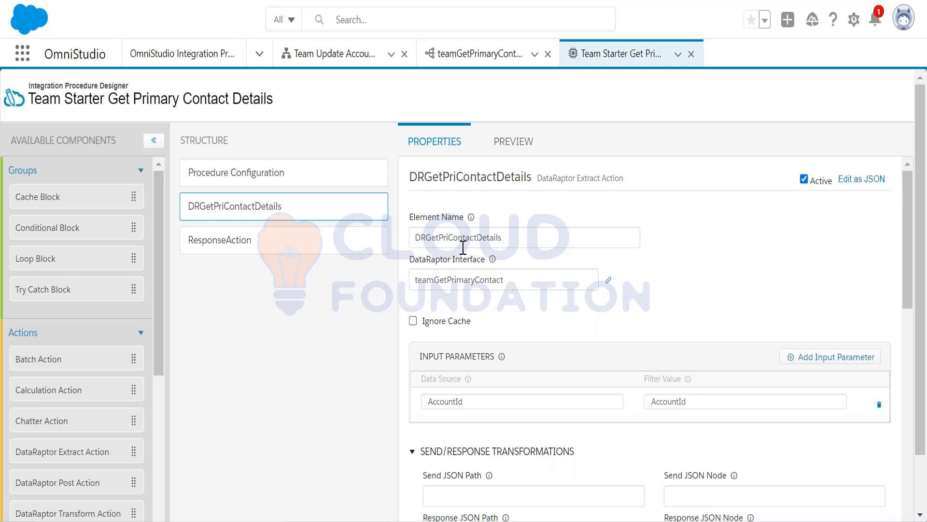
click(478, 54)
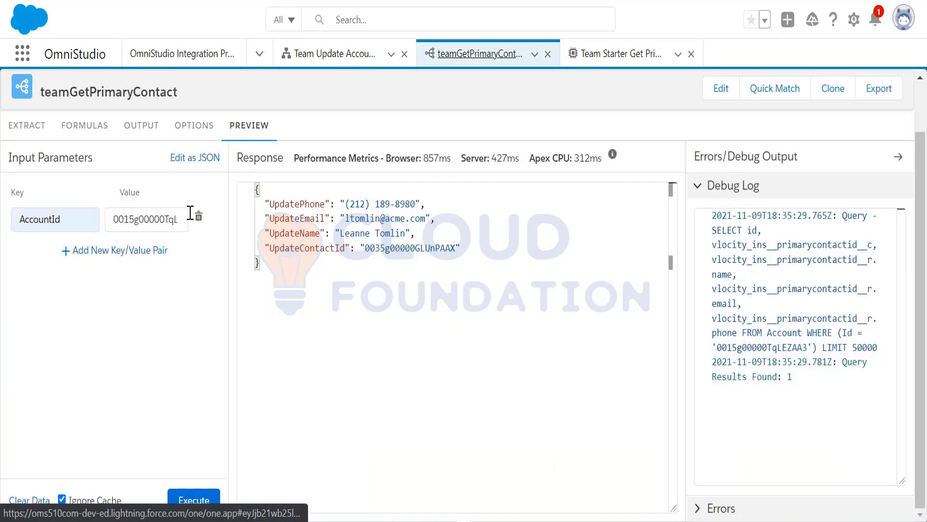
click(618, 54)
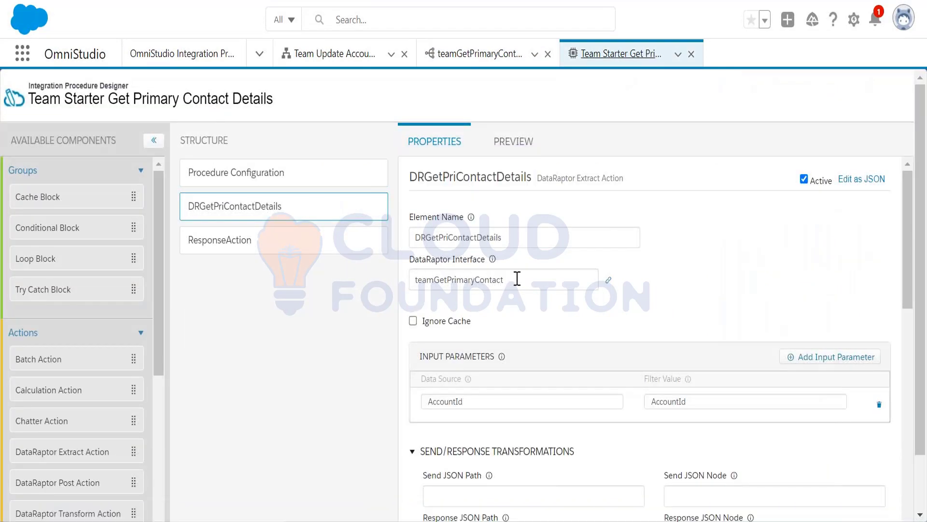
Open the integration procedure's preview and leave the AccountId parameter's value empty.
click(513, 141)
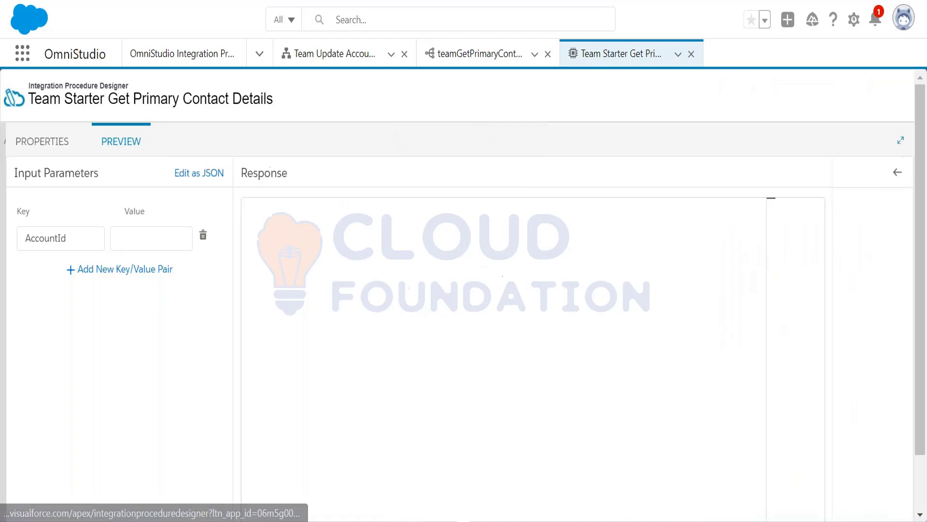
click(134, 235)
key(ctrl+v)
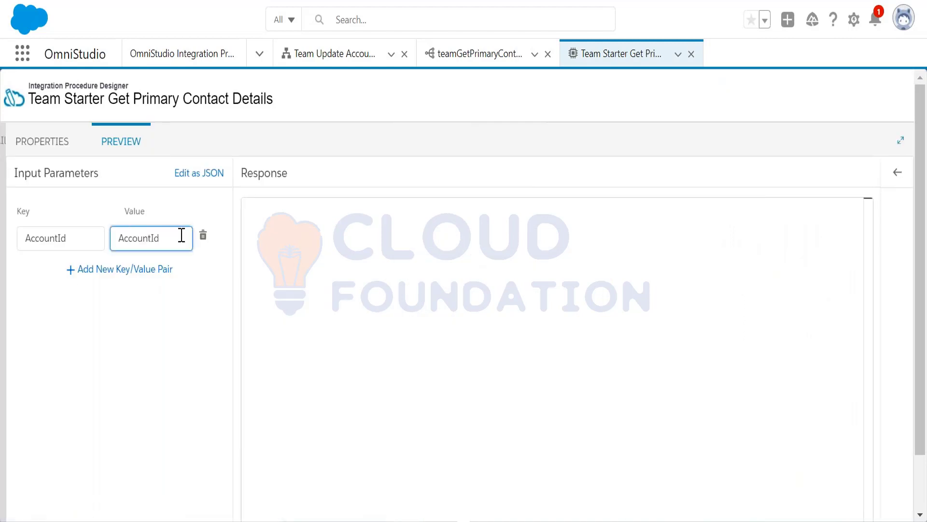
drag(182, 234, 84, 241)
key(BackSpace)
Copy the account record ID from the JSON notes in Notepad into the preview's AccountId value and execute the procedure.
key(alt+Tab)
click(200, 256)
double_click(201, 253)
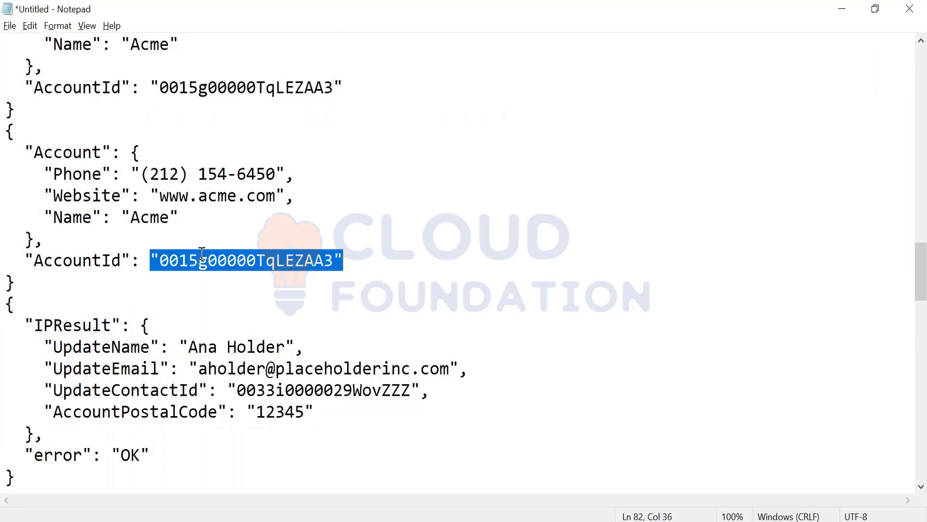
click(202, 254)
drag(161, 260, 334, 268)
key(ctrl+c)
key(alt+Tab)
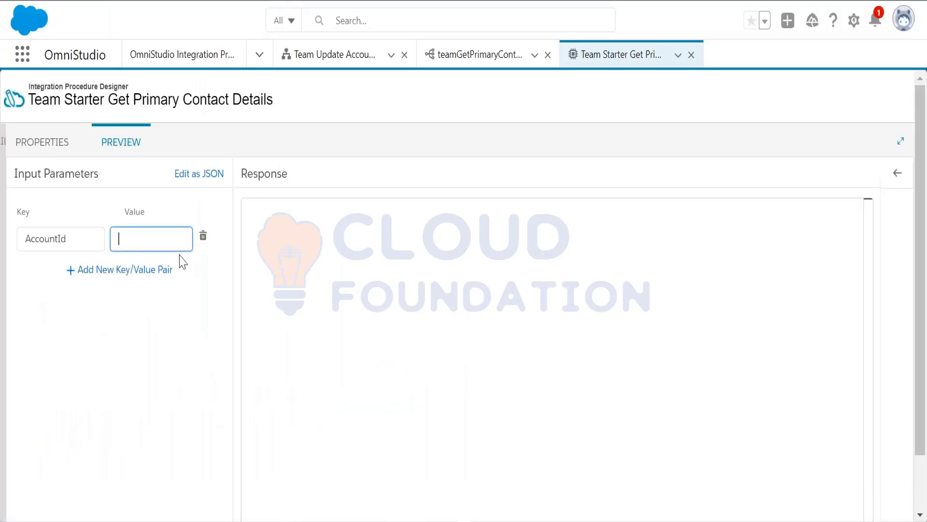
key(ctrl+v)
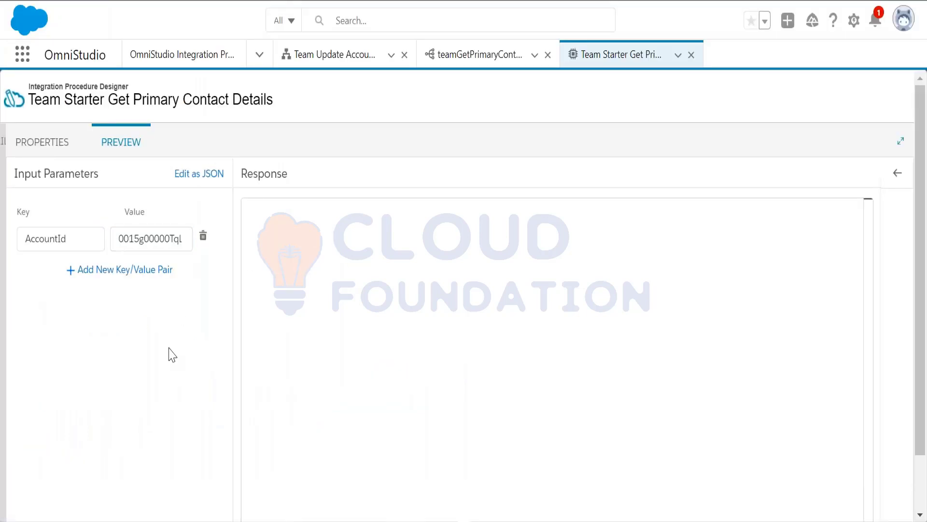
scroll(173, 355, down, 2)
click(193, 484)
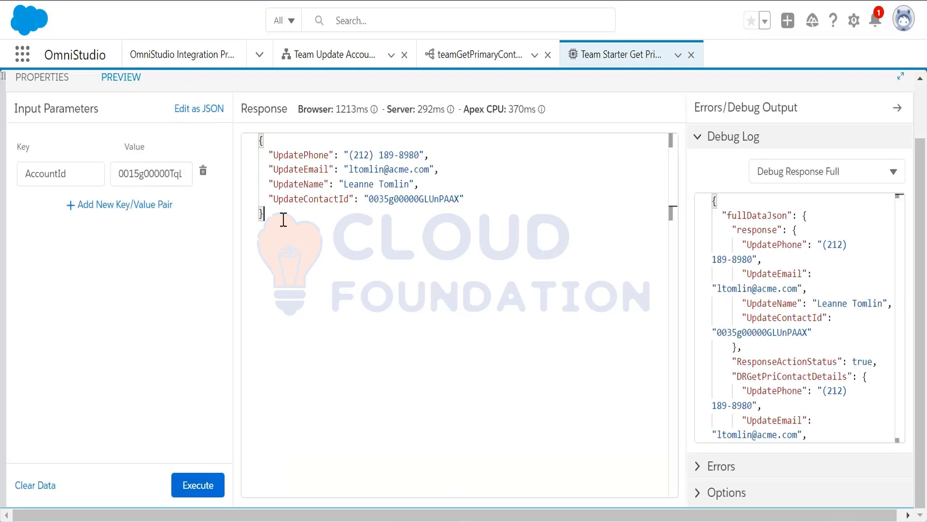
Examine the primary contact details in the preview response.
drag(284, 220, 259, 140)
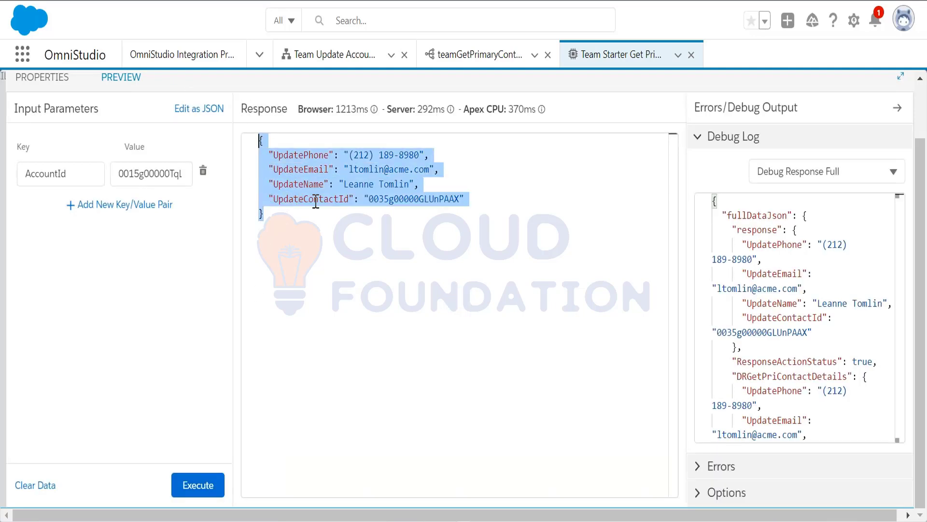
click(306, 222)
drag(296, 222, 259, 141)
Remove one character from the AccountId value and execute the procedure with the invalid ID.
click(159, 172)
key(BackSpace)
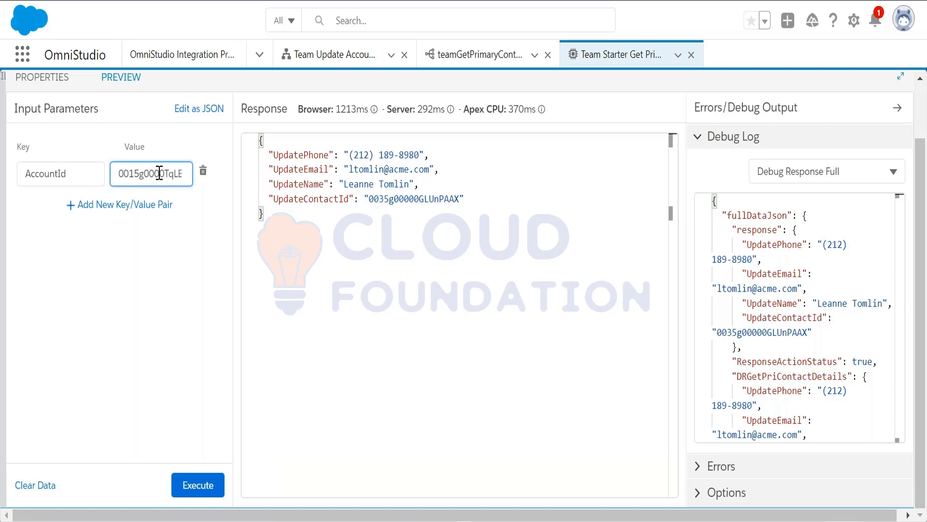
click(193, 485)
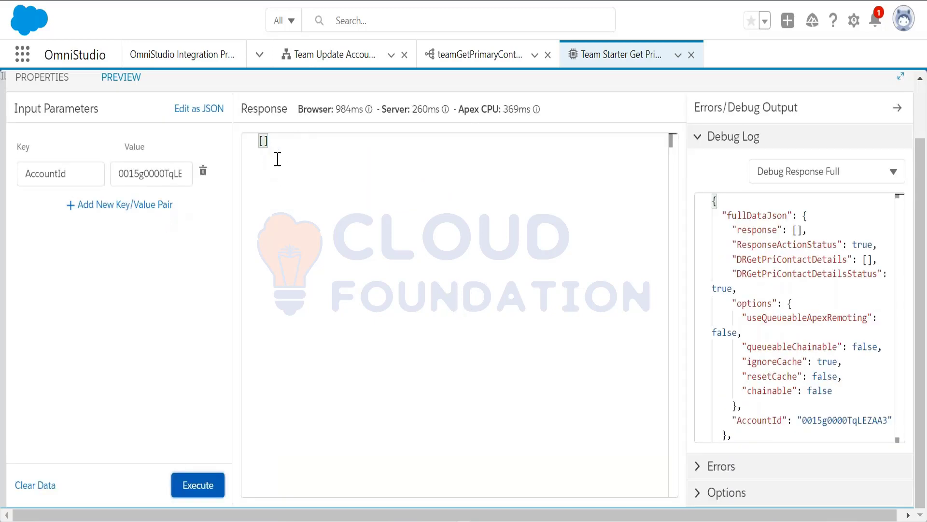
Restore the full account record ID in the AccountId value, execute the procedure again and review the response.
double_click(180, 174)
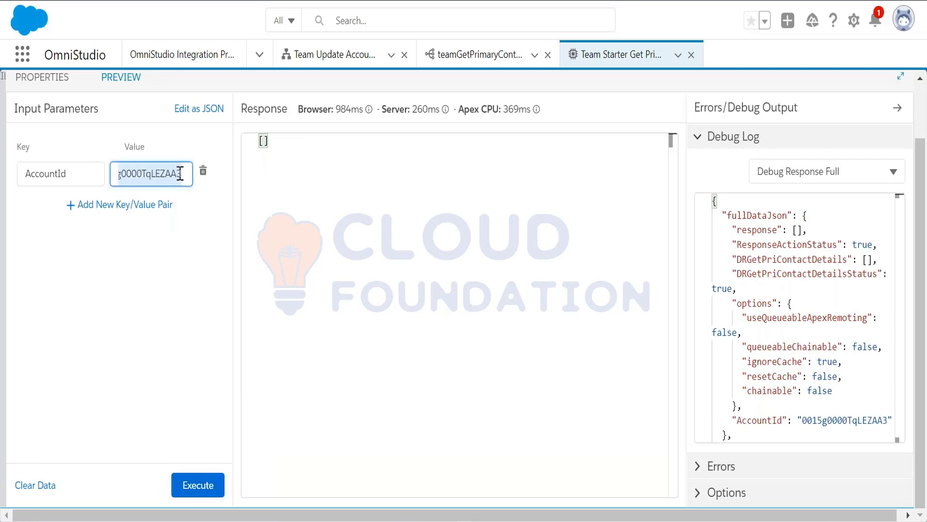
click(197, 486)
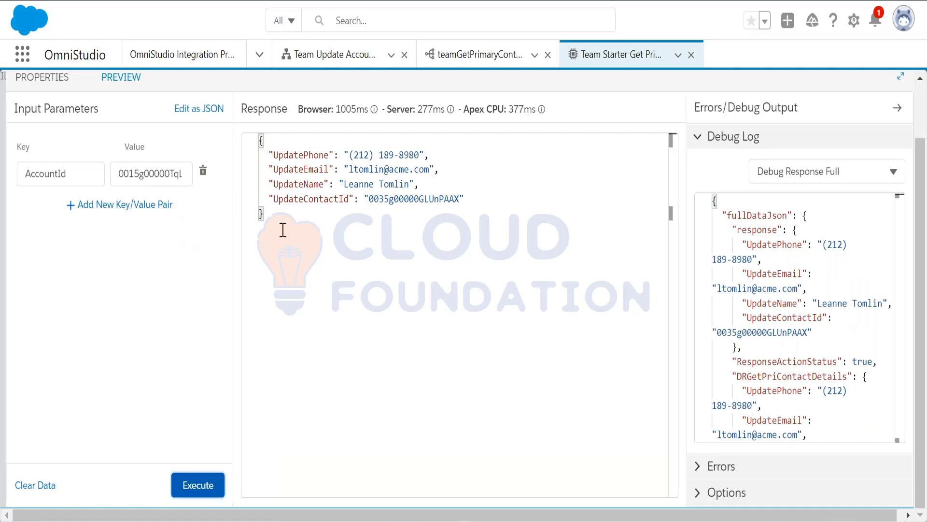
drag(283, 230, 255, 145)
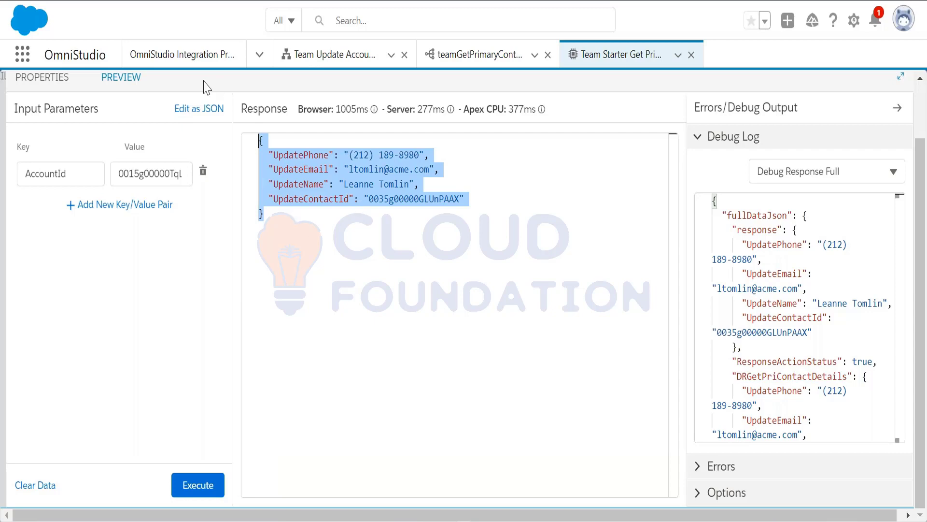
Examine the ResponseAction's Send JSON Path in its properties and compare it with the preview response.
click(39, 83)
click(40, 79)
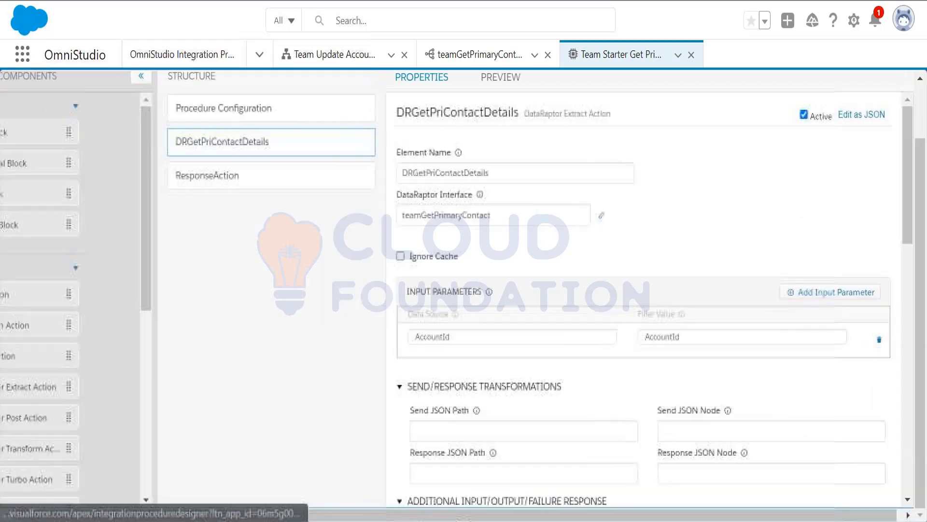
click(230, 186)
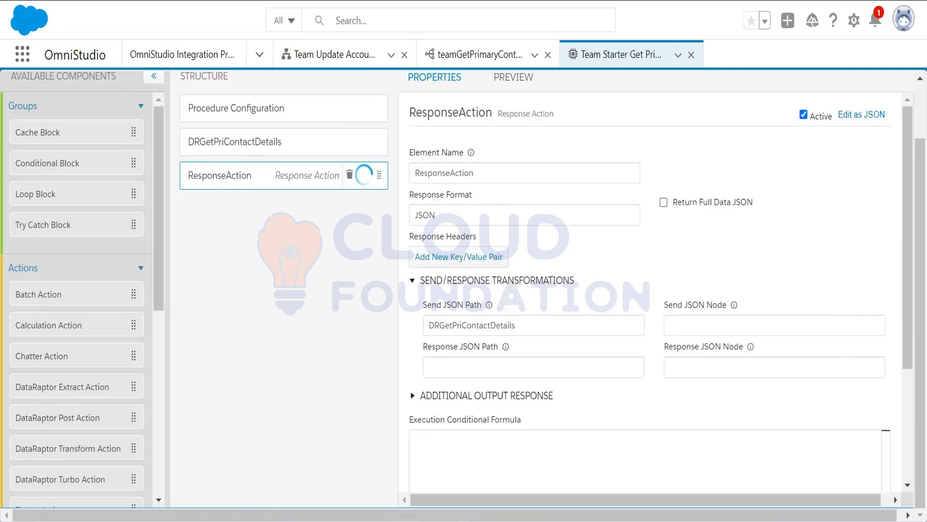
click(530, 328)
drag(523, 327, 418, 325)
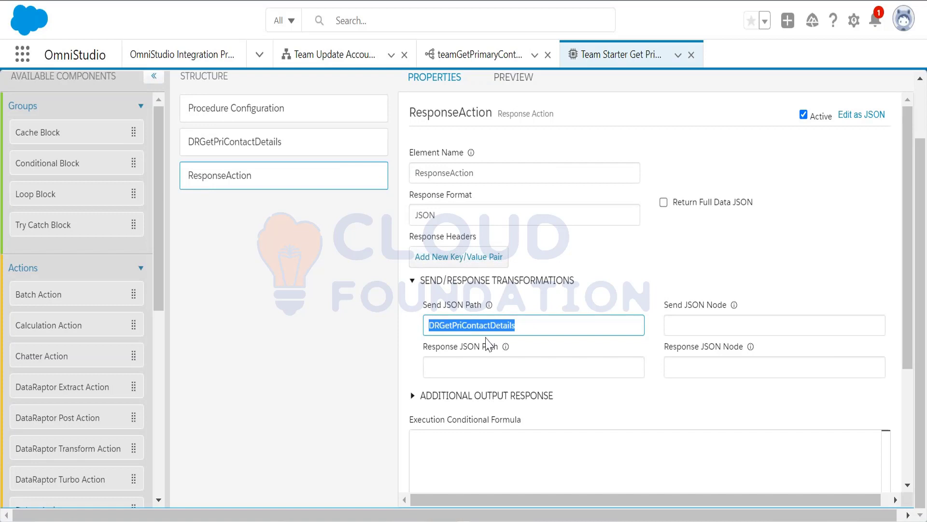
click(504, 79)
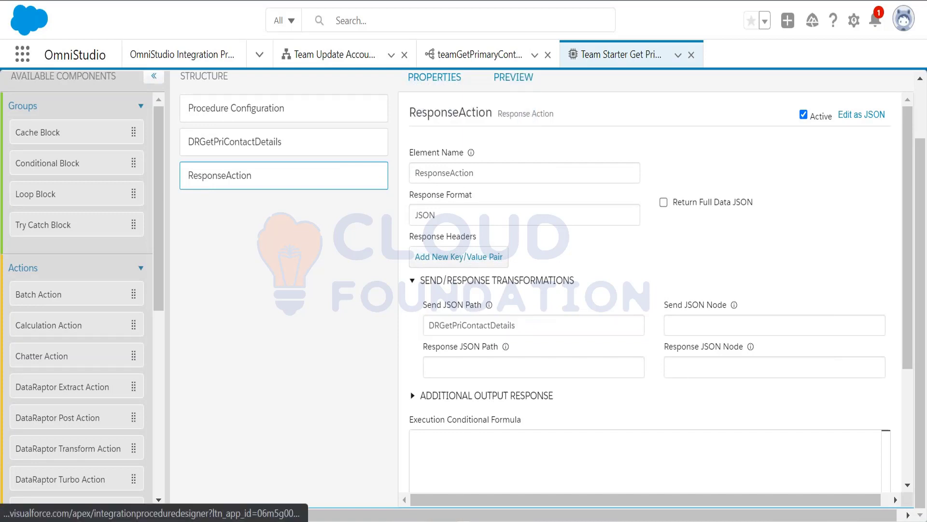
drag(275, 215, 259, 140)
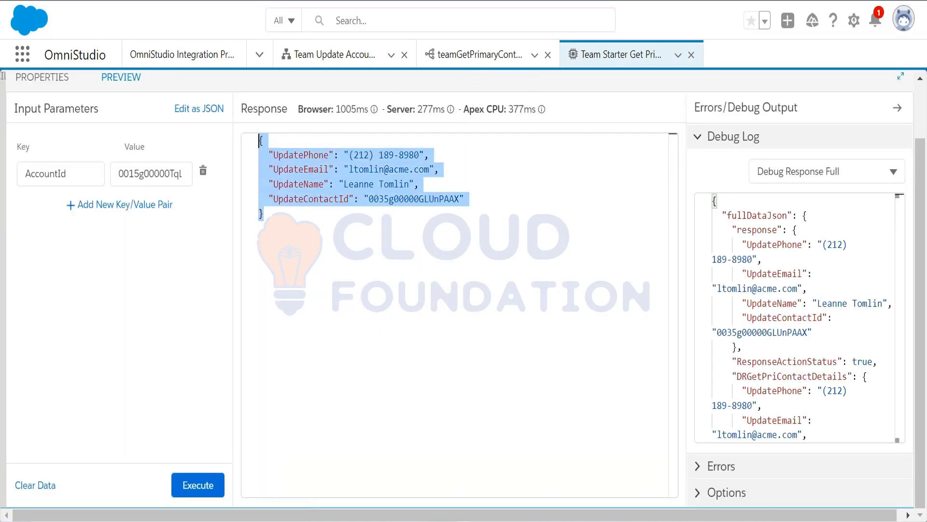
click(39, 83)
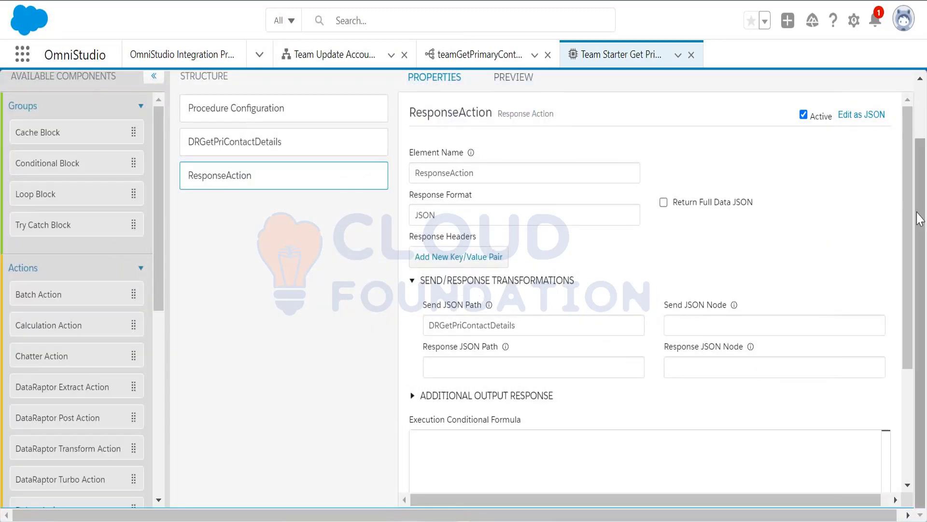
Clear the DataRaptor Interface of the DRGetPriContactDetails action.
scroll(917, 201, up, 2)
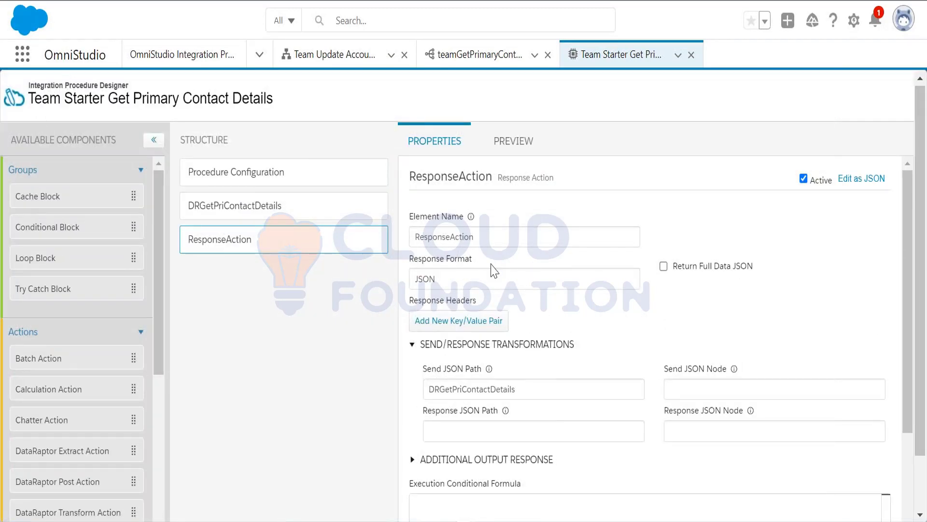
click(261, 206)
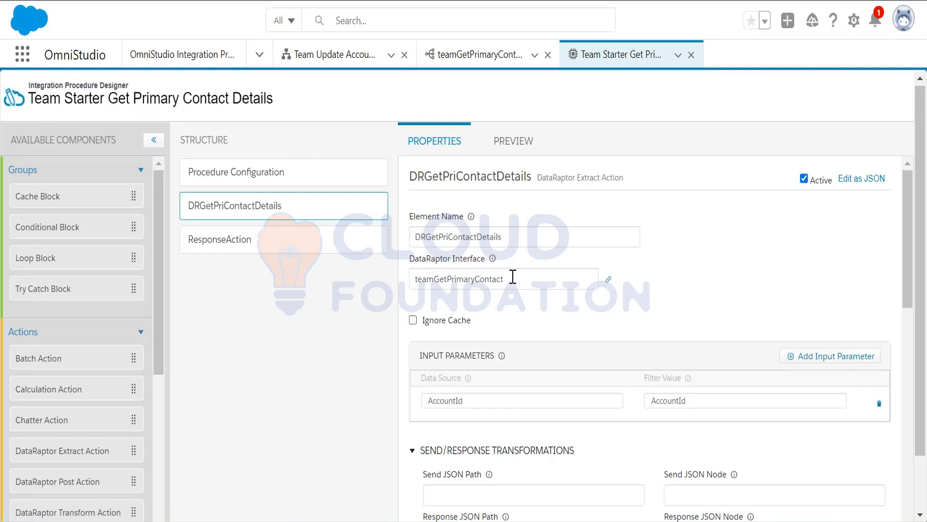
click(512, 278)
key(BackSpace)
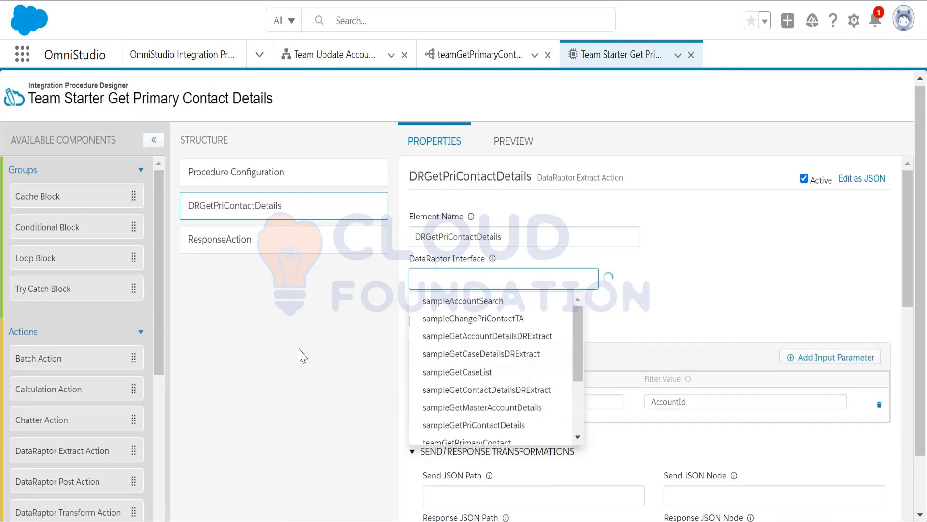
click(307, 346)
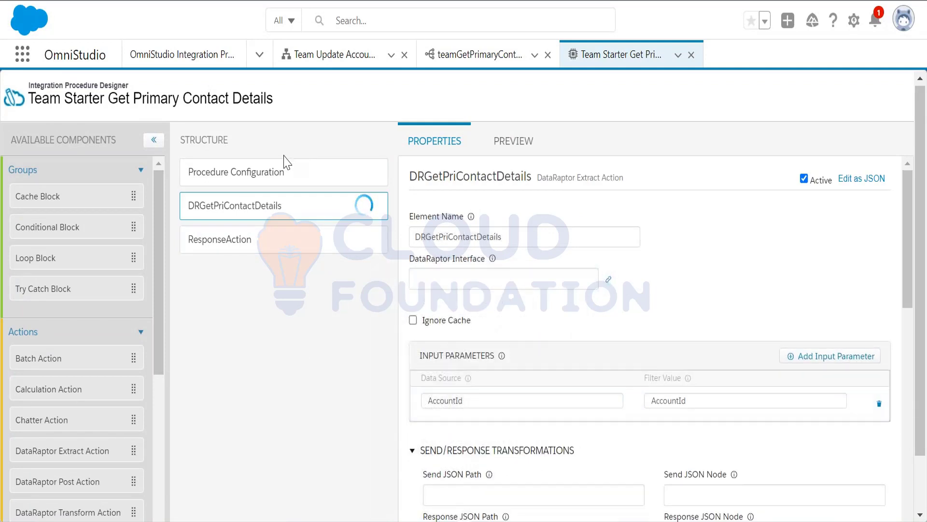
Create a new version of the integration procedure and rename it Team Get Primary Contact Details.
click(283, 174)
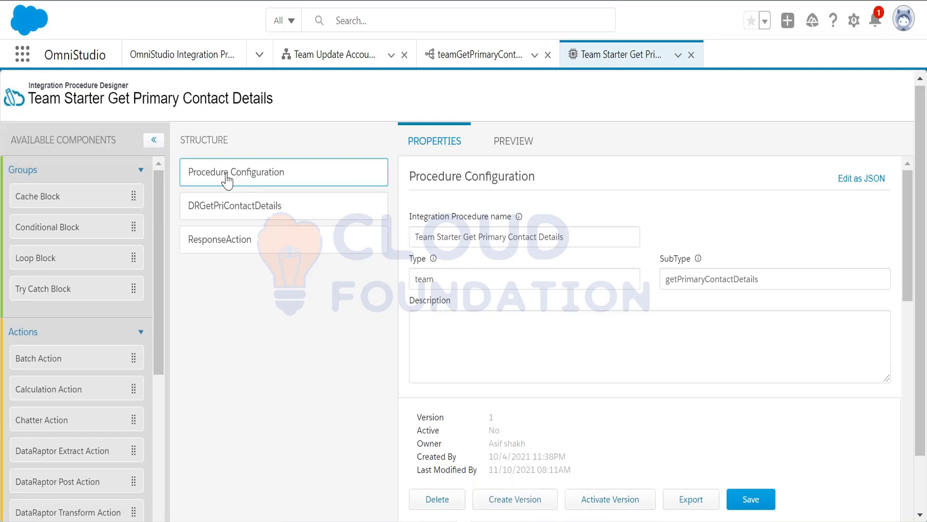
click(513, 501)
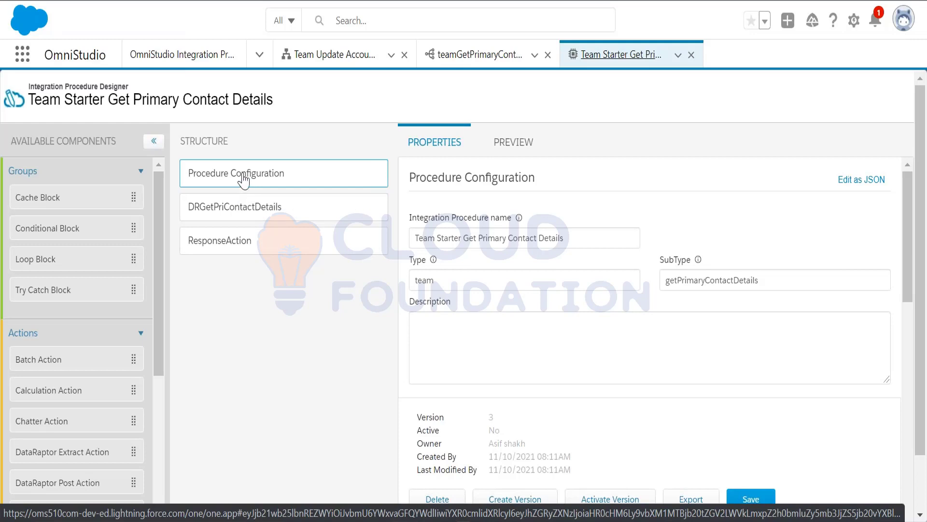
double_click(445, 238)
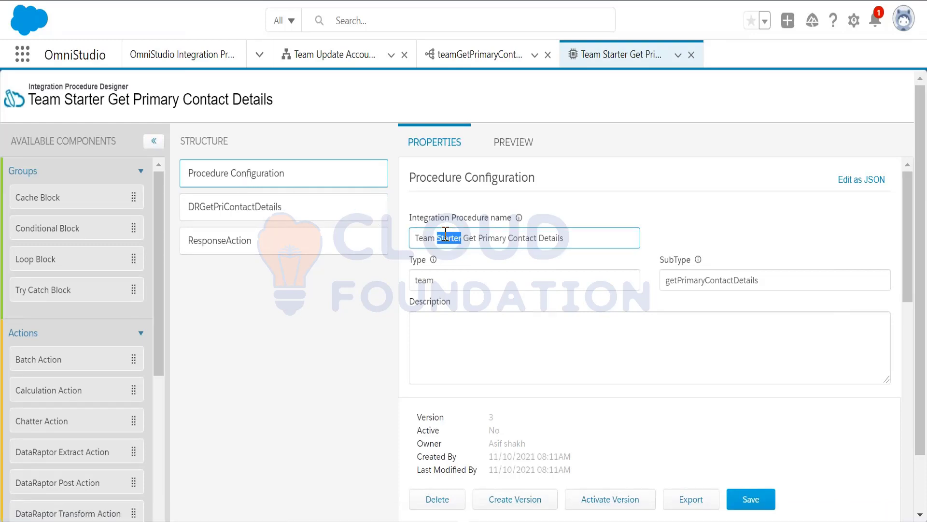
key(BackSpace)
key(BackSpace)
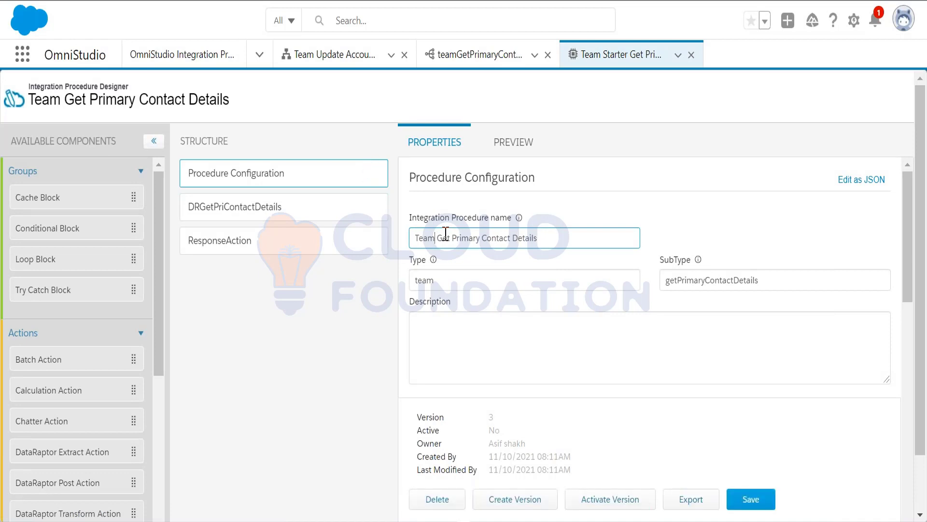
click(331, 310)
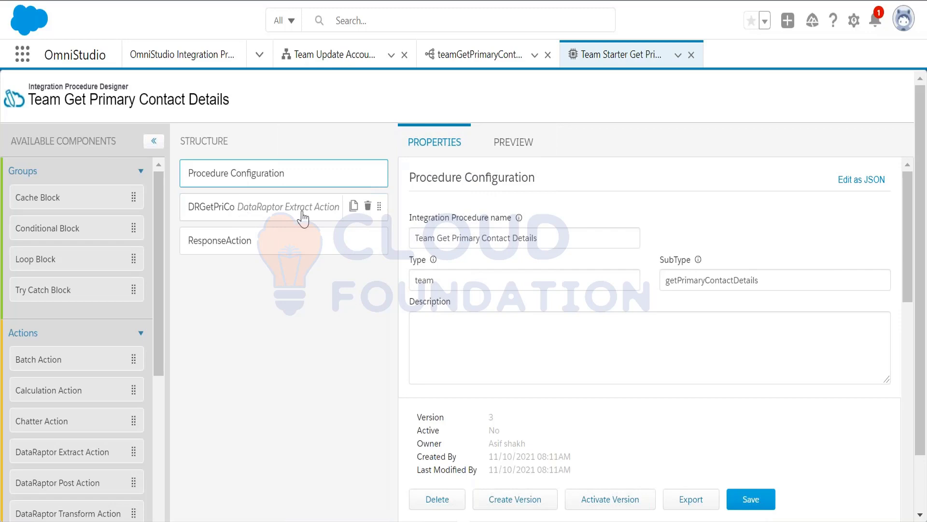
Set the DRGetPriContactDetails action's DataRaptor Interface to teamGetPrimaryContact and activate this version of the integration procedure.
click(244, 208)
click(458, 280)
text(team)
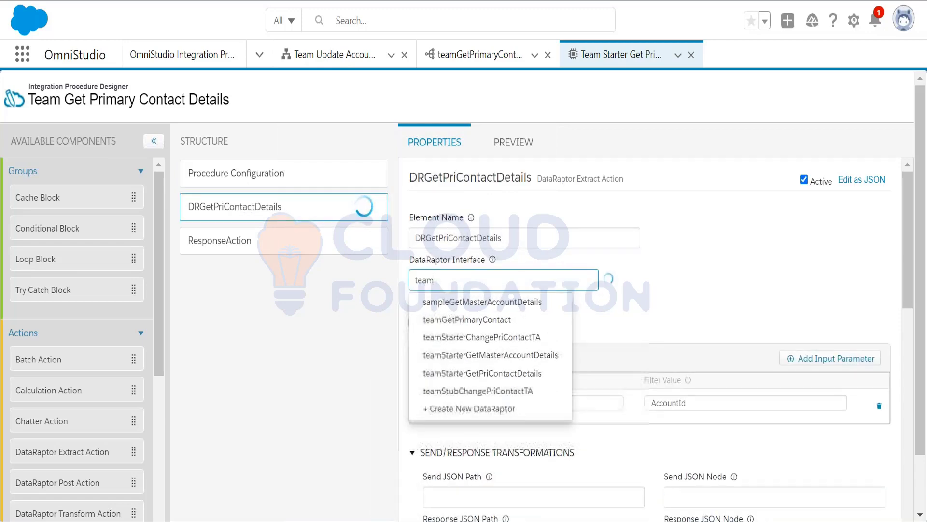
key(Down)
key(Return)
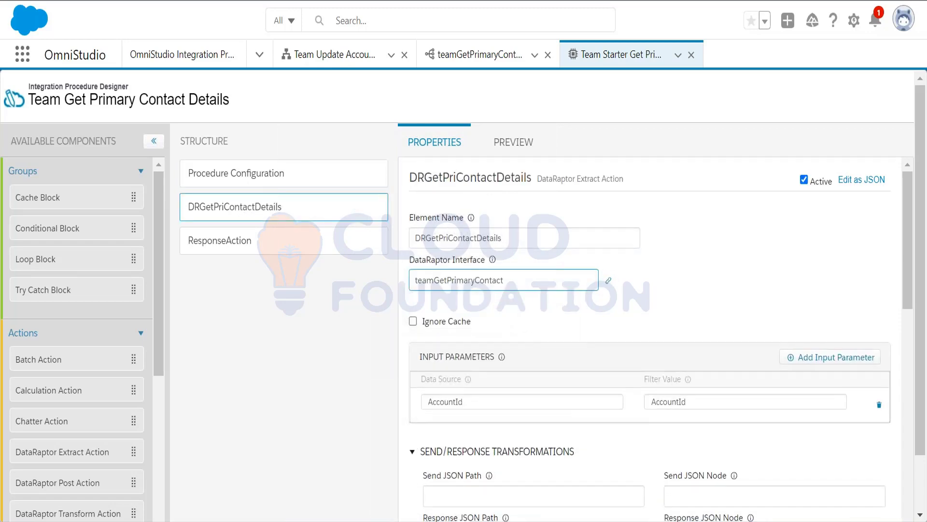
click(252, 174)
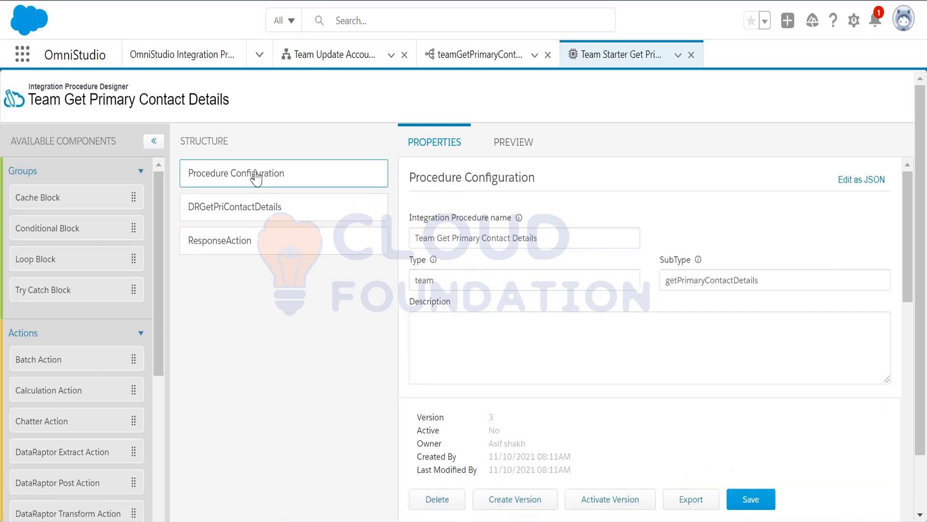
click(619, 504)
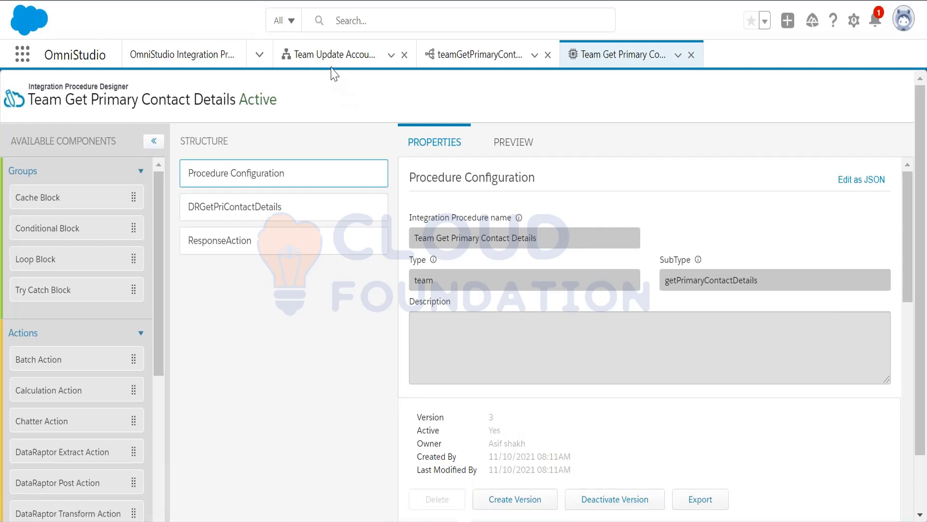
Preview the Team Update Account Primary Contact OmniScript with the account's record ID as Context ID and refresh it.
click(357, 57)
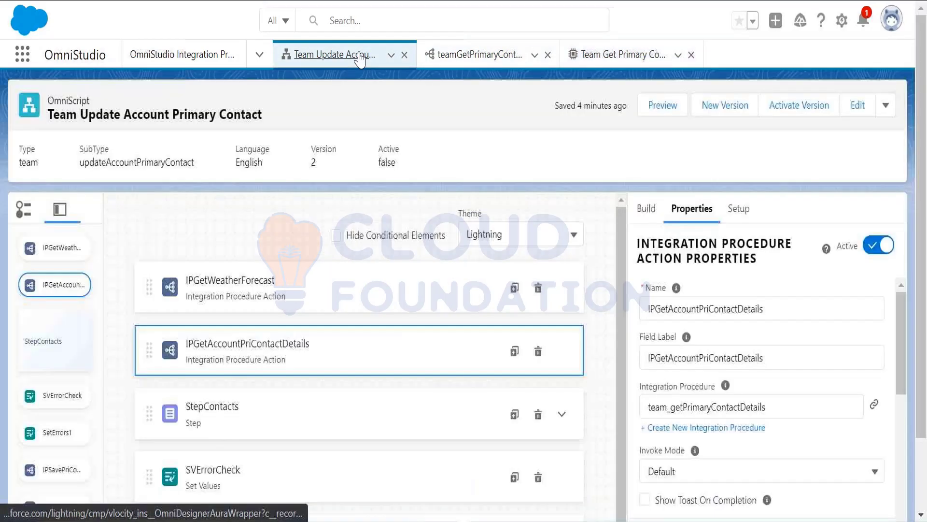
click(679, 105)
click(249, 238)
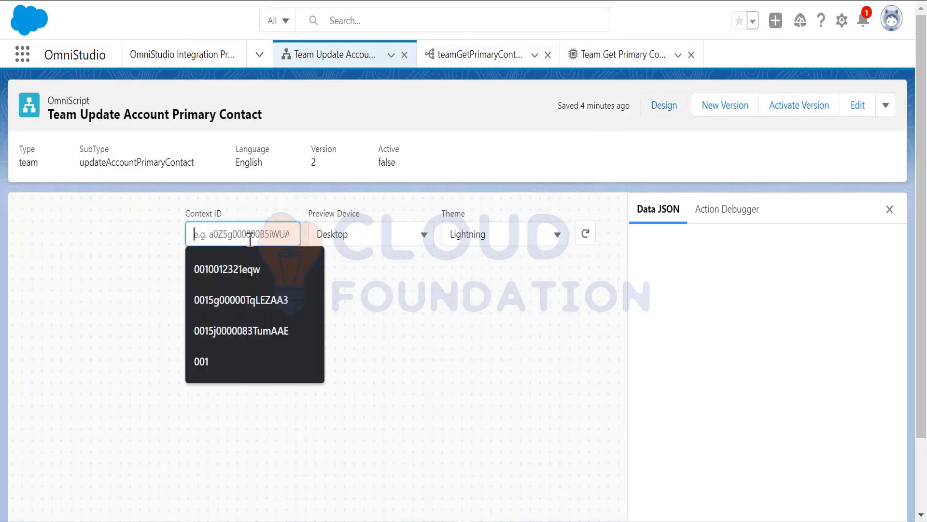
text(0015g00000TqLEZAA3)
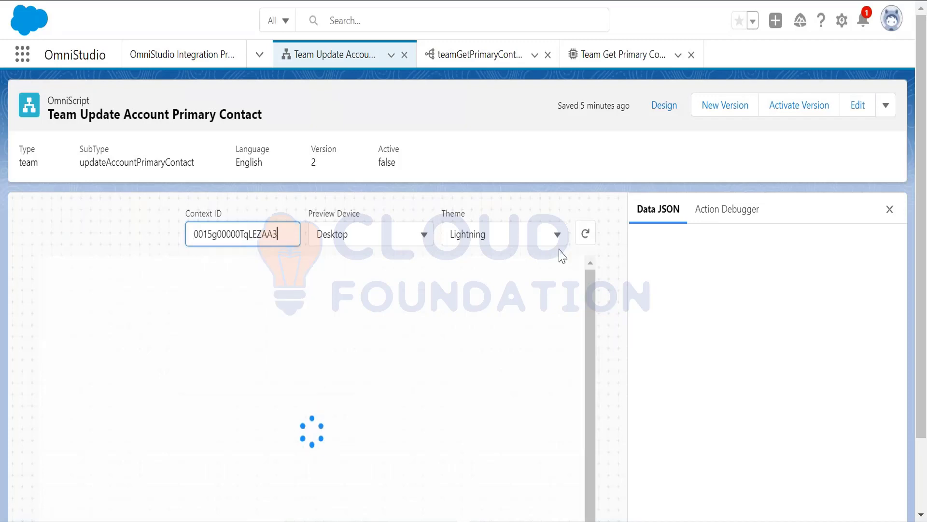
click(585, 234)
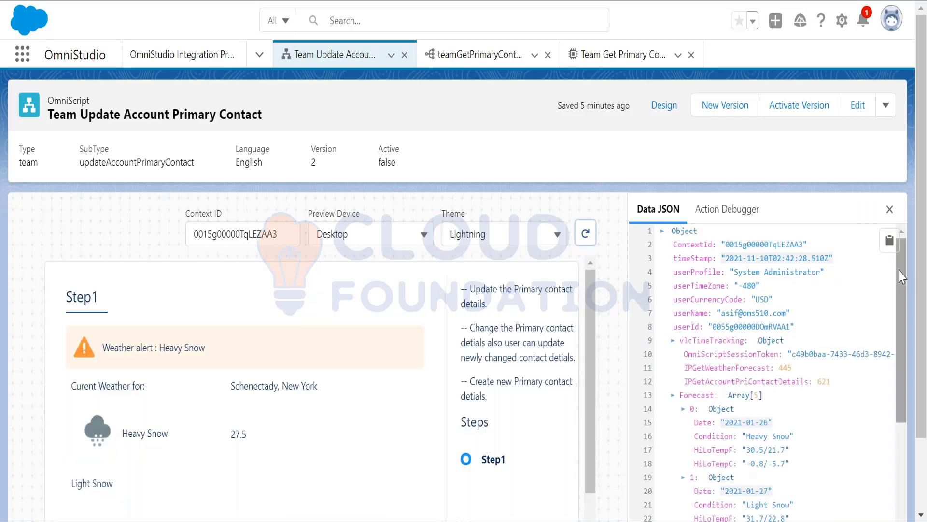
Examine the previewed Step1 contact fields and Data JSON, and dismiss the Zoom sign-out notice.
scroll(900, 284, down, 5)
scroll(925, 367, down, 2)
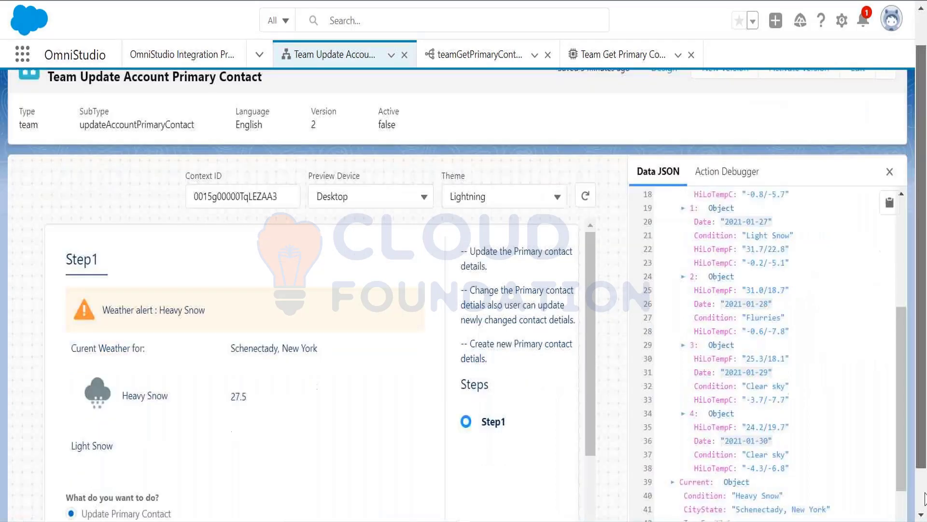
scroll(586, 364, down, 2)
scroll(600, 482, down, 2)
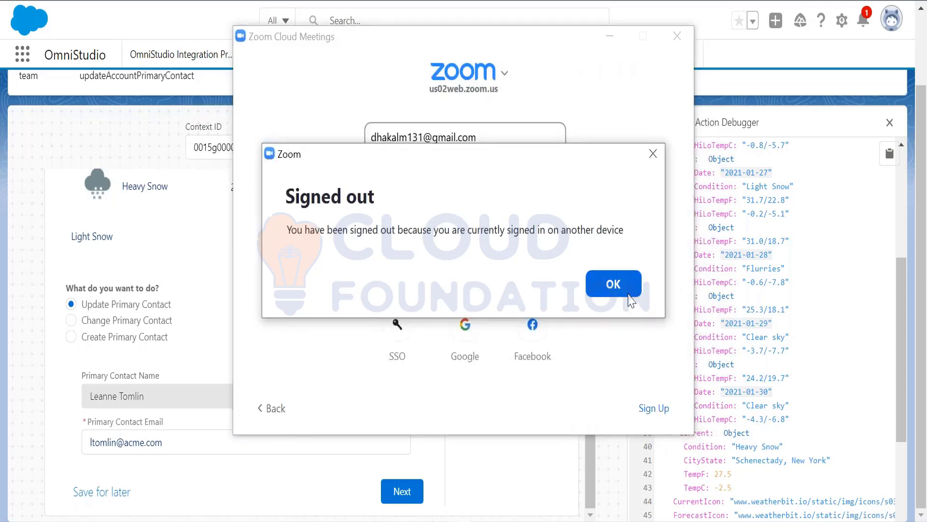
click(614, 285)
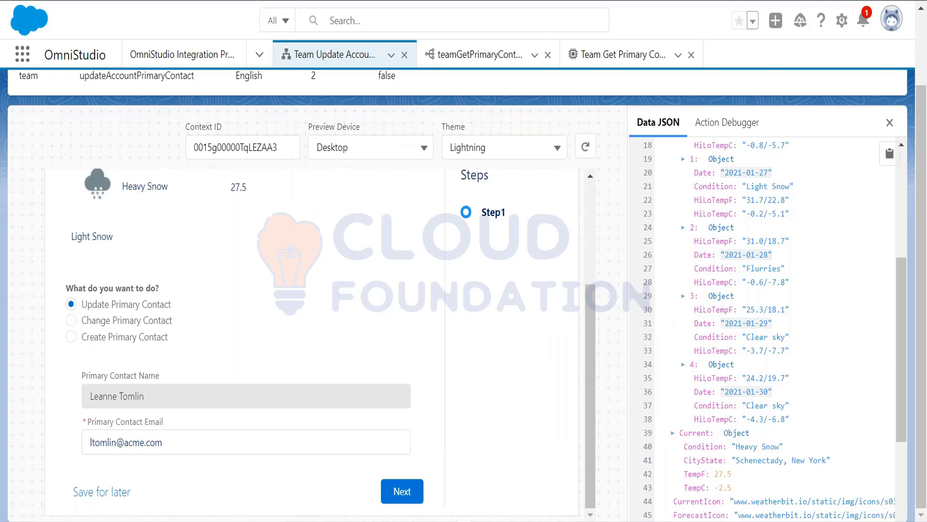
Review the output mappings of the teamGetPrimaryContact DataRaptor and compare them with the OmniScript preview's Data JSON and contact fields.
click(510, 60)
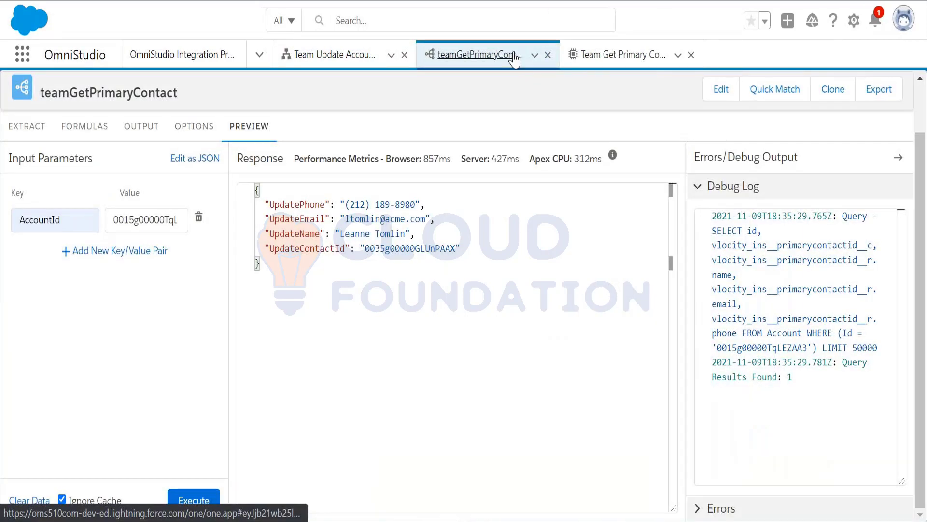
click(141, 137)
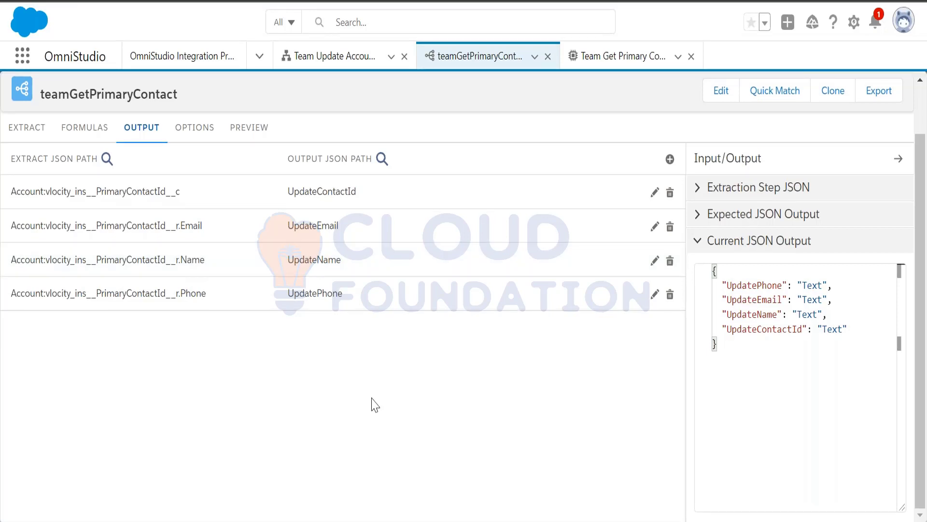
click(335, 56)
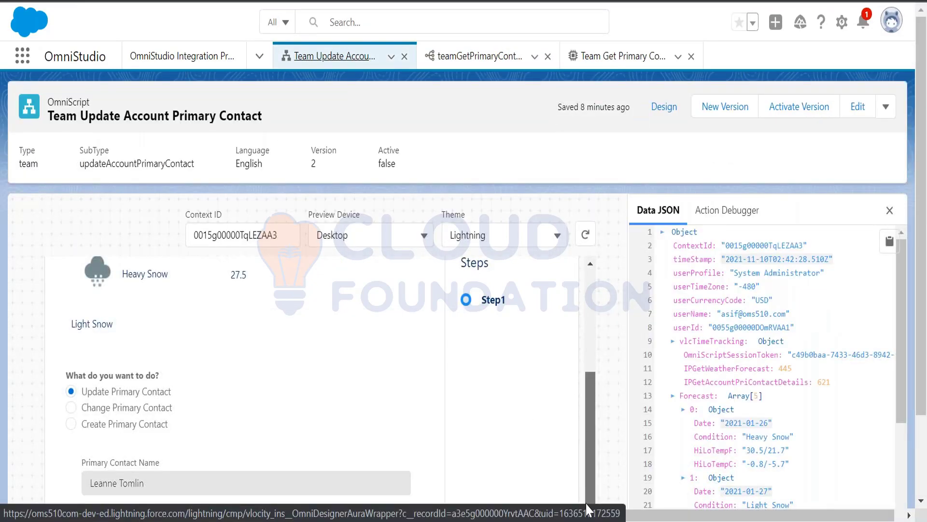
scroll(904, 300, down, 5)
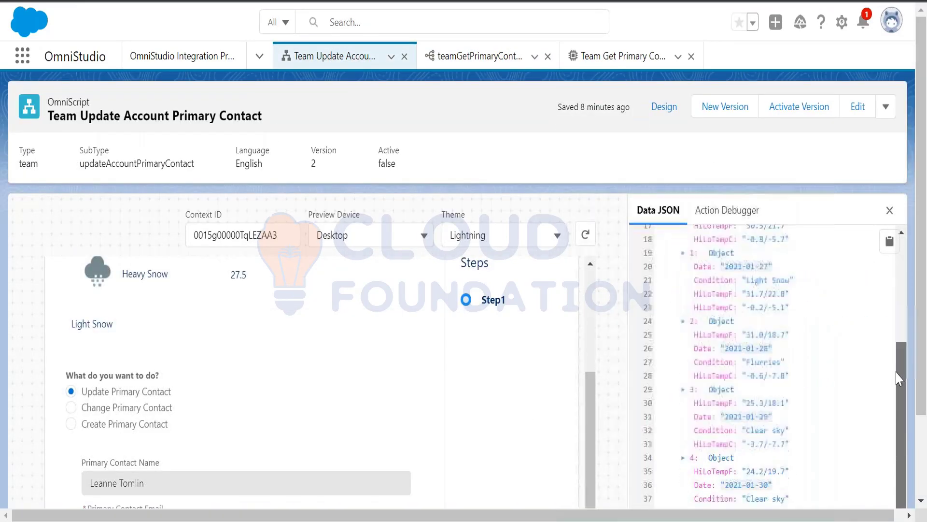
scroll(595, 323, up, 1)
scroll(595, 323, up, 2)
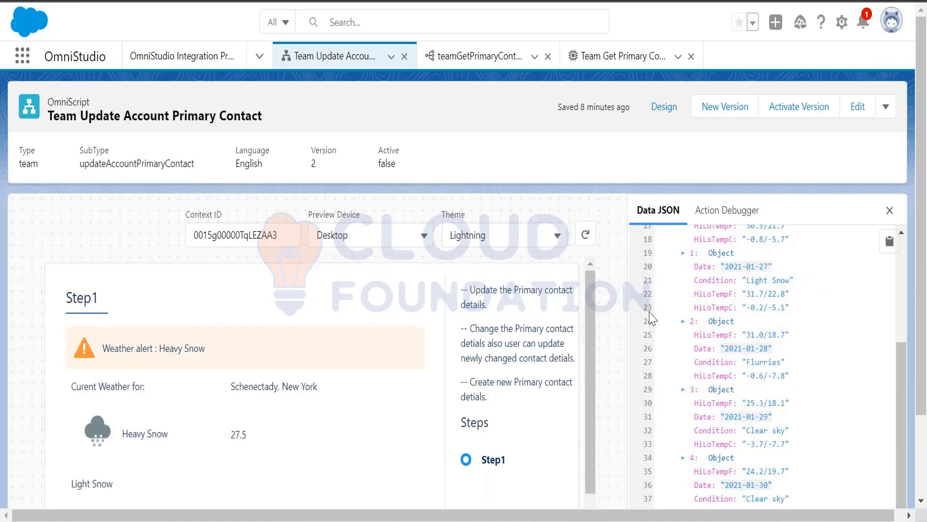
scroll(591, 319, down, 3)
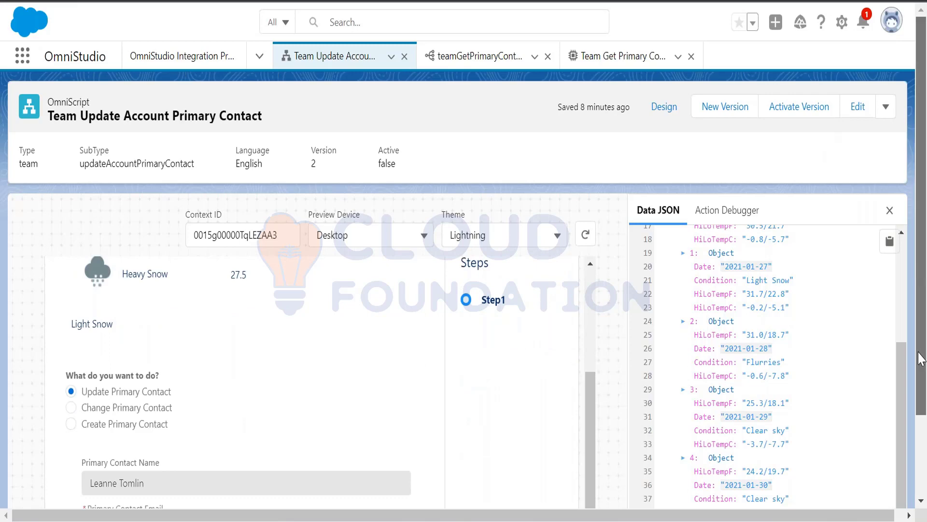
scroll(920, 269, down, 2)
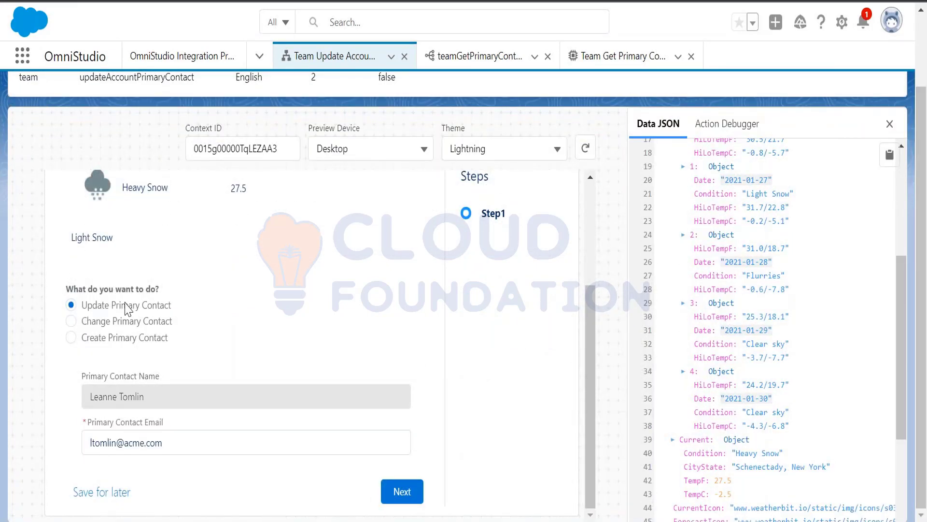
Choose Change Primary Contact in the preview and search for a contact with "a" in TAChangeContact.
click(71, 322)
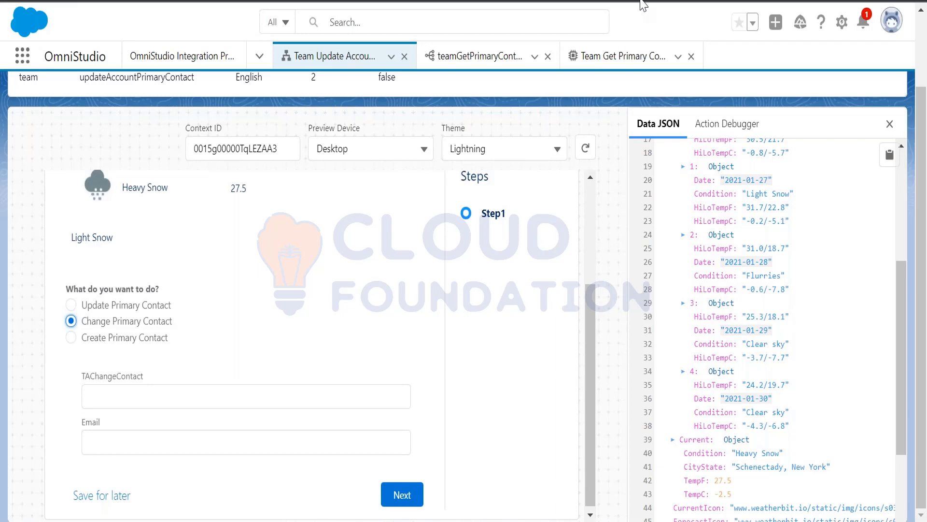
click(306, 399)
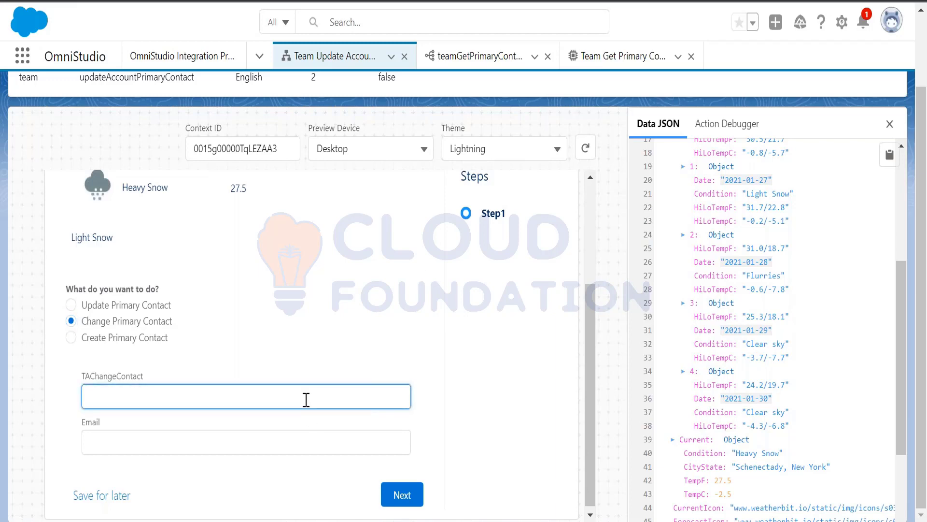
text(a)
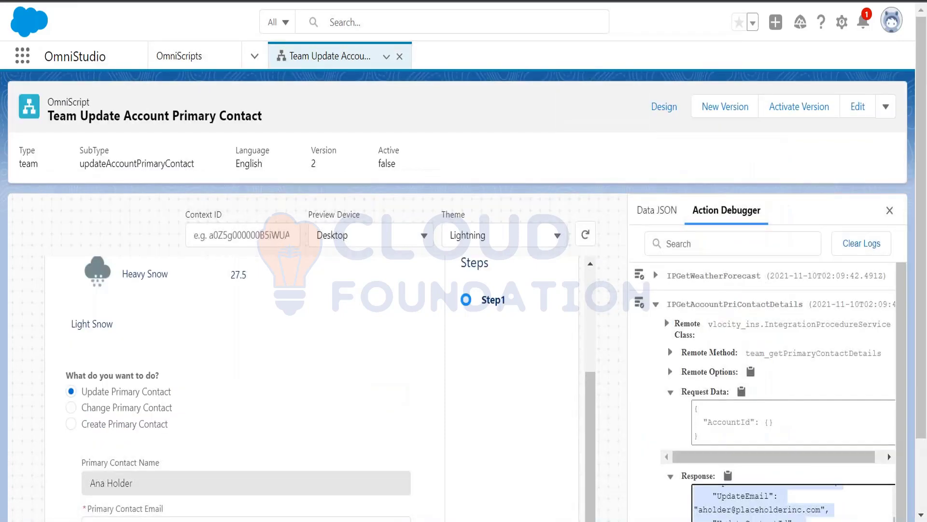
Inspect the properties of the TAChangeContact type ahead block and its DRChangeContactTA action in StepContacts of the OmniScript design.
click(662, 108)
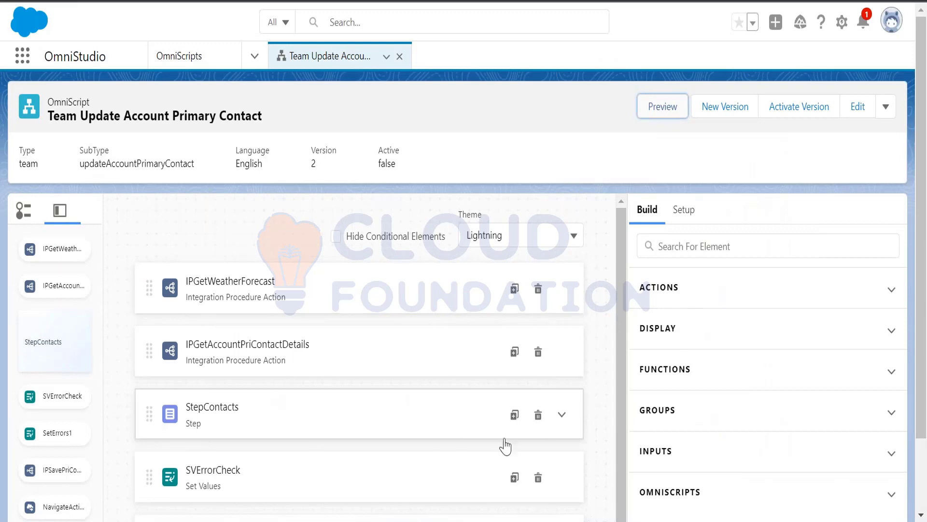
click(561, 414)
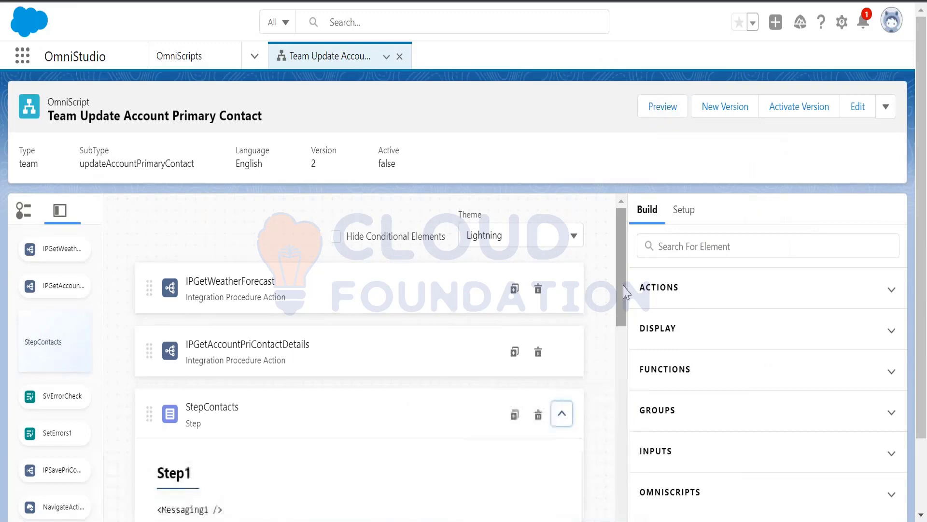
drag(624, 286, 633, 491)
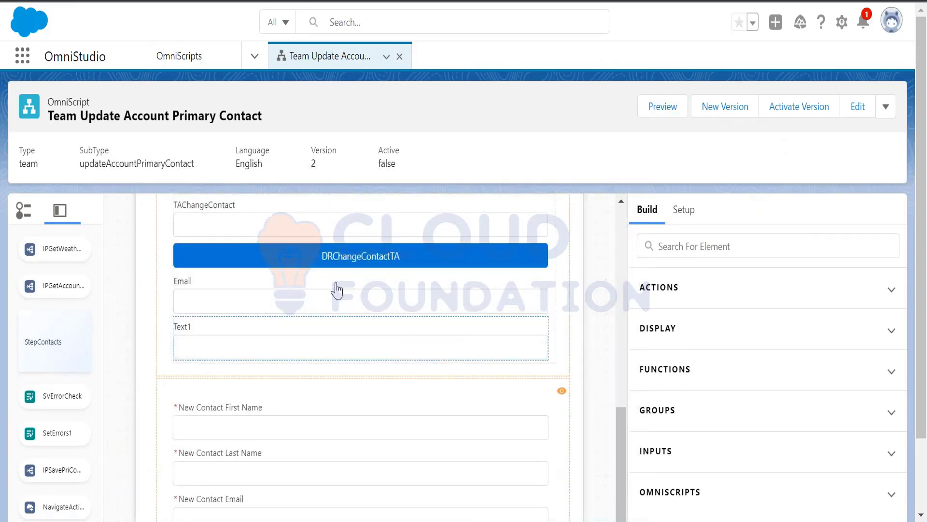
click(324, 215)
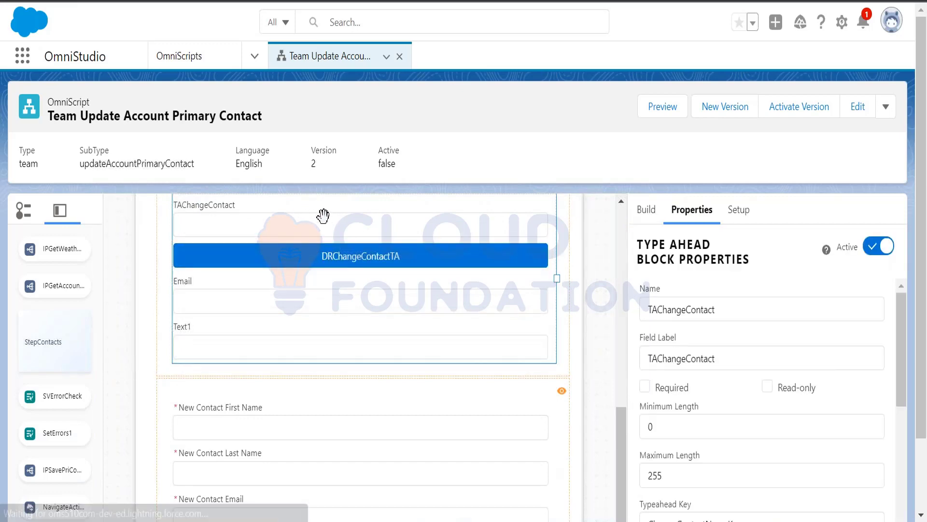
click(331, 259)
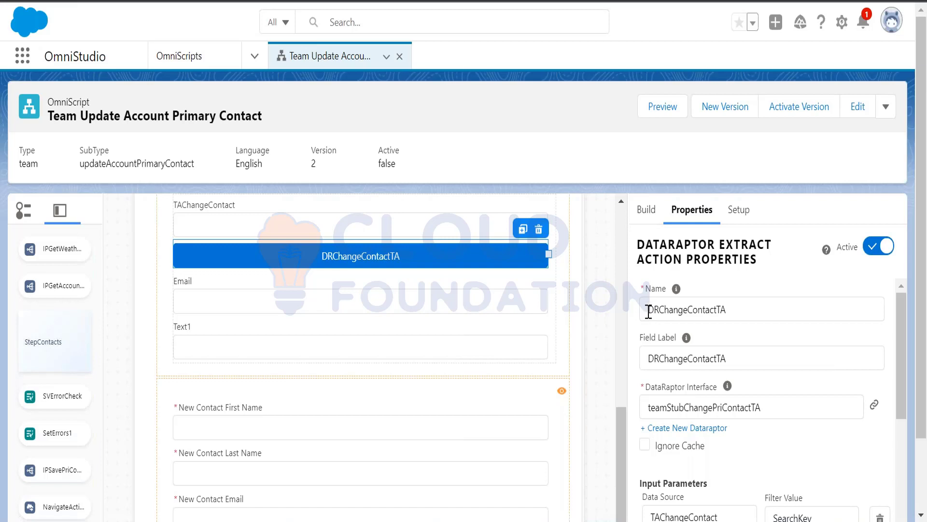
Compare the DRChangeContactTA action's name and input parameters with the TAChangeContact search and Data JSON in the preview.
drag(648, 310, 740, 307)
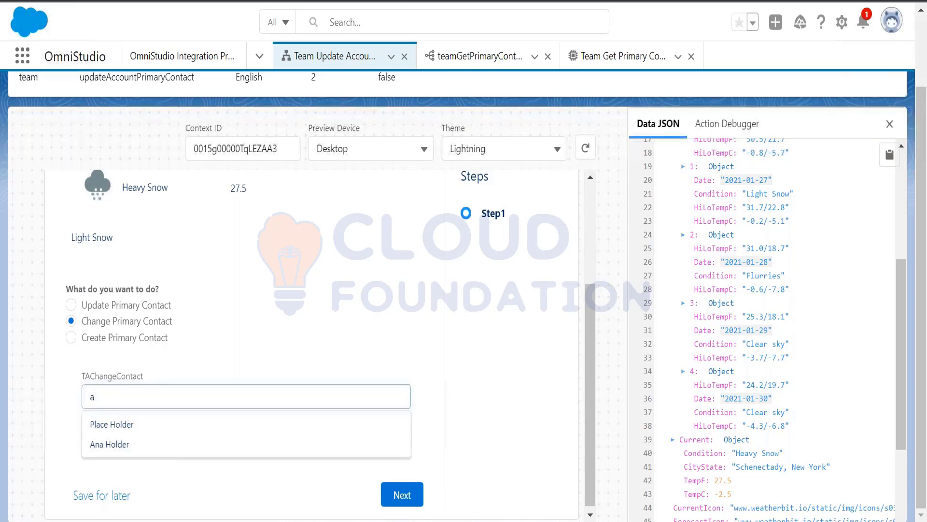
key(alt+Tab)
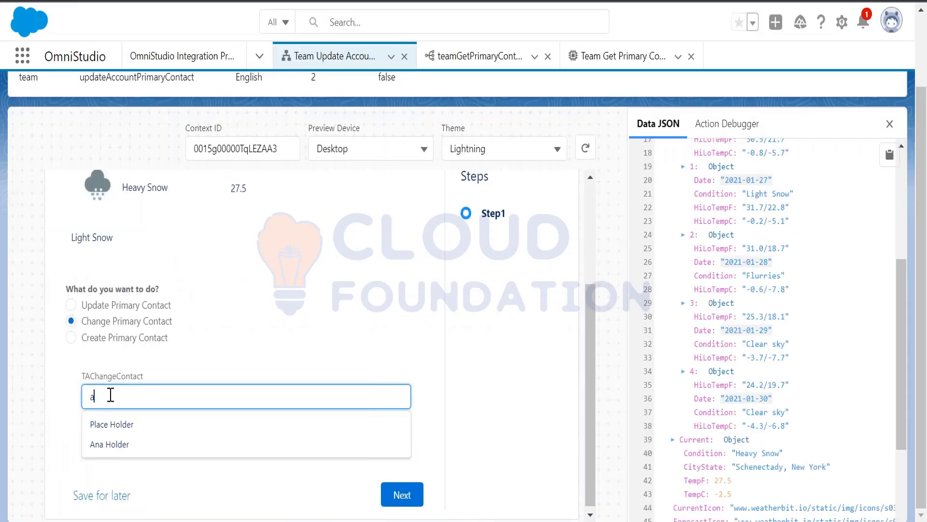
drag(96, 396, 84, 390)
click(899, 297)
drag(900, 296, 894, 206)
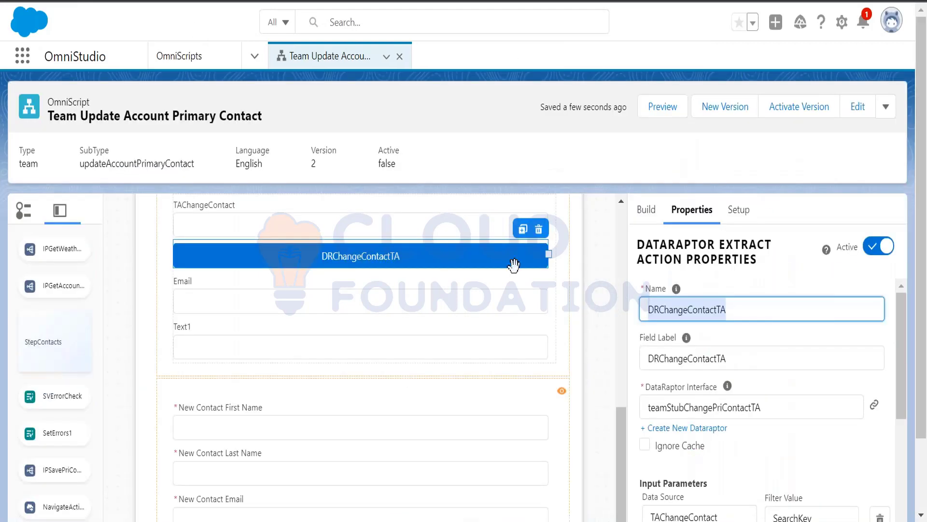
drag(900, 325, 899, 382)
double_click(793, 400)
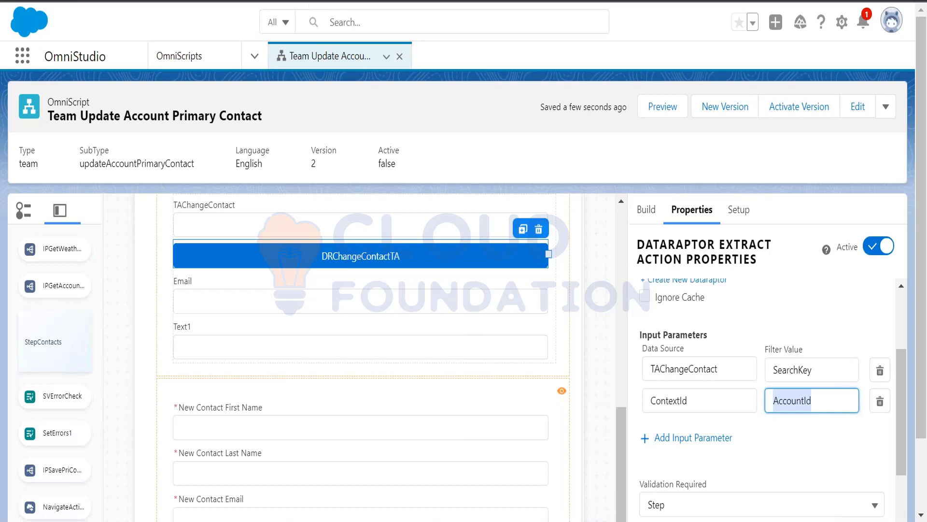
Switch to the Developer Console and replace the query with Select Name from contact where AccountId='', leaving the ID empty.
key(alt+Tab)
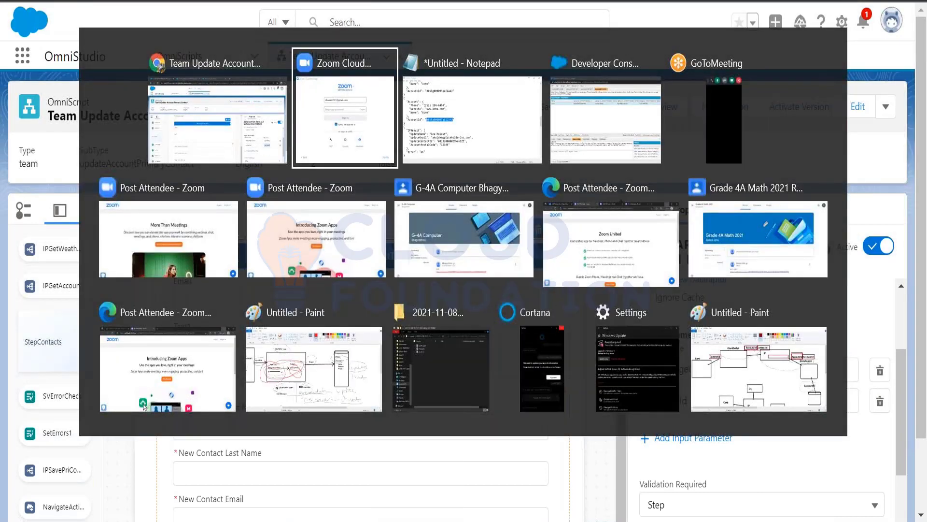
key(Tab)
key(Tab)
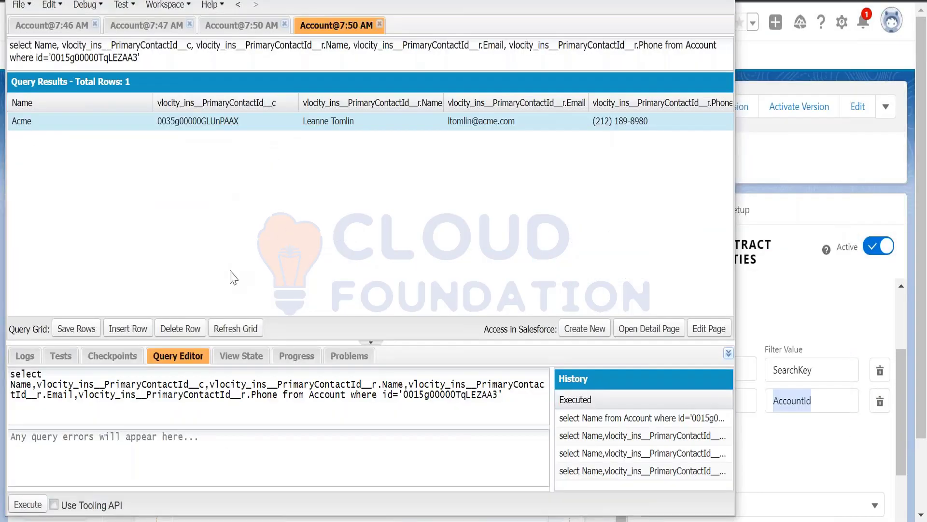
key(ctrl+a)
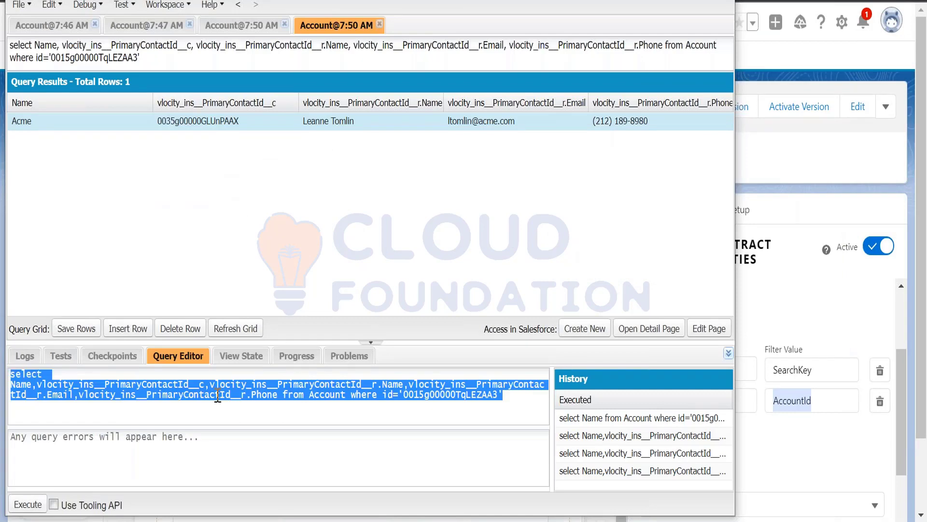
key(BackSpace)
text(Selex)
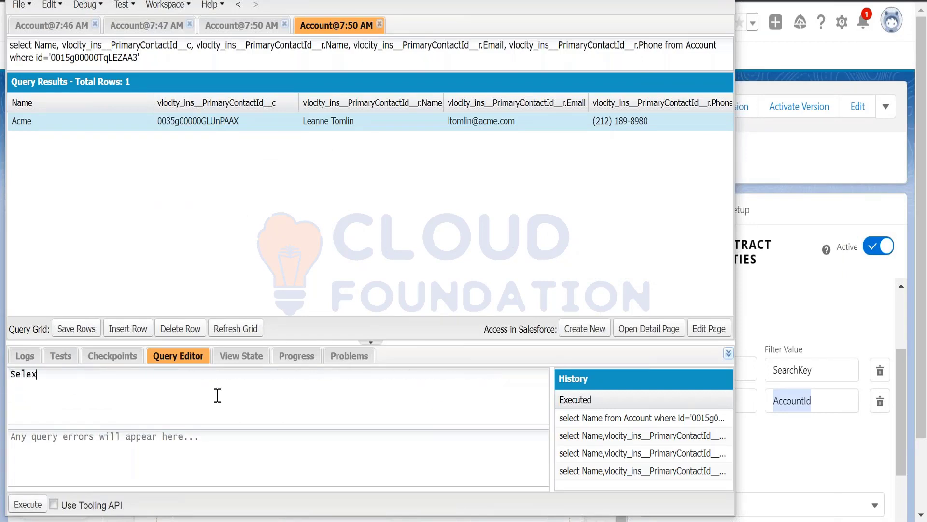
key(BackSpace)
text(ct Name from contact )
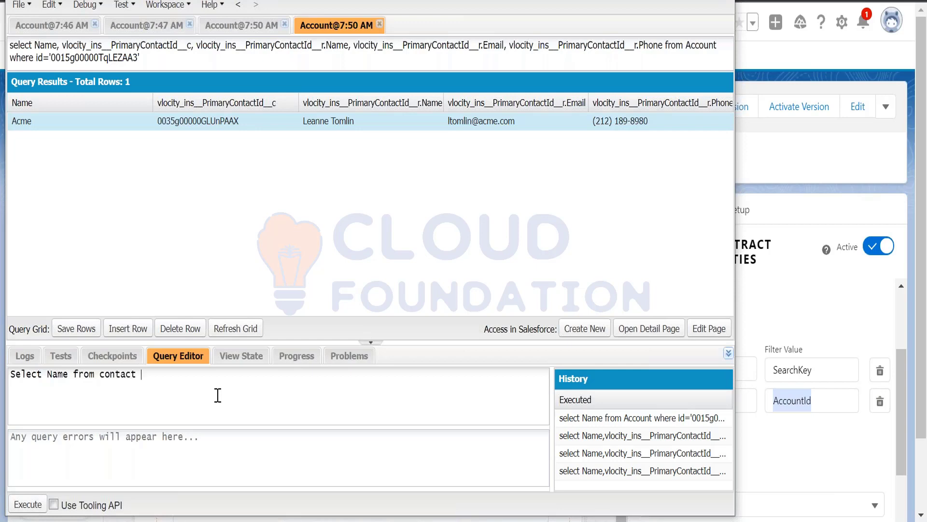
text(where)
text(AccountId='')
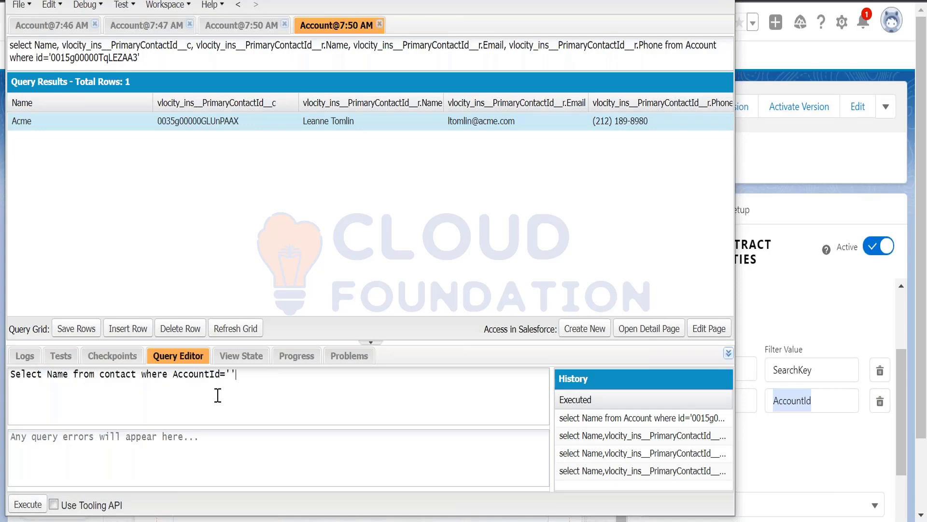
Copy the account's record ID from the previous Account query into the AccountId condition, execute the query and review the condition.
key(alt+Tab)
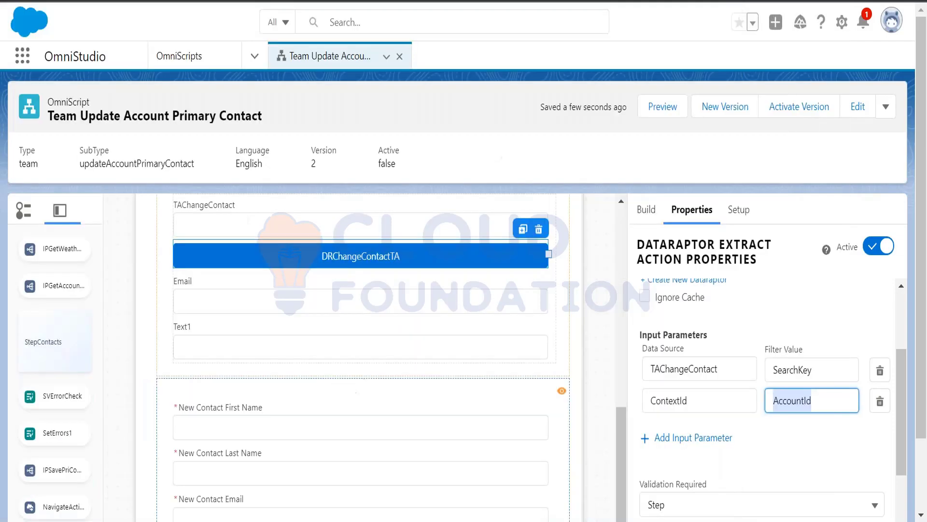
key(alt+Tab)
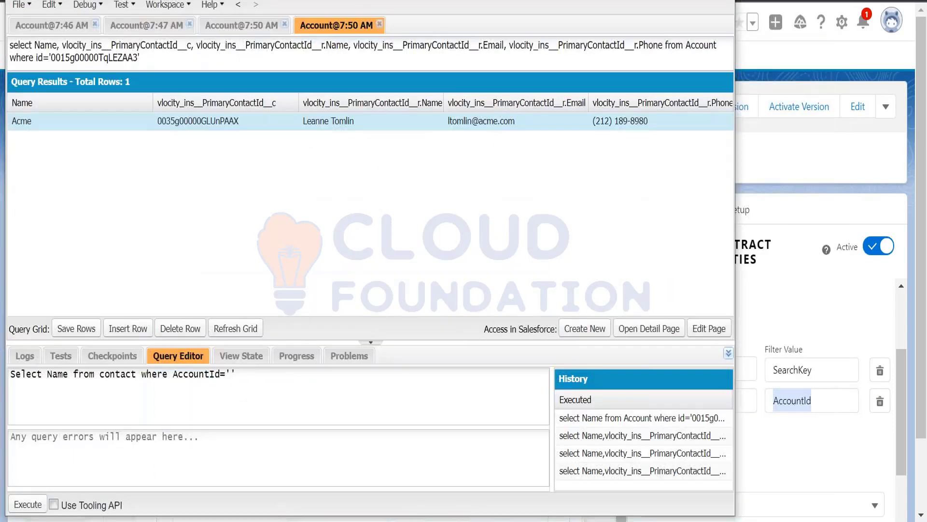
double_click(77, 57)
key(ctrl+c)
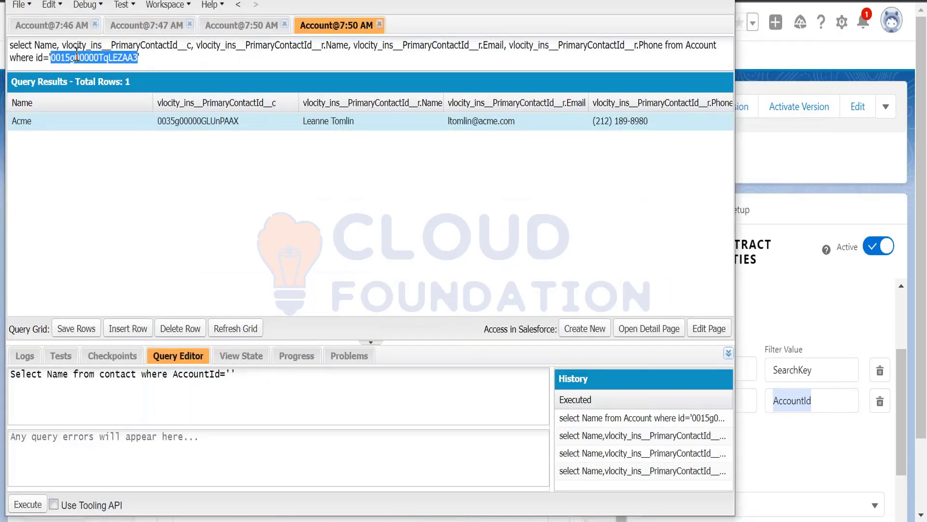
click(230, 369)
key(ctrl+v)
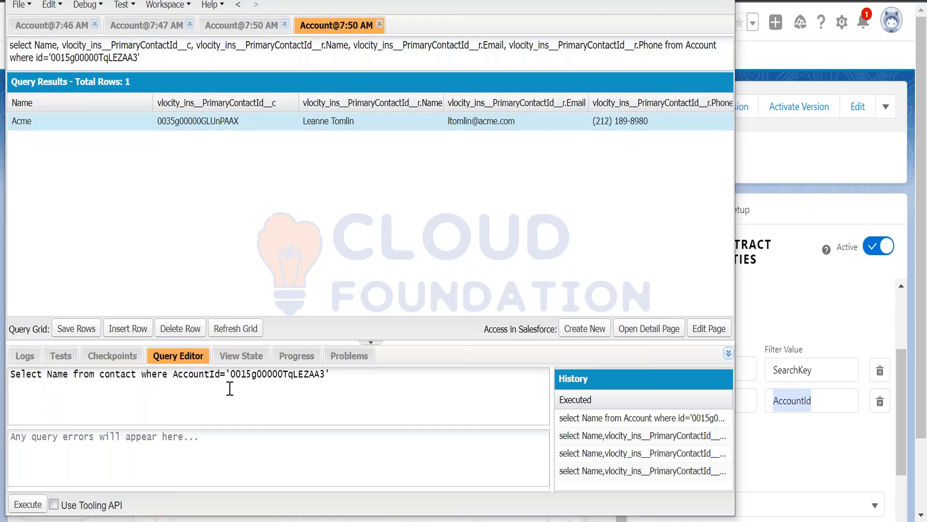
click(26, 505)
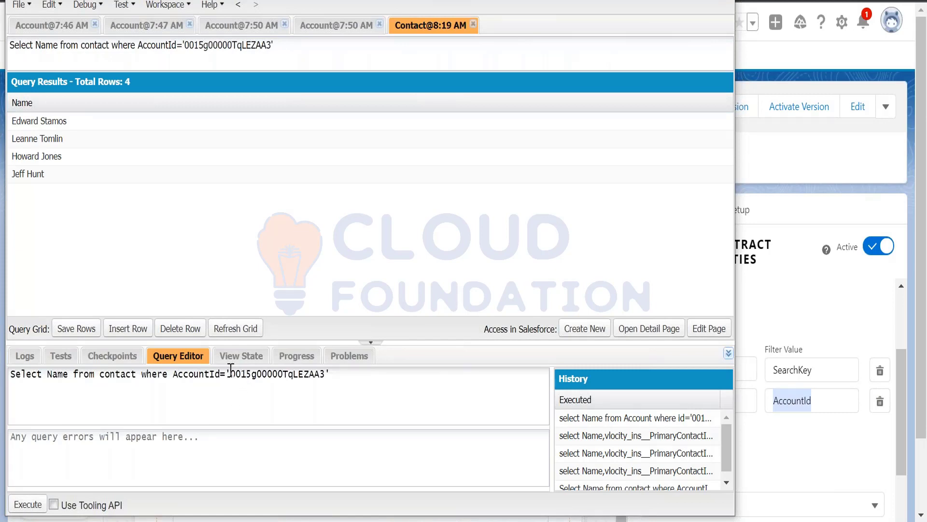
drag(230, 373, 324, 373)
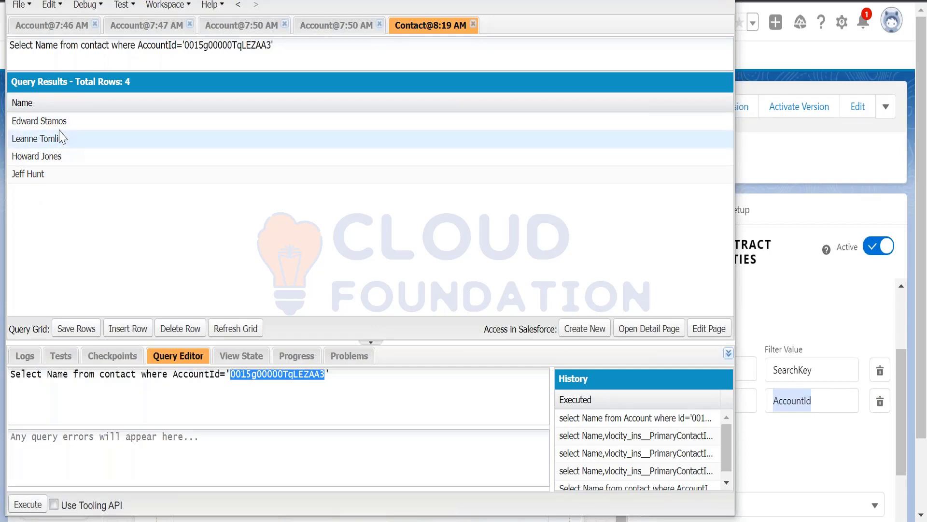
click(356, 374)
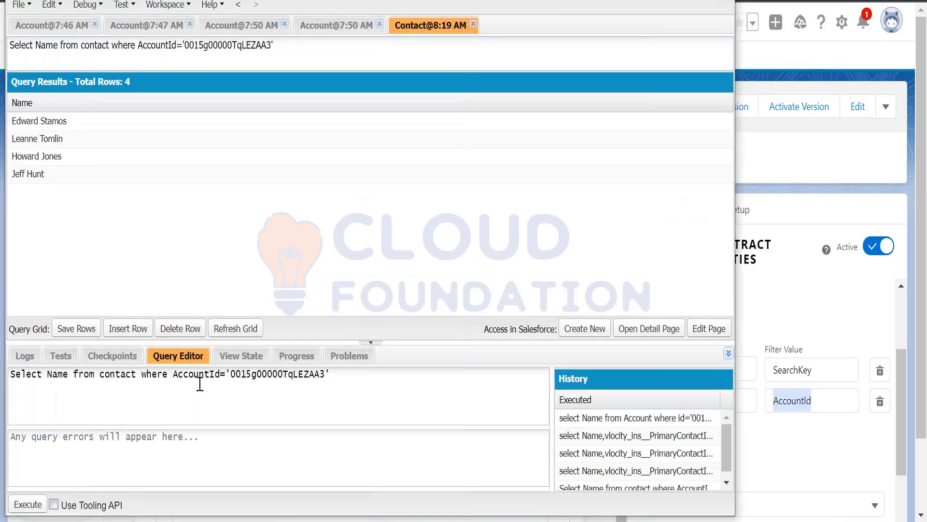
double_click(258, 380)
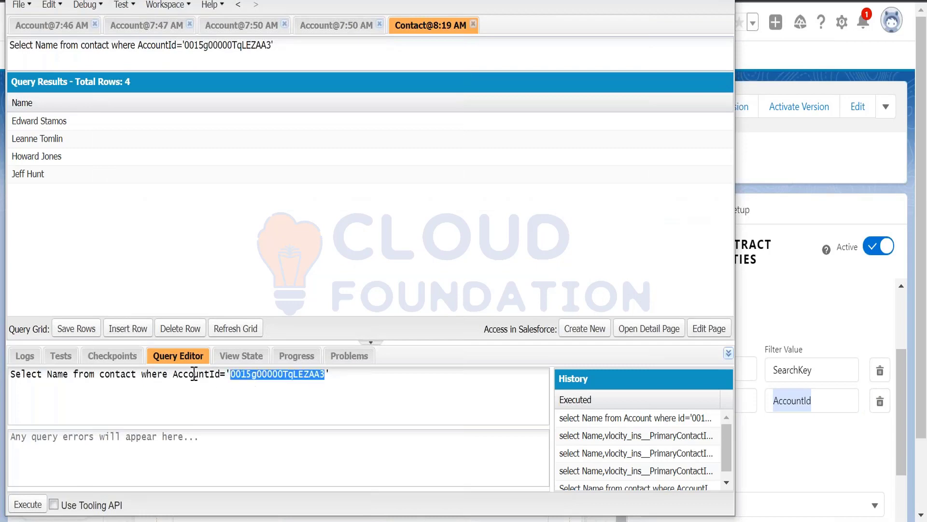
drag(176, 376, 330, 381)
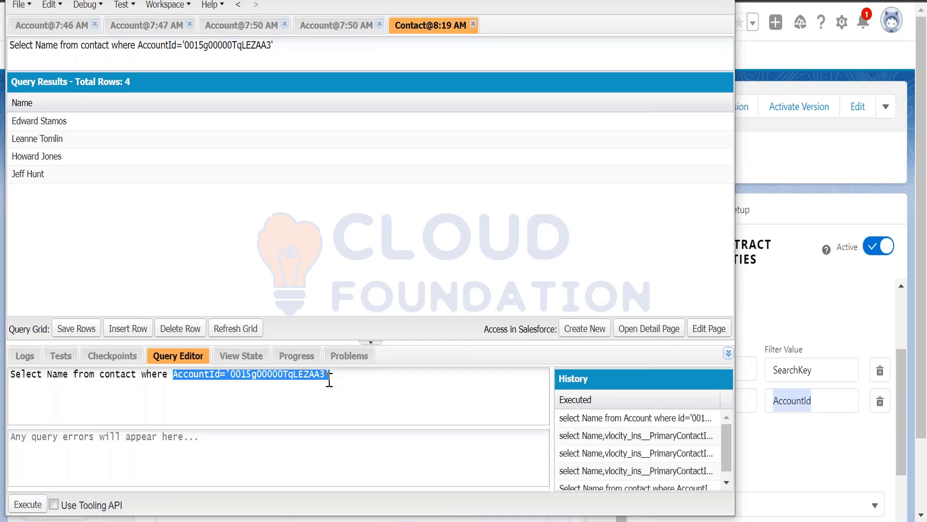
Replace the AccountId condition with Name LIKE '%a%', execute the contact query and look through its results.
click(366, 379)
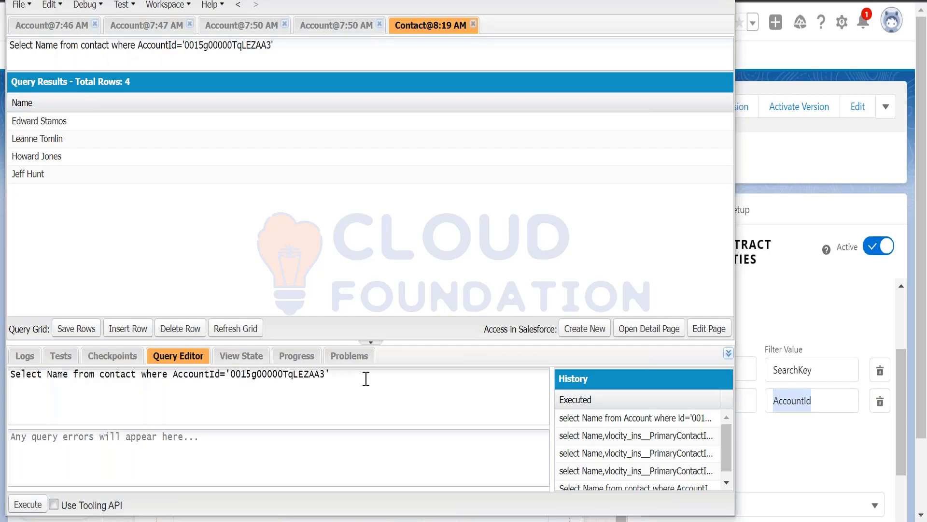
key(BackSpace)
key(BackSpace)
key(BackSpace)
key(BackSpace)
key(BackSpace)
key(BackSpace)
key(BackSpace)
key(BackSpace)
key(BackSpace)
key(BackSpace)
key(BackSpace)
key(BackSpace)
key(BackSpace)
key(BackSpace)
key(BackSpace)
key(BackSpace)
key(BackSpace)
key(BackSpace)
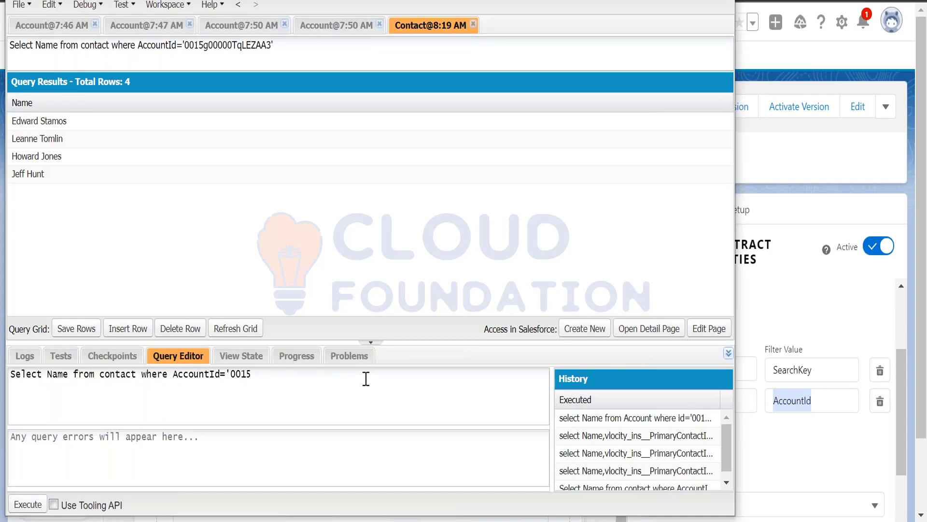
key(BackSpace)
key(BackSpace)
key(BackSpace)
key(BackSpace)
key(BackSpace)
key(BackSpace)
key(BackSpace)
key(BackSpace)
key(BackSpace)
key(BackSpace)
key(BackSpace)
text(Name)
text(Lik)
key(BackSpace)
key(BackSpace)
text(IKE '%ed)
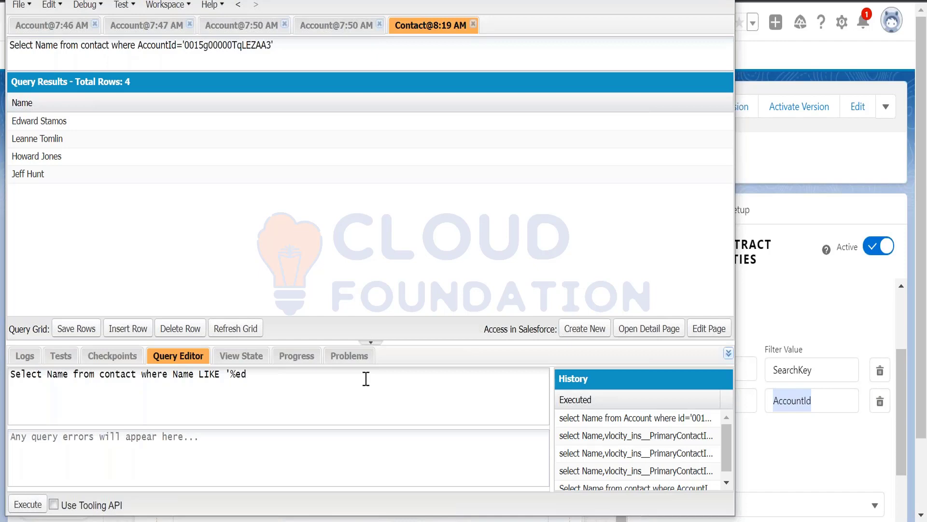
key(BackSpace)
key(BackSpace)
text(a)
text(%)
click(25, 505)
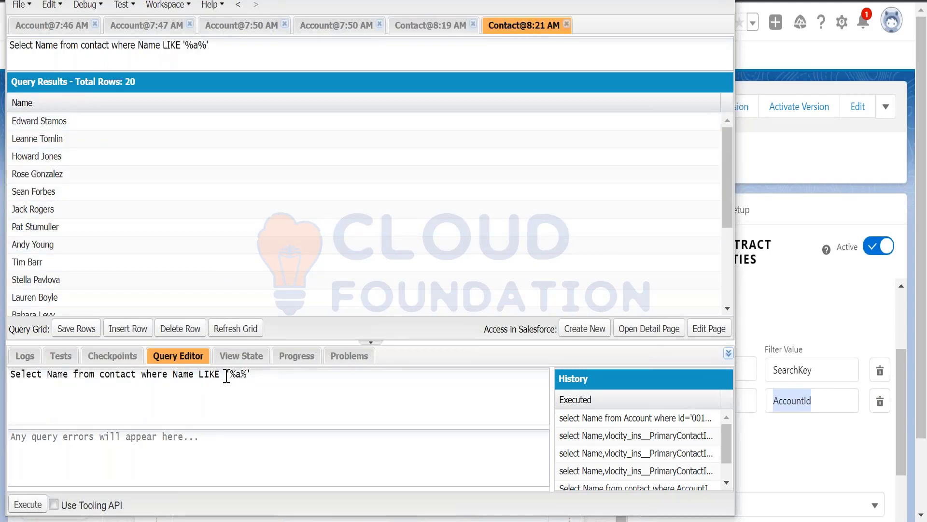
drag(231, 375, 246, 372)
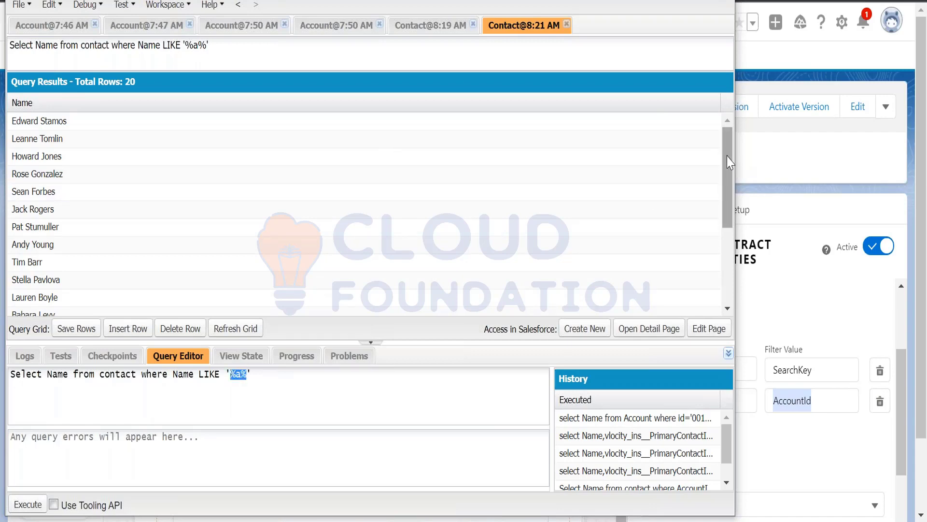
drag(728, 171, 725, 257)
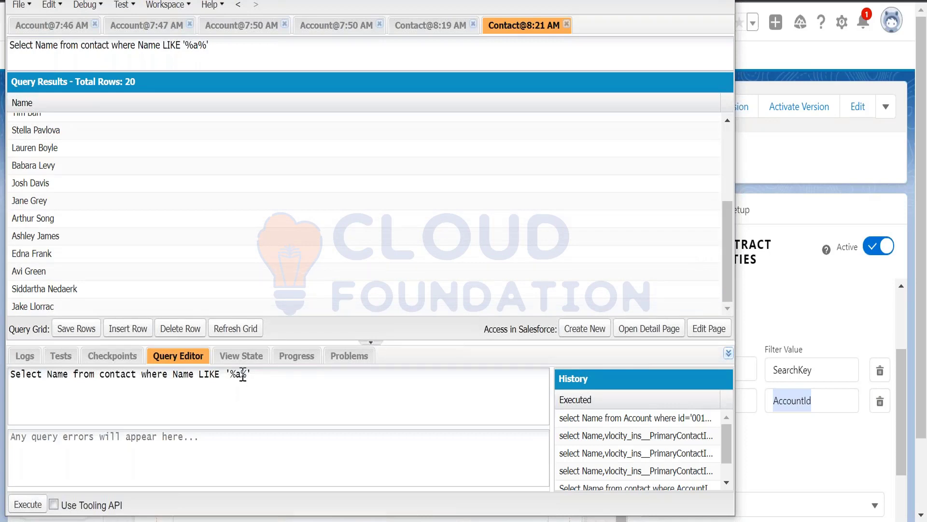
Change the name pattern to '%ja%' and execute the contact query.
double_click(238, 375)
click(238, 375)
text(j)
click(20, 505)
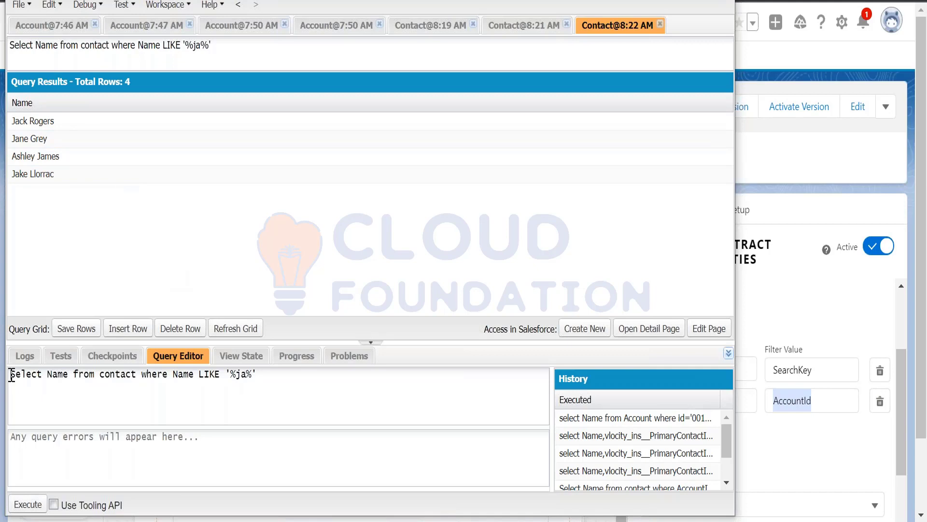
drag(12, 375, 268, 377)
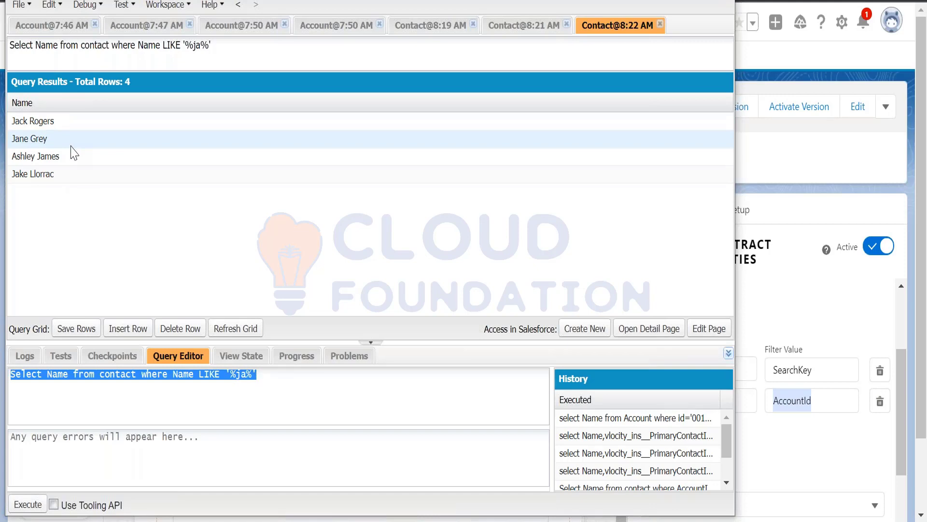
Add an AccountId condition with the record ID copied from the earlier contact query, and execute the combined query.
click(276, 376)
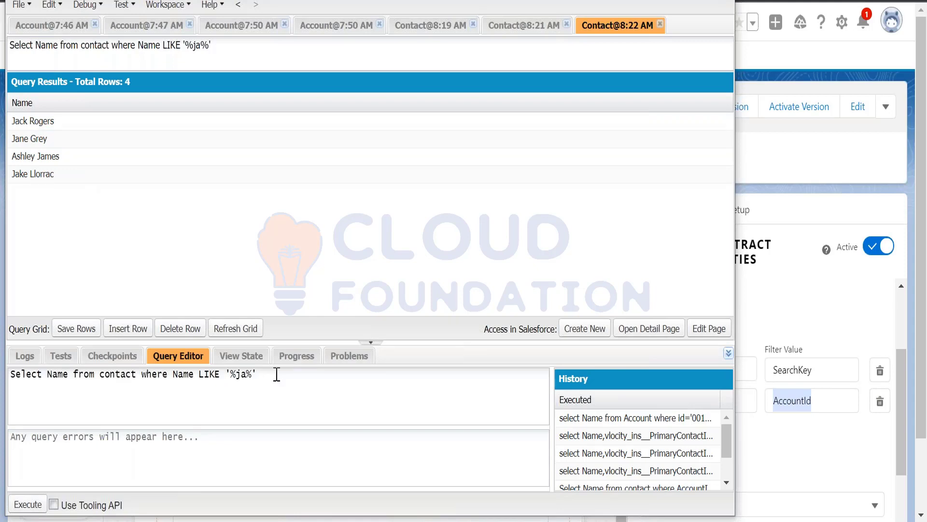
text(and AccountID=')
key(BackSpace)
key(BackSpace)
key(BackSpace)
text(d='')
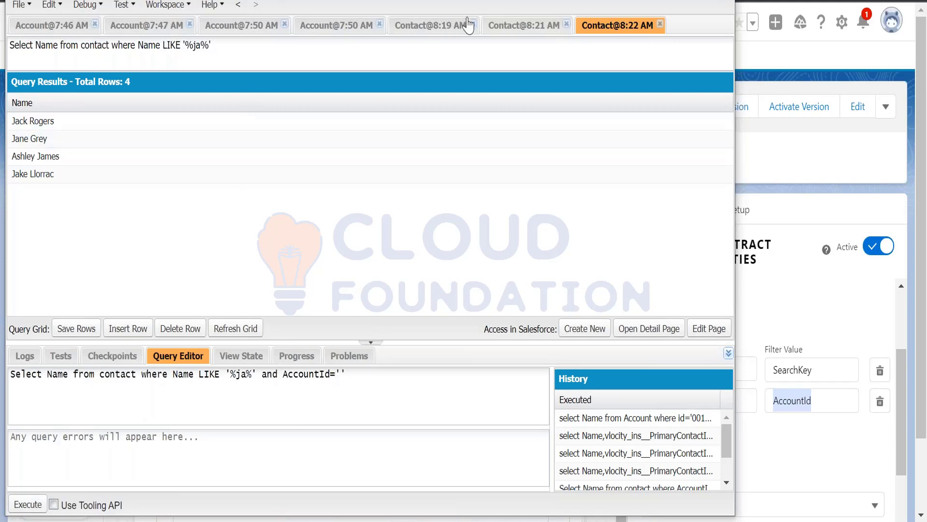
click(440, 27)
double_click(213, 45)
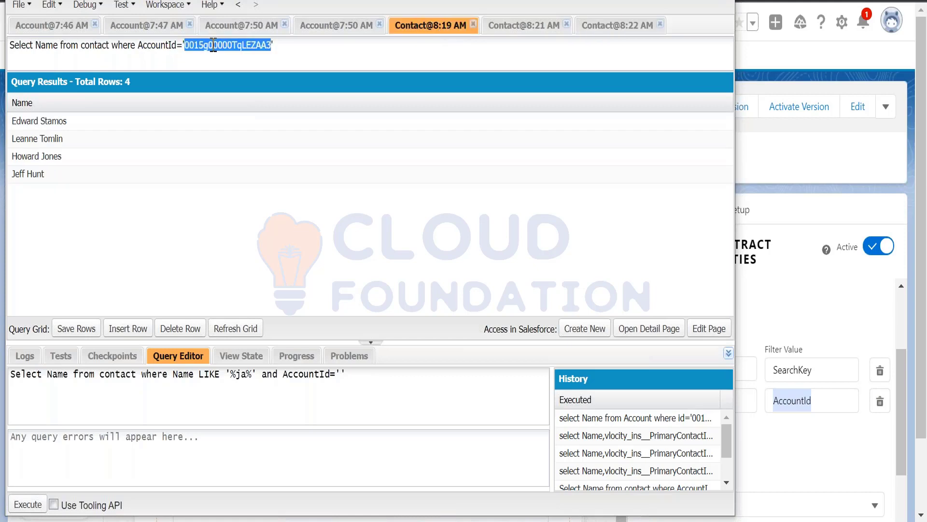
key(ctrl+c)
click(342, 374)
key(ctrl+v)
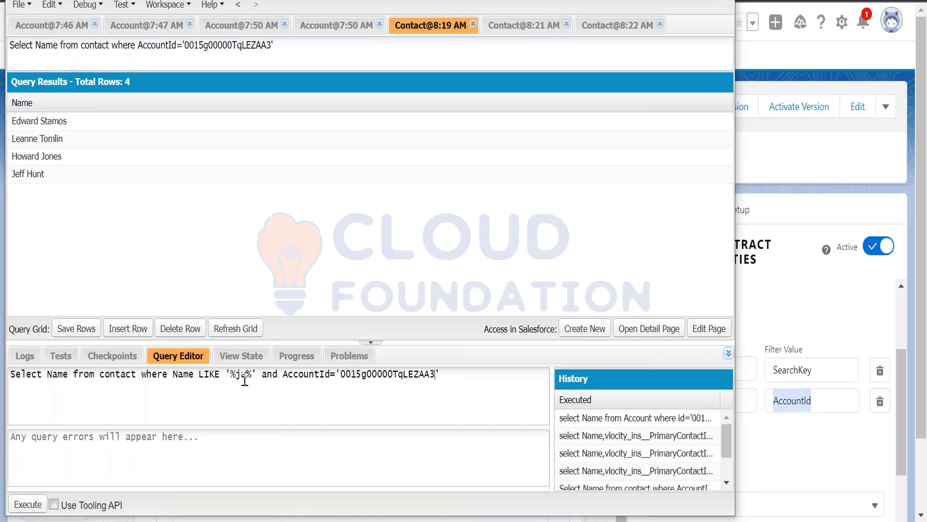
click(28, 505)
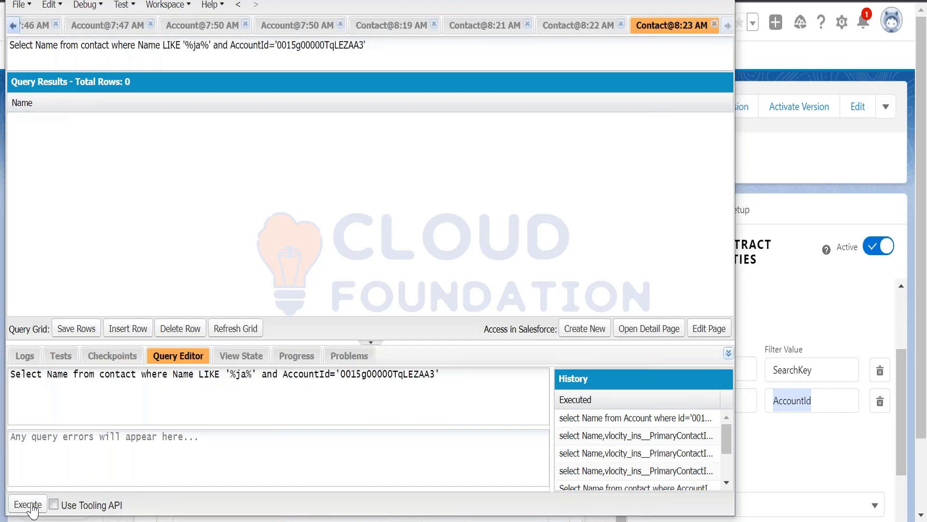
Change the combined query's name pattern back to '%a%', execute it and review the whole statement.
click(246, 376)
key(BackSpace)
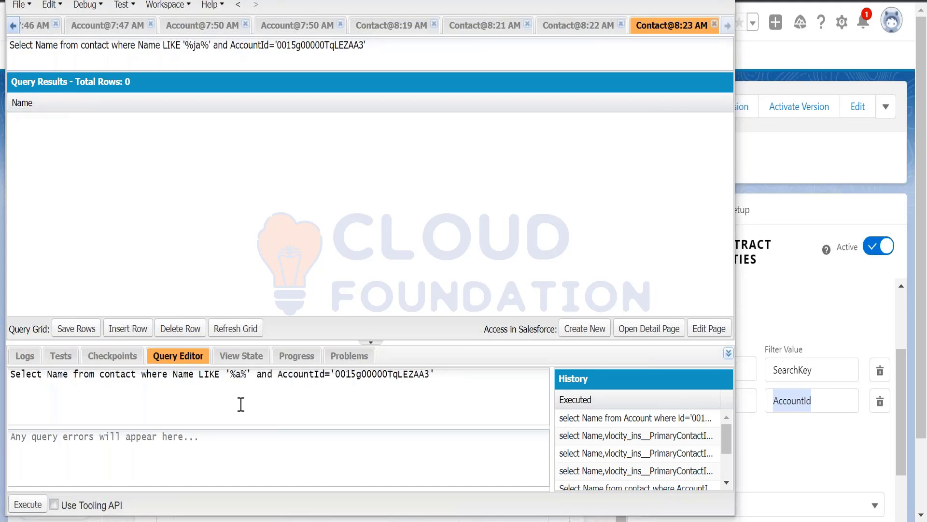
click(26, 505)
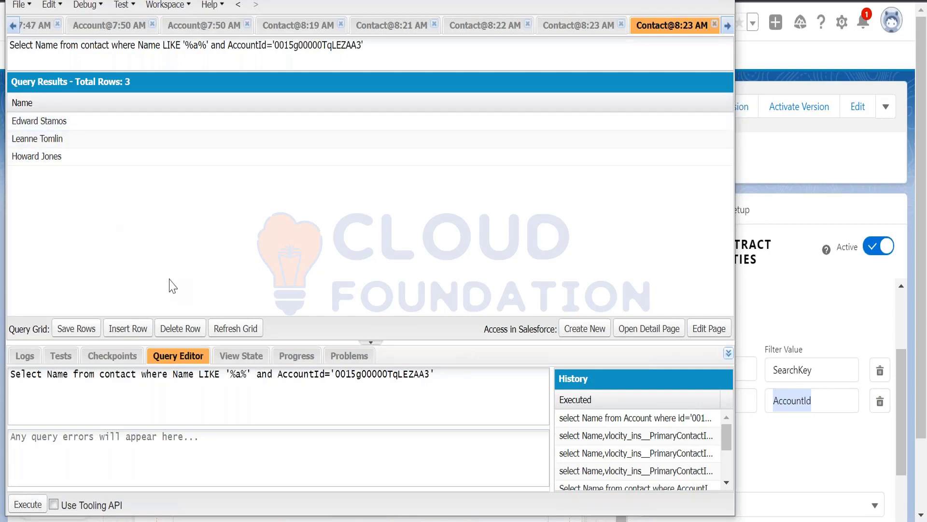
drag(12, 371, 471, 371)
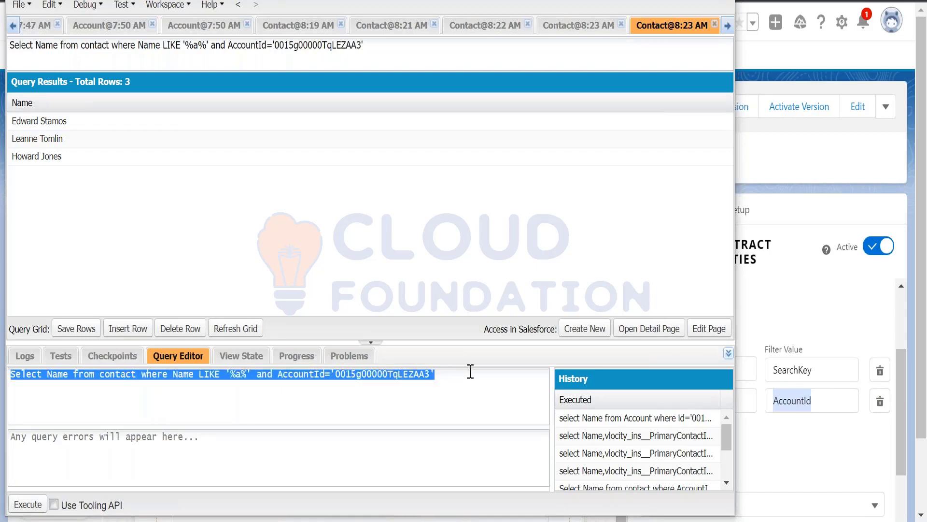
Review the name pattern and AccountId conditions in the combined contact query.
click(362, 399)
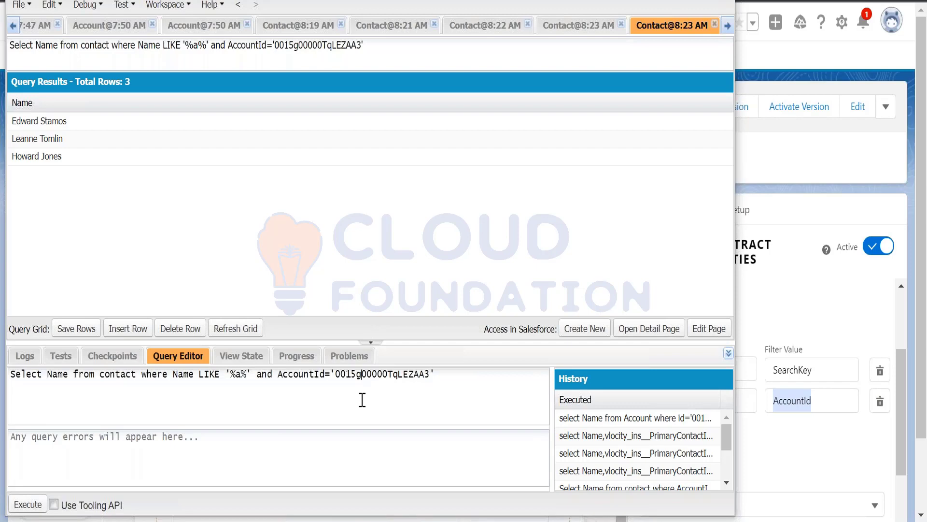
click(196, 373)
drag(225, 367, 445, 372)
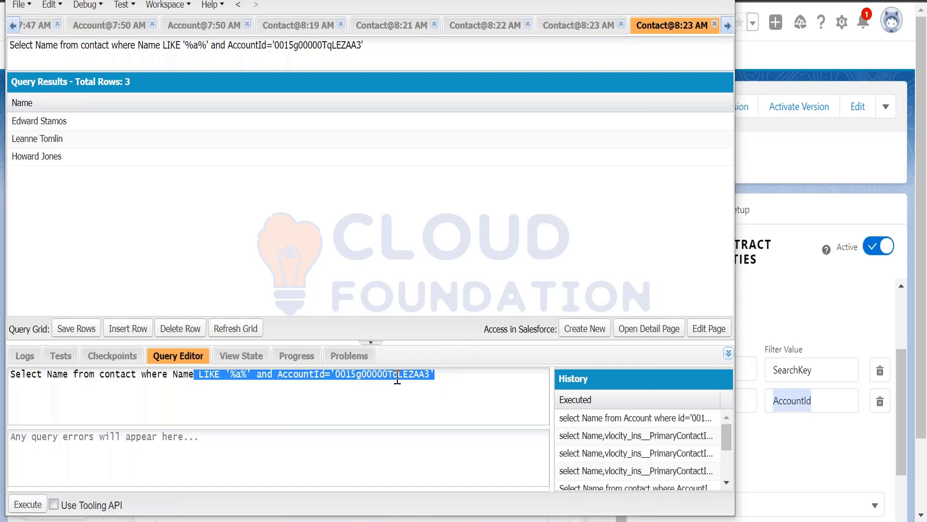
Return from the query window to OmniStudio and open the OmniStudio DataRaptors list.
click(758, 172)
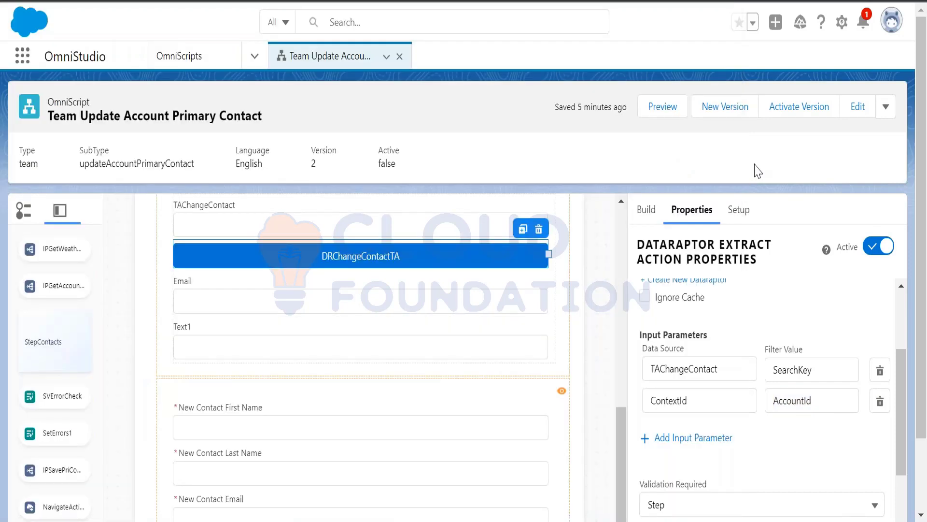
click(254, 57)
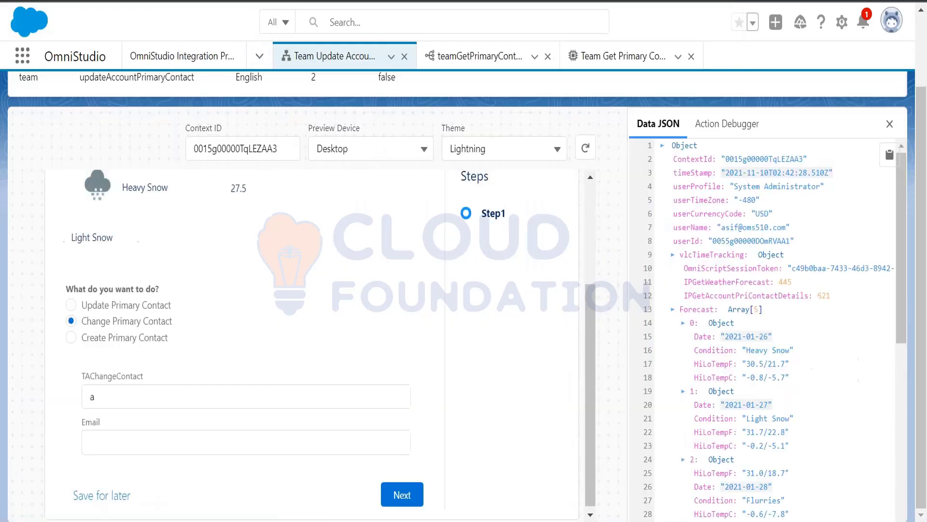
click(257, 58)
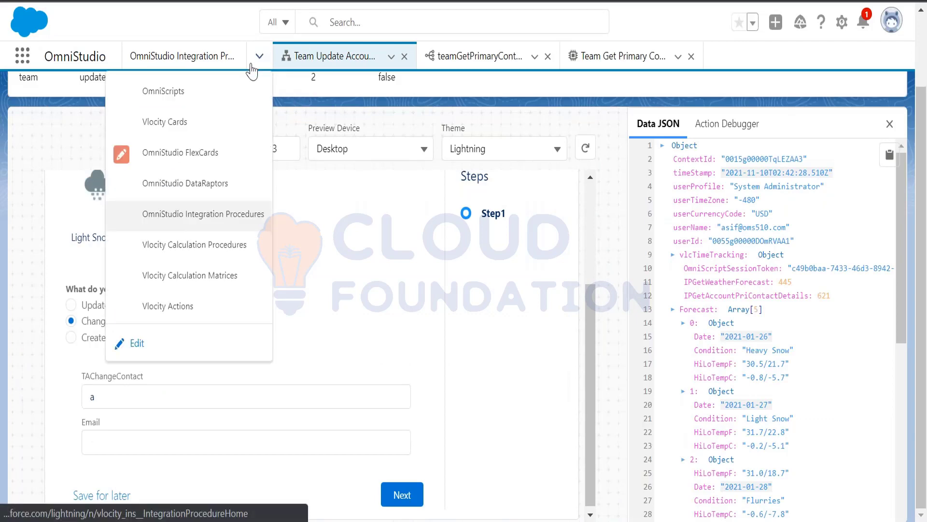
click(213, 183)
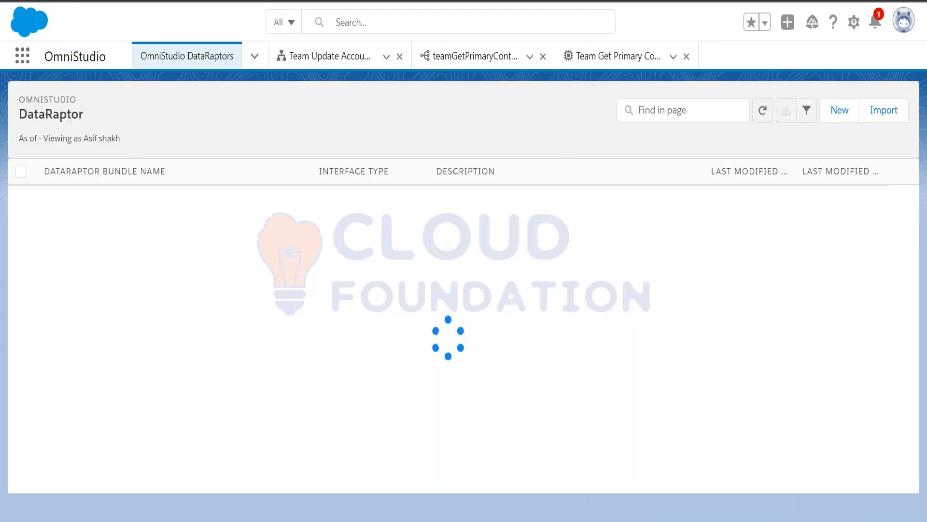
Search the DataRaptor list for "team" and open teamStarterChangePriContactTA.
click(672, 110)
text(t)
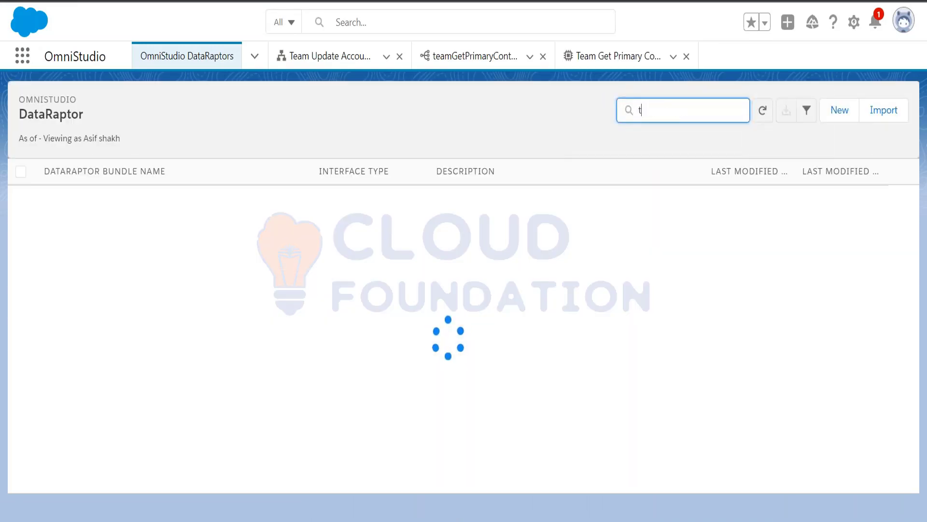
text(eam)
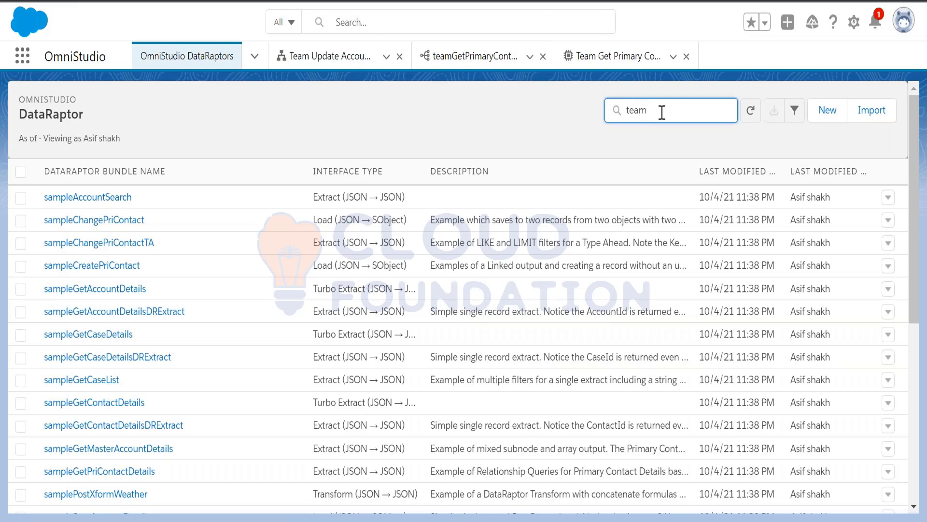
click(750, 113)
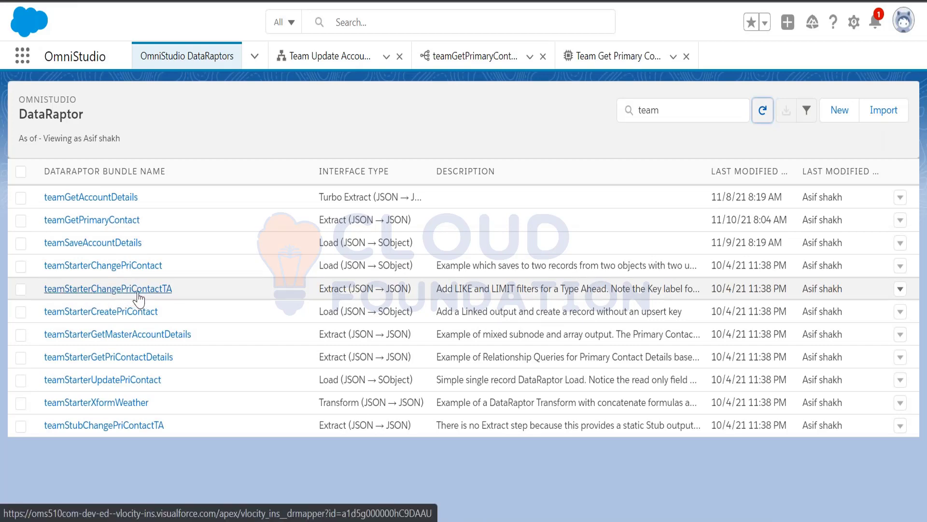
click(321, 293)
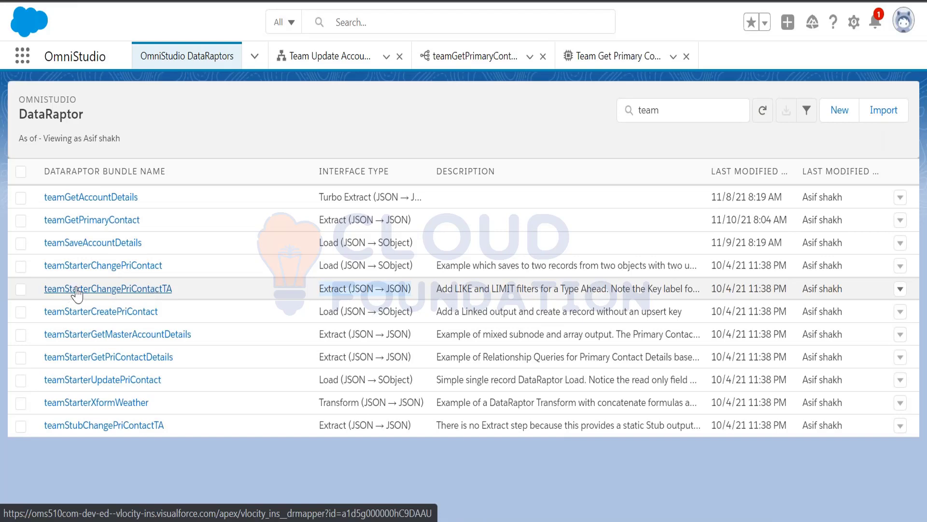
click(161, 289)
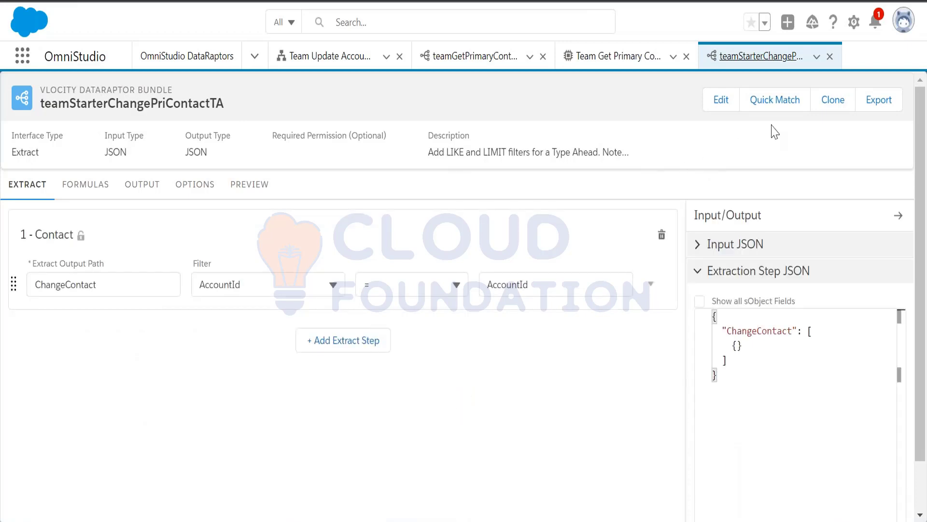
Clone the teamStarterChangePriContactTA DataRaptor under the name teamChangePriContactTA.
click(839, 111)
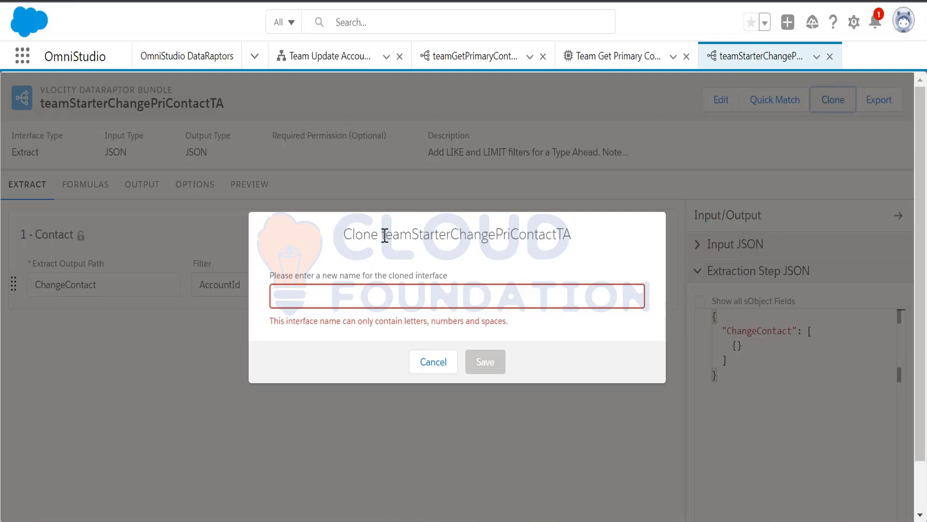
drag(382, 235, 572, 238)
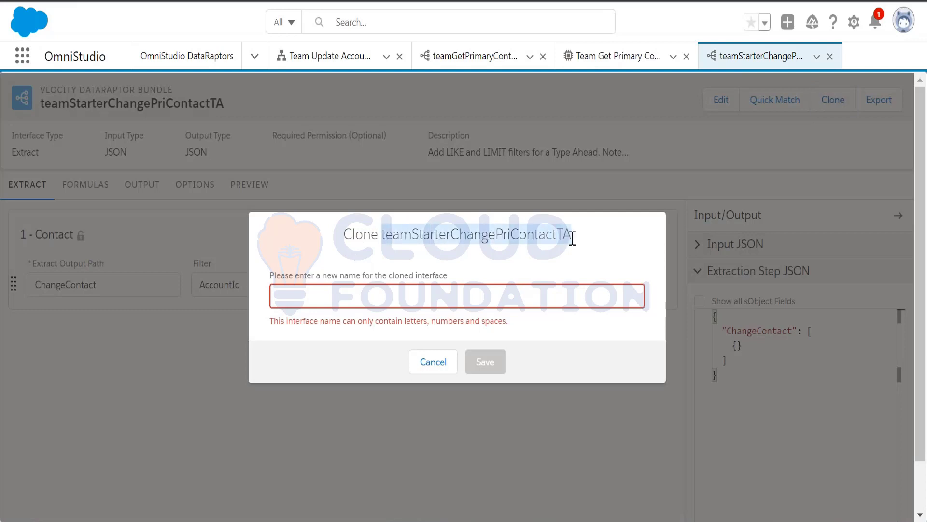
key(ctrl+c)
click(478, 306)
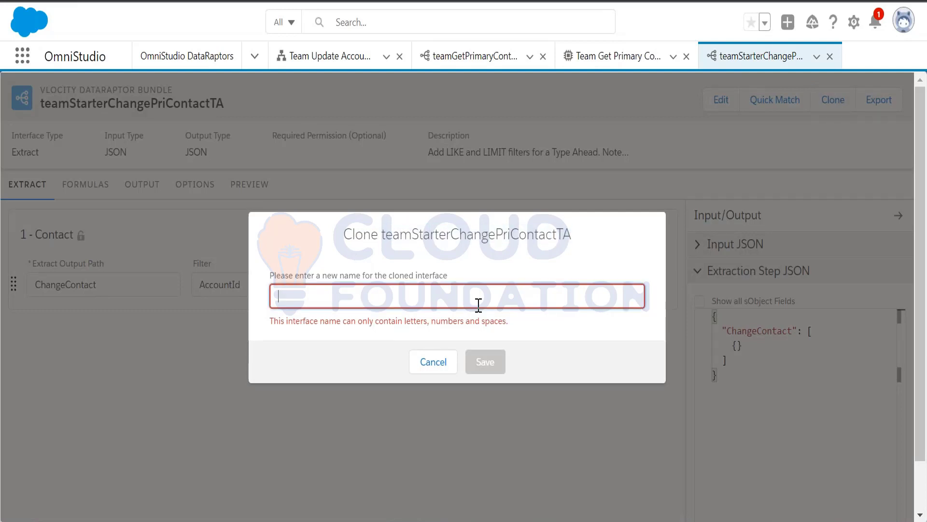
key(ctrl+v)
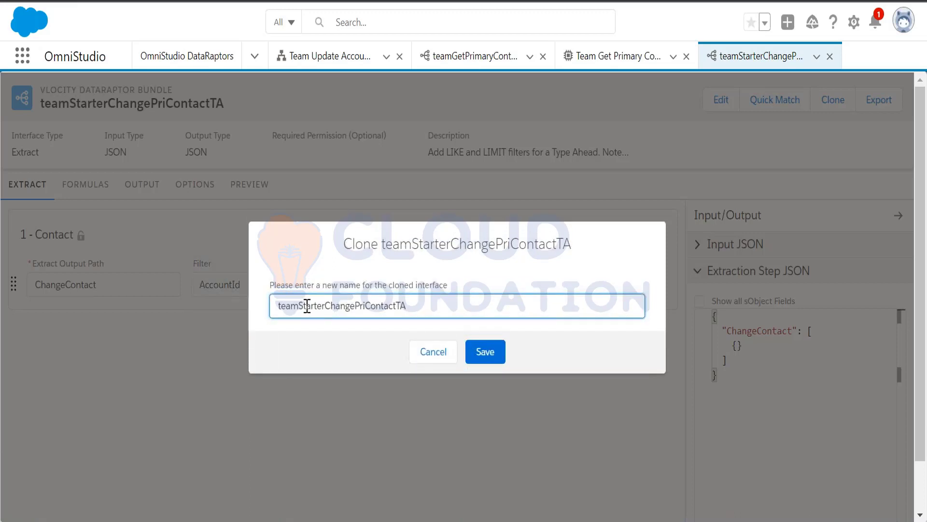
drag(324, 306, 302, 306)
key(BackSpace)
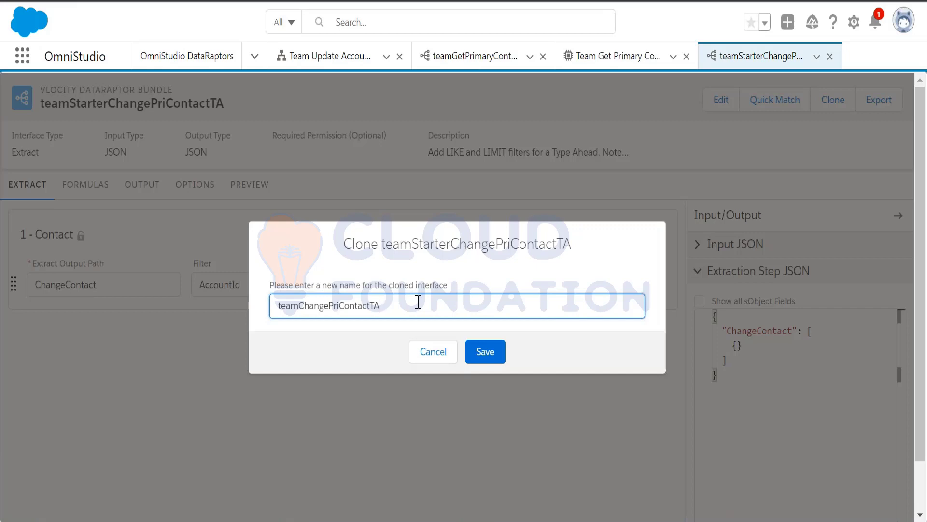
drag(397, 304, 259, 312)
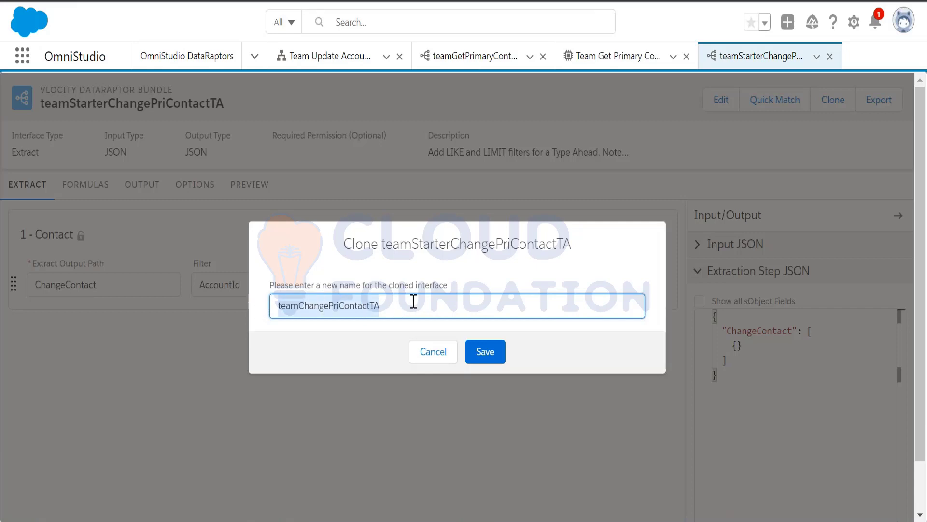
click(492, 356)
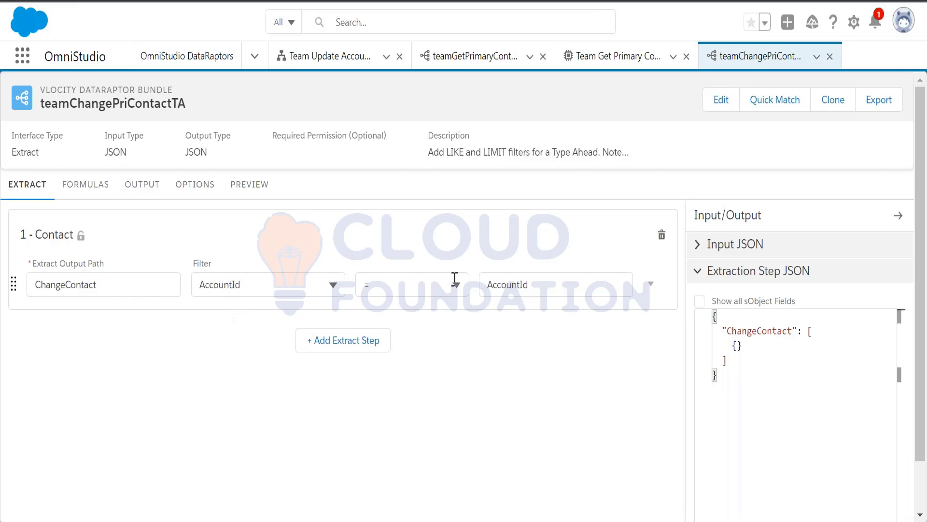
Add an AND filter row to the Contact extract step and check it against the AccountId and LIKE conditions of the contact query.
click(651, 287)
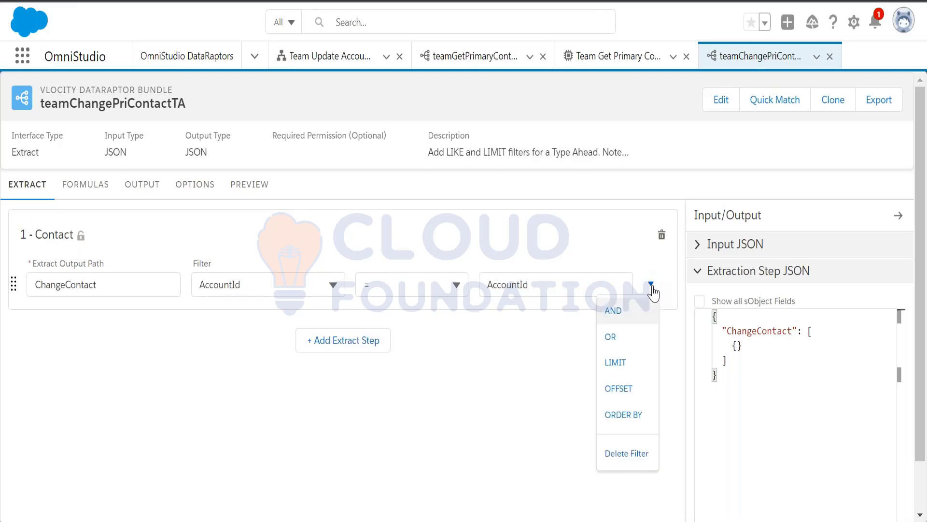
click(616, 312)
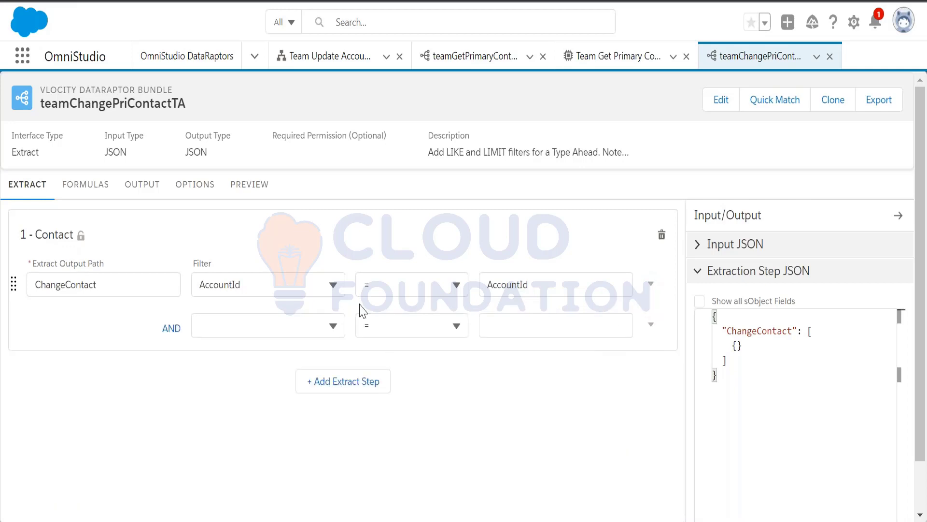
key(alt+Tab)
click(263, 389)
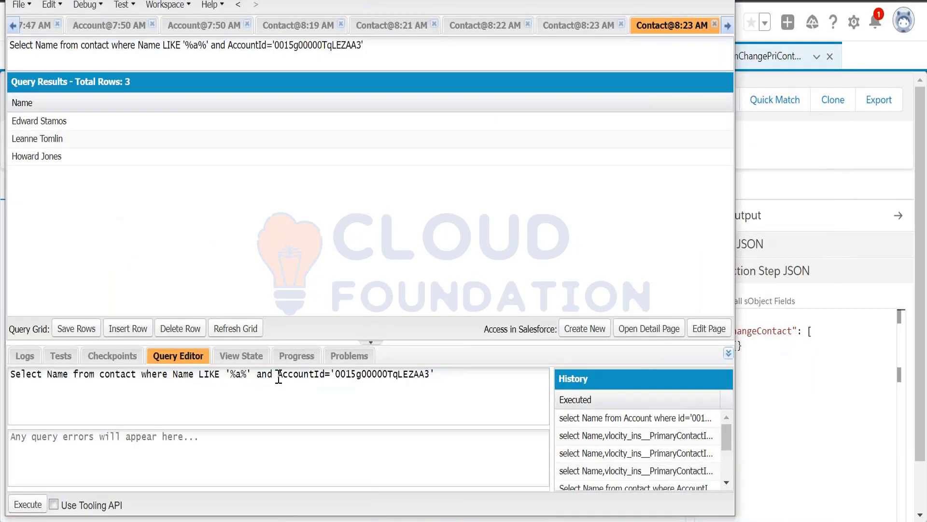
drag(279, 377, 449, 377)
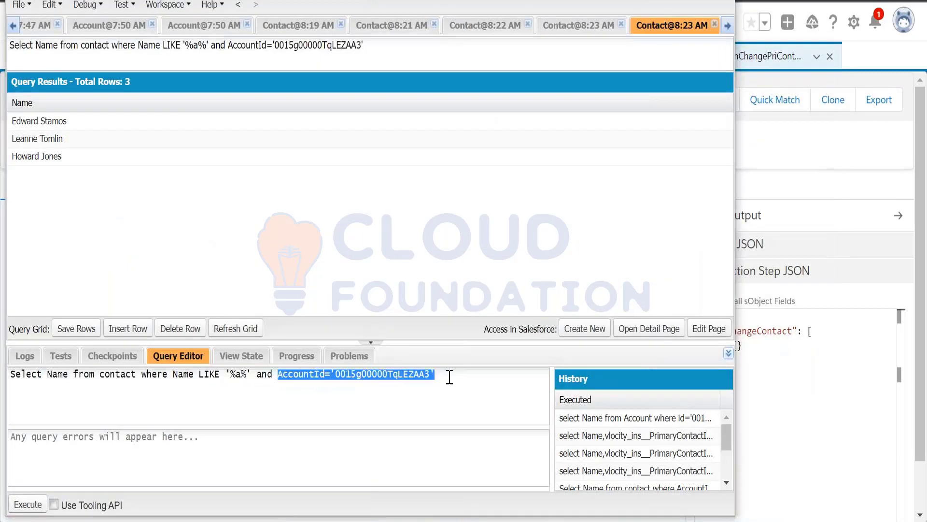
click(200, 374)
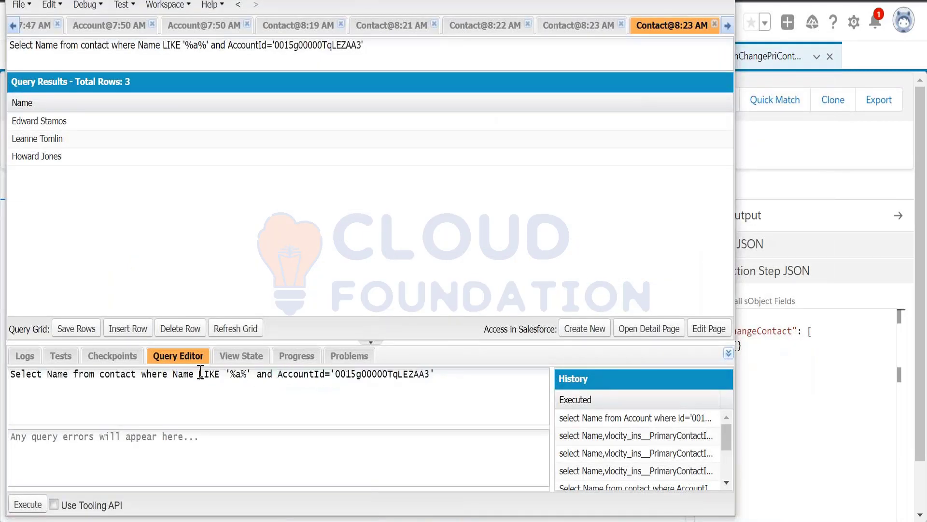
drag(200, 373, 274, 375)
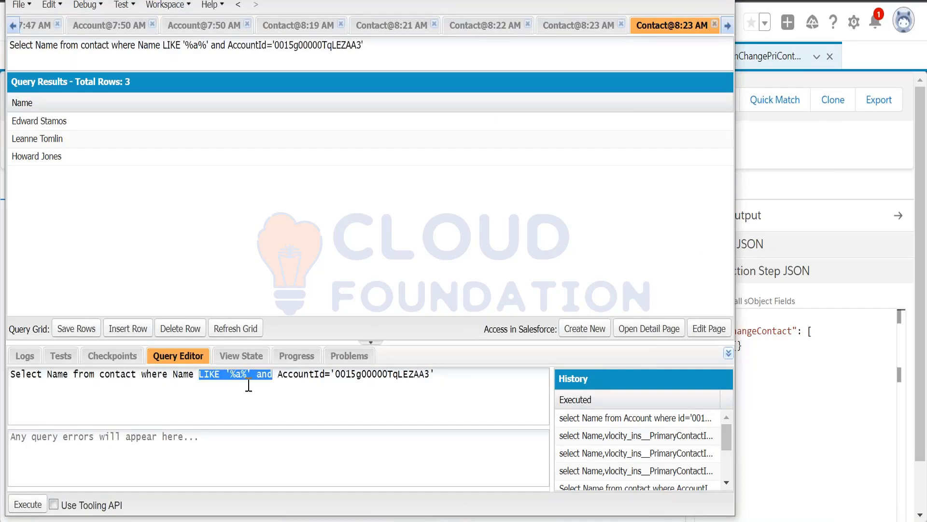
key(alt+Tab)
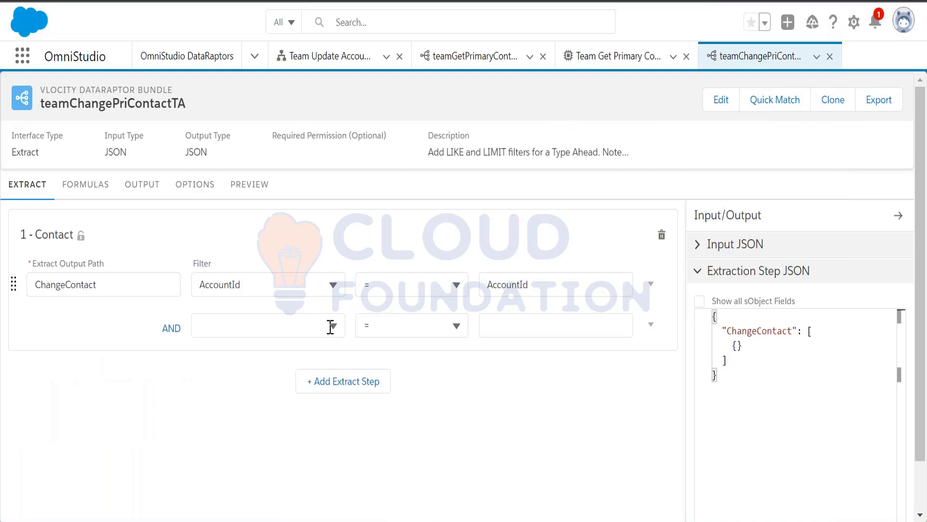
Set the new AND filter row of the Contact extract to the Name field with the LIKE operator.
click(330, 327)
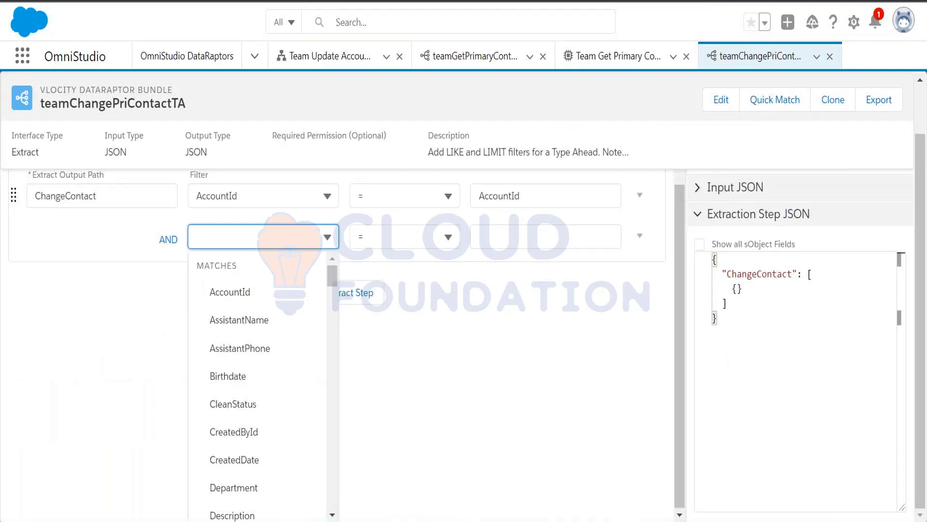
text(Name)
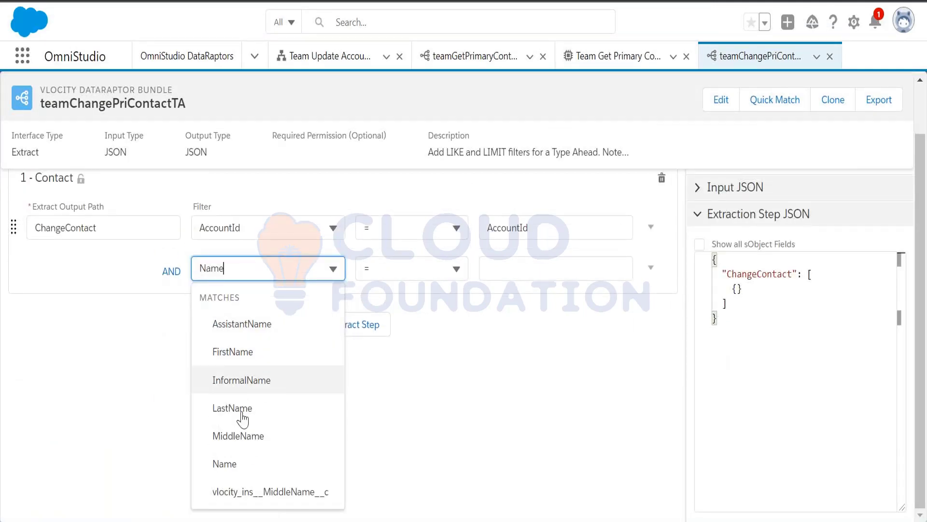
click(227, 465)
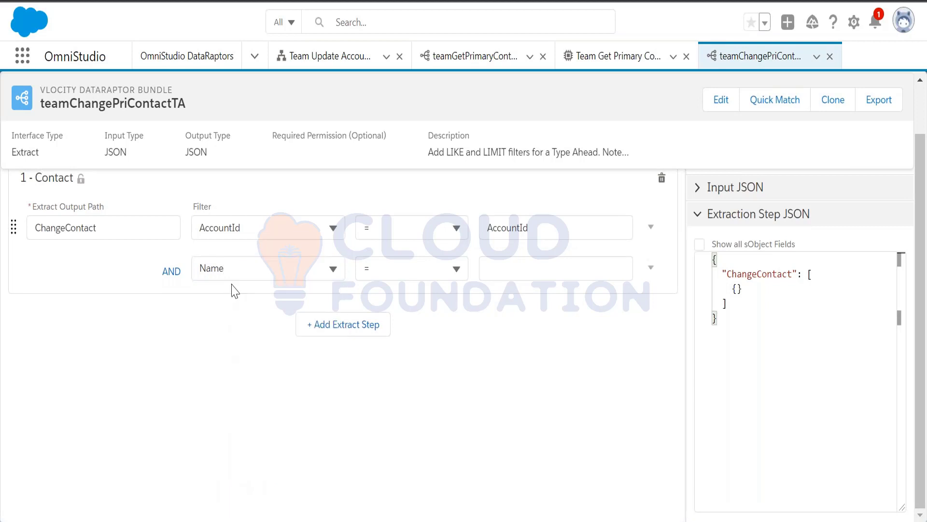
click(426, 273)
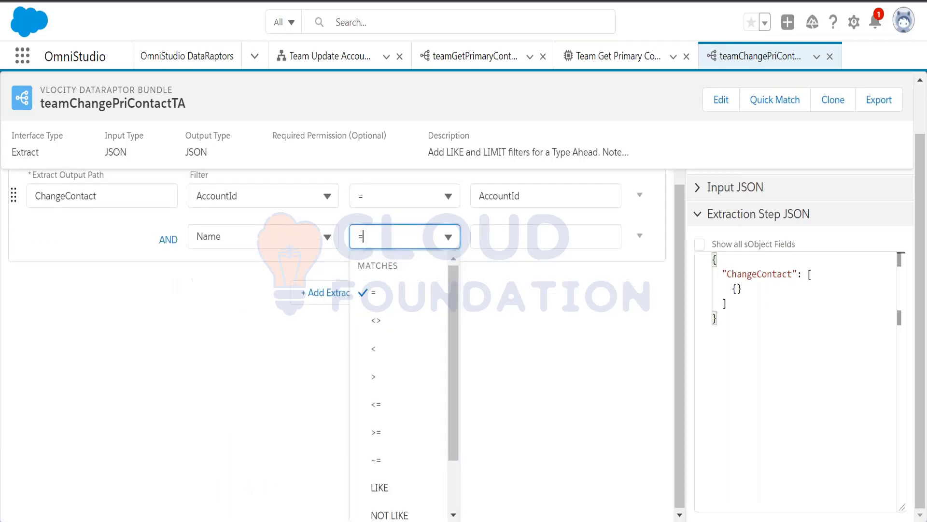
click(379, 487)
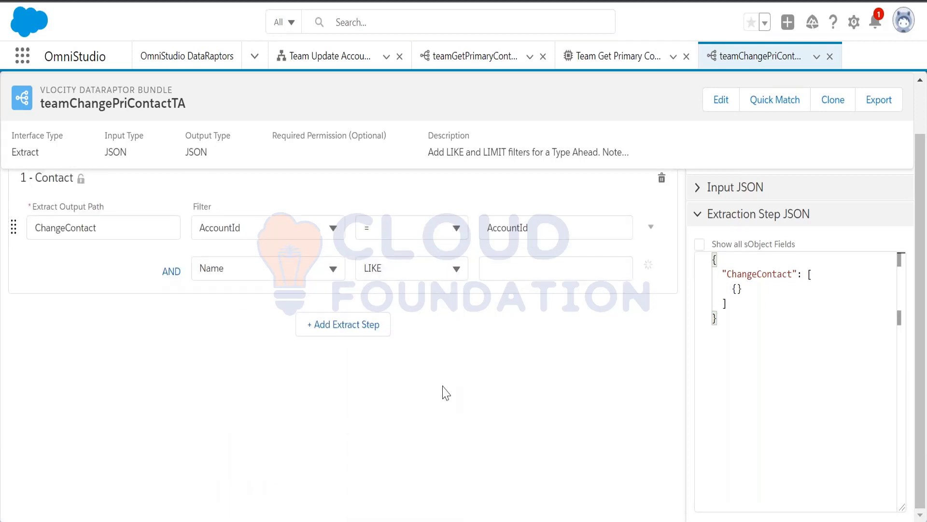
Check the DRChangeContactTA input parameters in the OmniScript and enter SearchKey as the Name LIKE filter's value in teamChangePriContactTA.
click(503, 272)
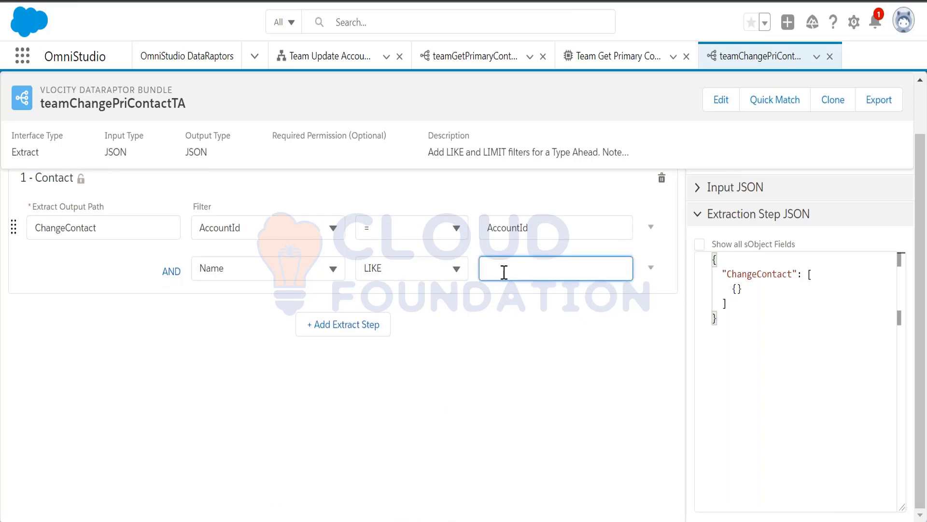
key(alt+Tab)
key(alt+Tab)
key(alt+Tab)
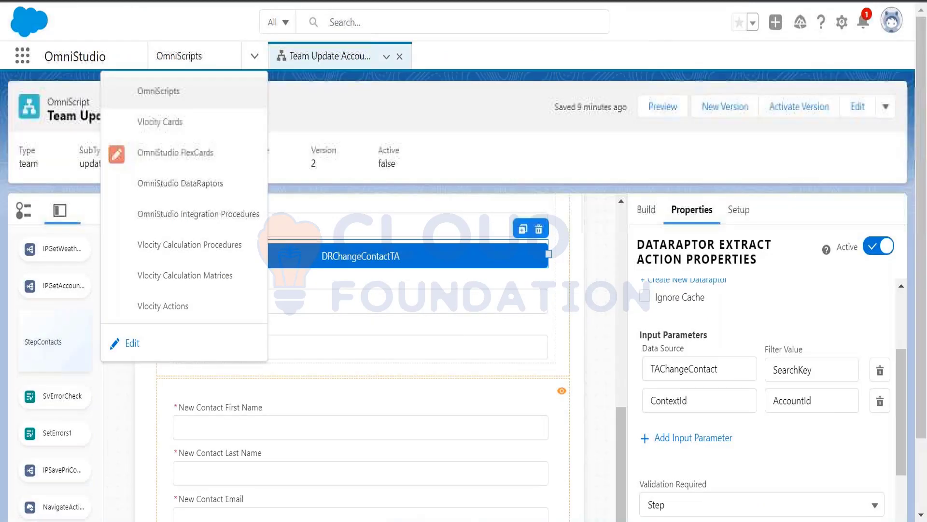
click(458, 118)
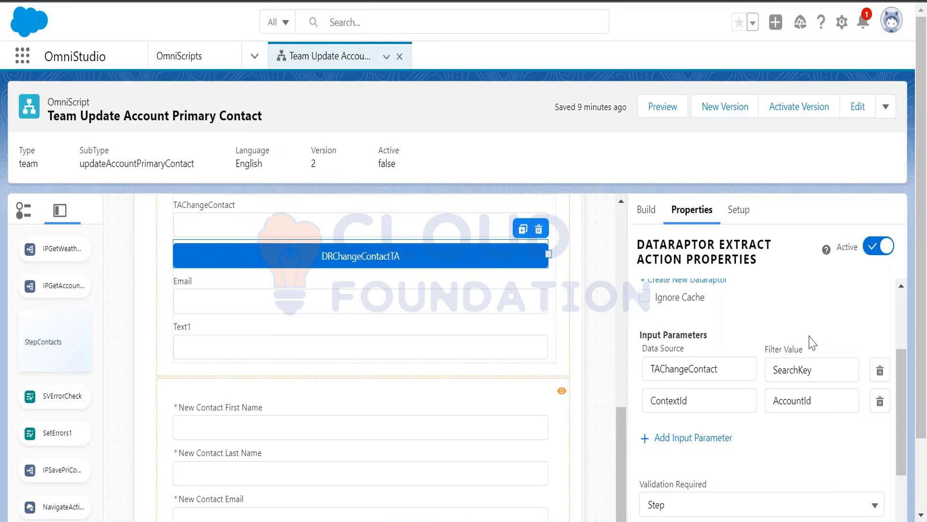
click(825, 372)
drag(825, 371, 769, 367)
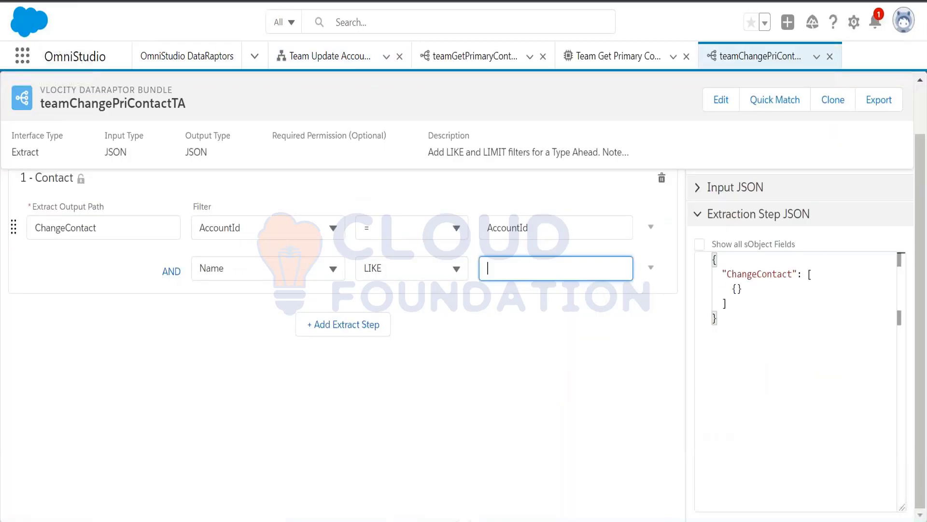
text(SearchKey)
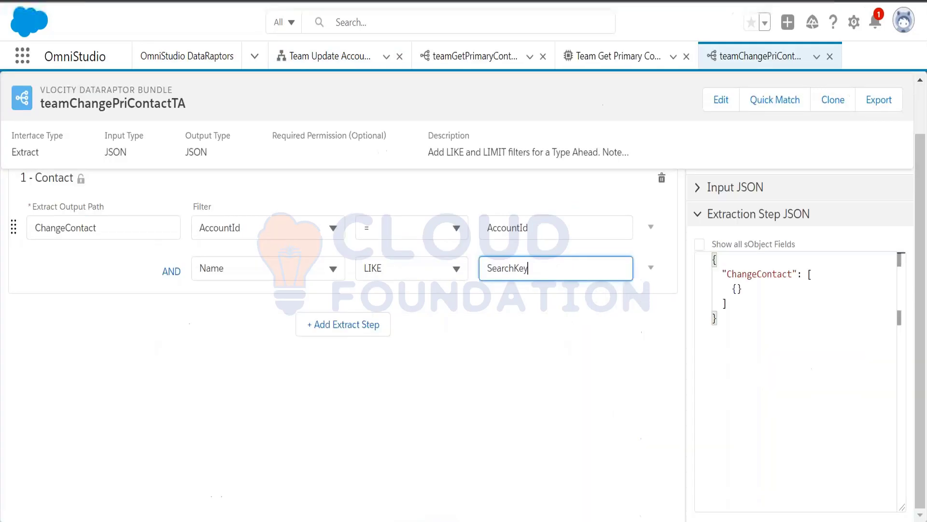
Check the TAChangeContact type-ahead's suggestions for the search text a in the OmniScript preview.
click(350, 66)
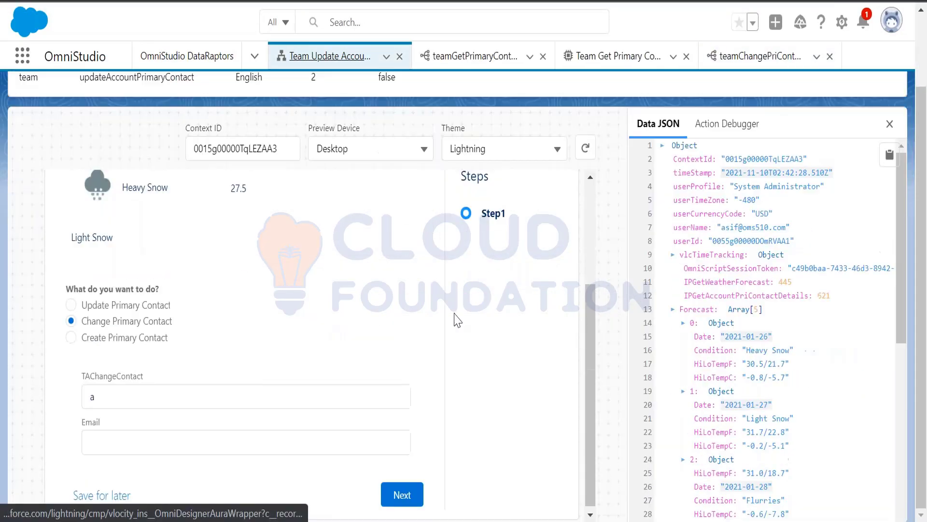
click(107, 399)
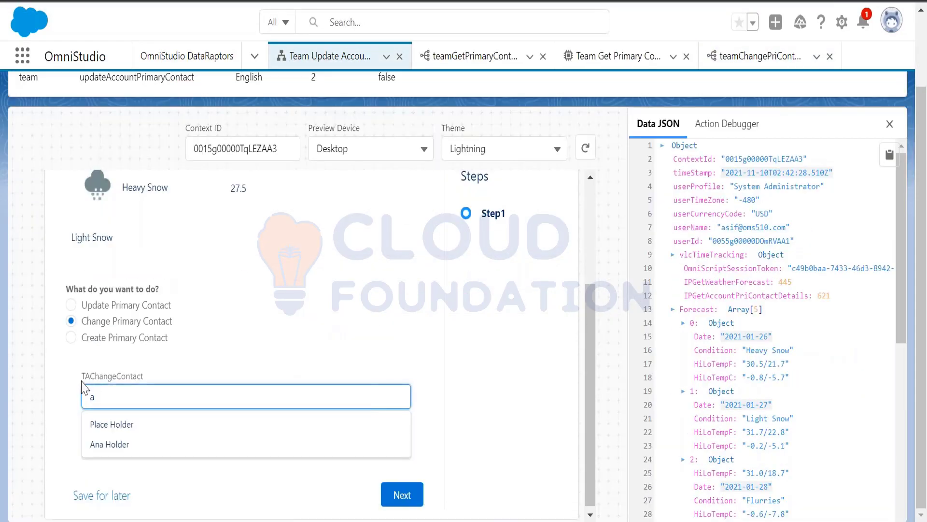
drag(84, 380, 150, 379)
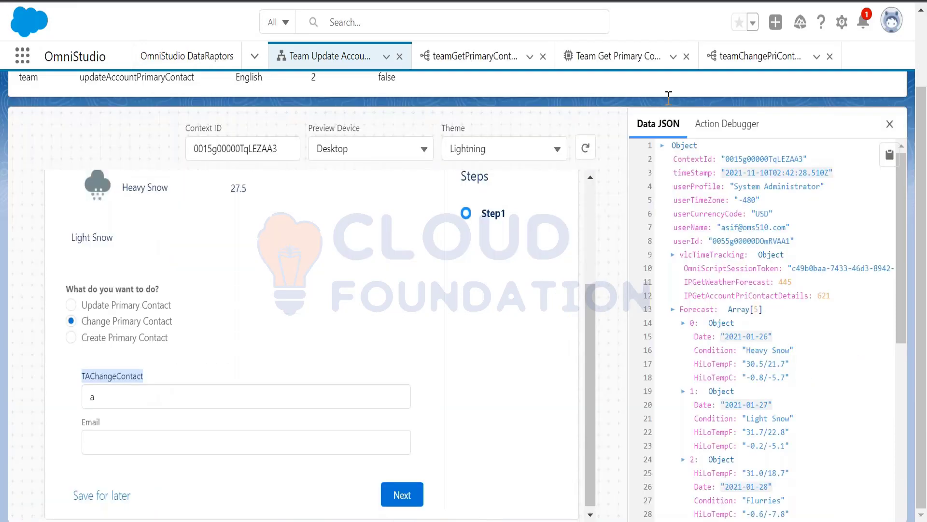
Add a LIMIT of 10 to the Contact extract filters in teamChangePriContactTA and open the DataRaptor's output mappings.
click(767, 56)
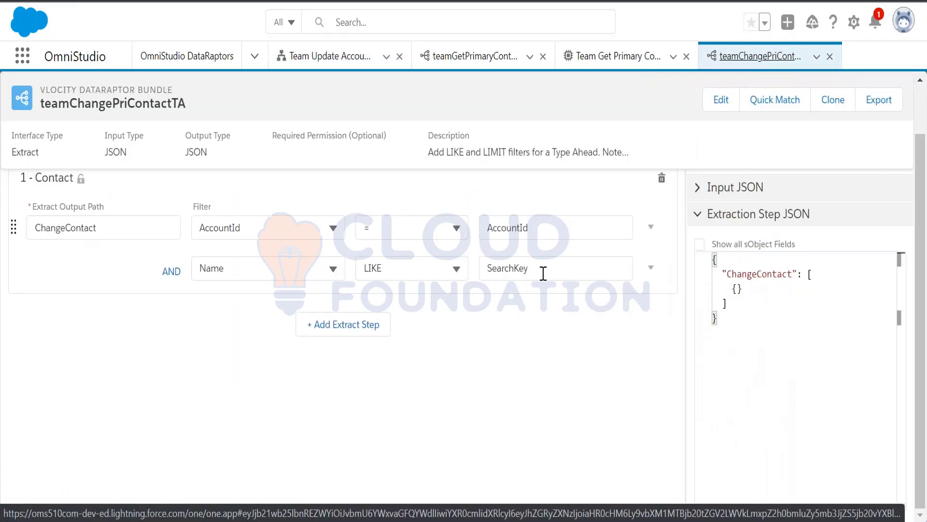
click(650, 268)
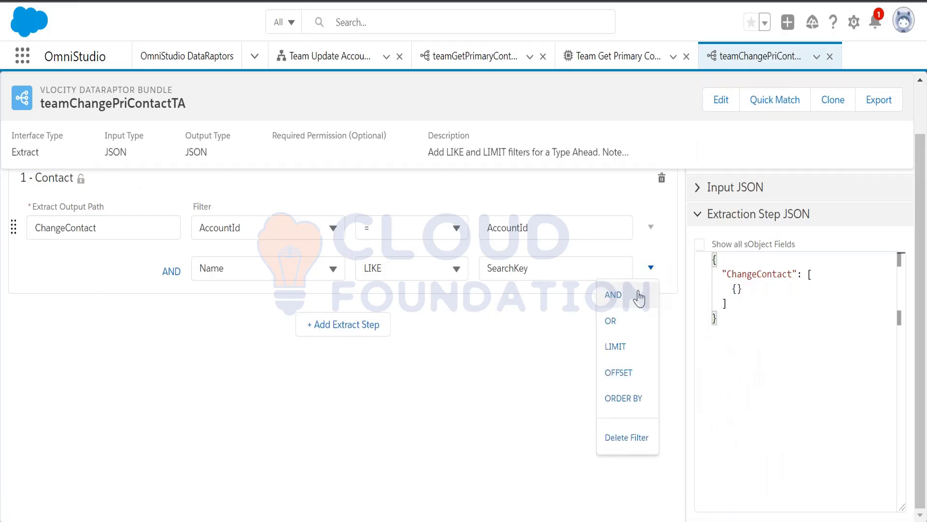
click(617, 349)
click(517, 305)
text(10)
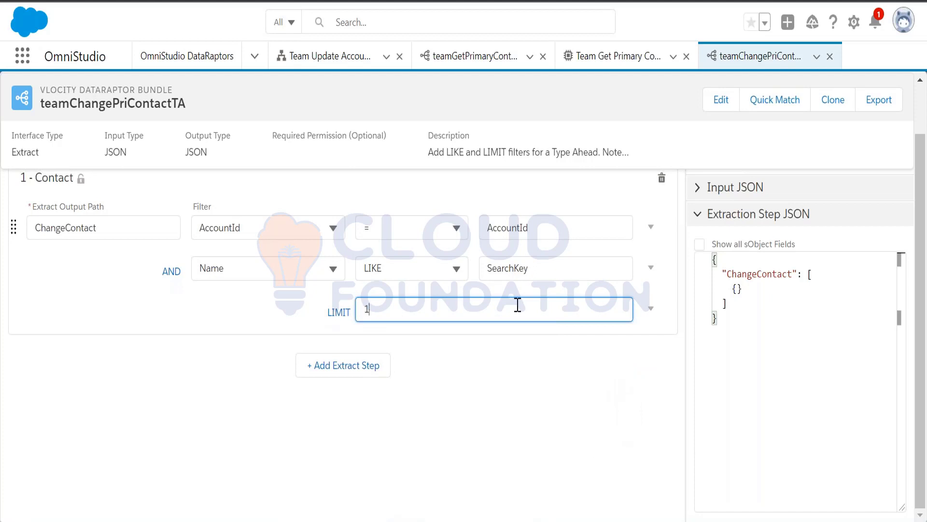
click(504, 420)
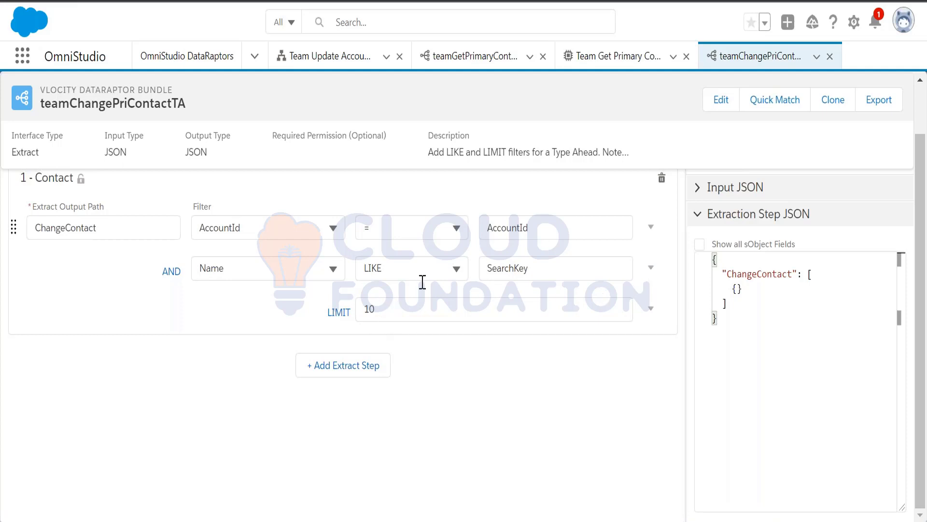
click(362, 307)
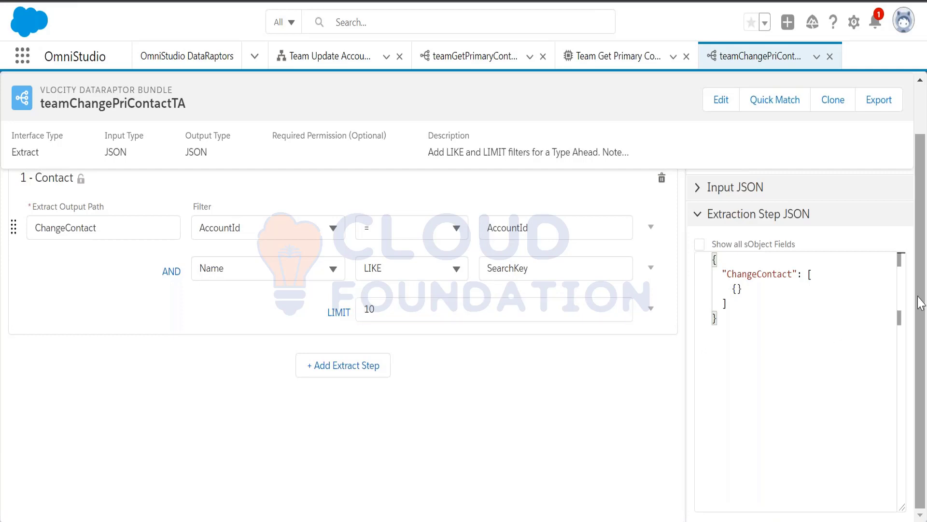
drag(921, 302, 917, 201)
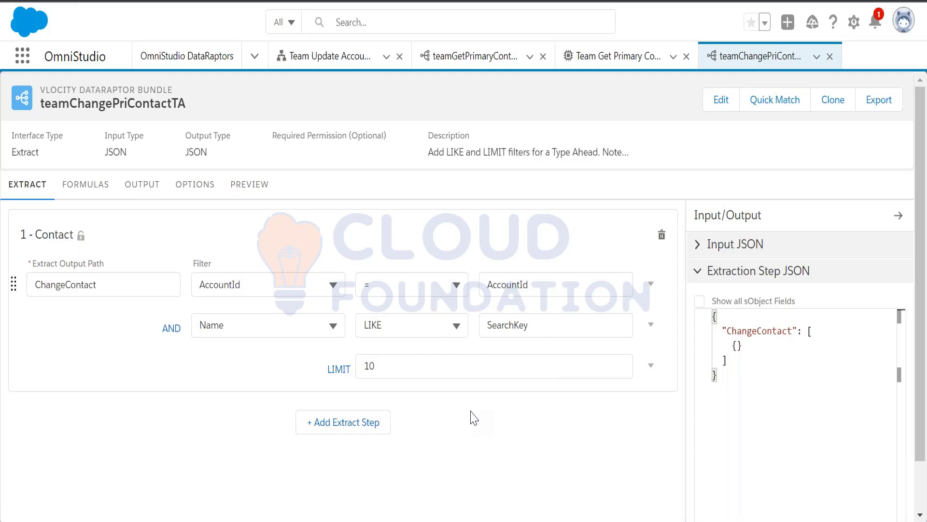
click(416, 368)
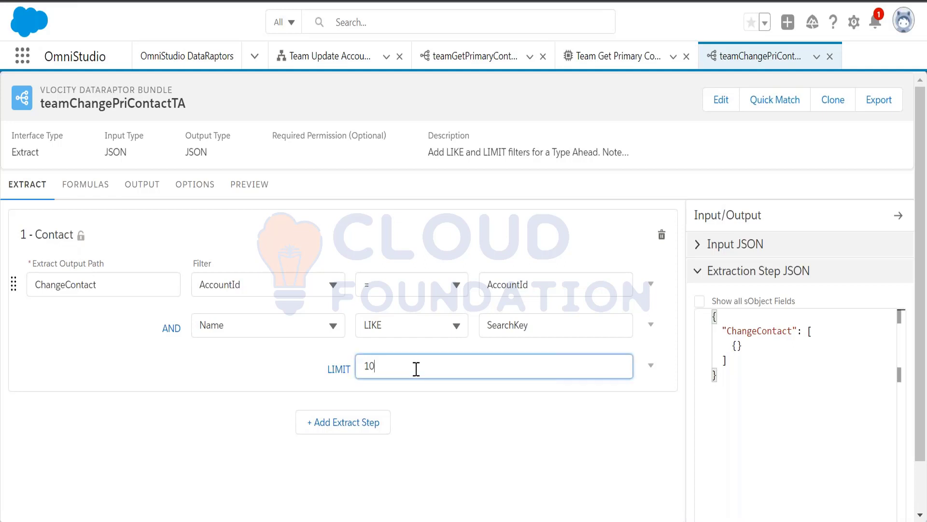
click(438, 410)
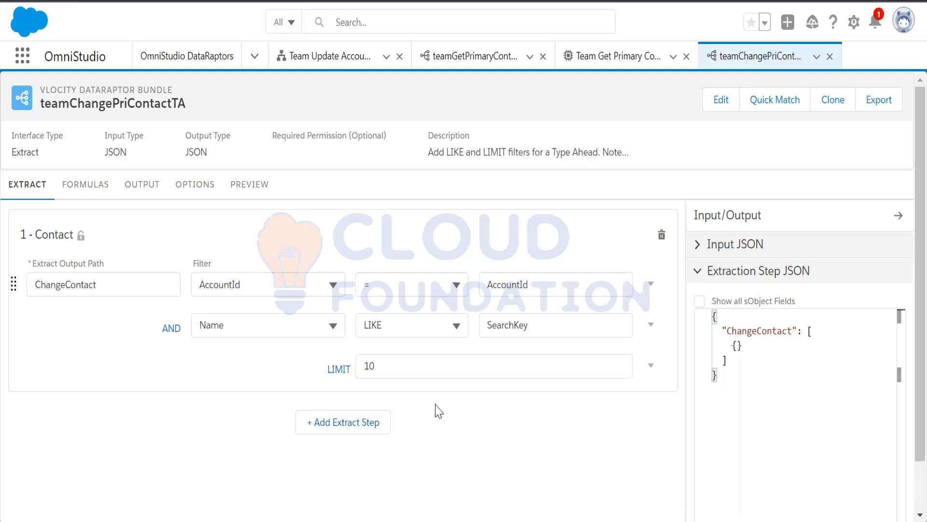
click(392, 357)
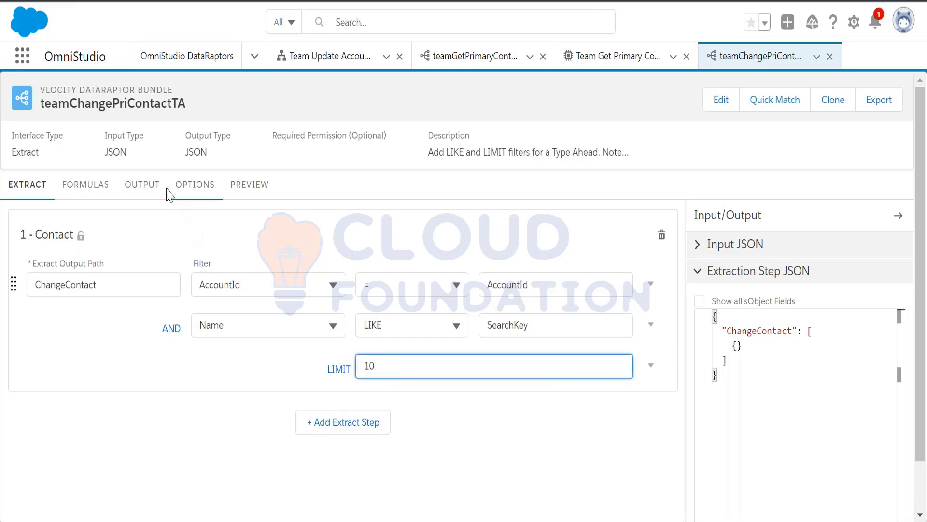
click(150, 192)
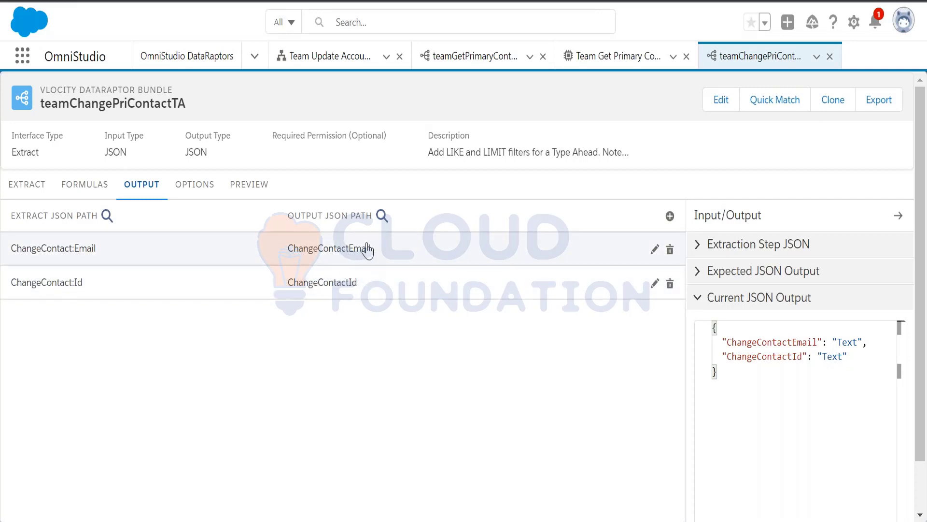
Preview the Team Update Account Primary Contact OmniScript with the previously used account record ID as its Context ID.
key(alt+Tab)
key(alt+Tab)
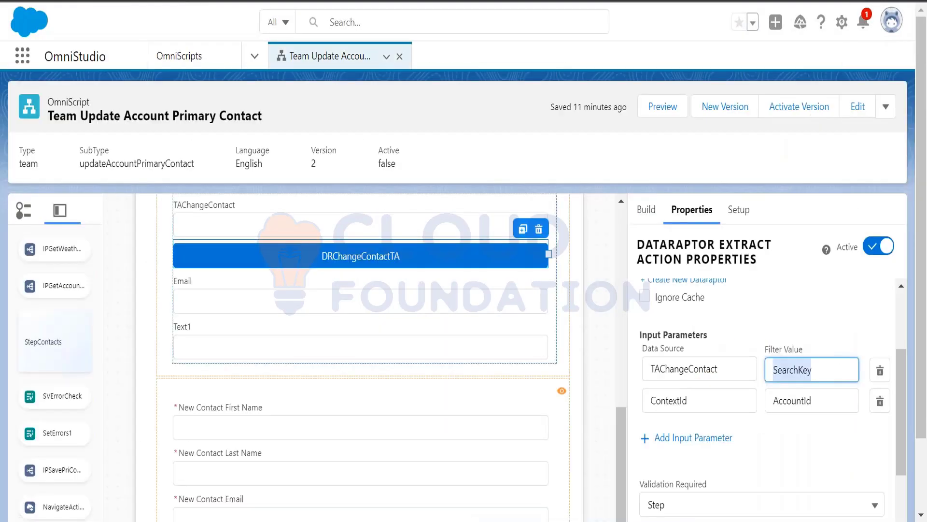
click(665, 106)
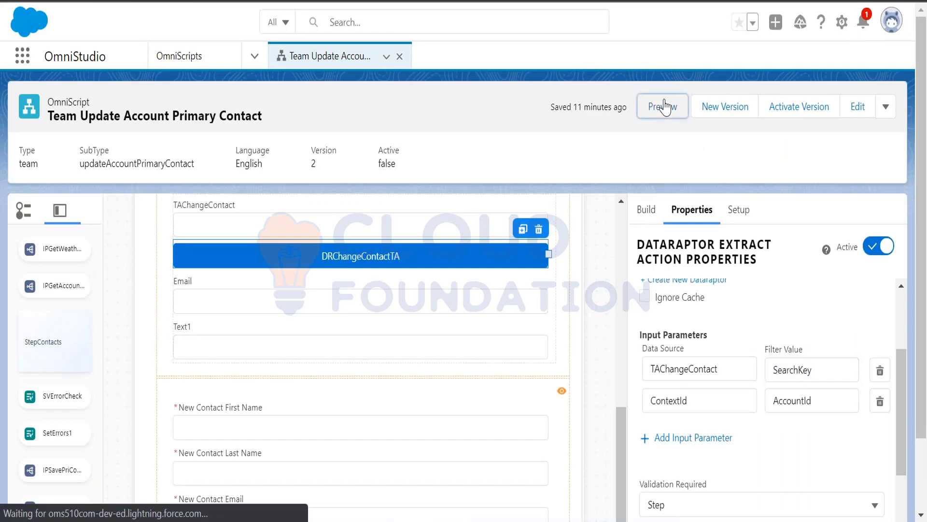
click(262, 236)
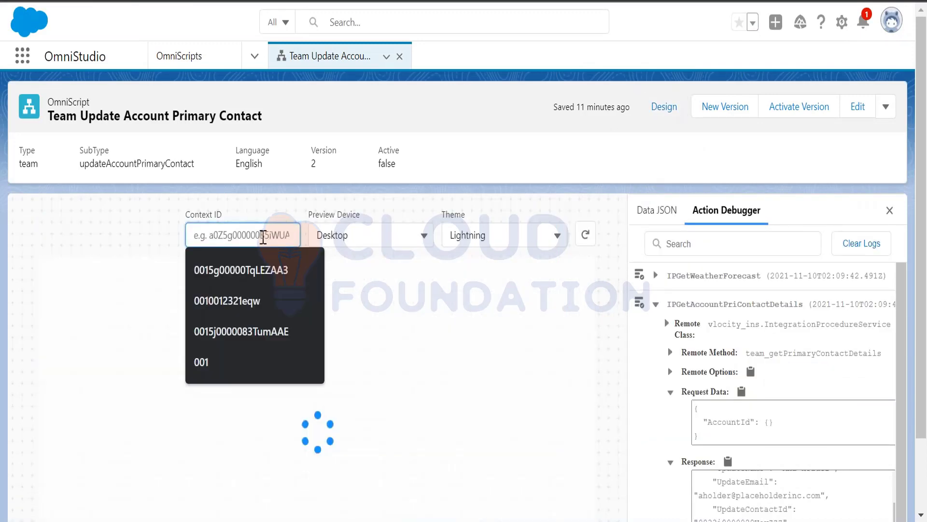
text(SearchKey)
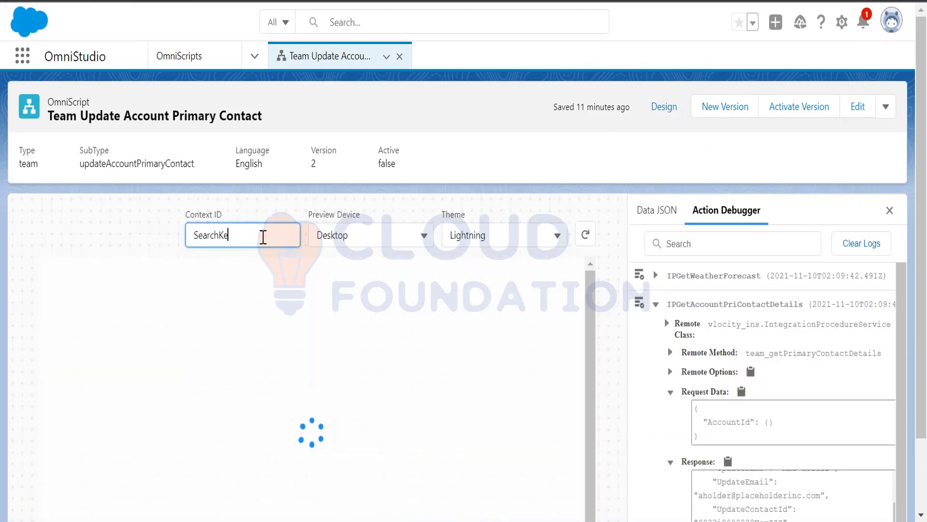
key(ctrl+a)
key(BackSpace)
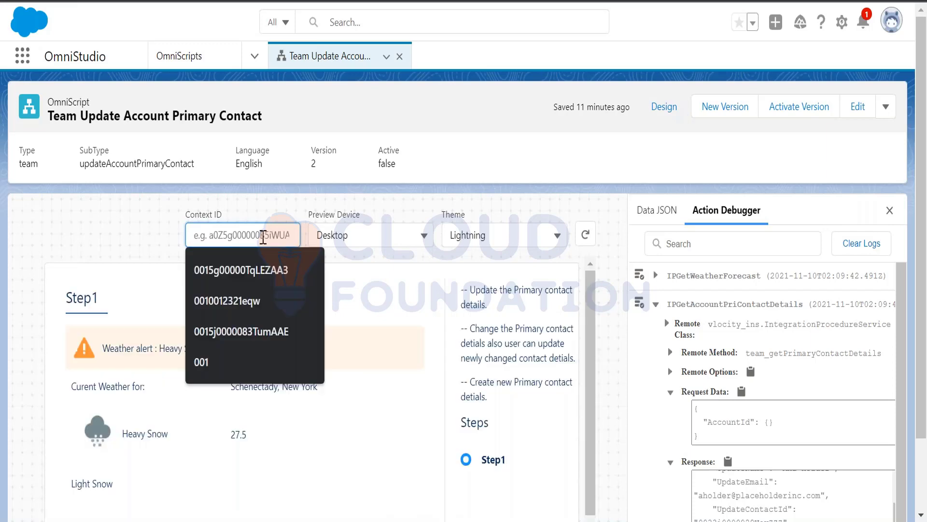
click(265, 270)
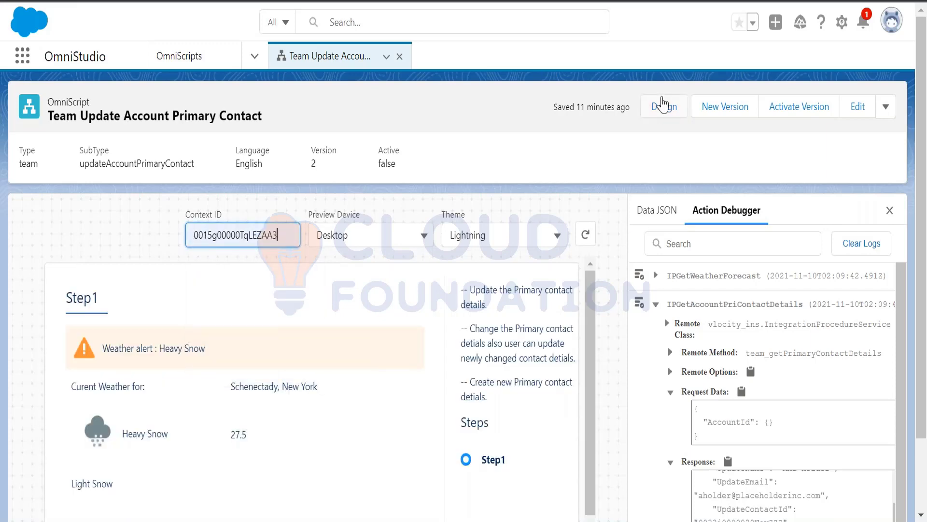
click(592, 243)
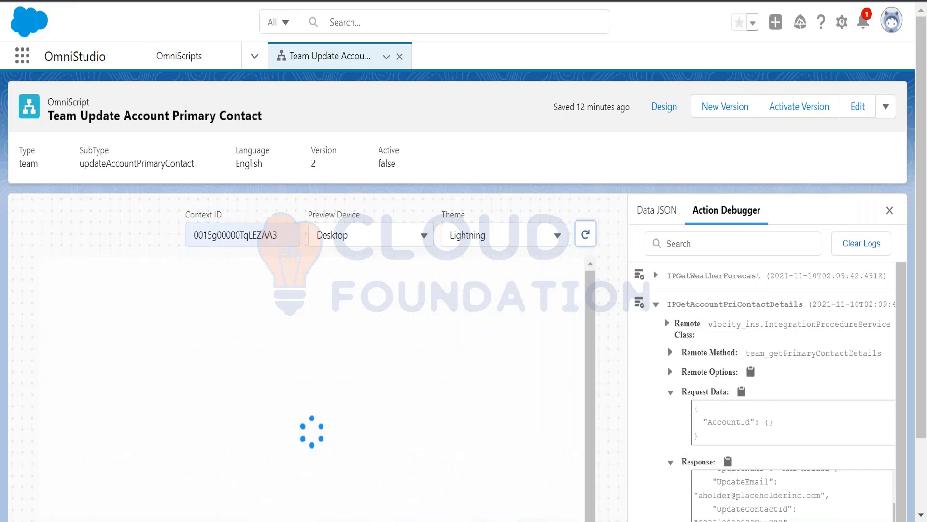
Clear the action debugger logs, choose Change Primary Contact in the preview, and enter a in the TAChangeContact type-ahead.
scroll(463, 289, down, 2)
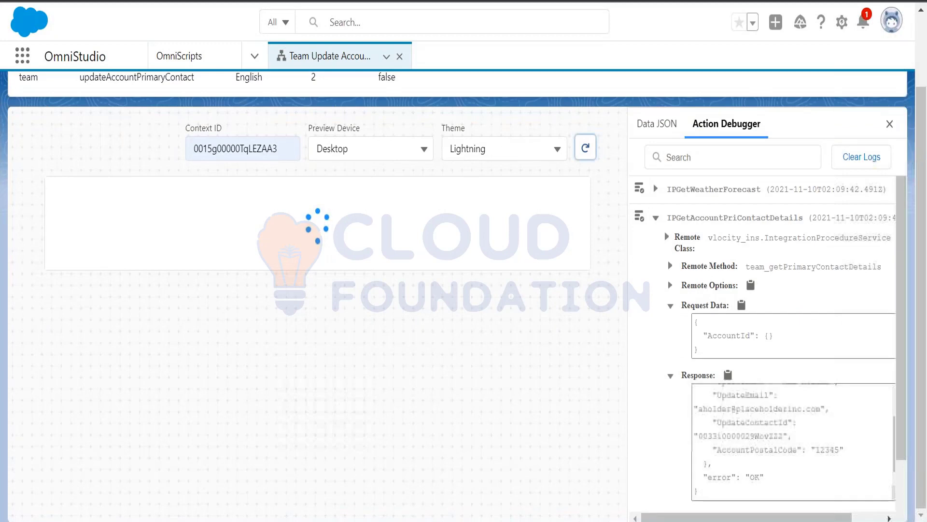
click(855, 160)
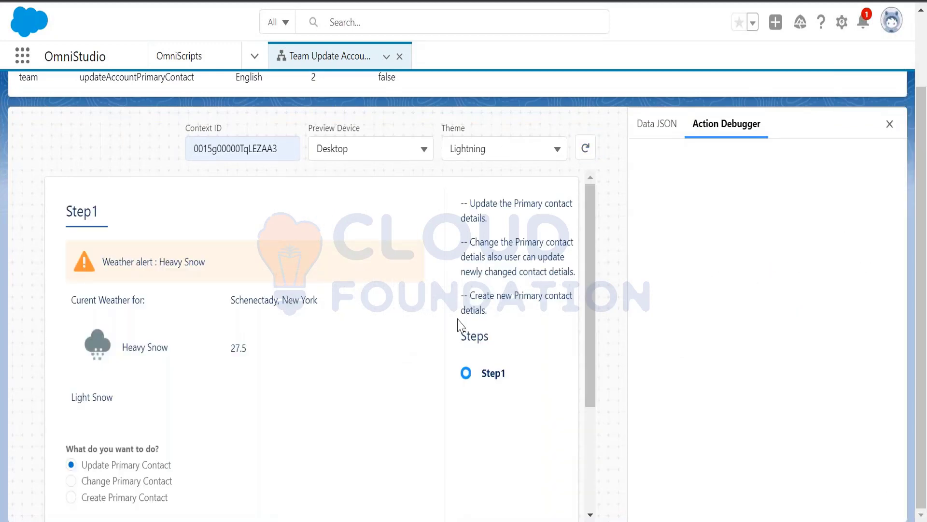
drag(590, 254, 508, 407)
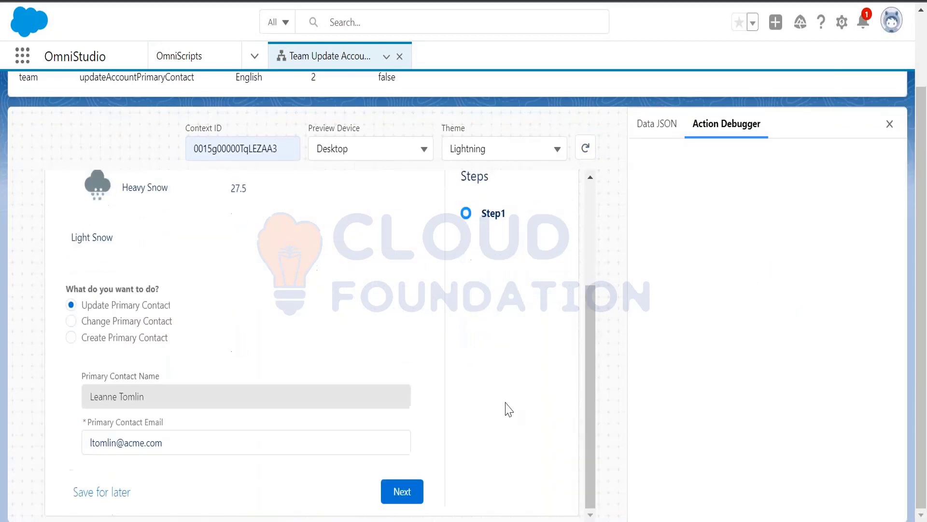
click(76, 321)
click(121, 394)
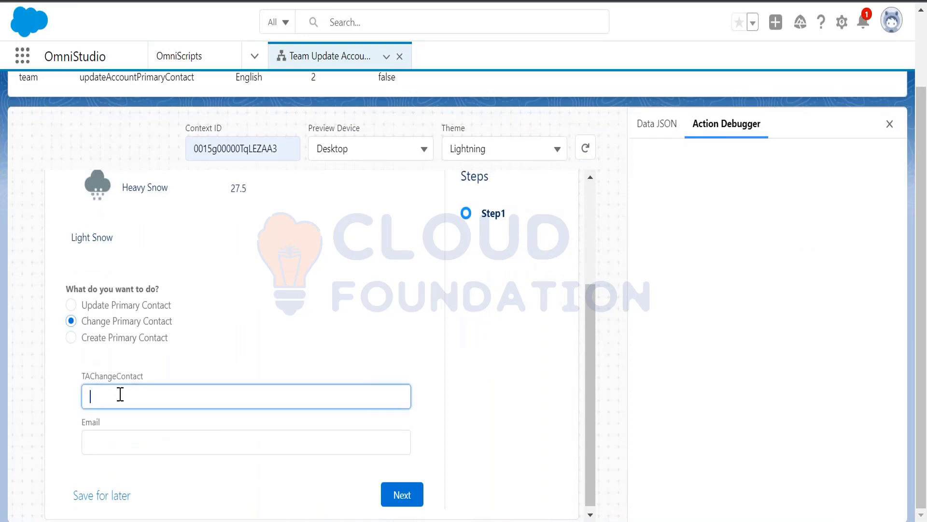
text(a)
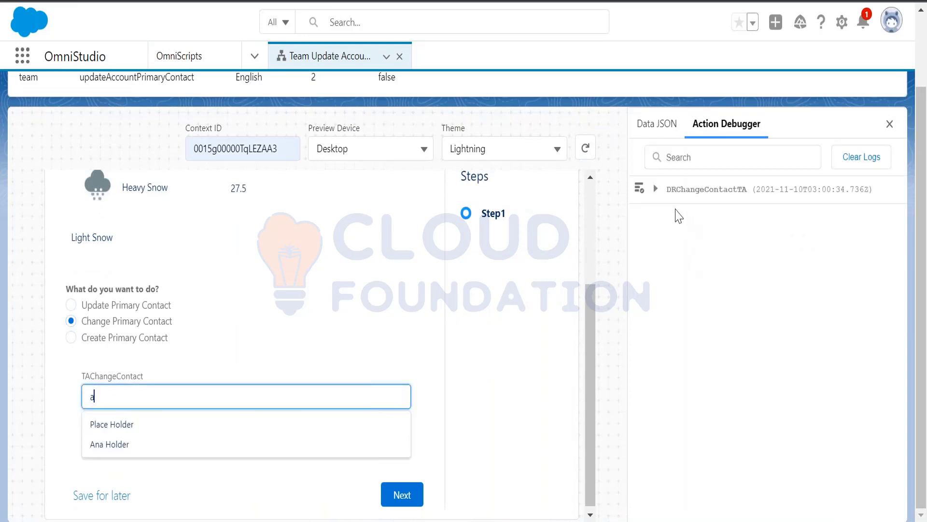
Examine the DRChangeContactTA log's request data for SearchKey and AccountId, and expand its response for reading.
click(655, 189)
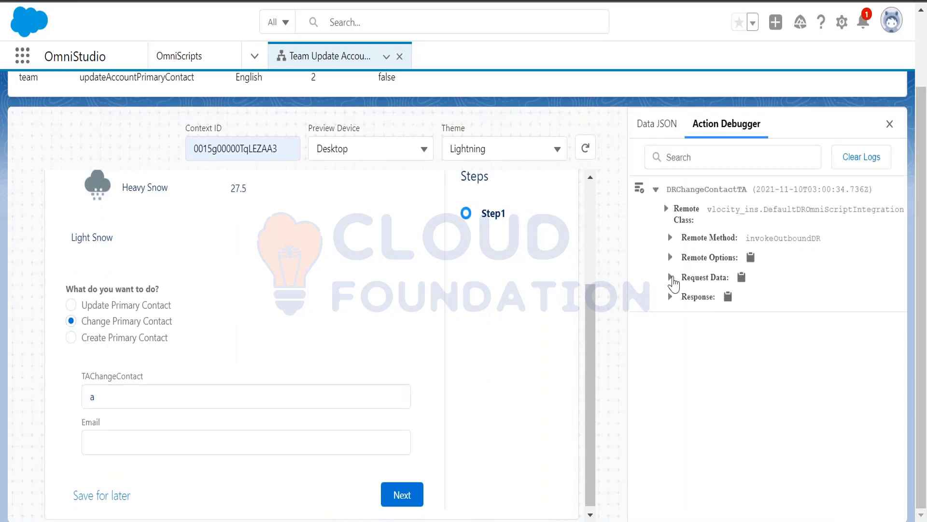
click(672, 278)
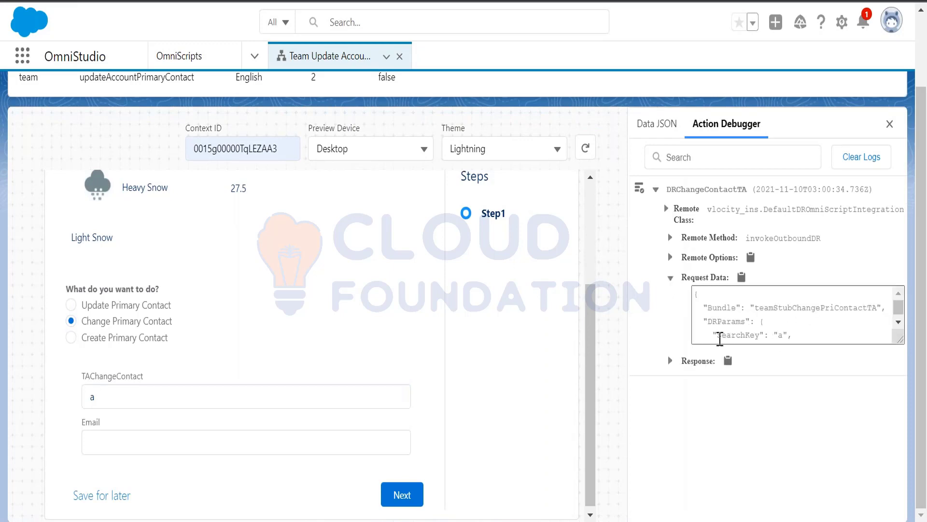
drag(718, 335, 871, 312)
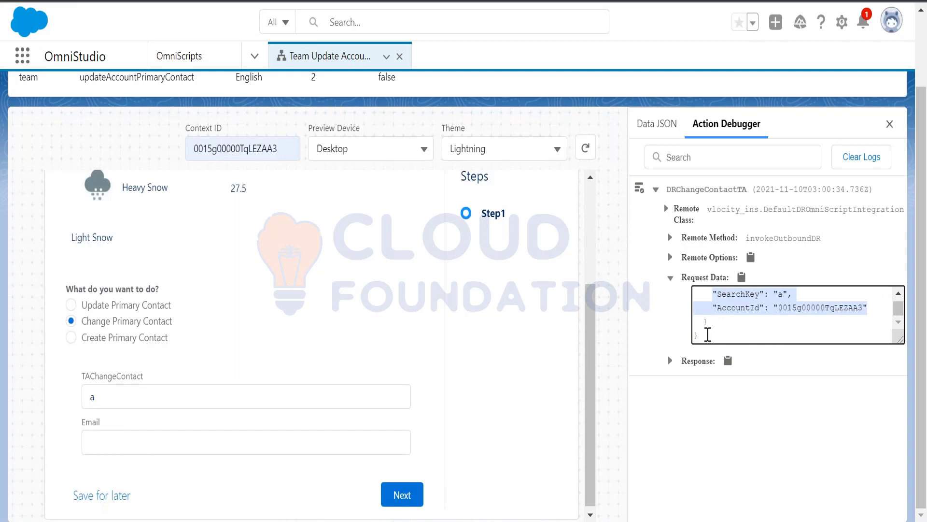
click(708, 333)
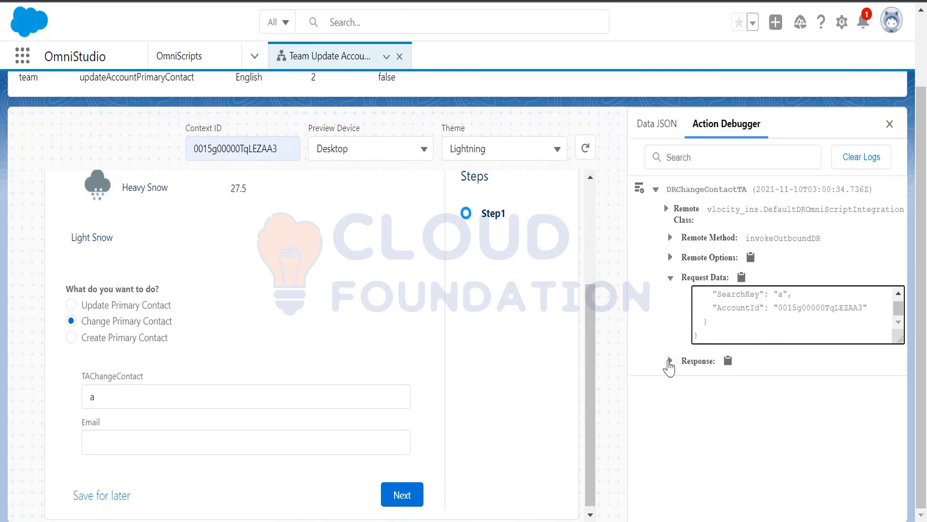
click(669, 362)
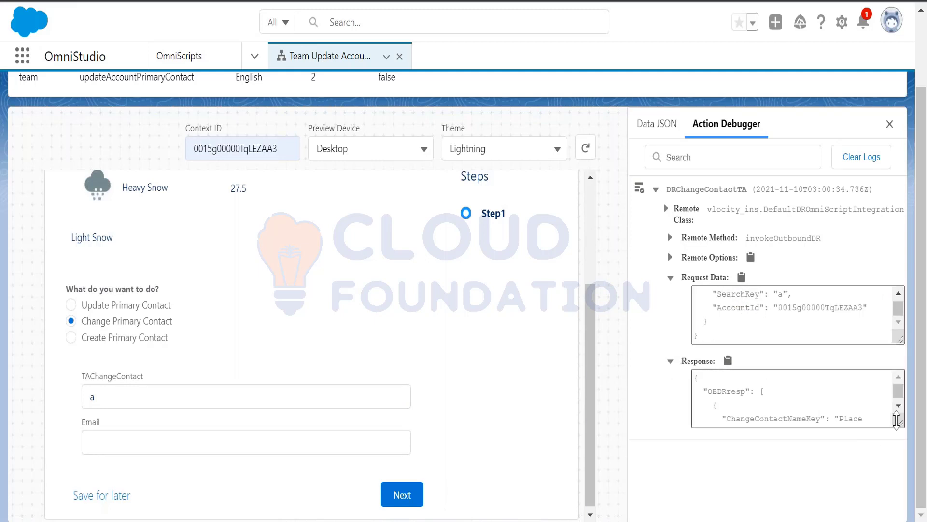
drag(898, 424, 892, 503)
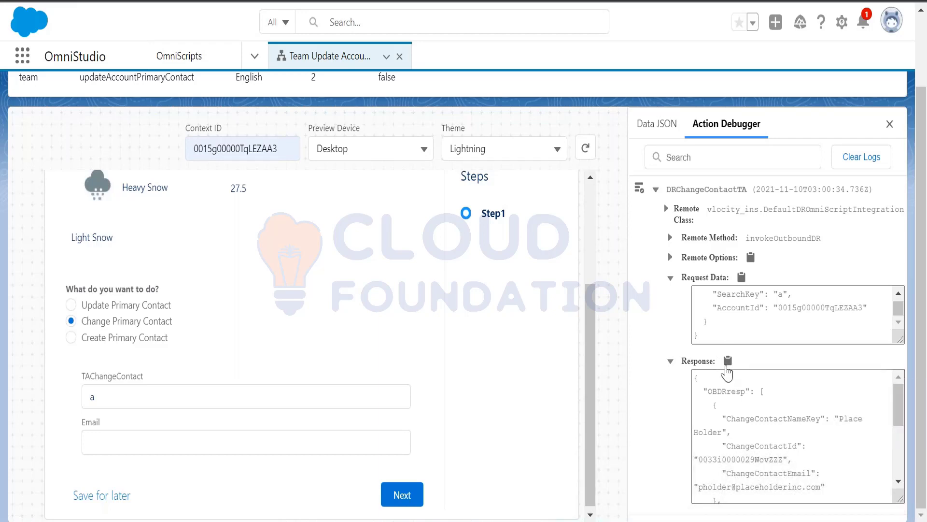
Copy the DRChangeContactTA response JSON and paste it on a new line after the last JSON block in Notepad.
click(729, 362)
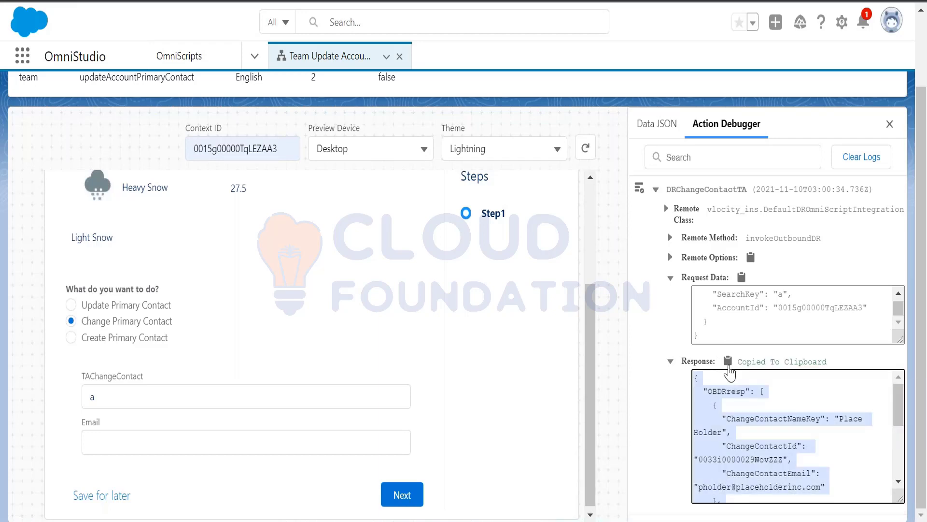
key(alt+Tab)
key(alt+Tab)
key(alt+Tab)
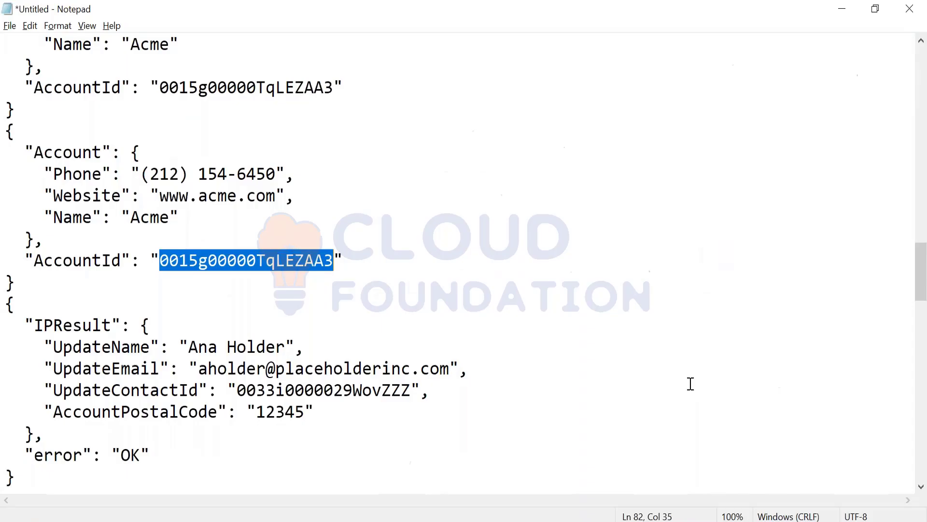
click(82, 478)
key(Return)
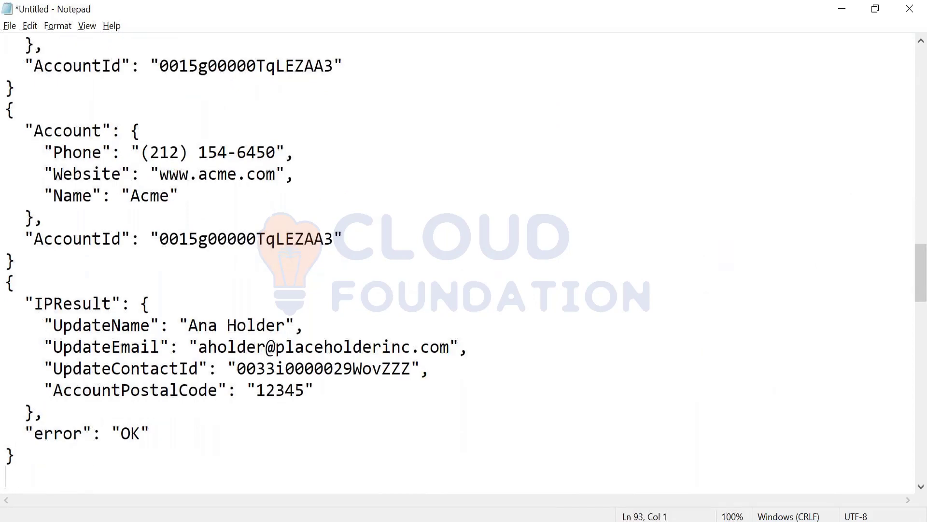
key(ctrl+v)
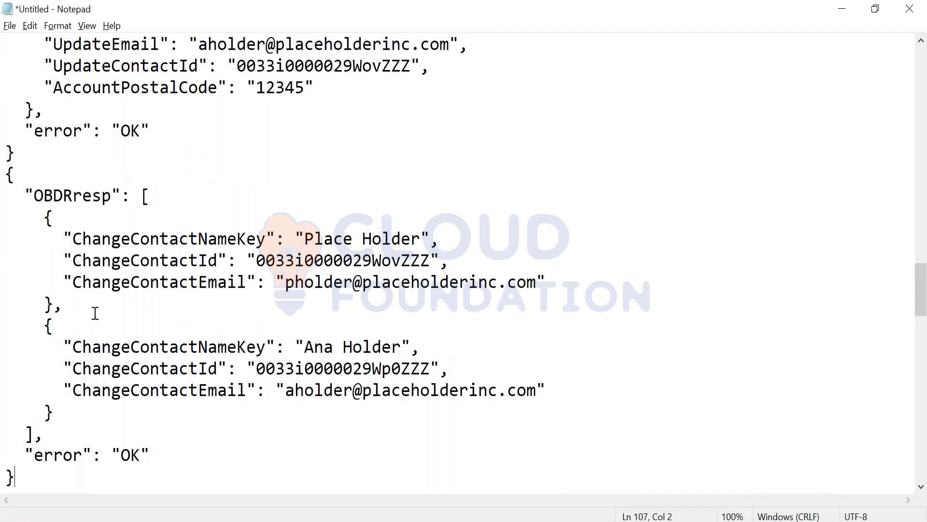
Compare the ChangeContactNameKey and ChangeContactId keys in the Notepad response JSON with the output mappings of the teamChangePriContactTA DataRaptor.
drag(75, 241, 267, 240)
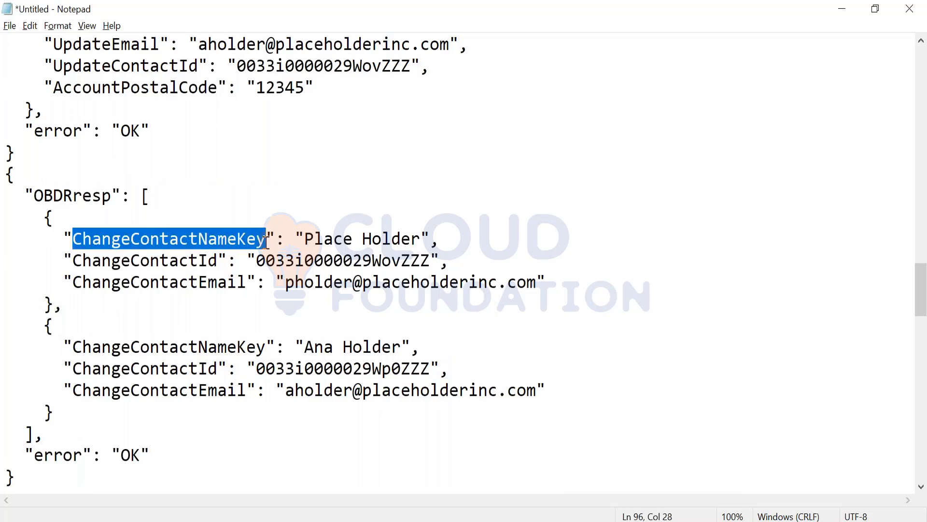
drag(75, 261, 218, 261)
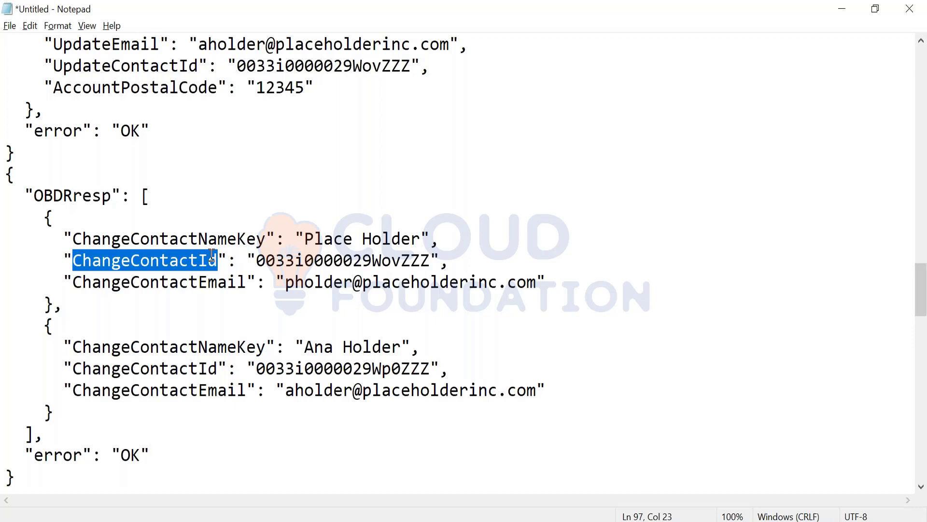
key(alt+Tab)
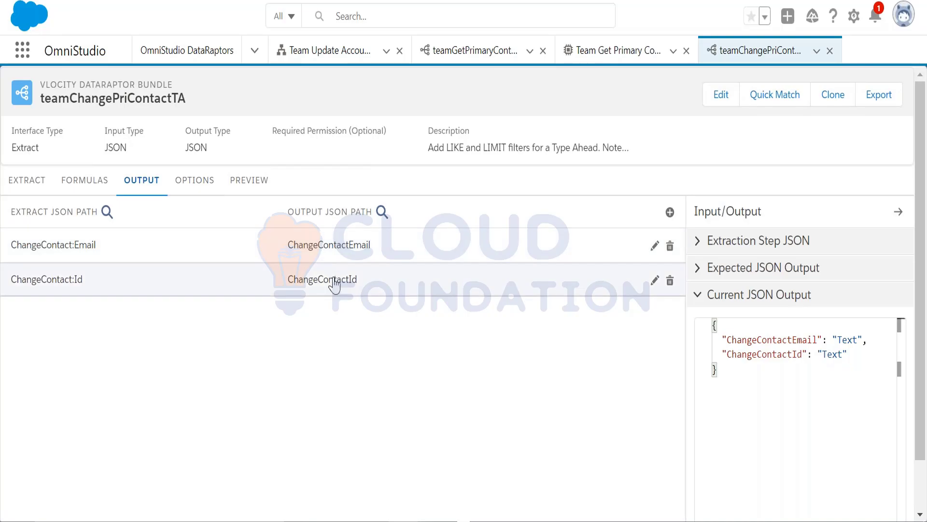
key(alt+Tab)
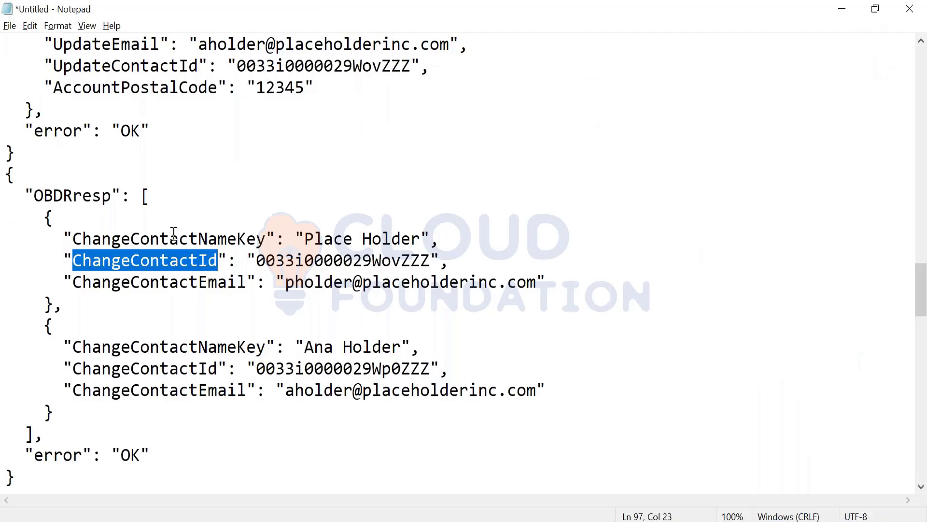
click(76, 239)
drag(76, 239, 266, 240)
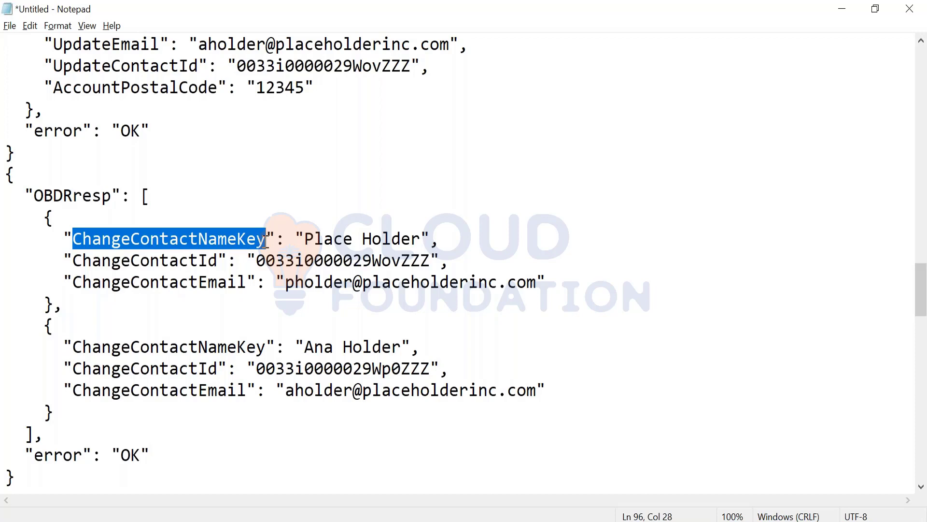
key(alt+Tab)
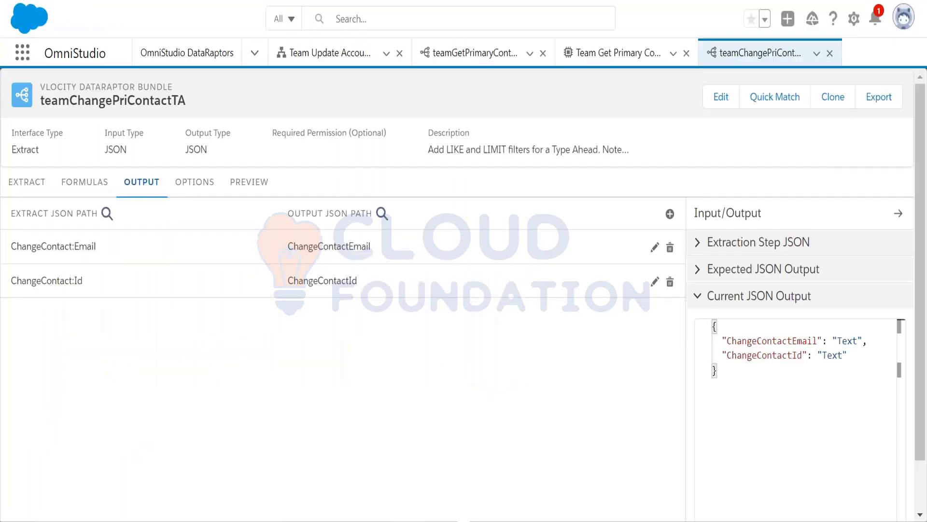
key(alt+Tab)
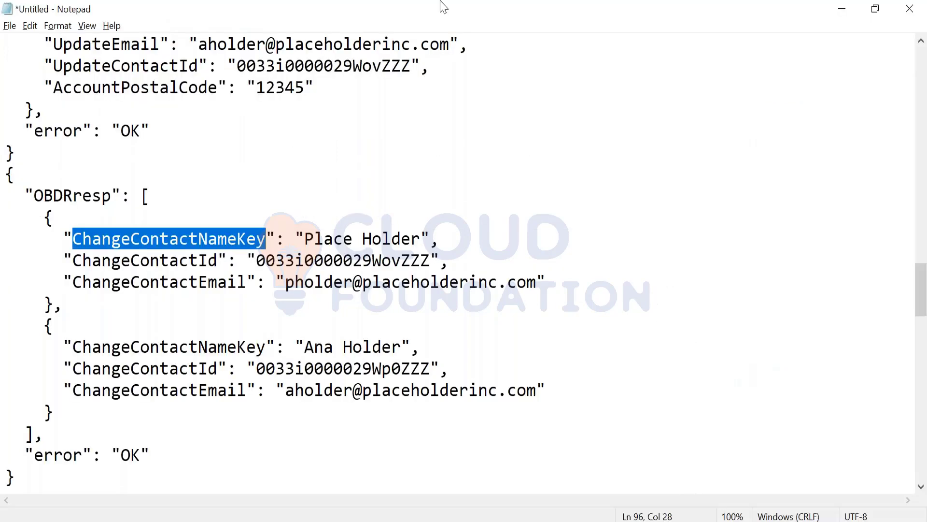
click(629, 22)
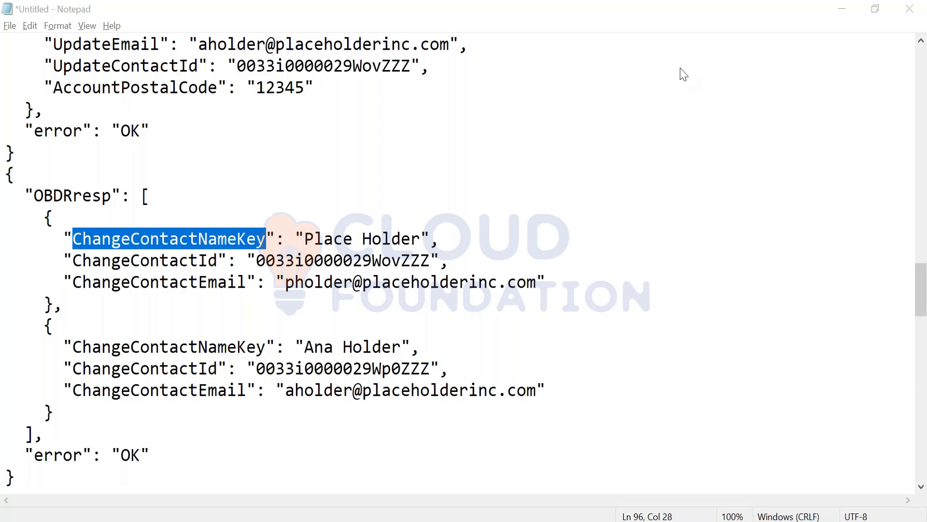
Add an output mapping in the teamChangePriContactTA DataRaptor from ChangeContact:Name to ChangeContactNameKey.
key(alt+Tab)
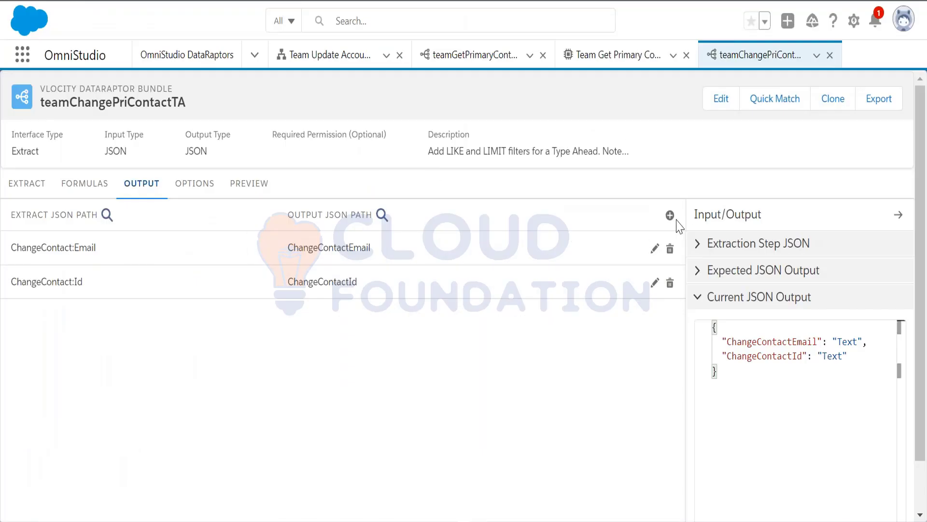
click(670, 215)
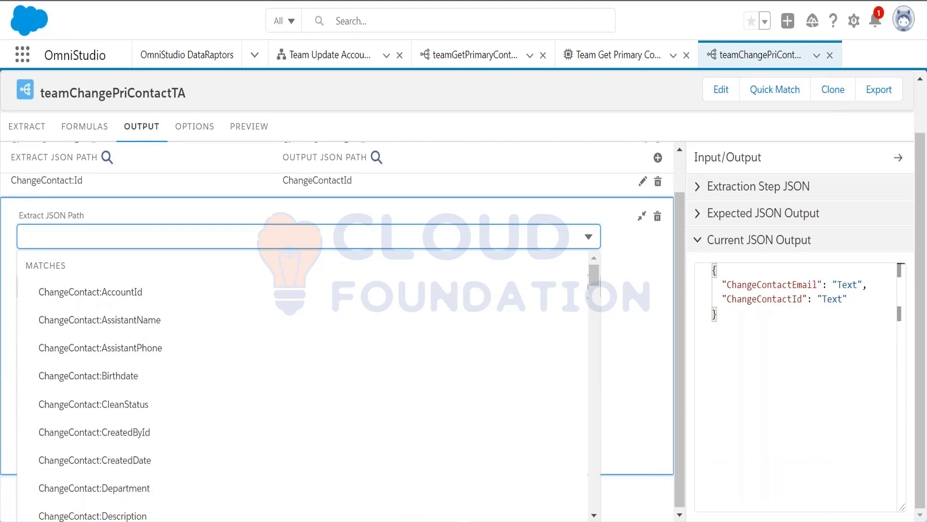
text(Name)
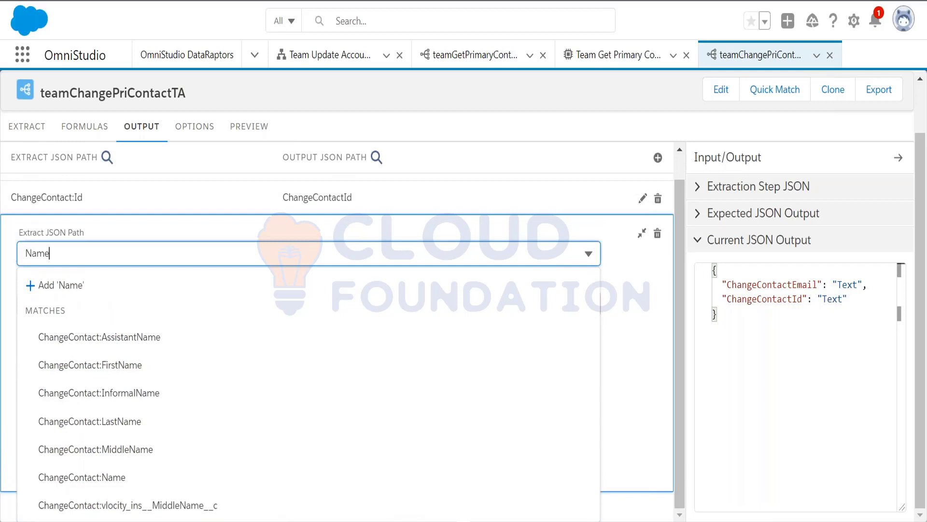
click(83, 479)
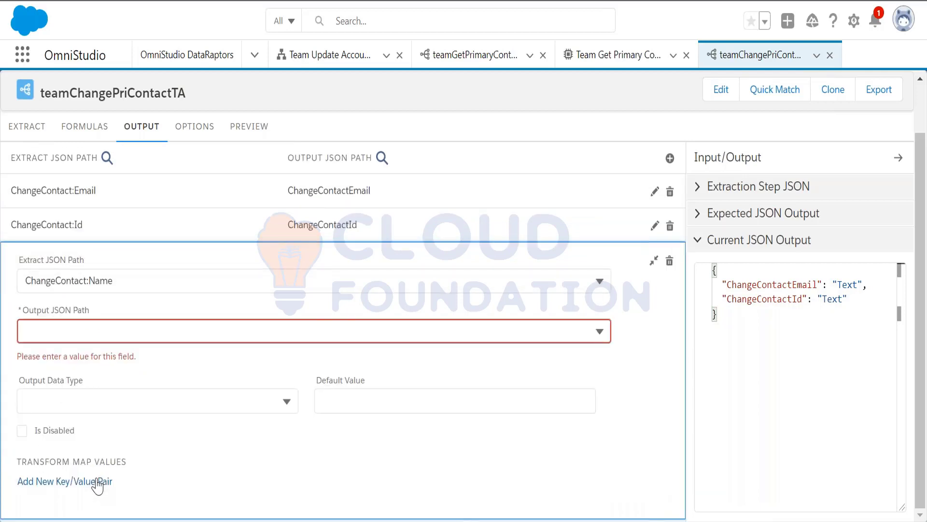
click(116, 328)
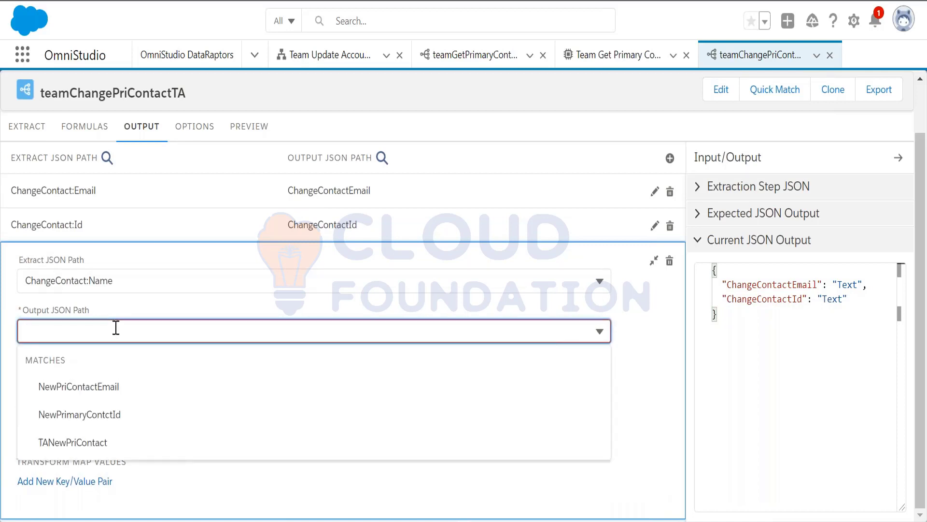
text(ChangeContactNameKey)
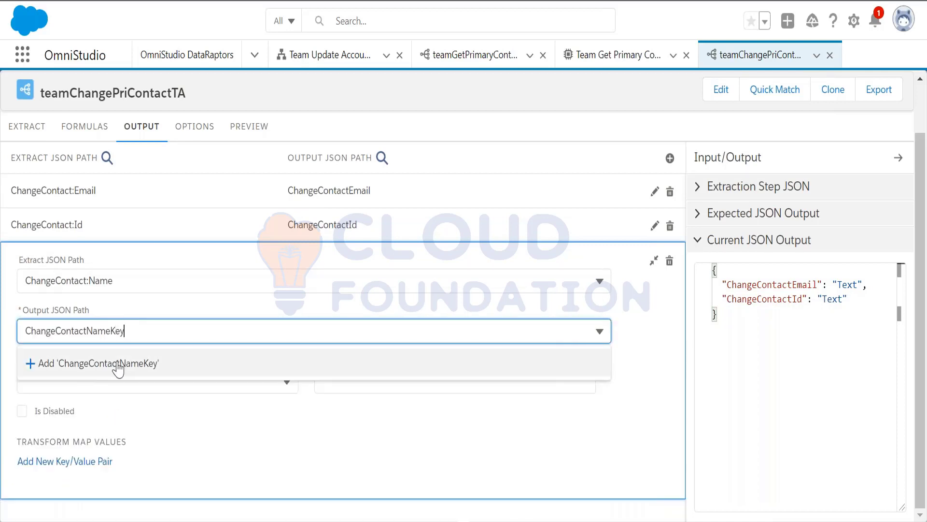
click(118, 370)
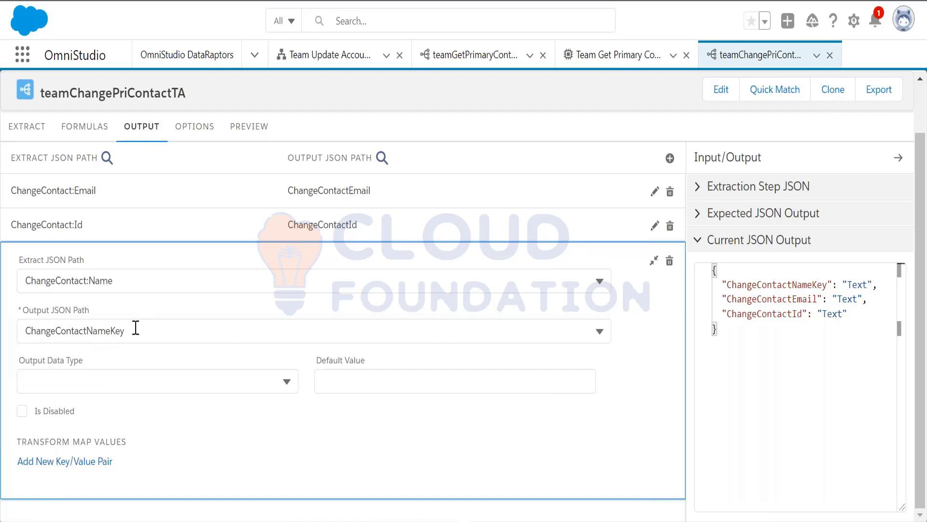
click(654, 261)
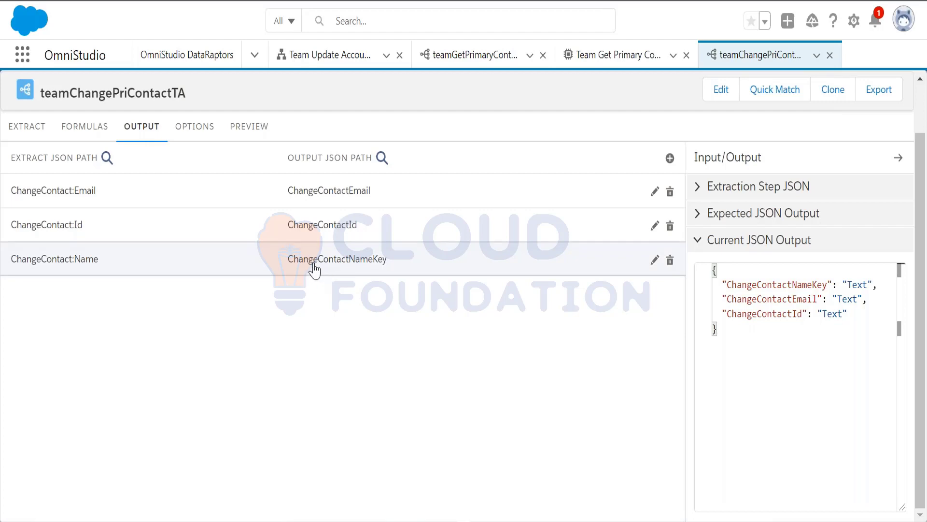
Review the ChangeContact:Name mapping's details and the DataRaptor's current JSON output.
click(380, 271)
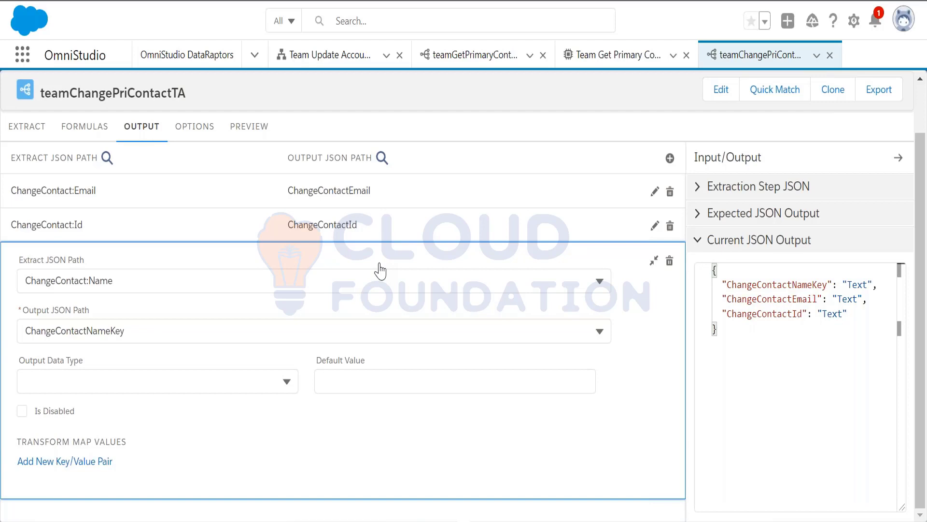
click(723, 386)
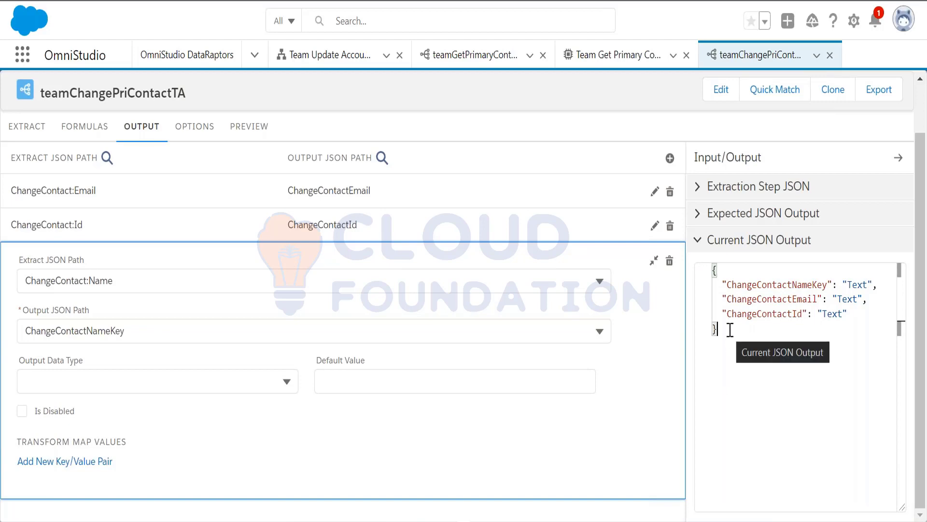
drag(730, 330, 711, 268)
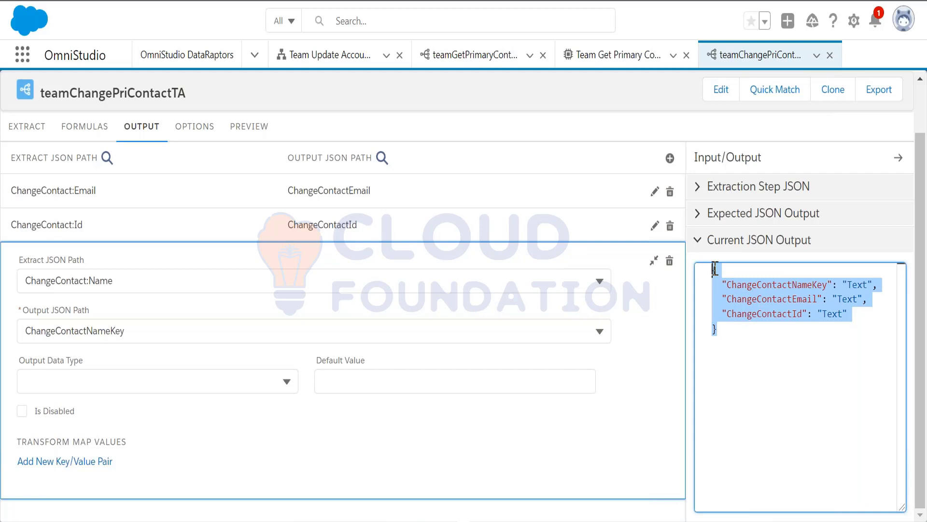
click(739, 330)
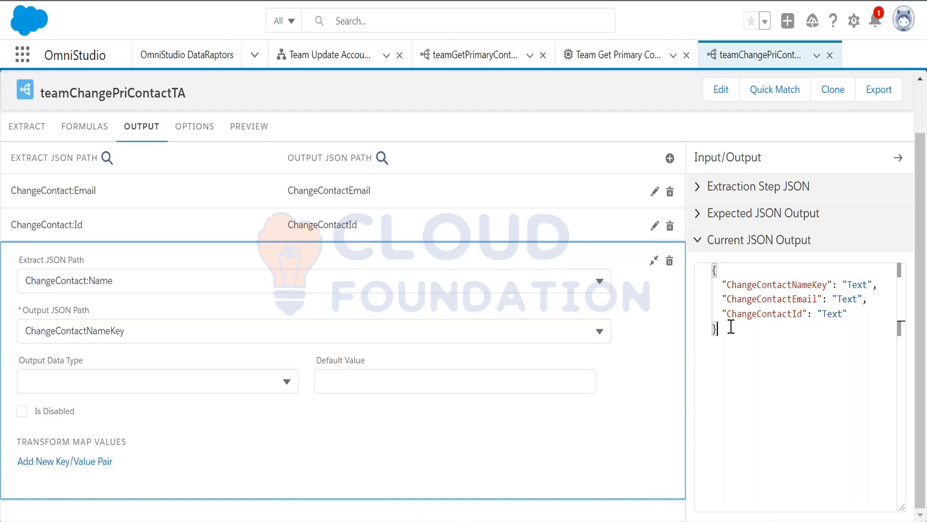
click(654, 261)
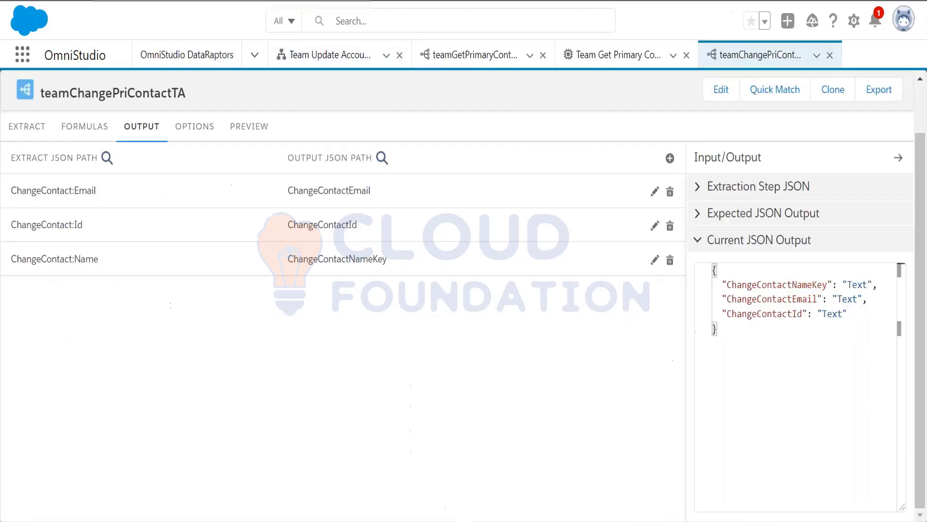
In the Team Update Account Primary Contact OmniScript's StepContacts, set the DRChangeContactTA action's DataRaptor Interface to teamChangePriContactTA.
click(353, 61)
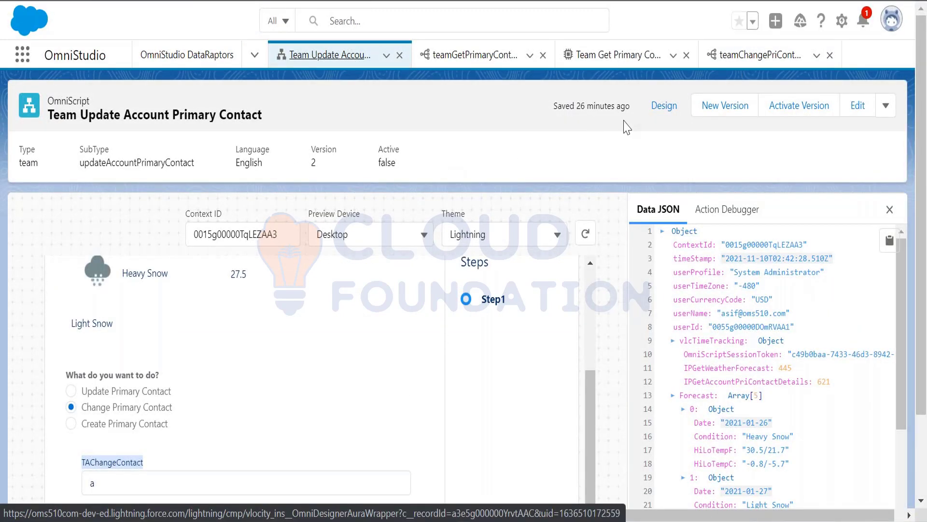
click(664, 107)
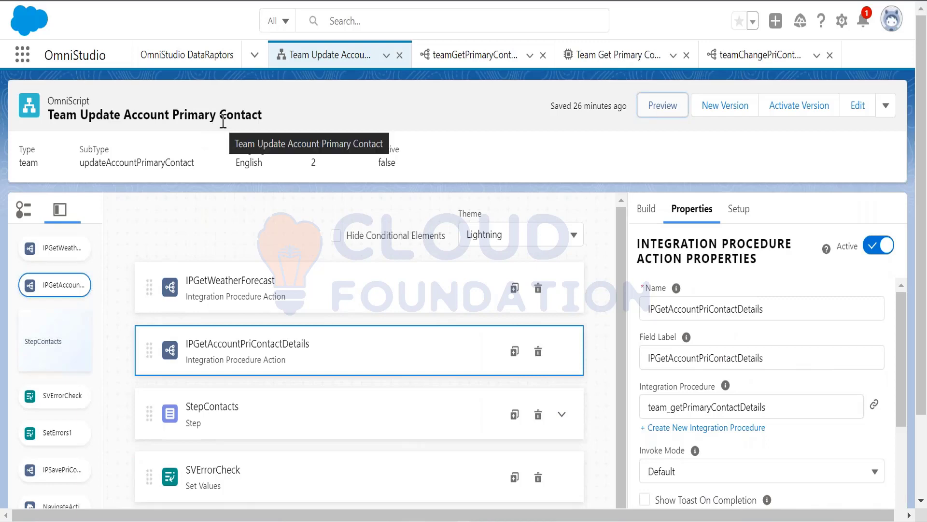
click(566, 415)
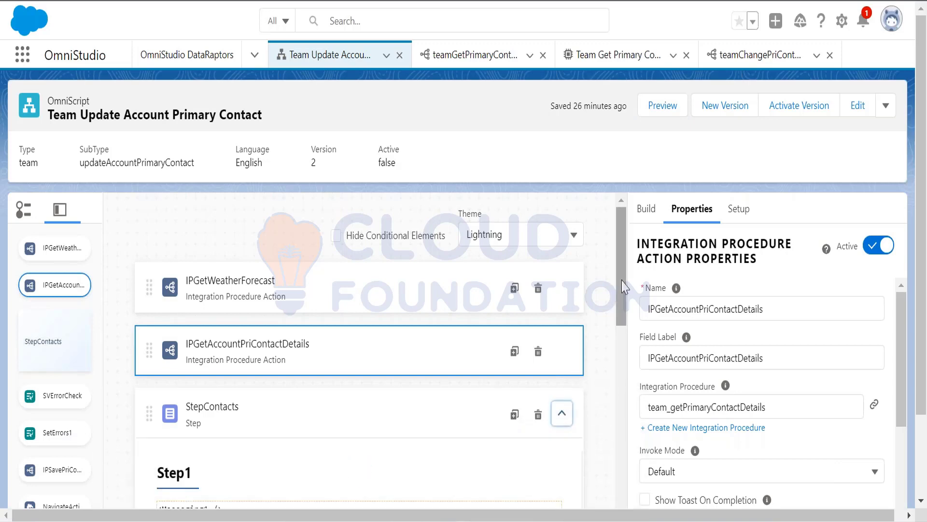
scroll(623, 420, down, 10)
scroll(625, 422, down, 5)
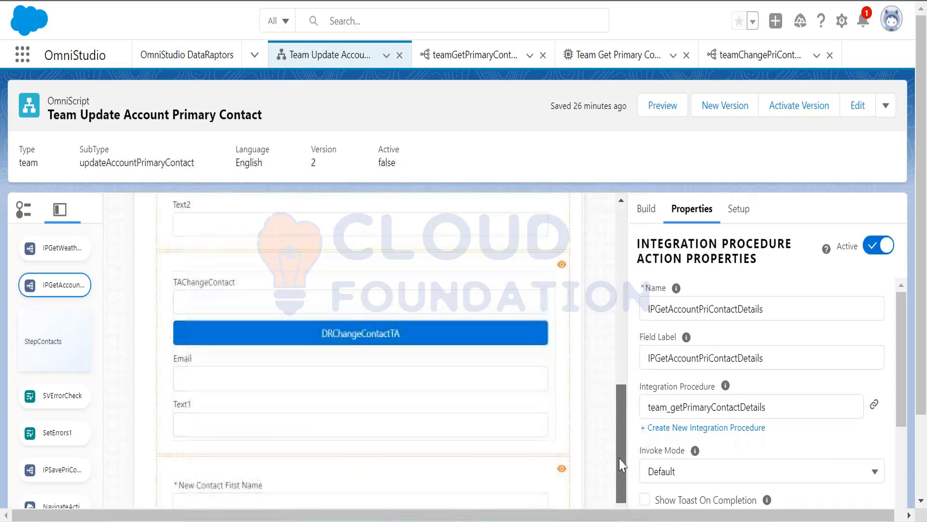
click(356, 336)
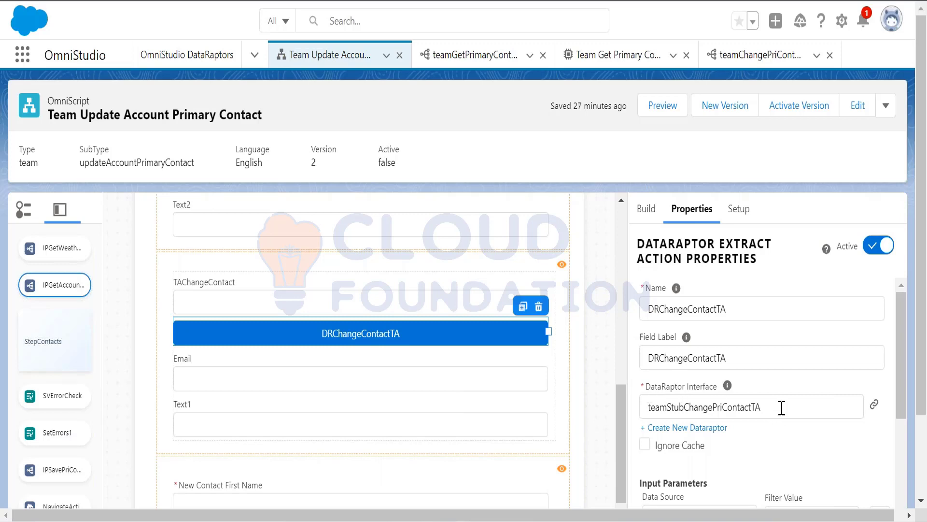
drag(781, 408, 627, 393)
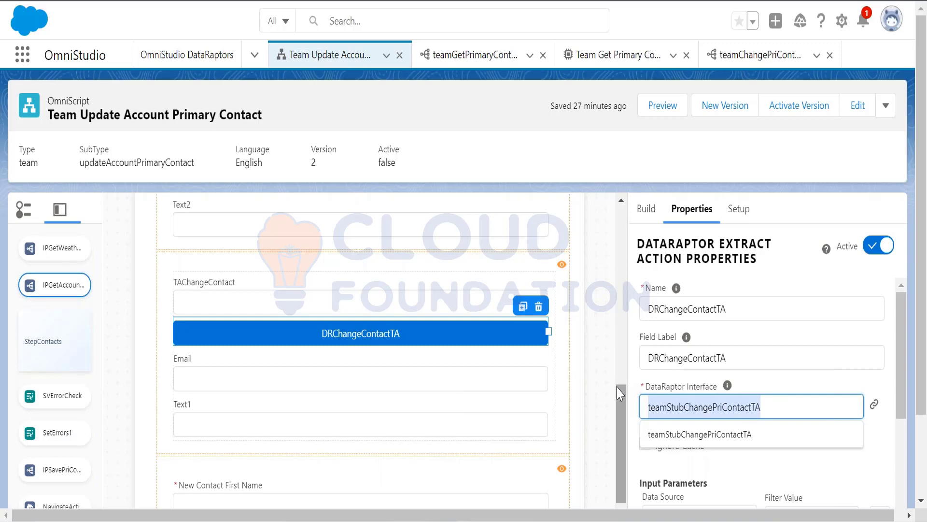
key(BackSpace)
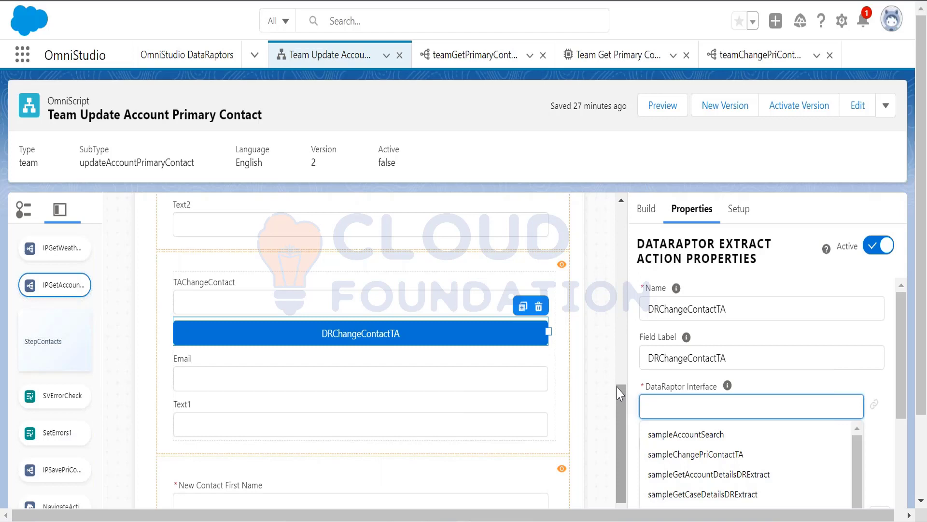
text(team)
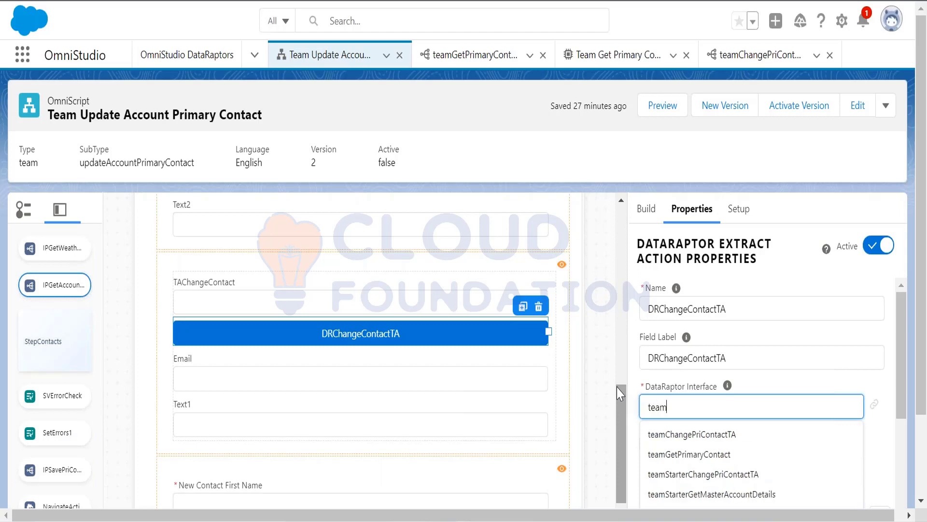
click(704, 436)
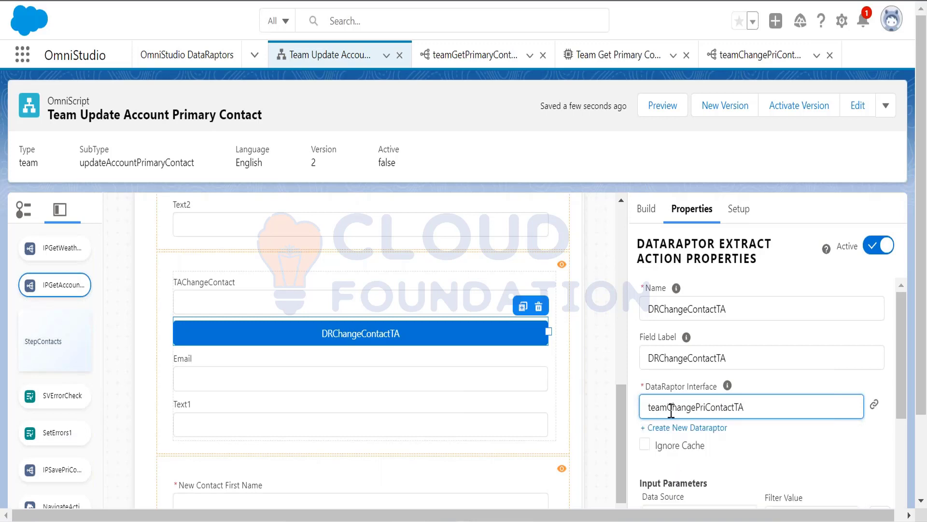
Check the DRChangeContactTA action's input parameters and preview the OmniScript with the newly assigned DataRaptor.
scroll(812, 387, down, 5)
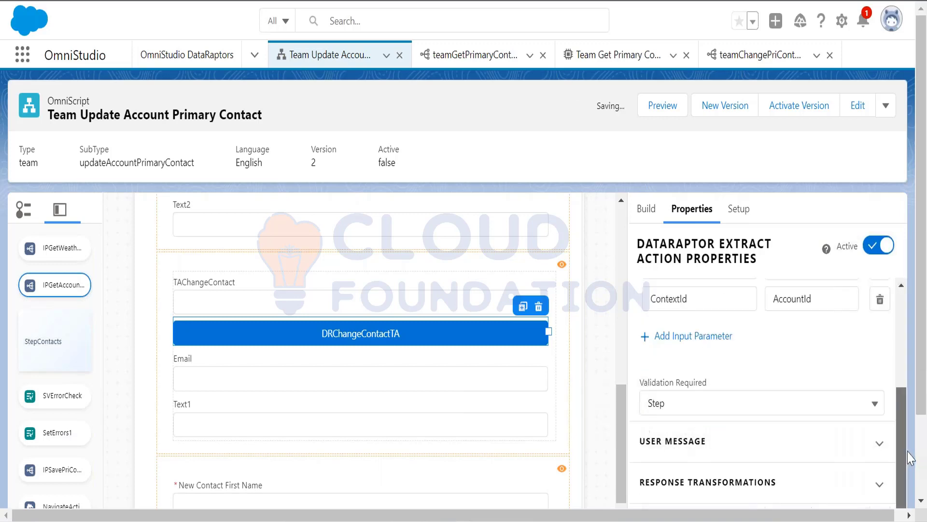
scroll(812, 387, up, 3)
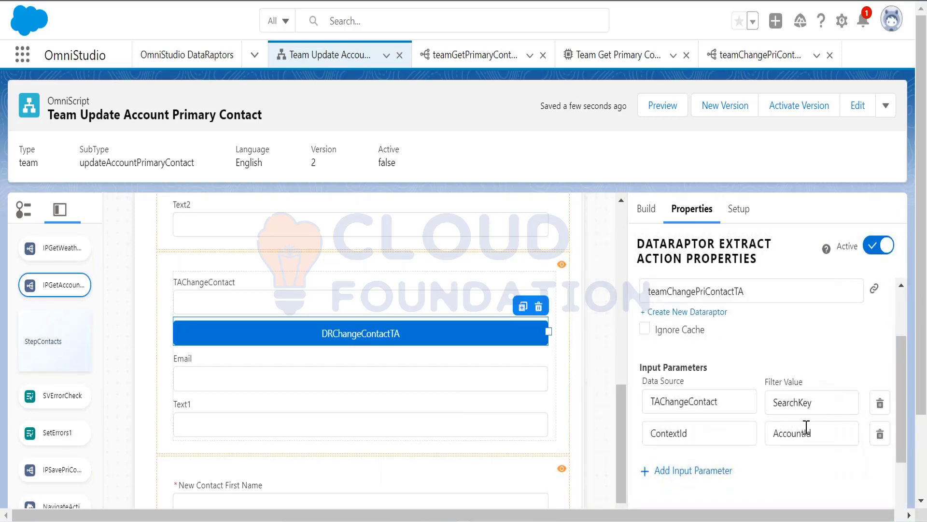
drag(901, 408, 907, 348)
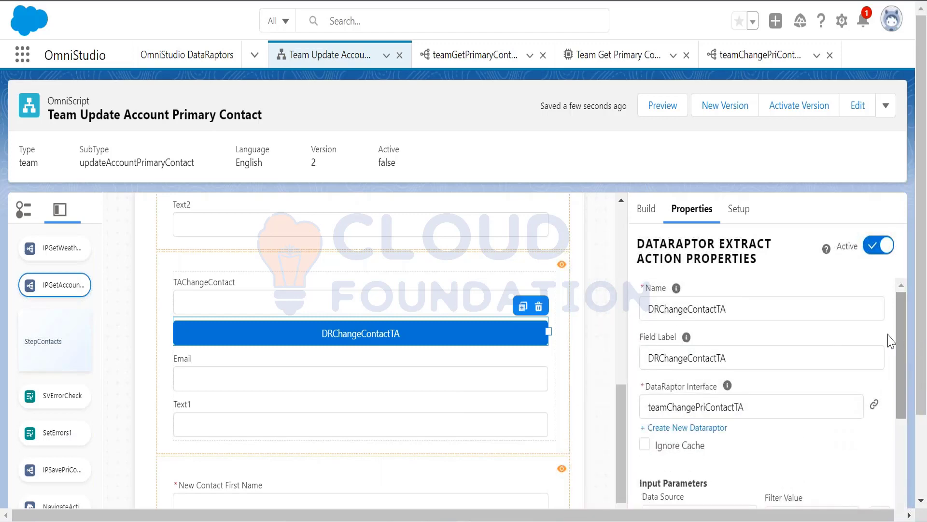
click(663, 108)
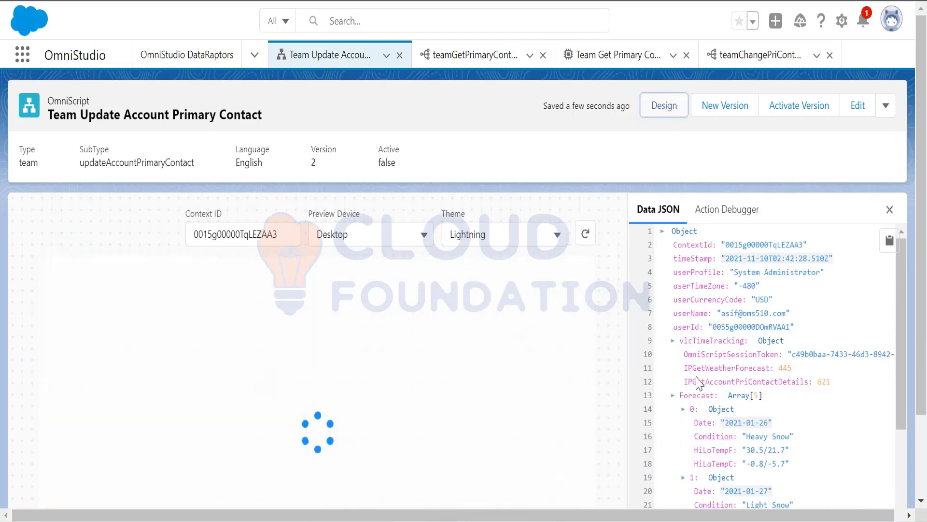
scroll(922, 479, down, 2)
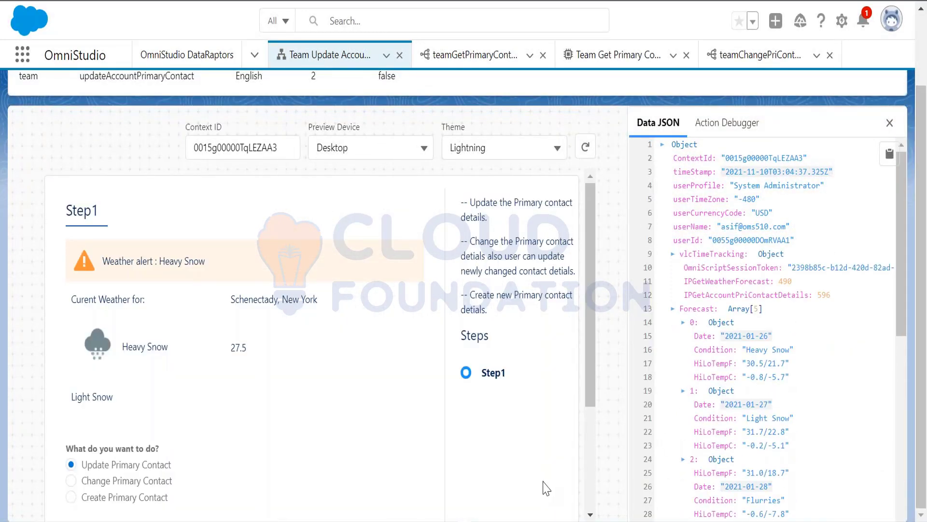
In the OmniScript preview, choose Change Primary Contact and test the TAChangeContact type-ahead with "a" and "le".
scroll(459, 427, down, 3)
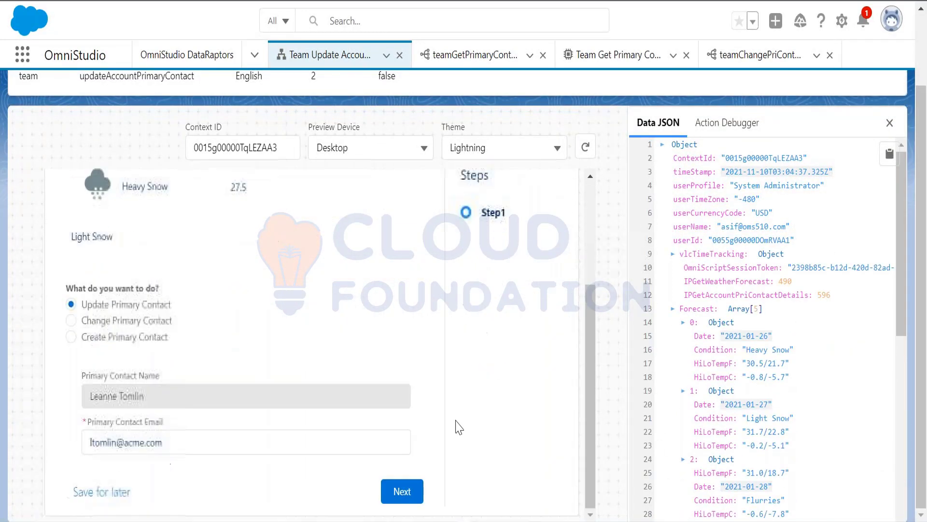
click(71, 320)
click(126, 393)
text(a)
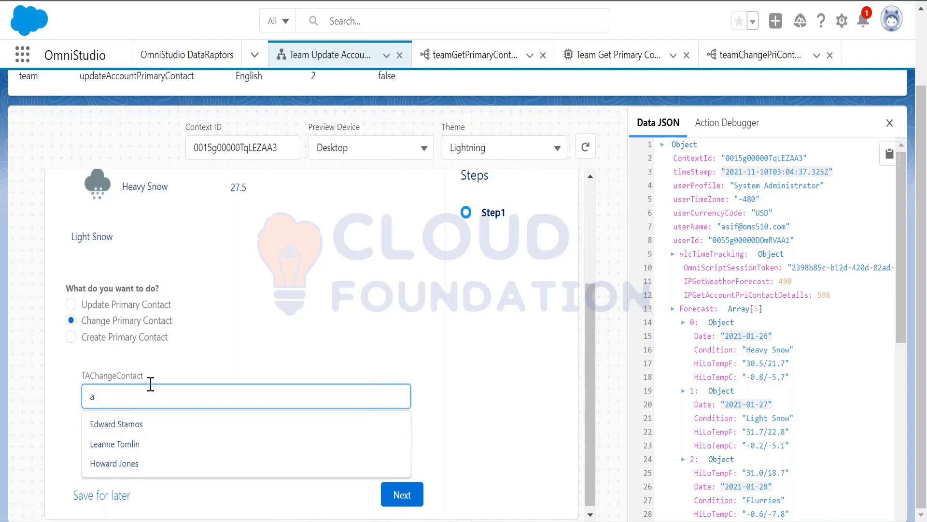
key(BackSpace)
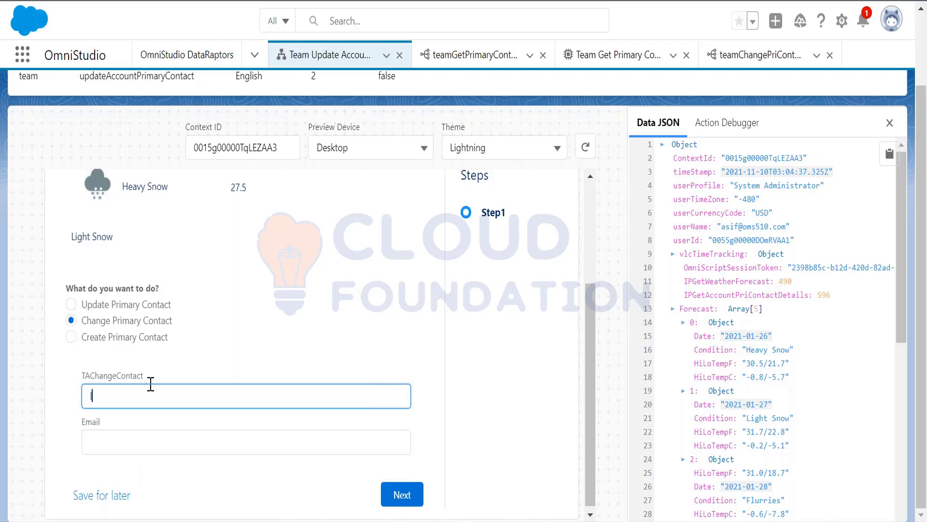
text(le)
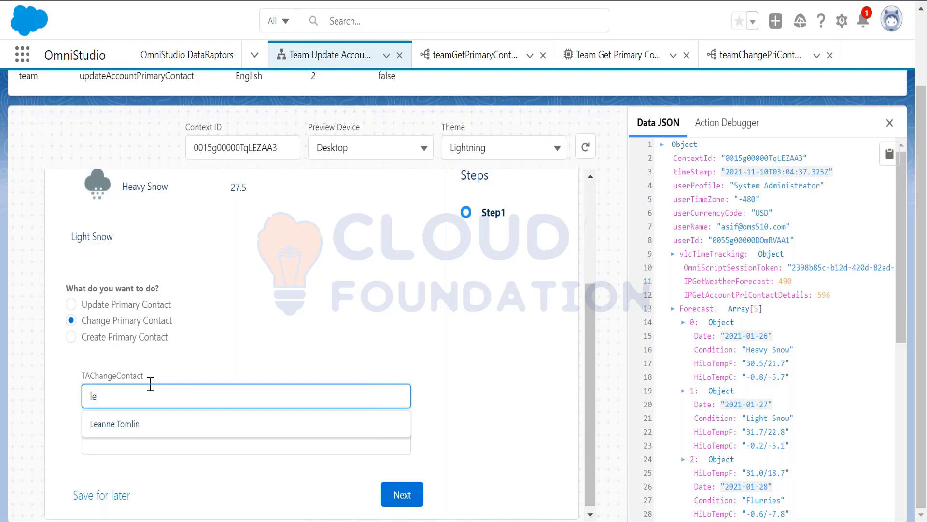
Clear the Action Debugger logs and test the TAChangeContact type-ahead with "Ed", leaving the field empty.
click(725, 123)
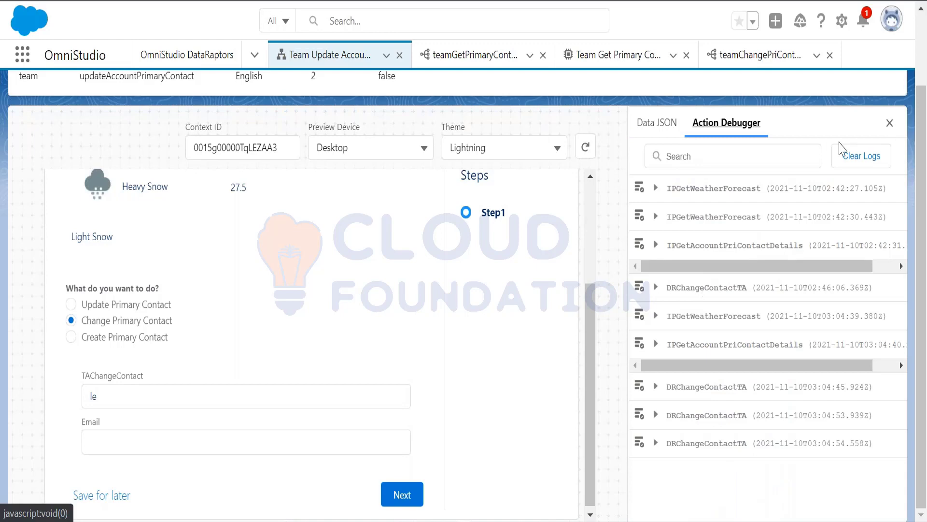
click(854, 155)
click(119, 395)
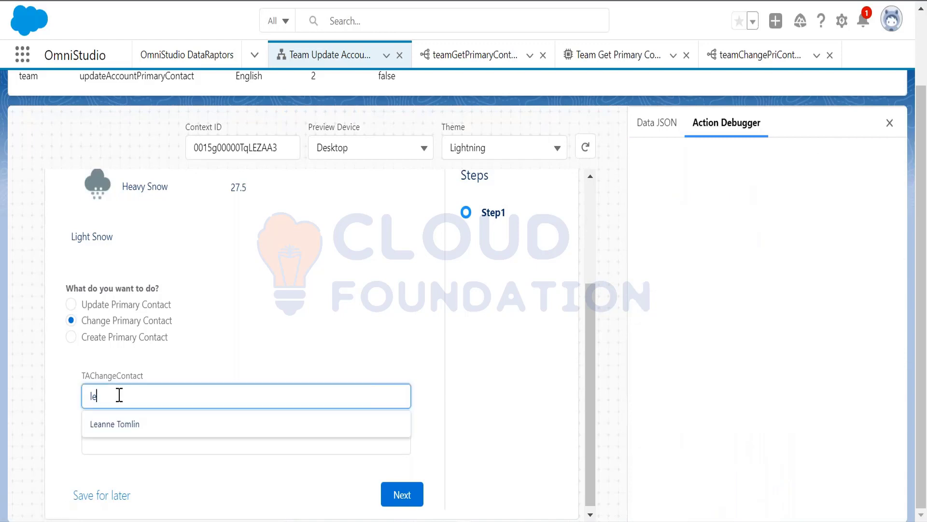
key(BackSpace)
key(BackSpace)
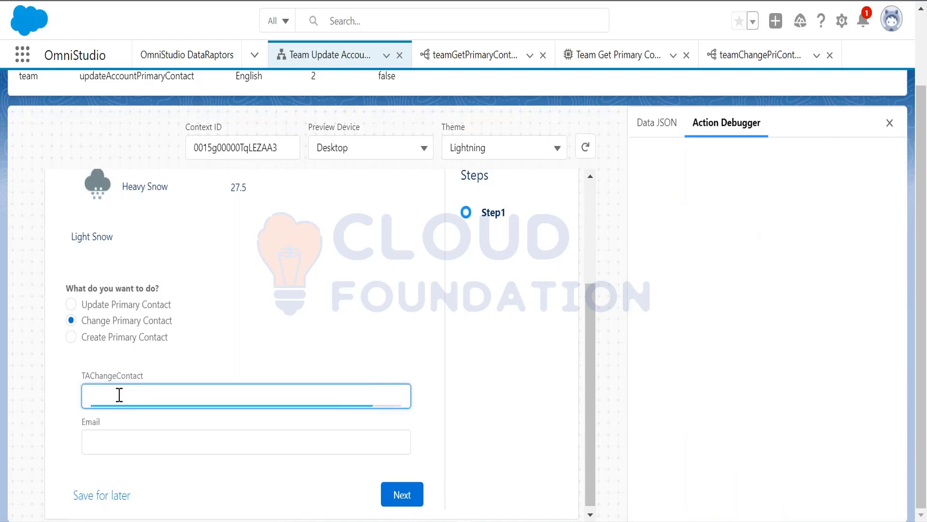
text(Ed)
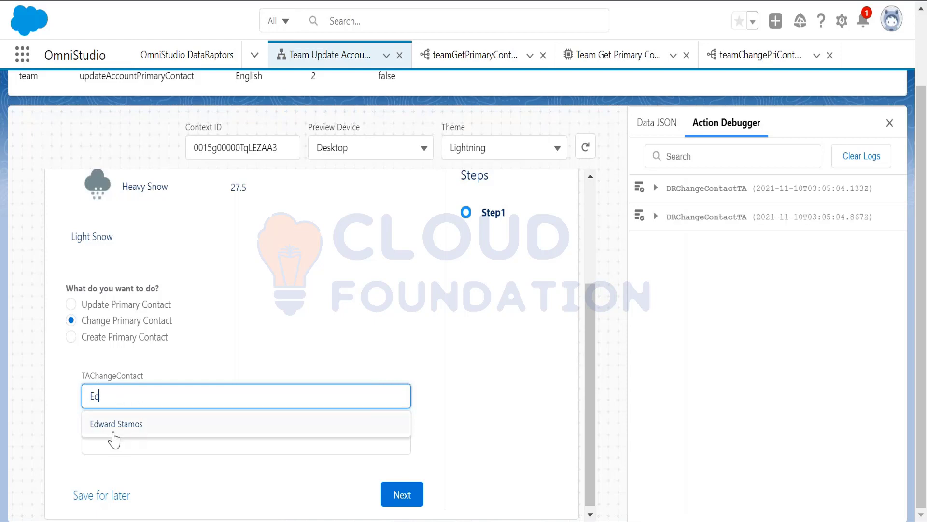
key(BackSpace)
key(BackSpace)
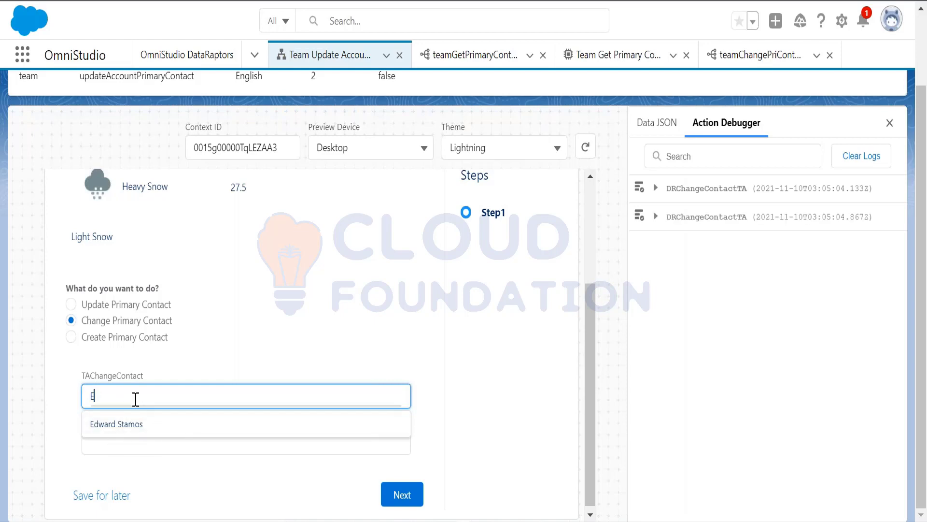
Search TAChangeContact for a contact whose name starts with "Je", select the match and check the filled-in Email value.
text(J)
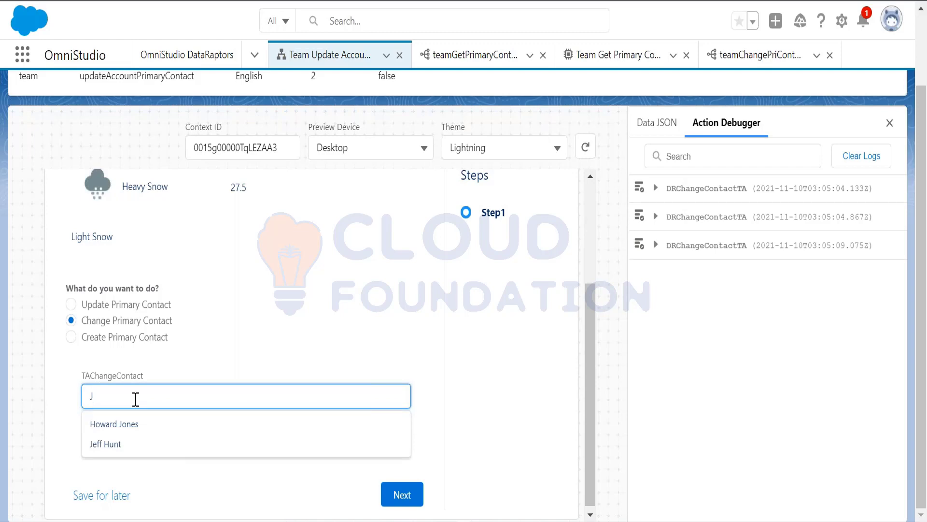
text(e)
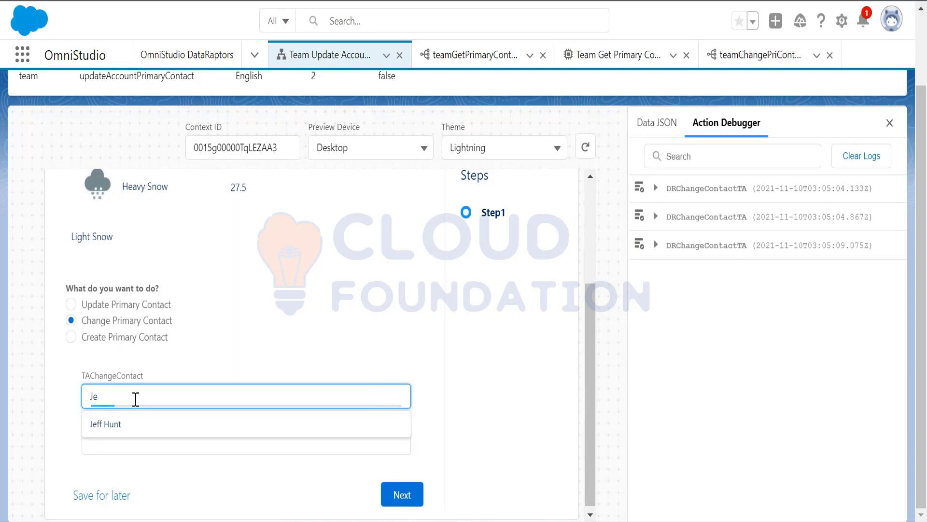
text(f)
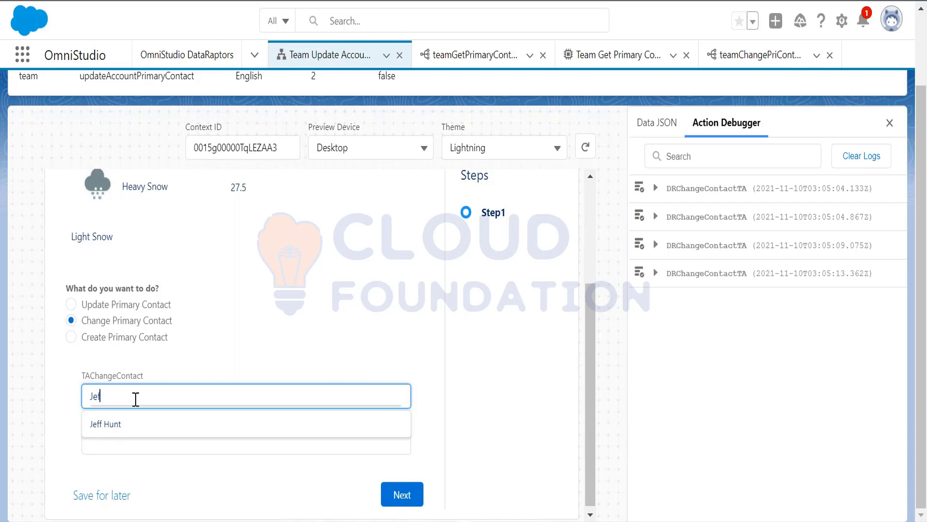
text(f h)
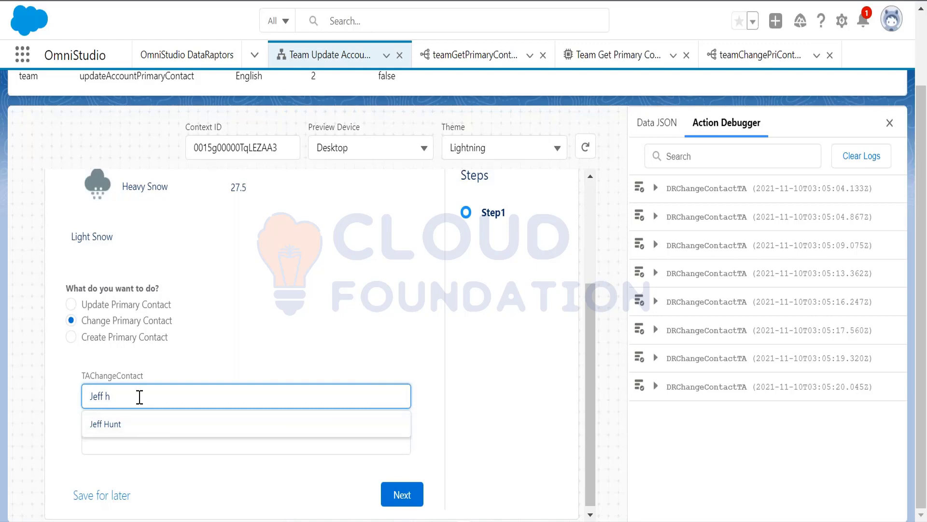
key(ctrl+a)
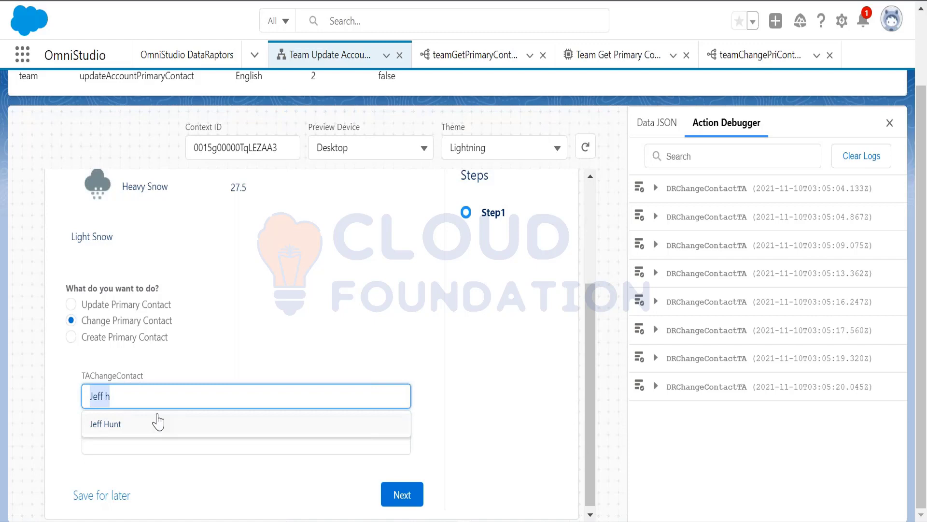
click(178, 425)
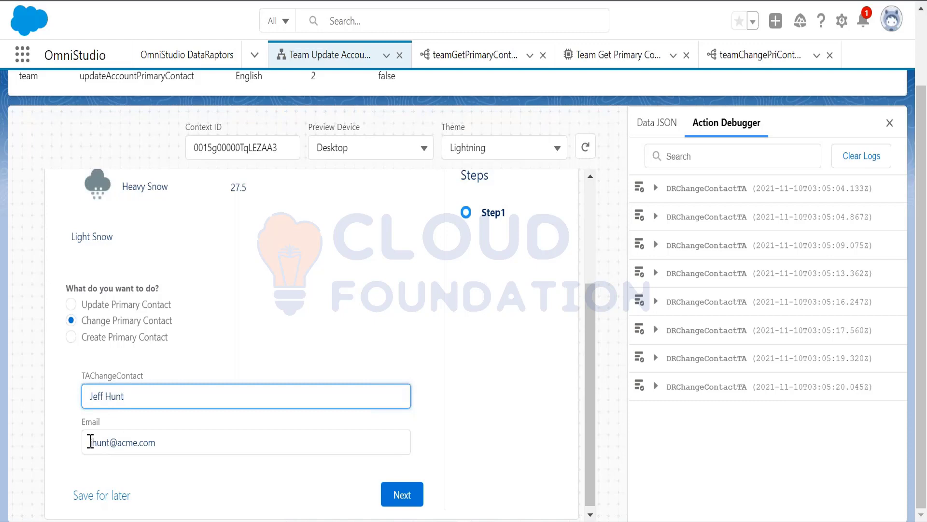
drag(88, 439, 170, 436)
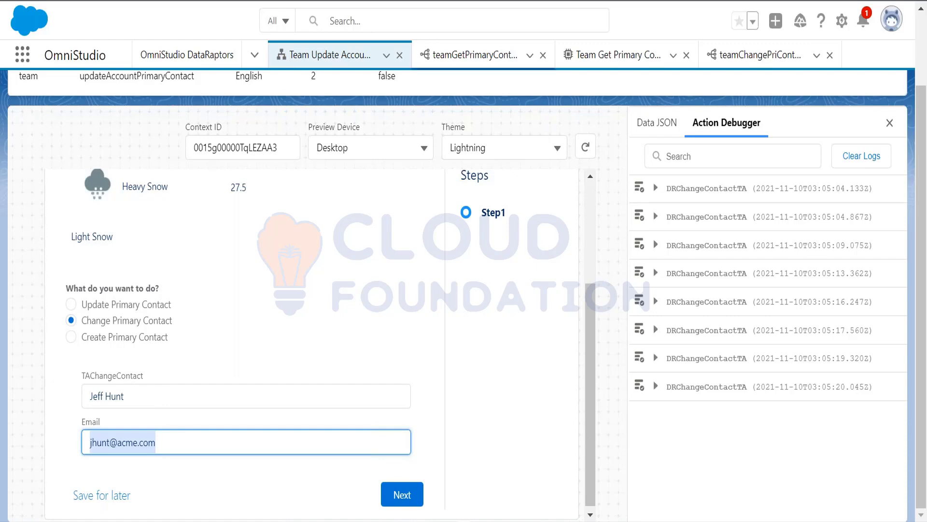
Choose Update Primary Contact, clear the debugger logs, reload the preview and examine UpdatePhone in the IPGetAccountPriContactDetails response.
click(71, 304)
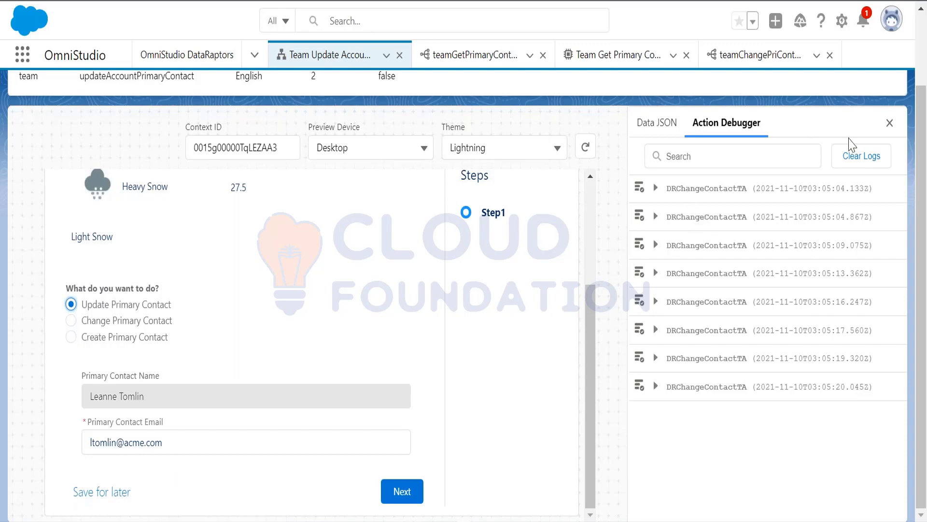
click(858, 157)
click(585, 146)
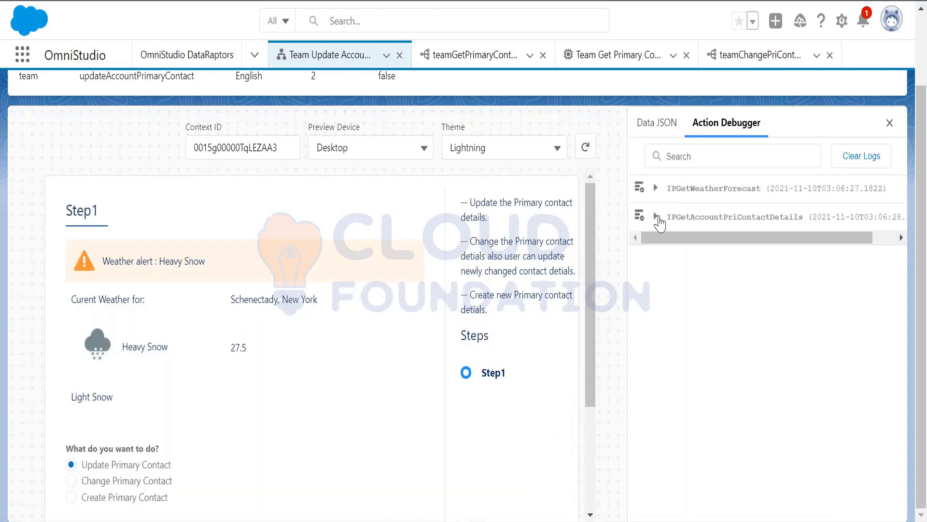
click(655, 216)
click(670, 325)
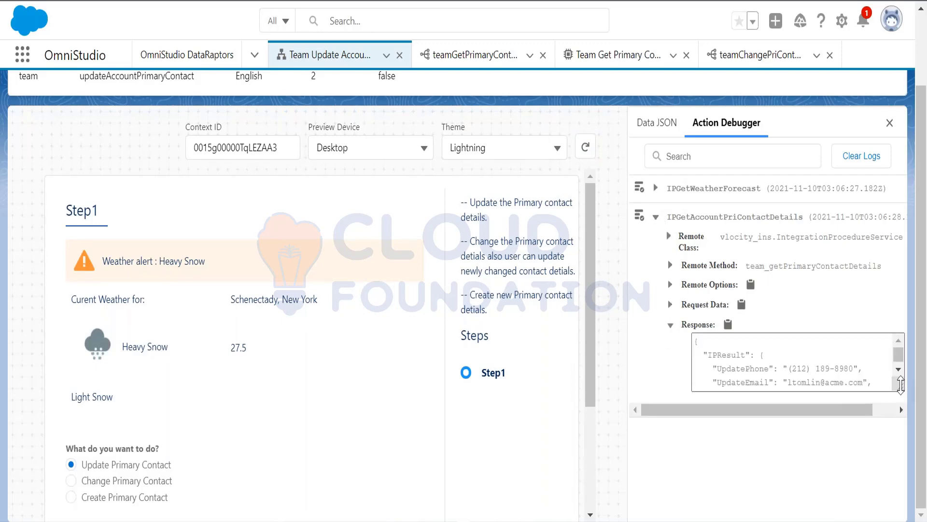
drag(901, 385, 900, 502)
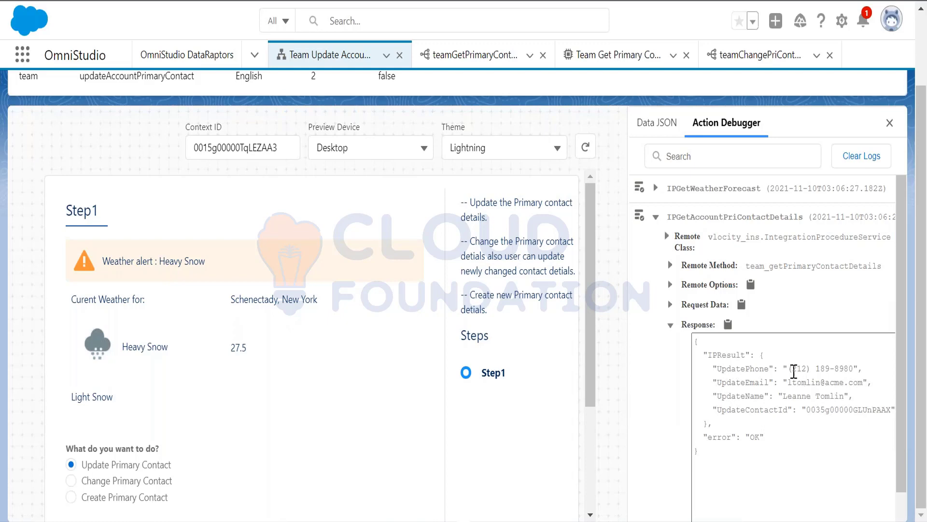
drag(788, 369, 862, 369)
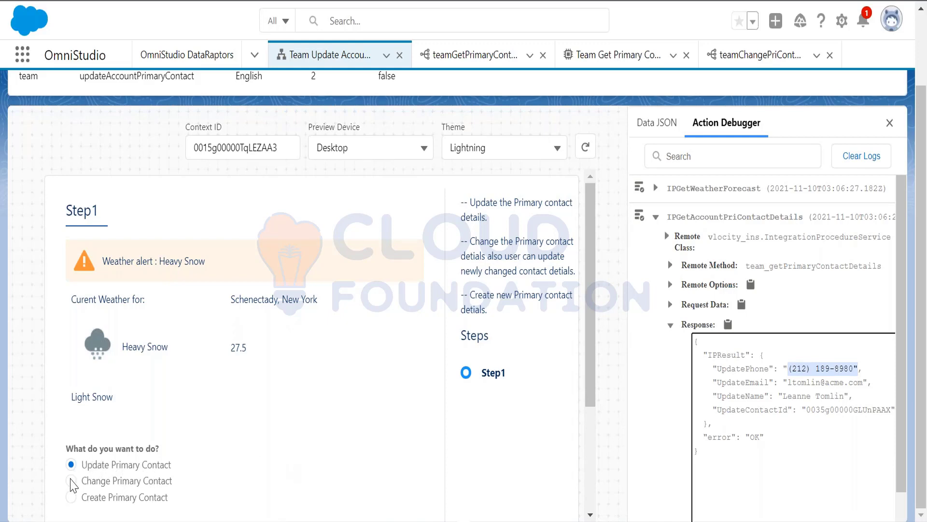
Choose Change Primary Contact, clear the debugger logs, and select the contact matching "je" in TAChangeContact.
click(72, 481)
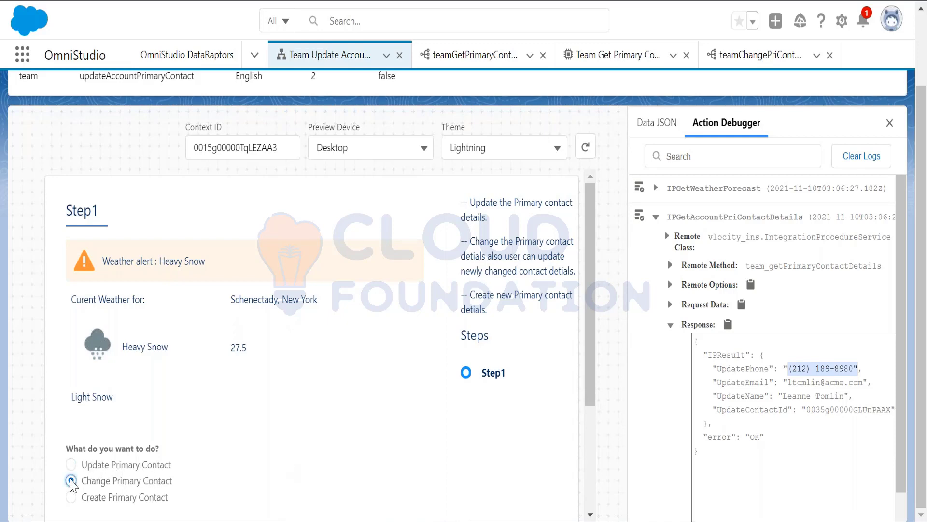
click(853, 157)
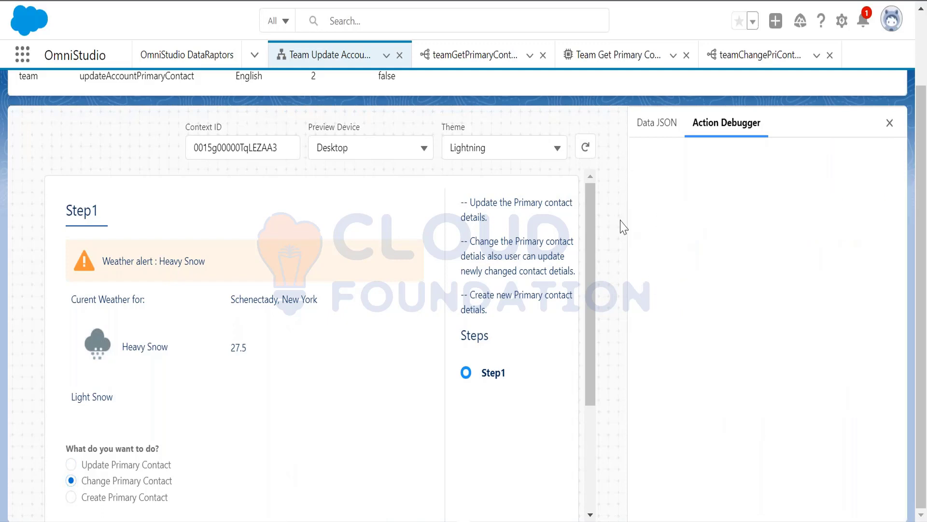
drag(590, 224, 590, 335)
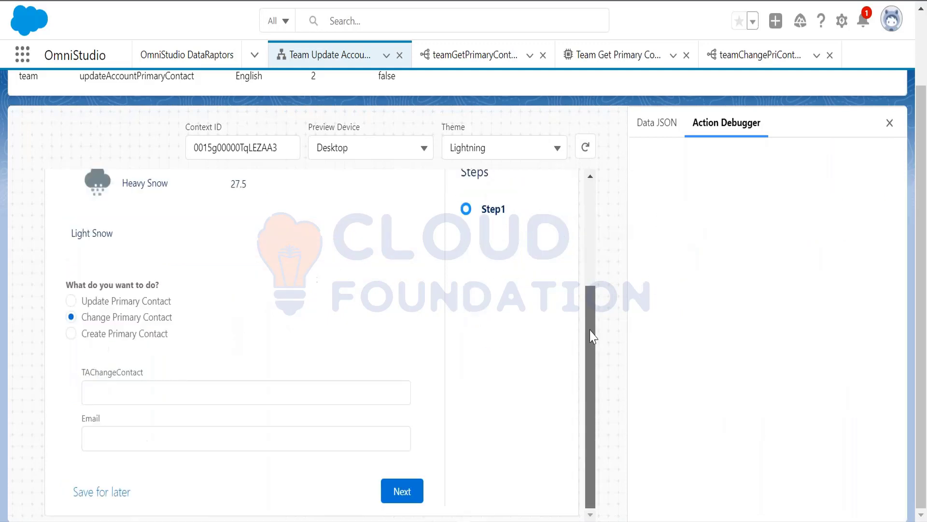
click(189, 391)
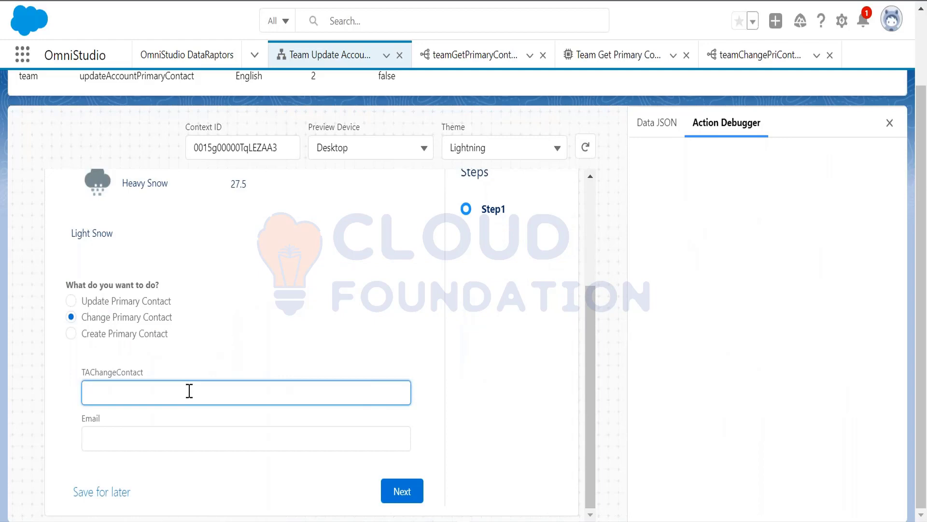
text(je)
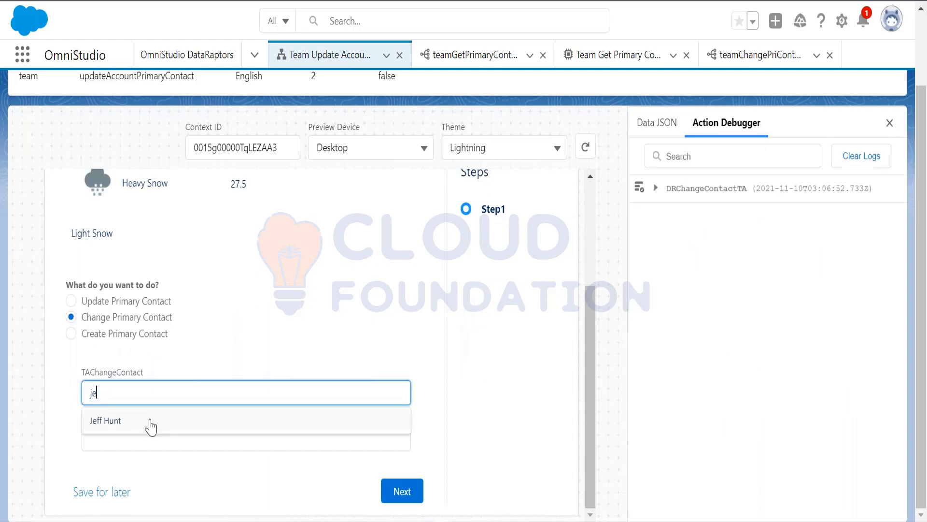
click(150, 425)
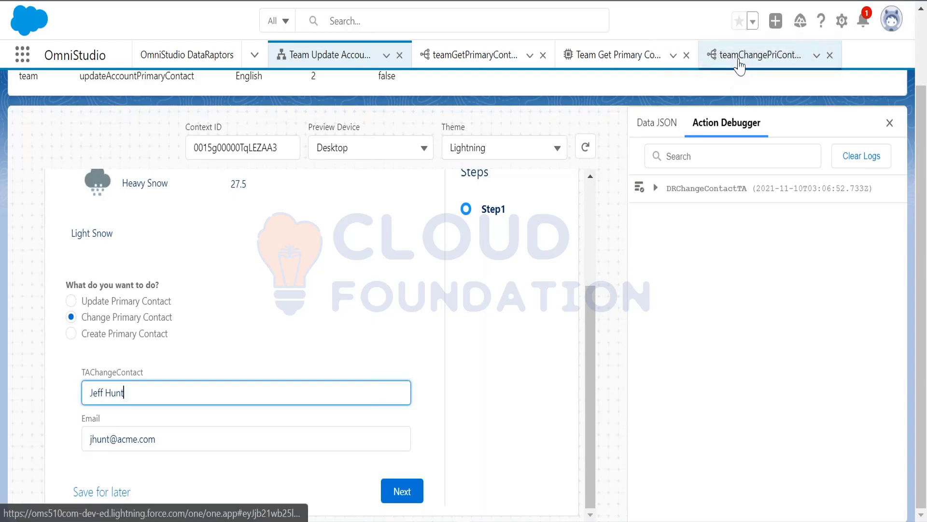
Check the output mappings of the teamChangePriContactTA DataRaptor and return to the Team Update Account Primary Contact preview.
click(738, 60)
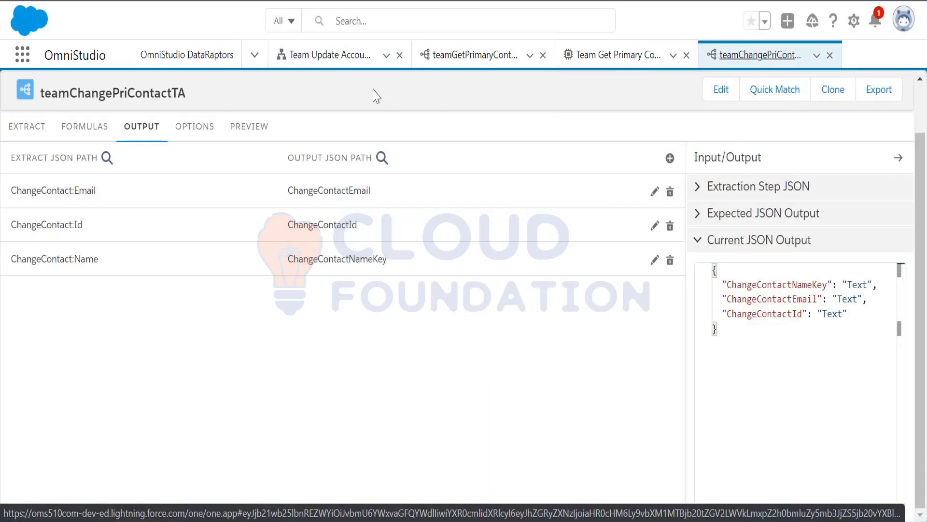
click(364, 60)
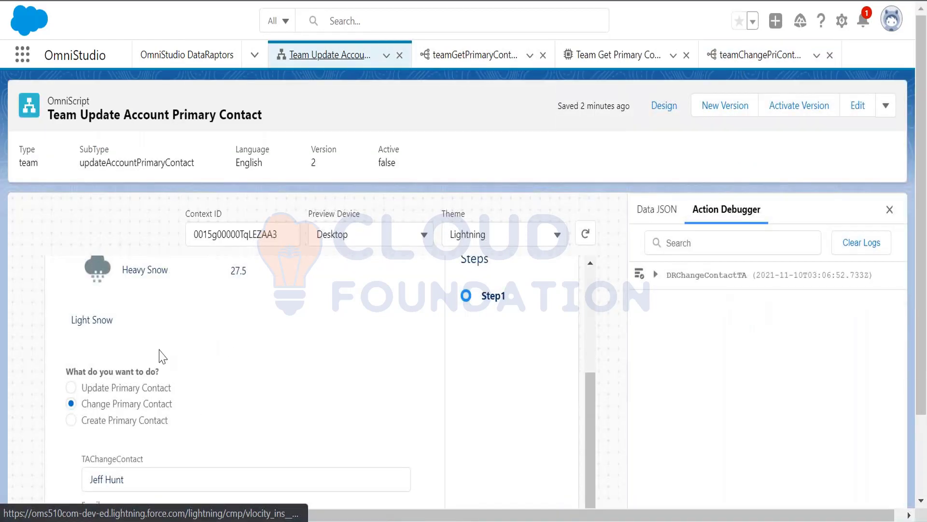